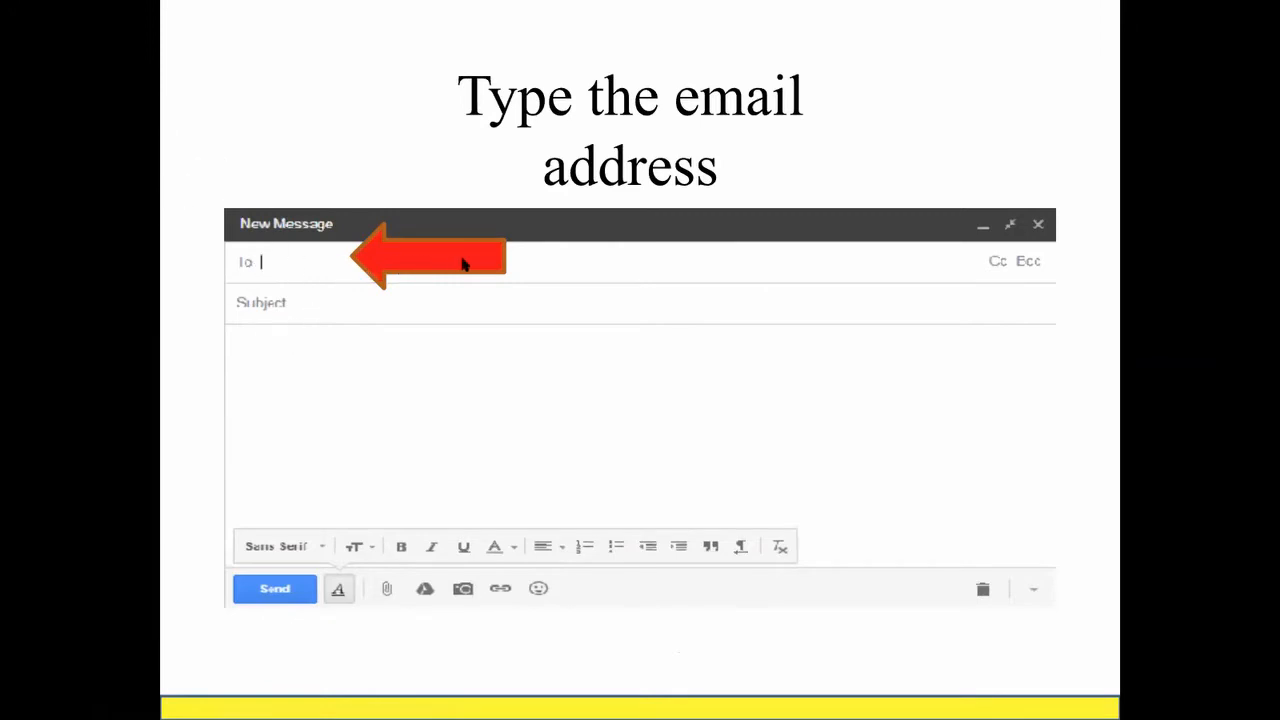
Step: Advance the compose walkthrough past the 'Enter a Subject' and 'Write the message' slides
left_click(322, 310)
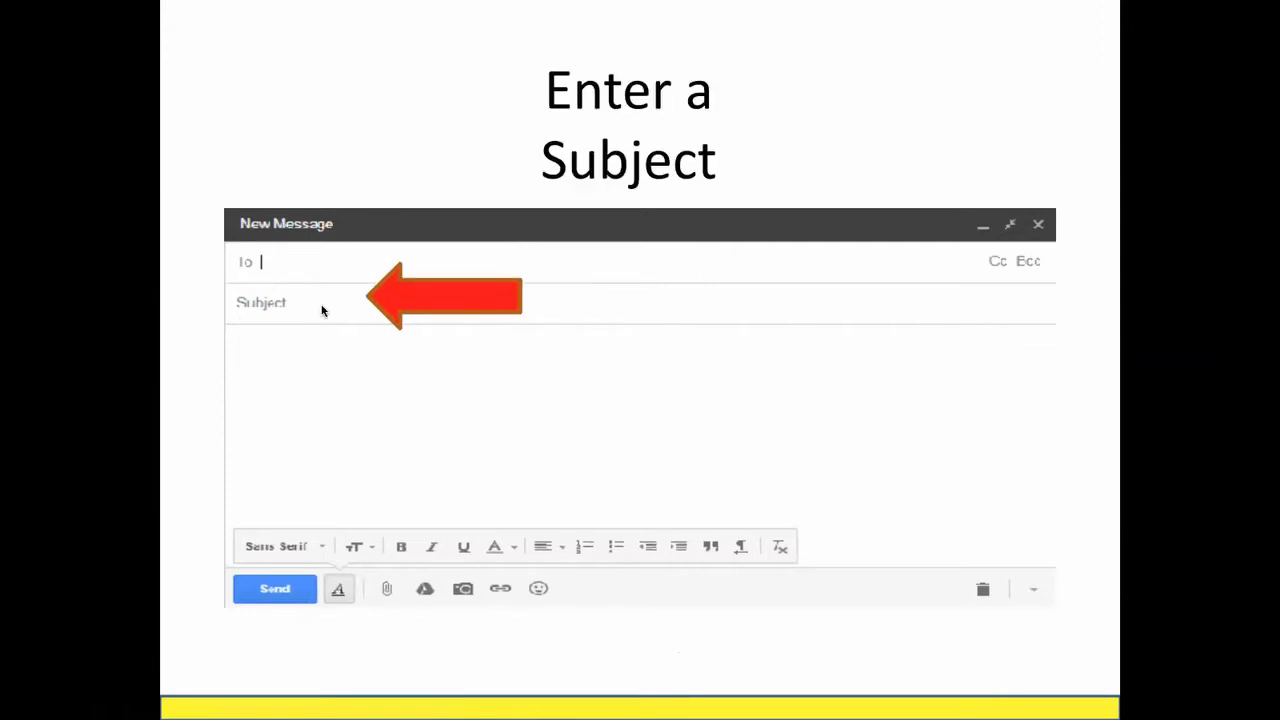
left_click(322, 358)
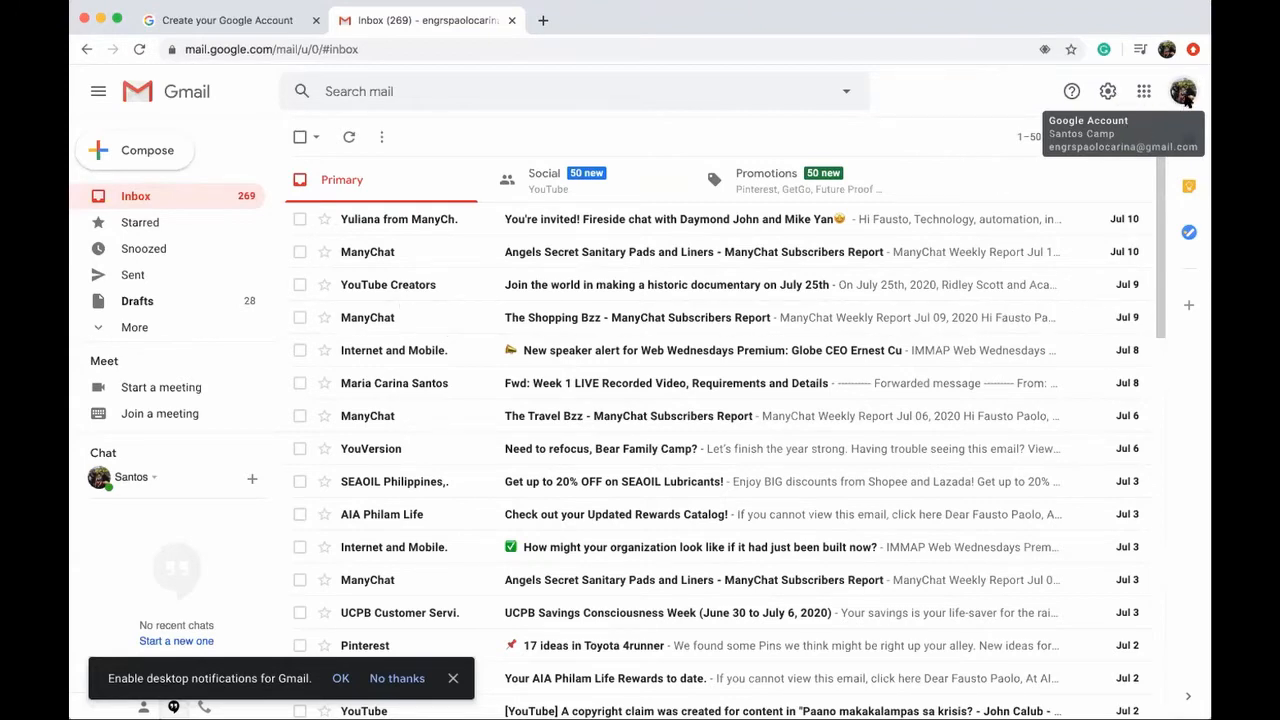
Step: From the account switcher, start a new Google account 'To manage my business'
left_click(1183, 93)
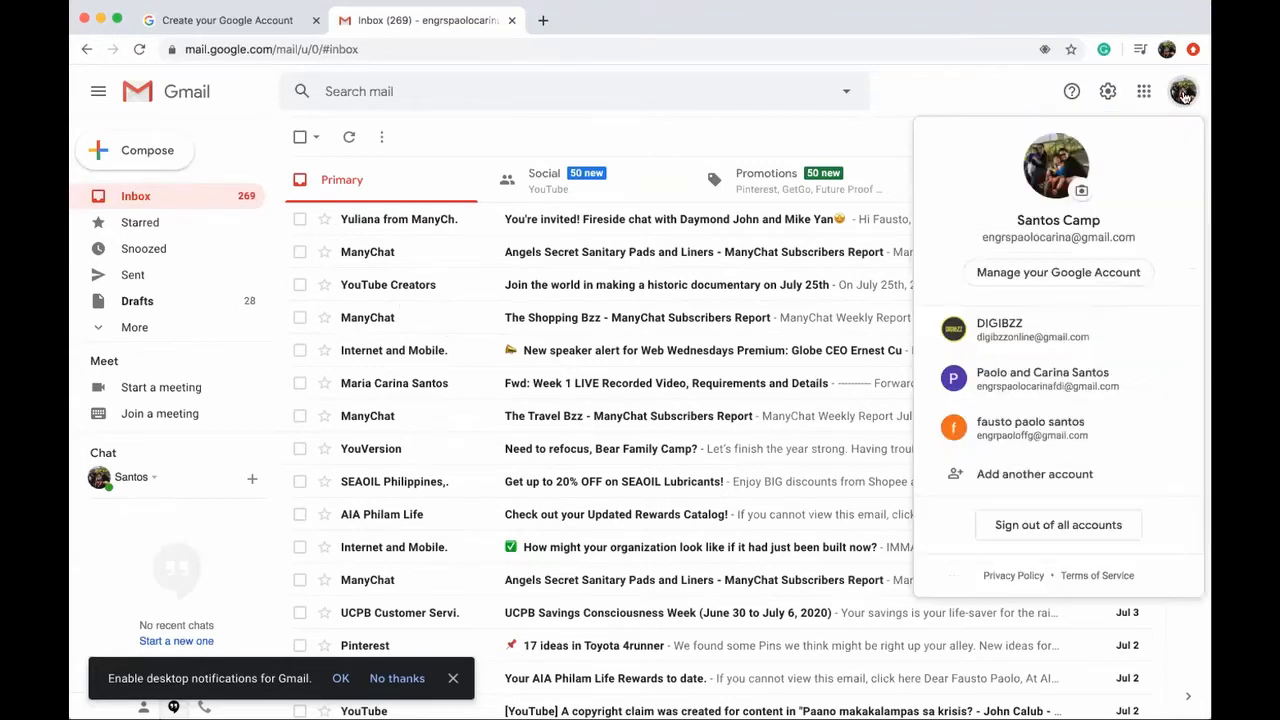
left_click(1027, 483)
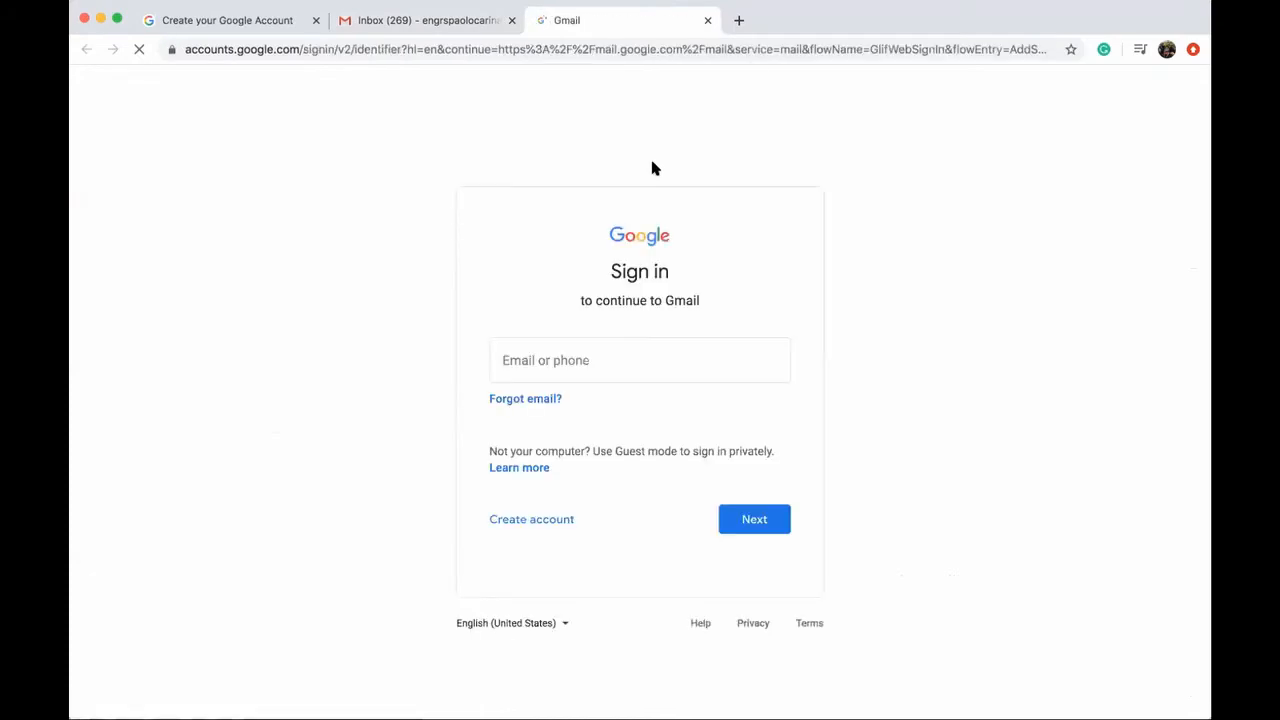
left_click(540, 522)
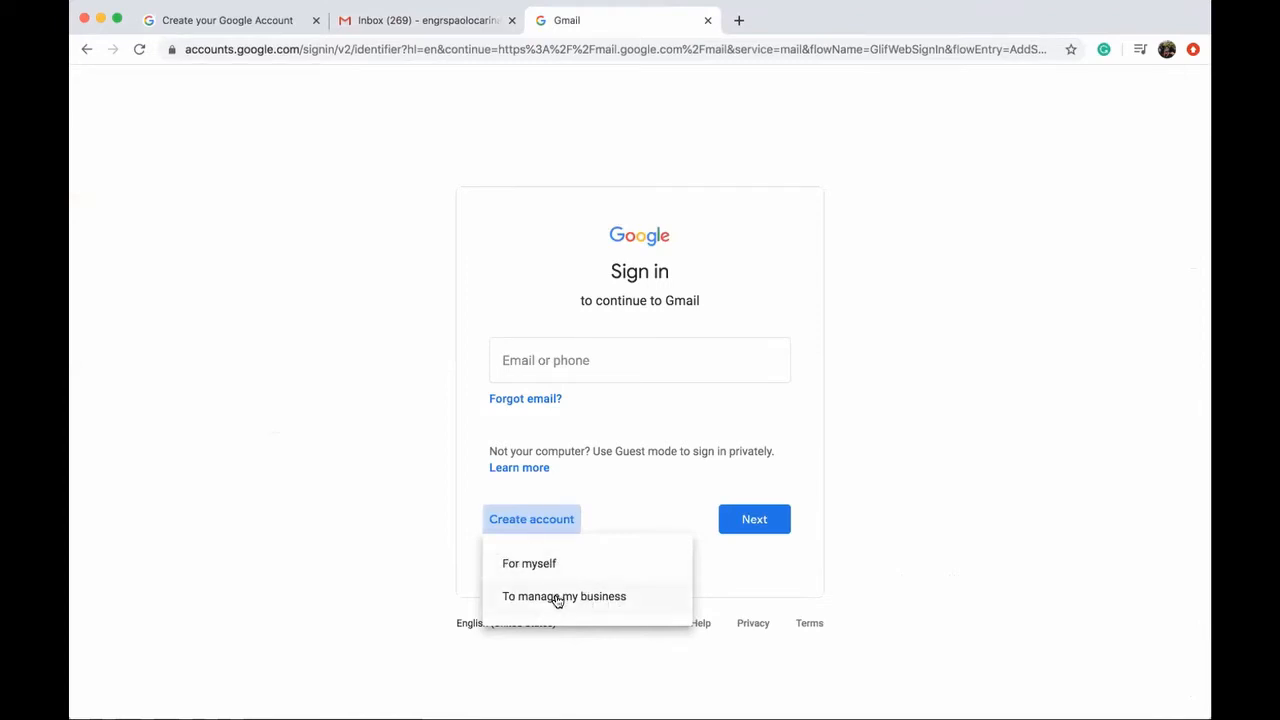
left_click(557, 598)
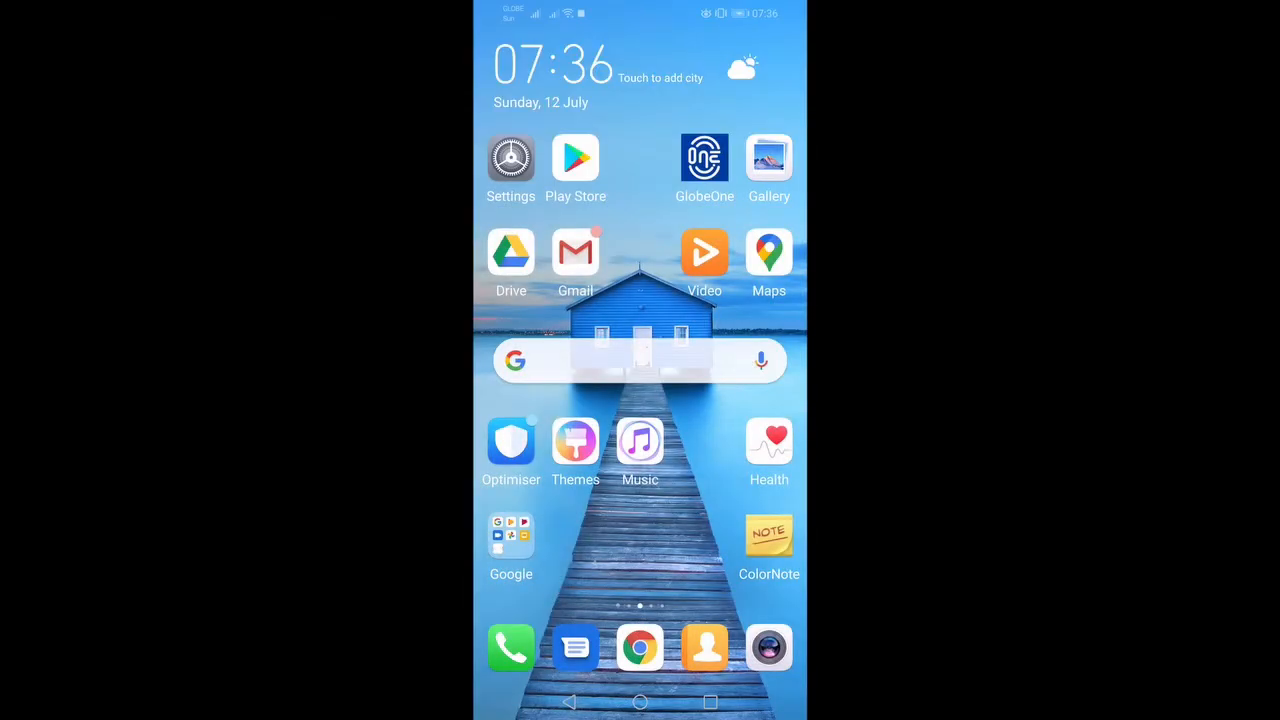
Step: In the Gmail app, begin creating a Google account for managing a business
left_click(575, 254)
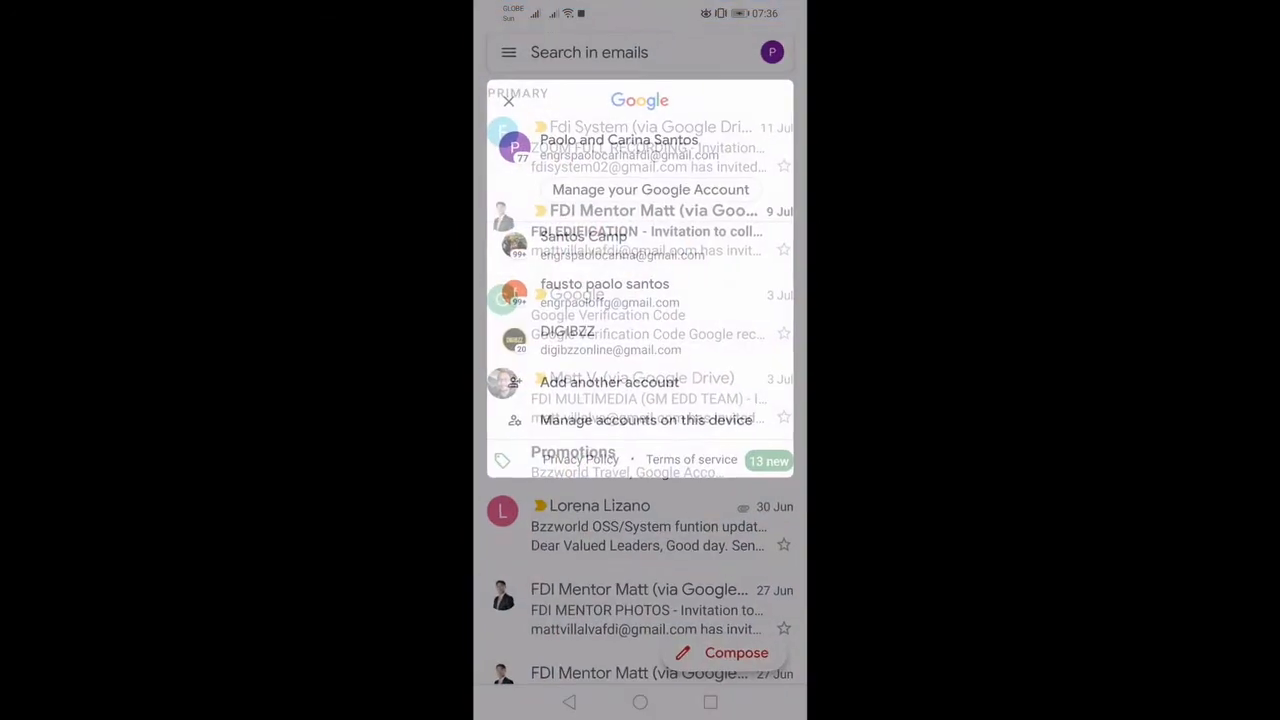
left_click(771, 52)
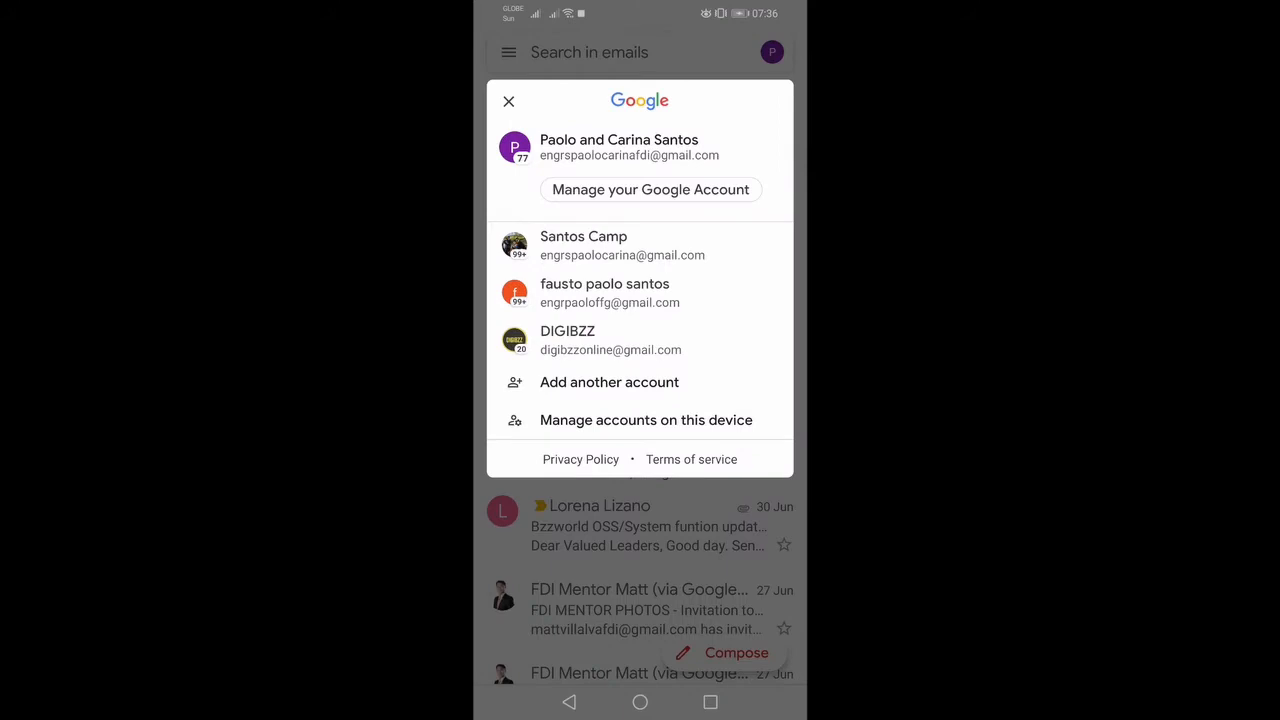
left_click(609, 382)
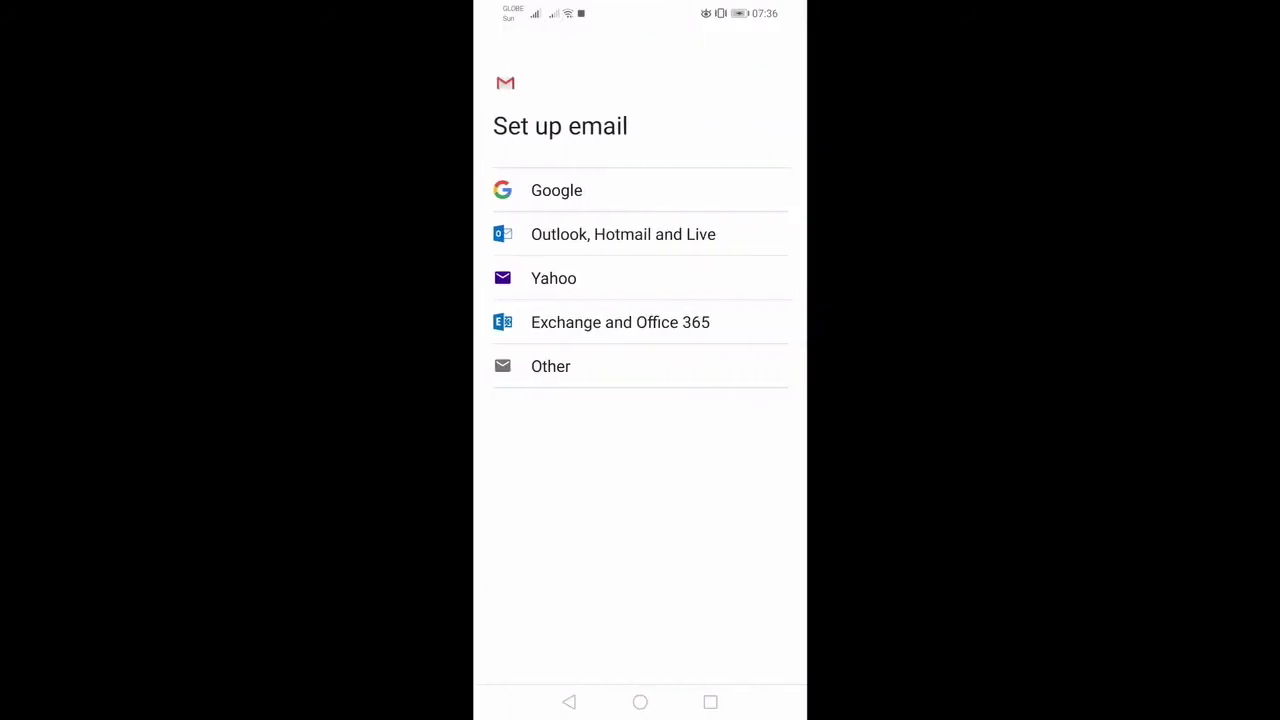
left_click(556, 190)
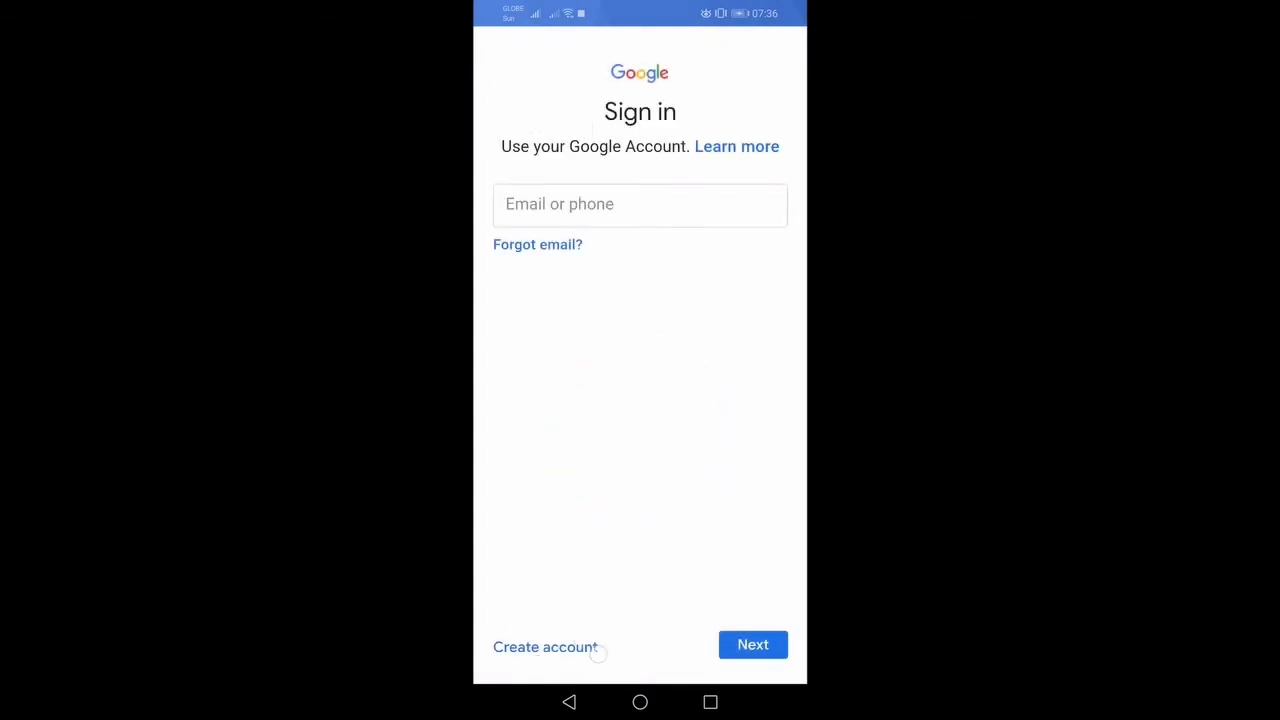
left_click(563, 650)
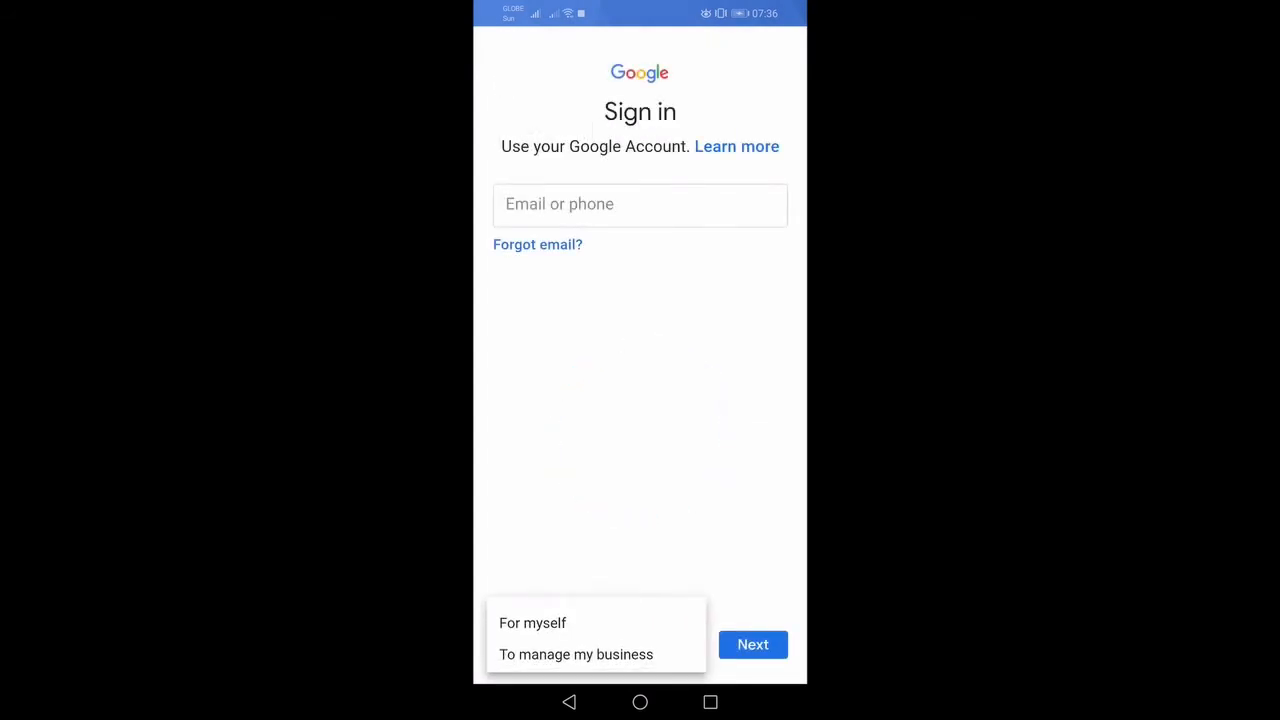
left_click(650, 654)
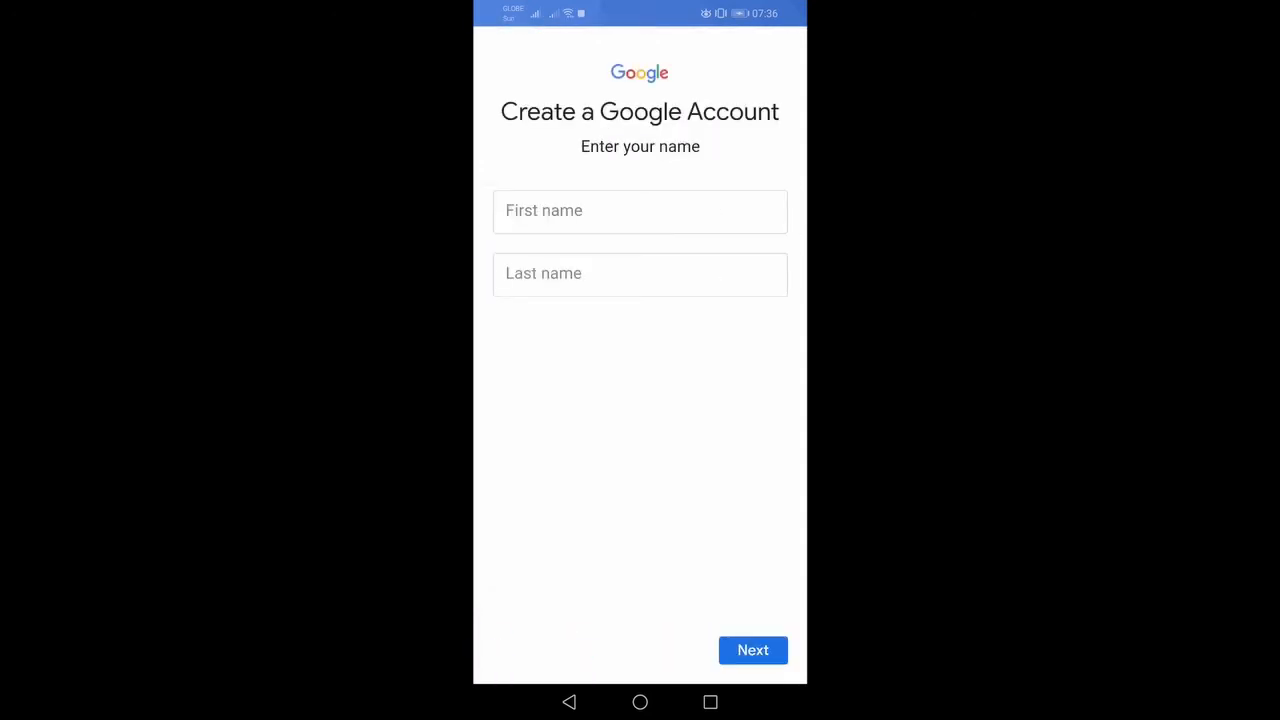
Step: Enter the account holder's first and last names and continue to the birthday step
left_click(640, 212)
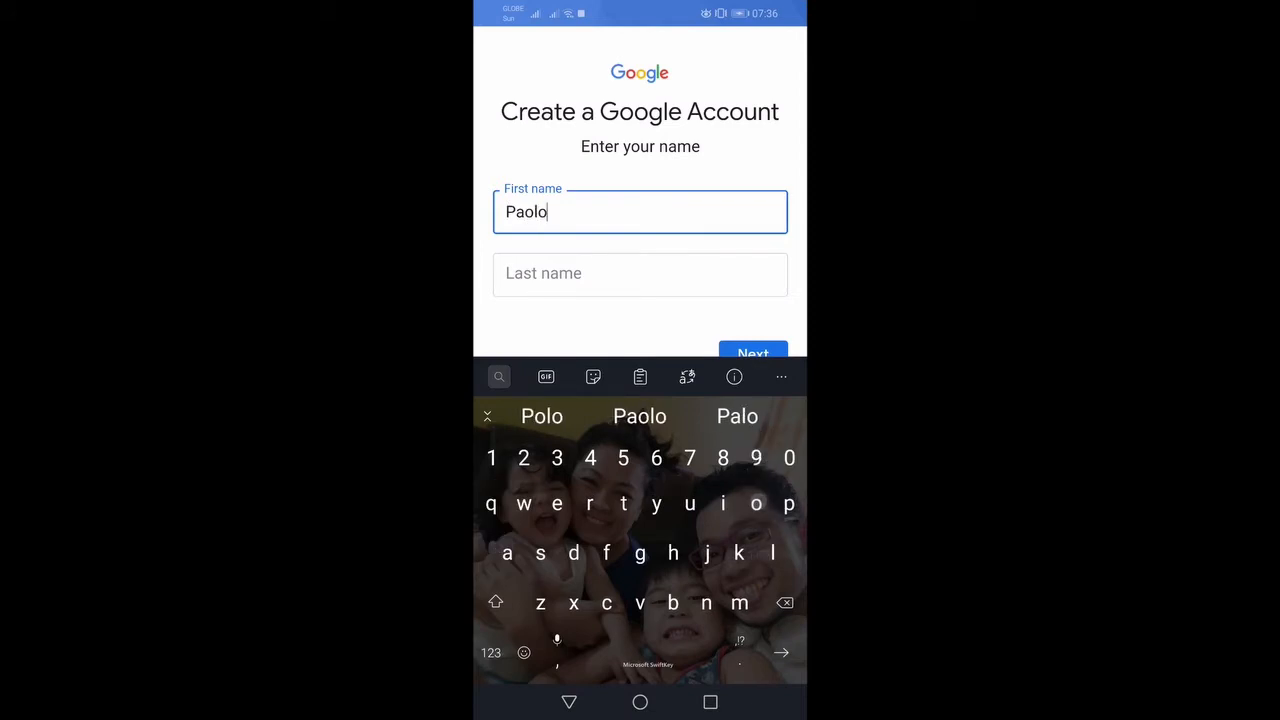
left_click(570, 275)
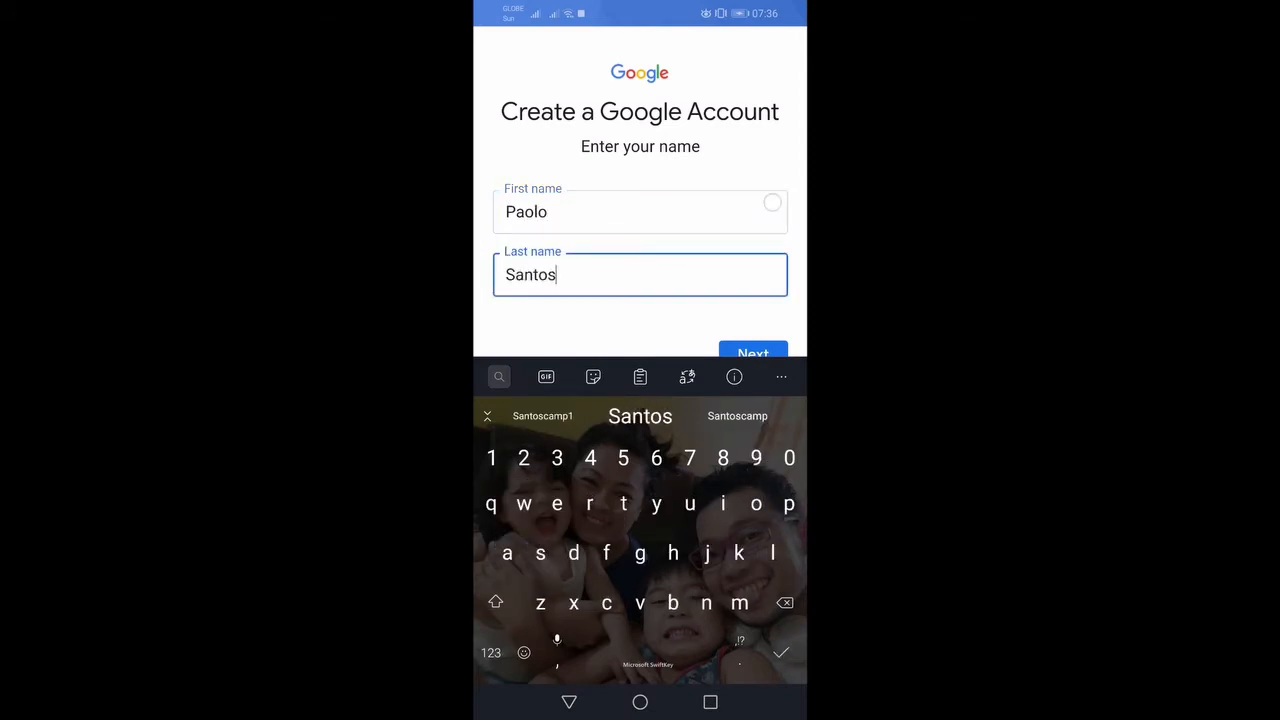
left_click(753, 351)
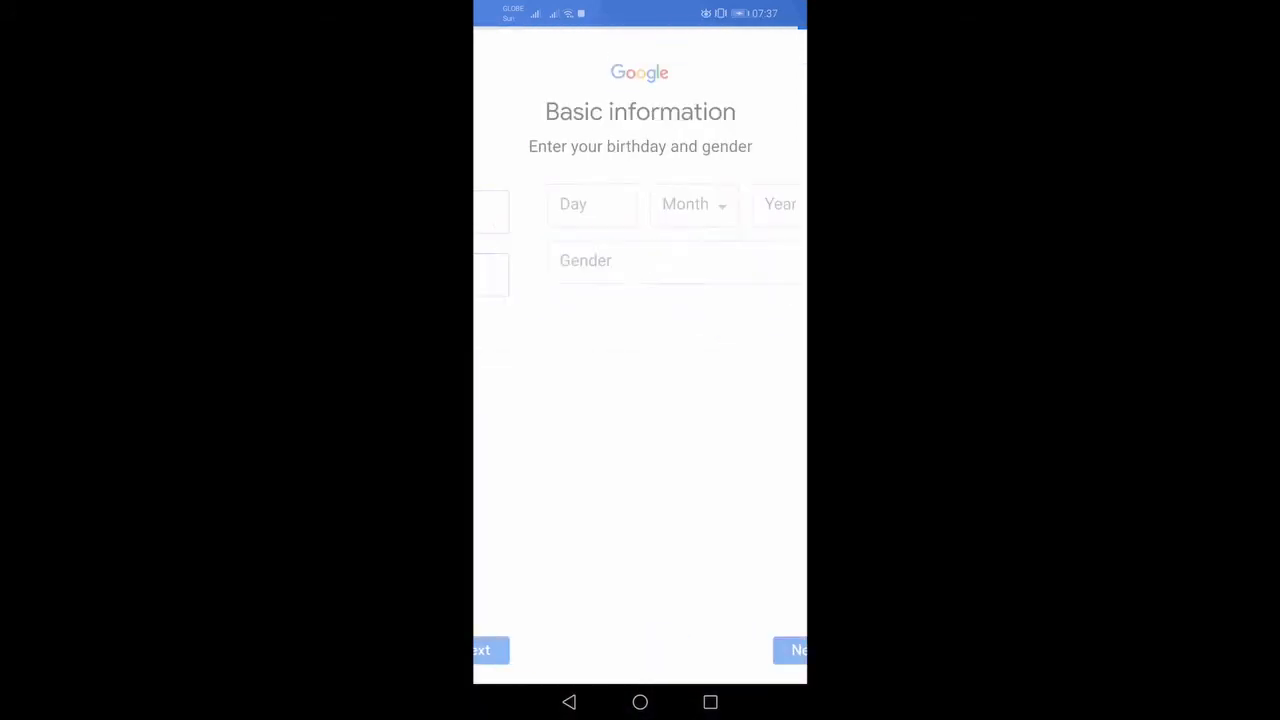
left_click(556, 198)
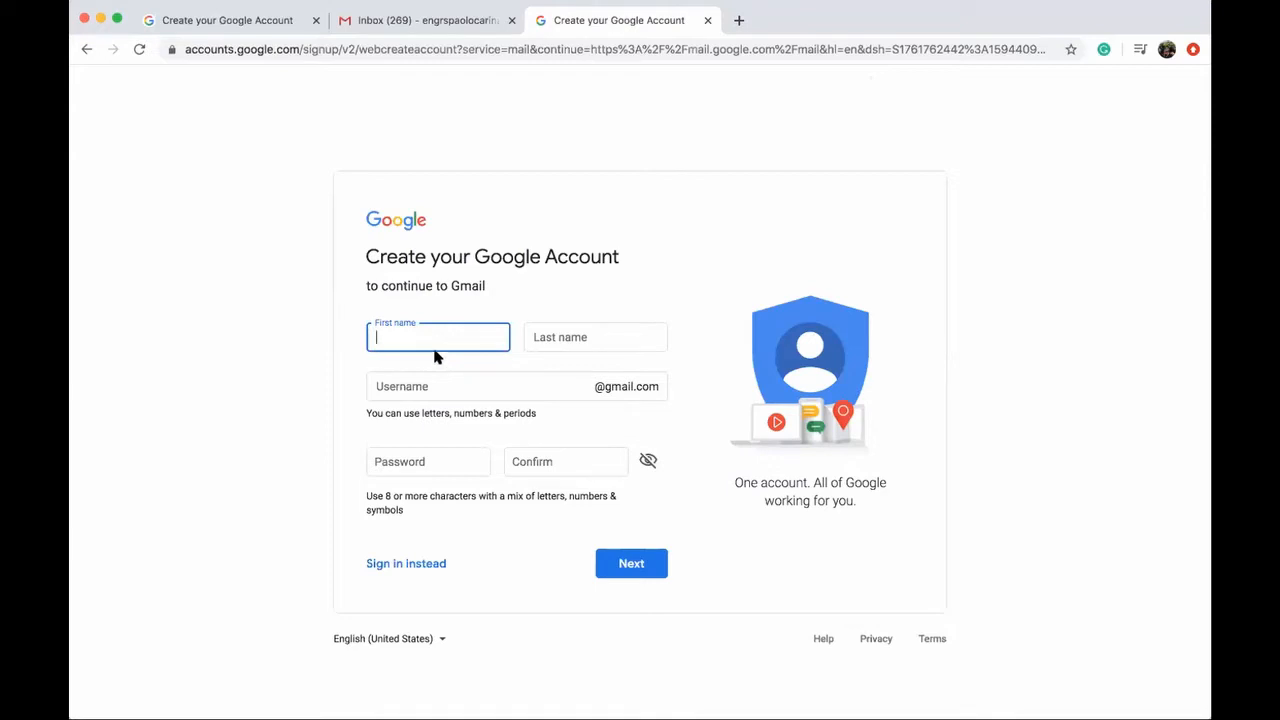
Step: Fill in the signup form's first and last name fields
key("Tab")
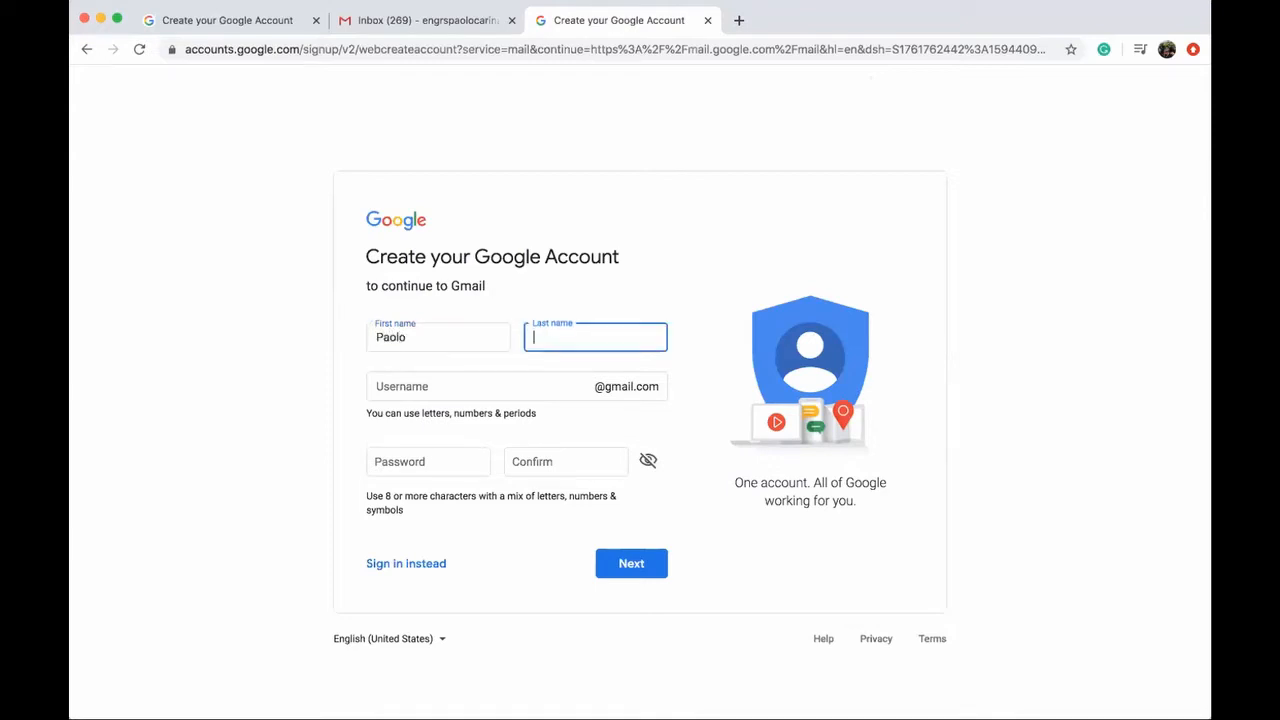
left_click(117, 18)
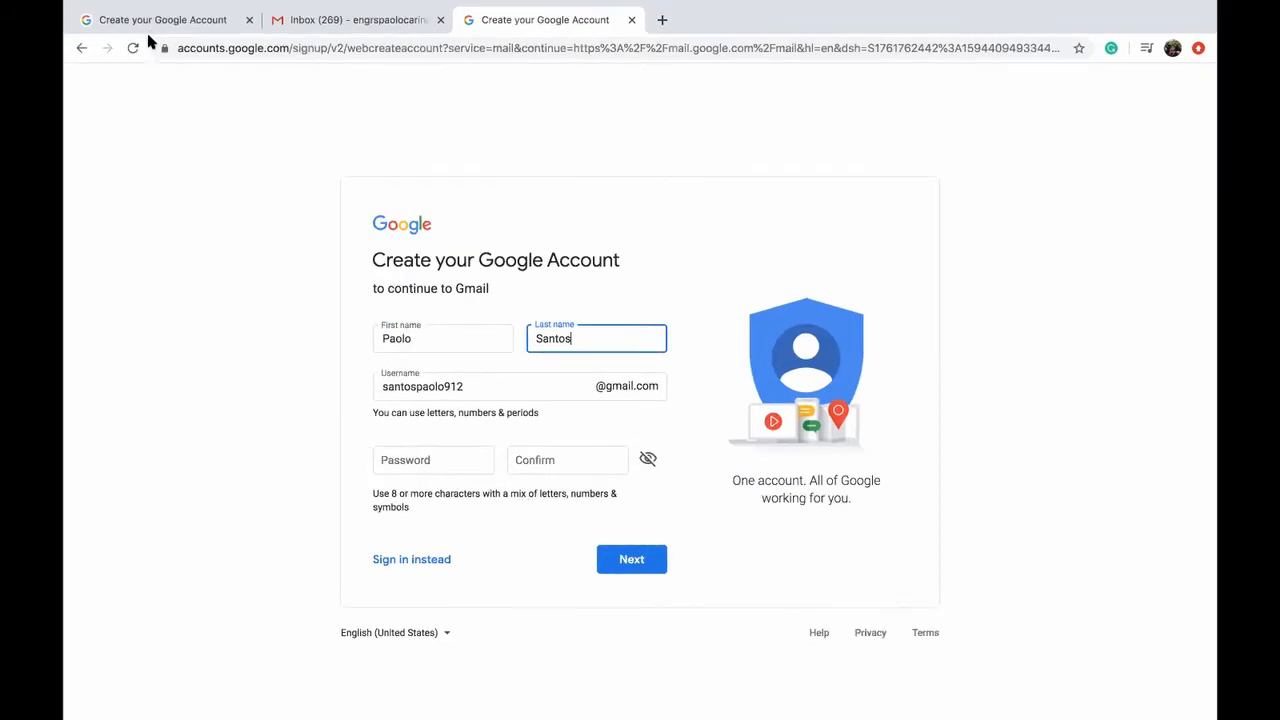
Step: Replace the suggested username with a custom one, then enter and confirm the password
left_click(473, 388)
double_click(478, 388)
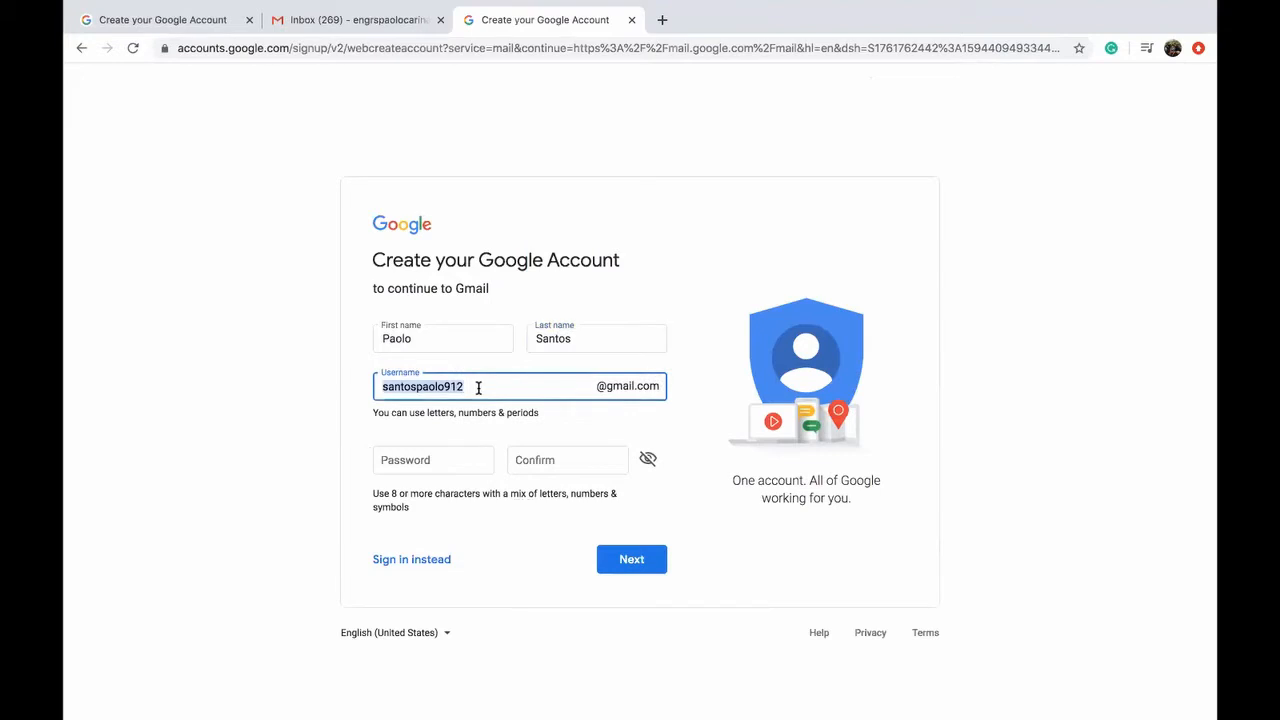
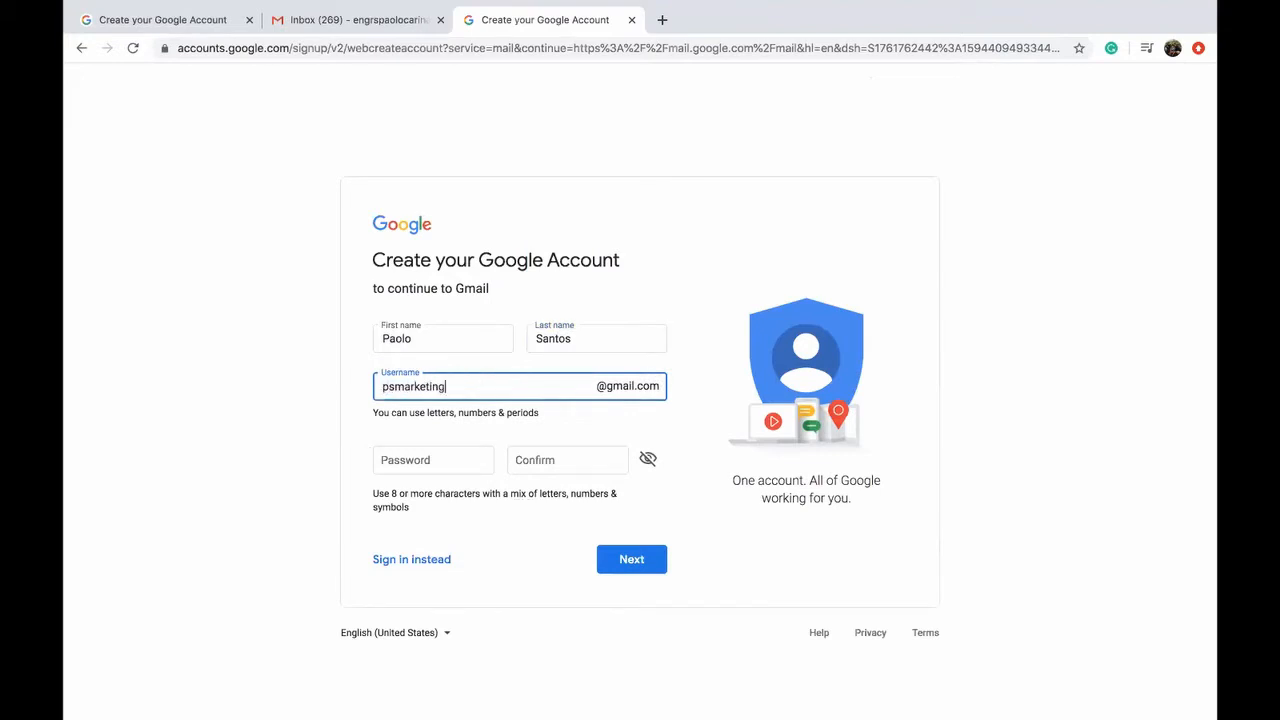
left_click(432, 458)
type("p")
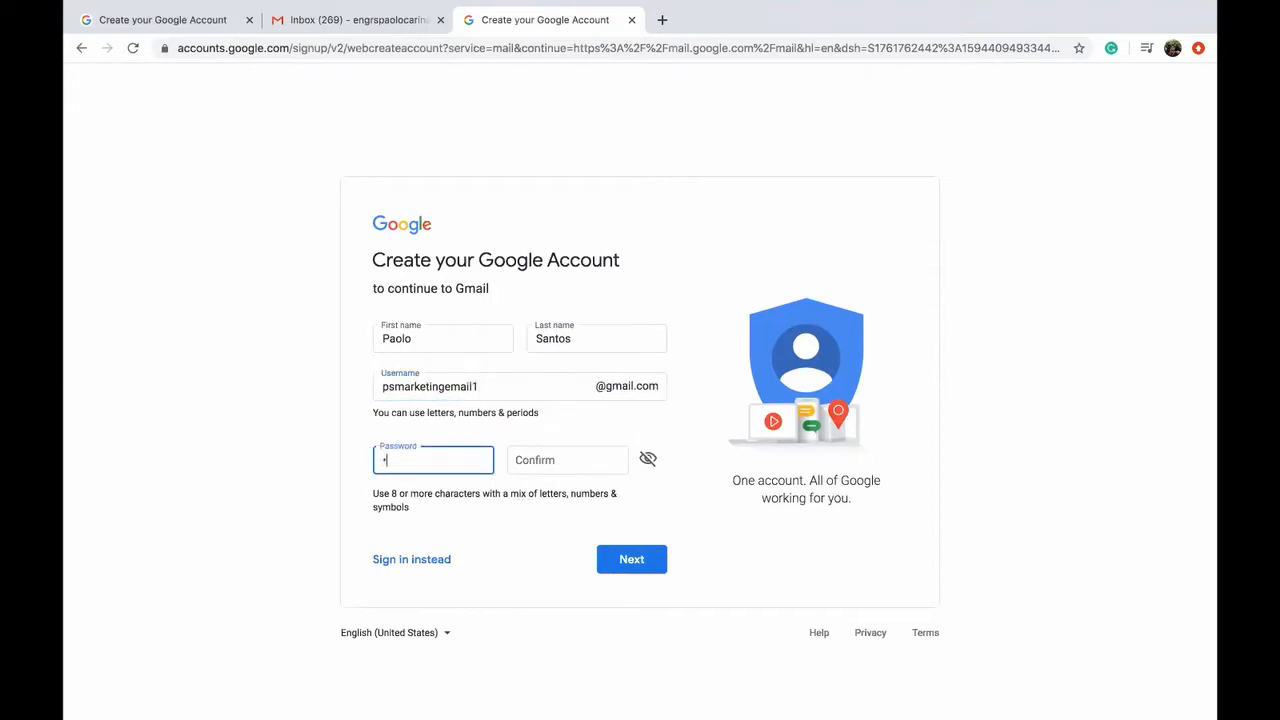
type("••••••••")
key("Tab")
type("••••••")
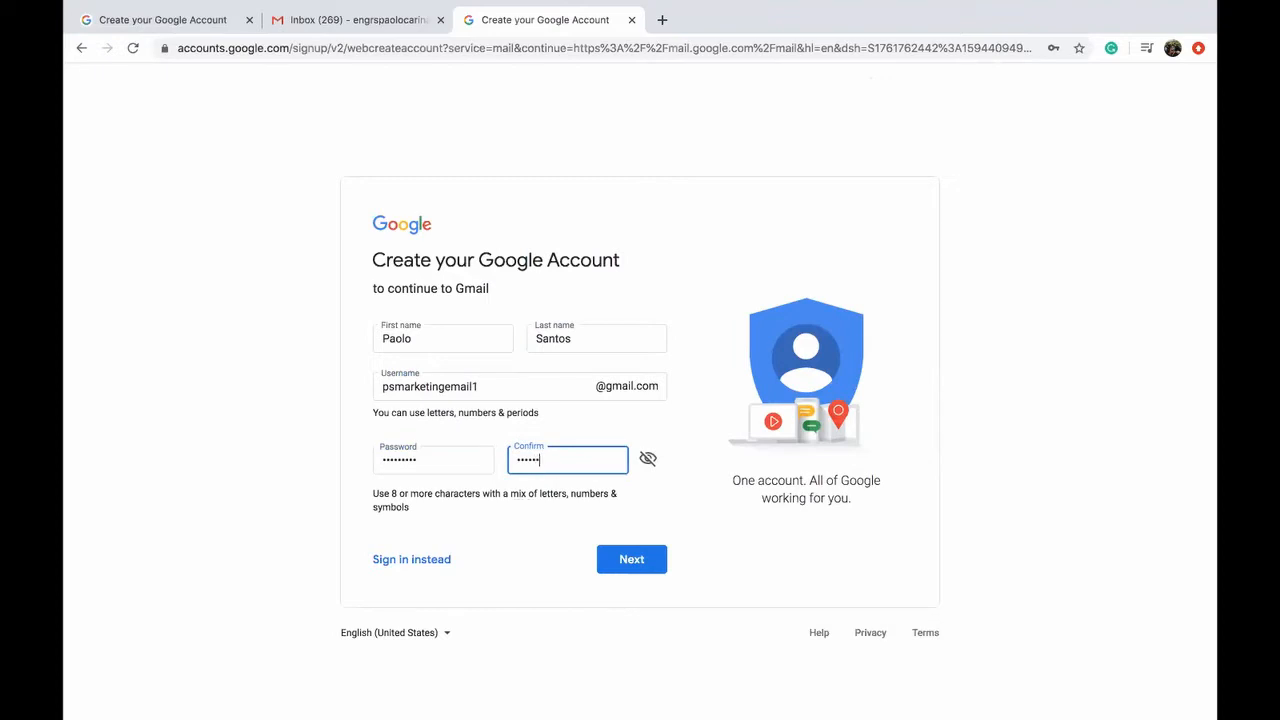
type("•••")
mouse_move(874, 28)
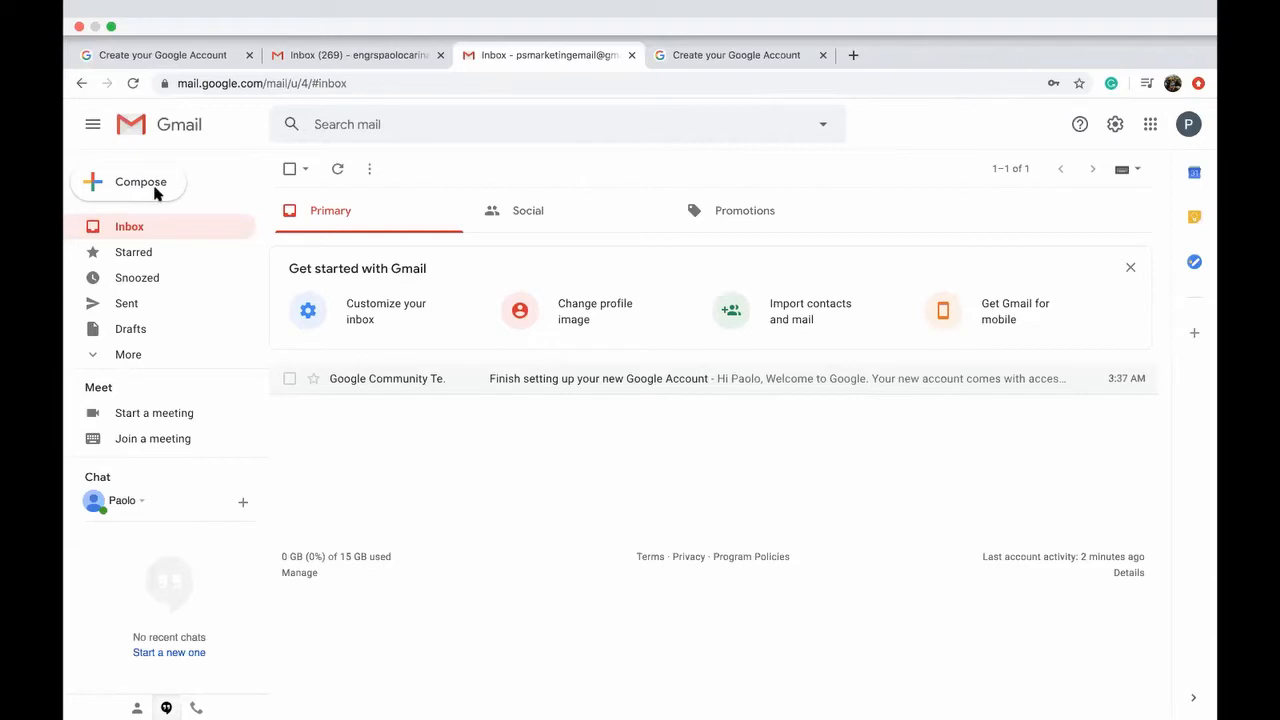
Step: Show more mailbox labels, then star and unstar the welcome email
left_click(130, 355)
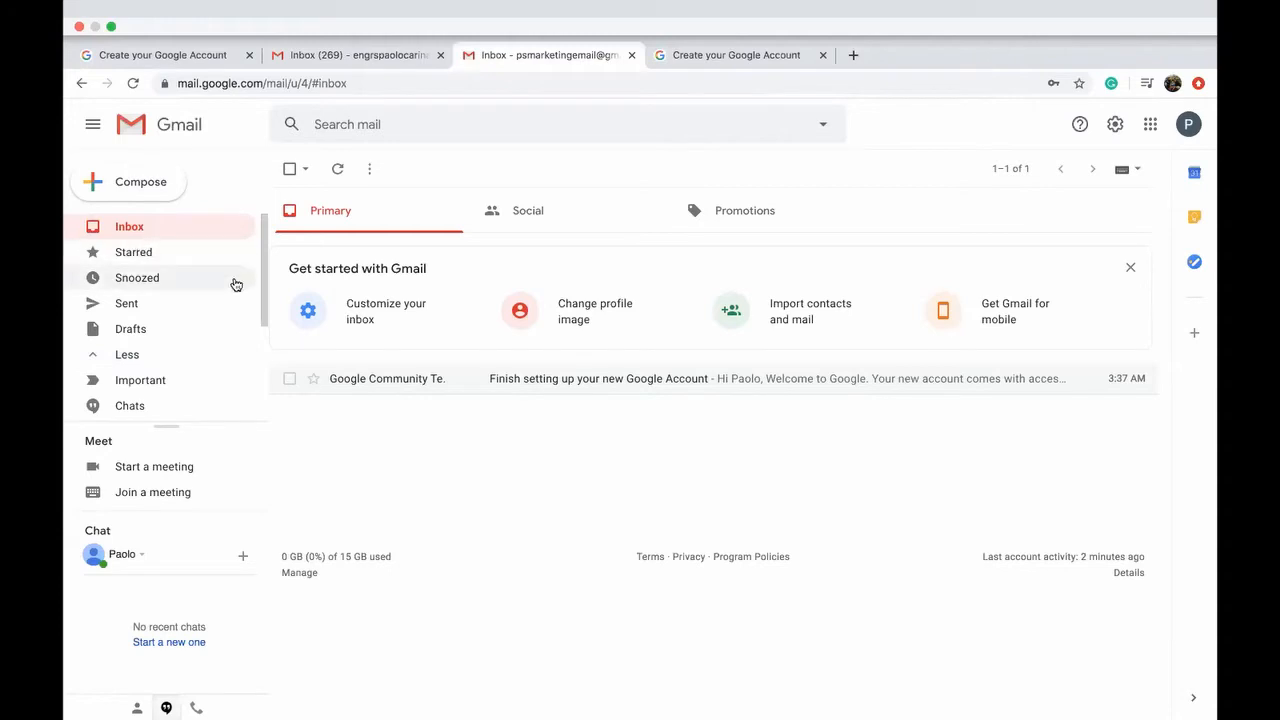
left_click(315, 386)
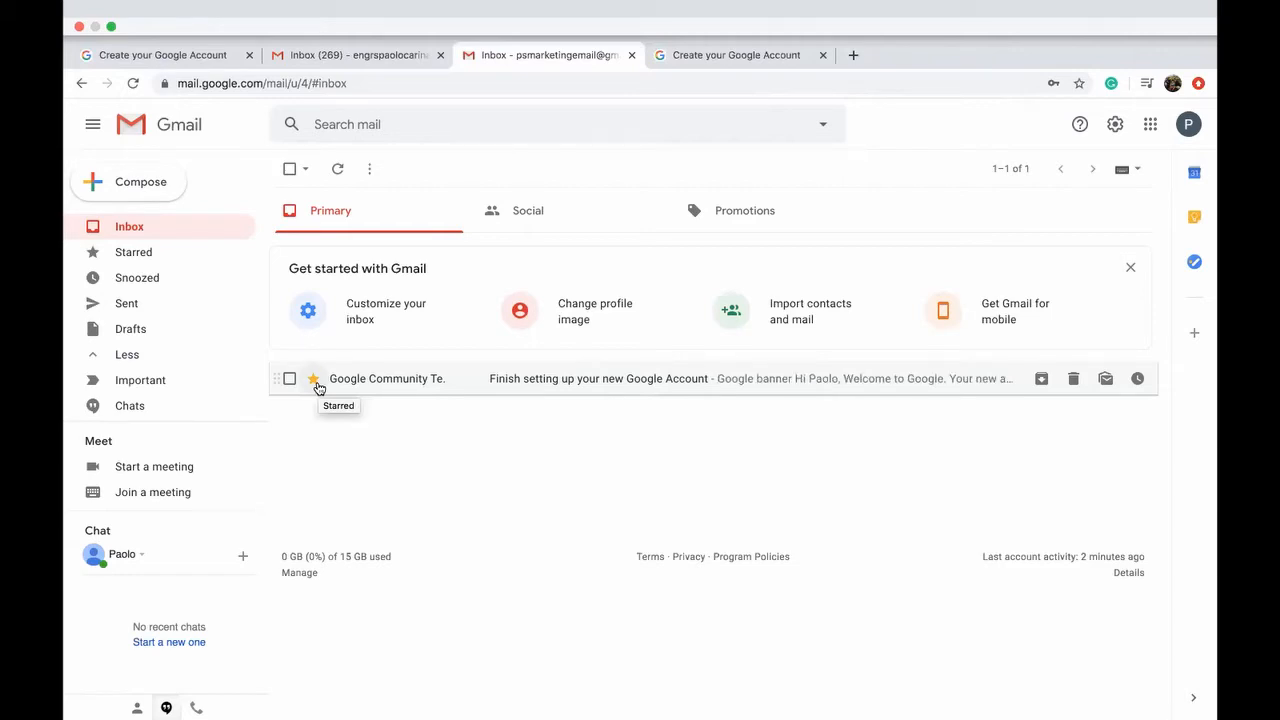
left_click(315, 384)
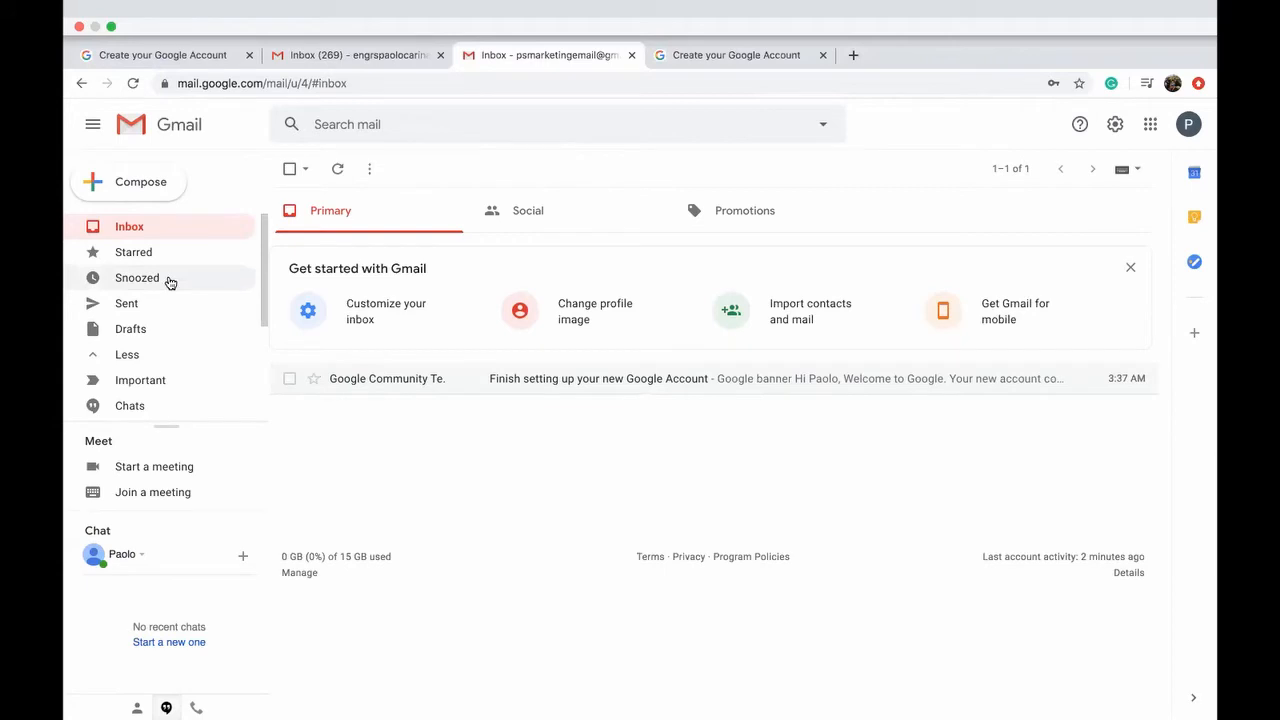
scroll(170, 282, "down", 1)
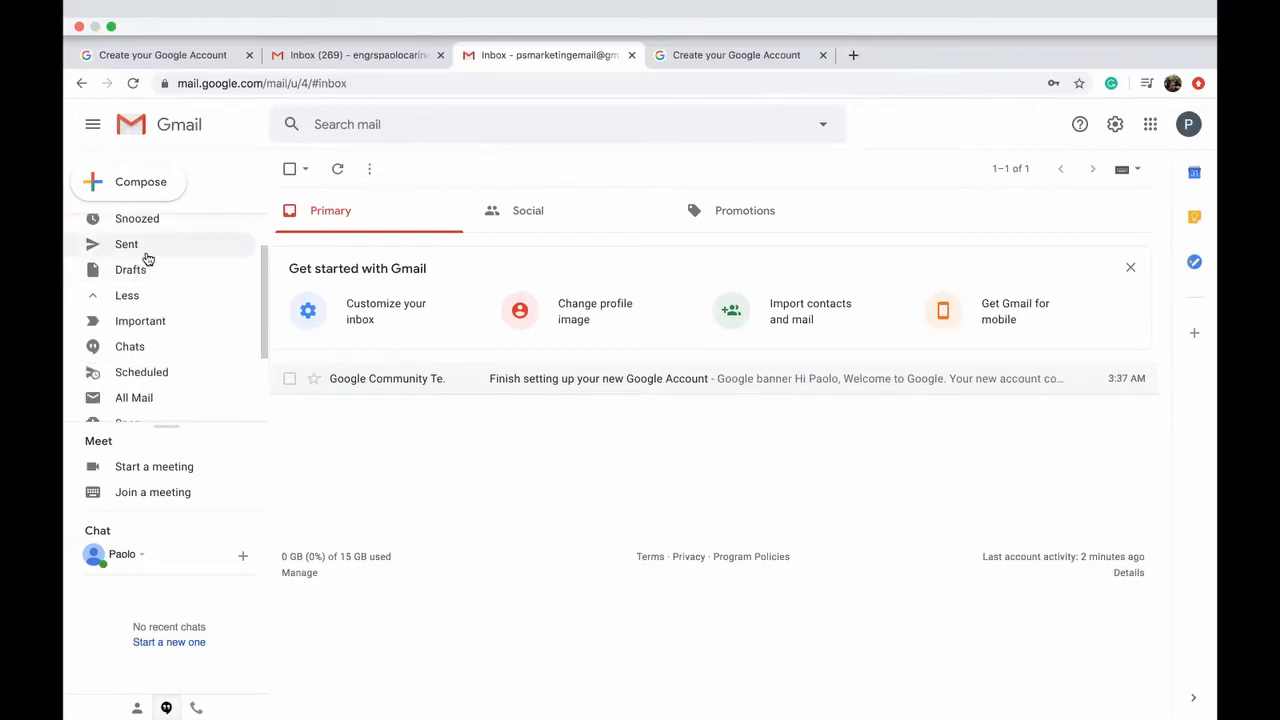
Step: Check the empty Drafts folder, return to the Inbox, and start a new message
left_click(142, 270)
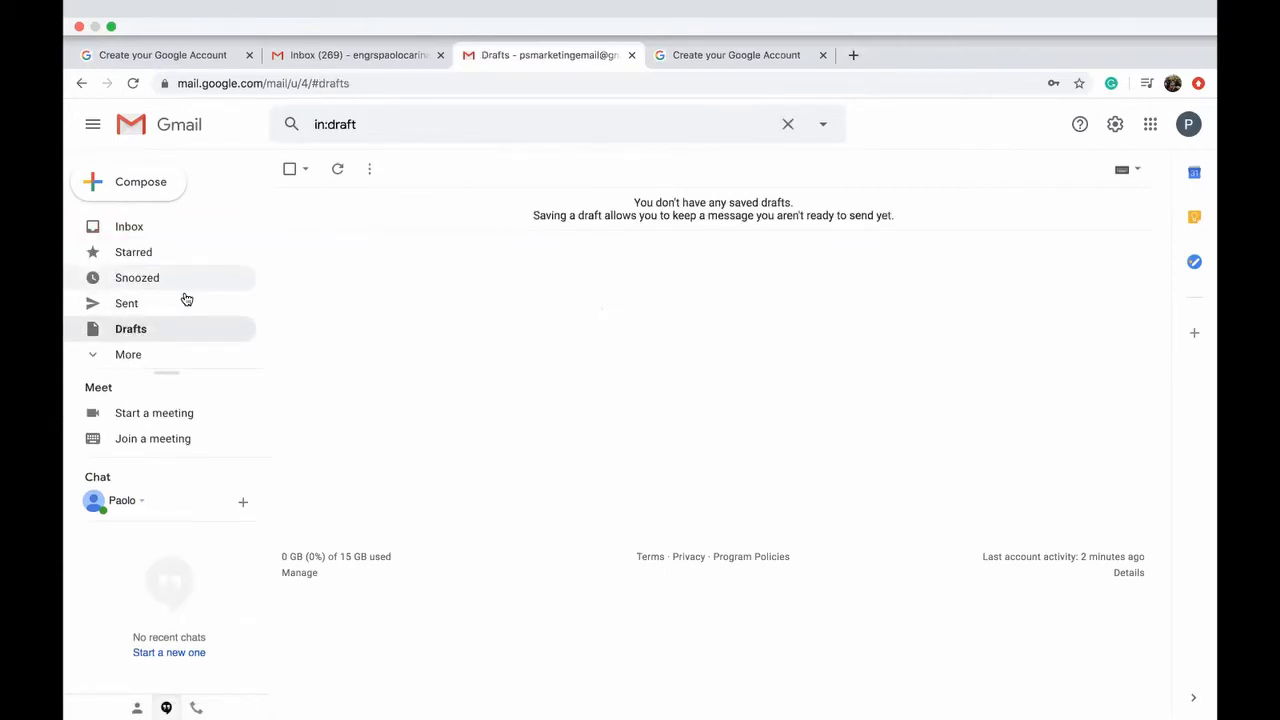
left_click(151, 228)
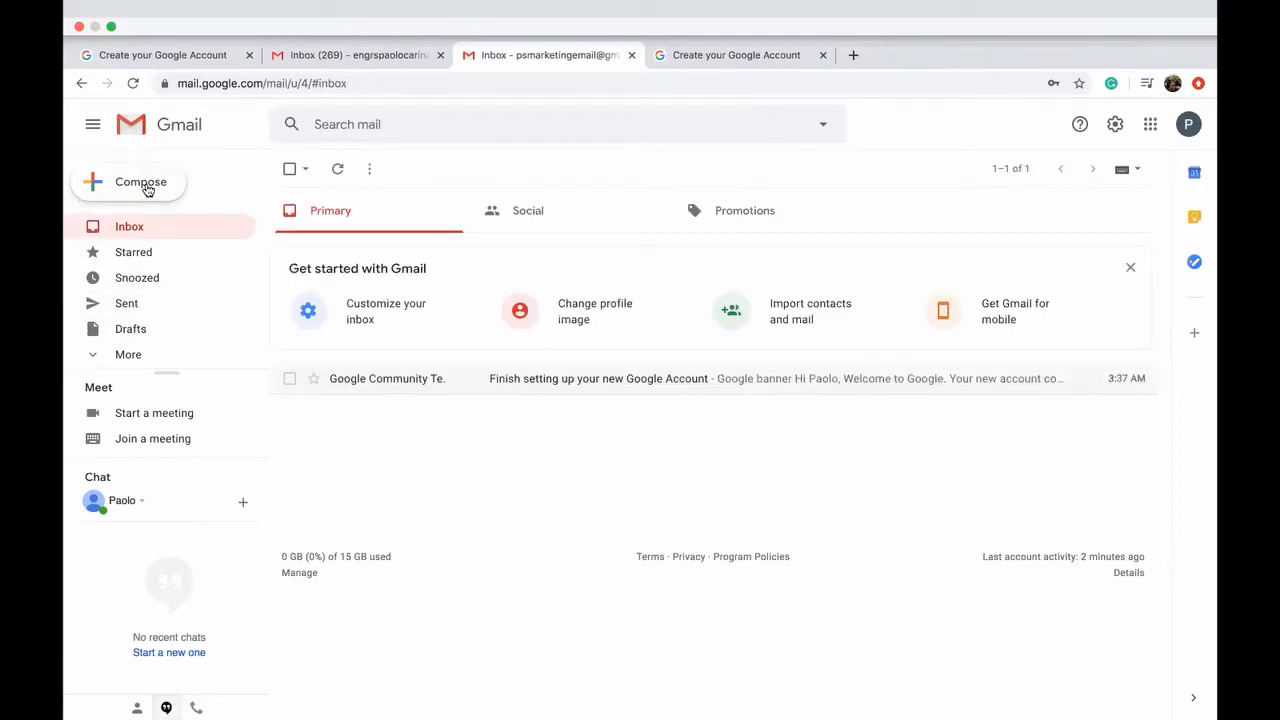
left_click(147, 190)
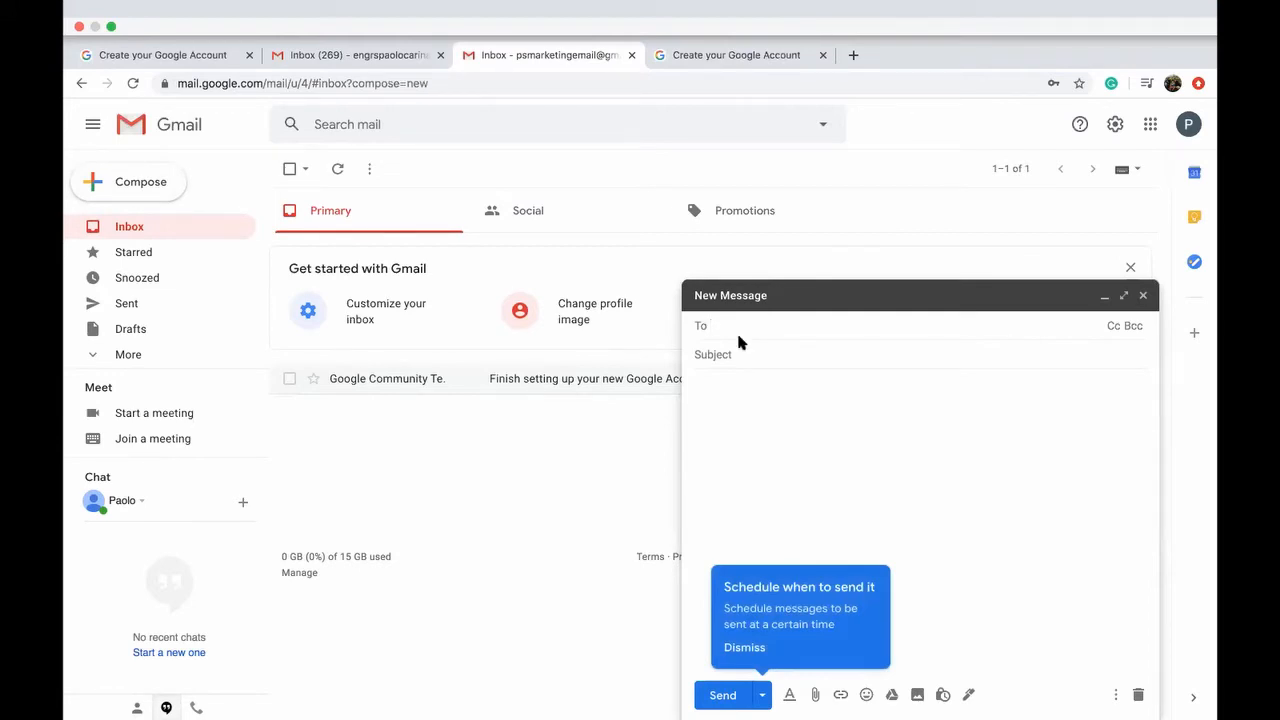
Step: Address the new message to two test Gmail recipients and add an empty Cc line
type("test@gmail.com")
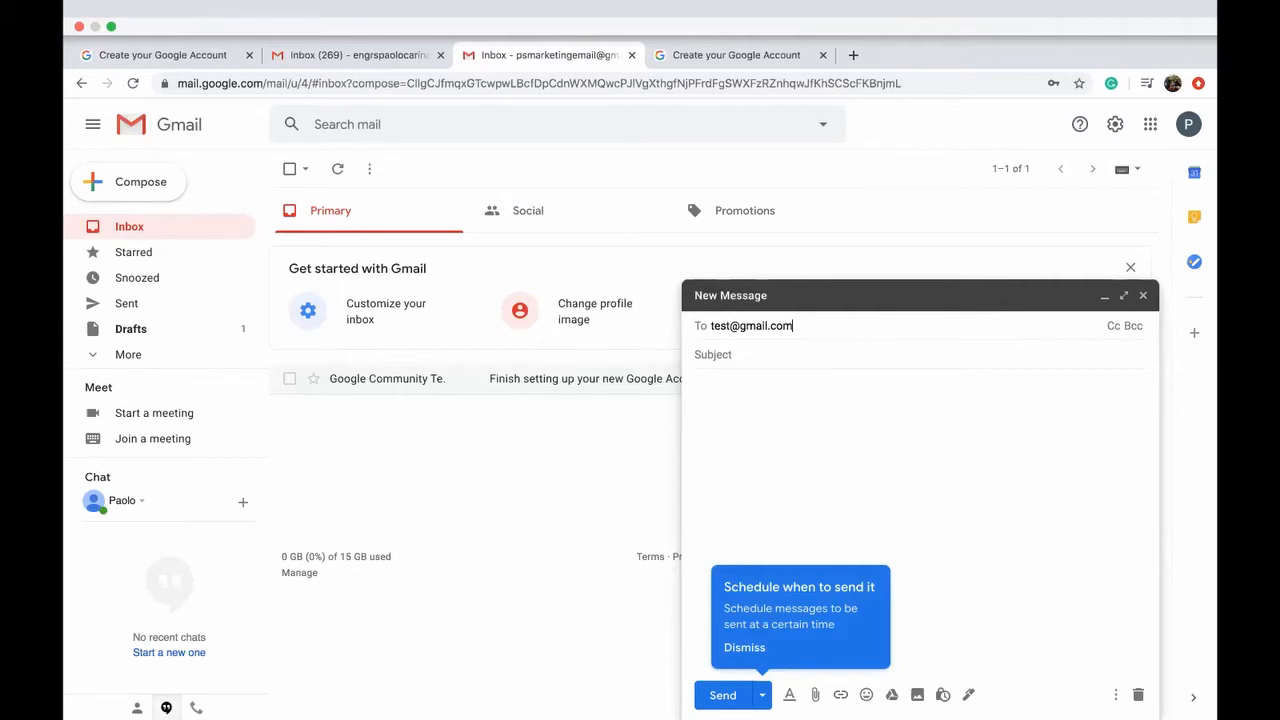
key("Return")
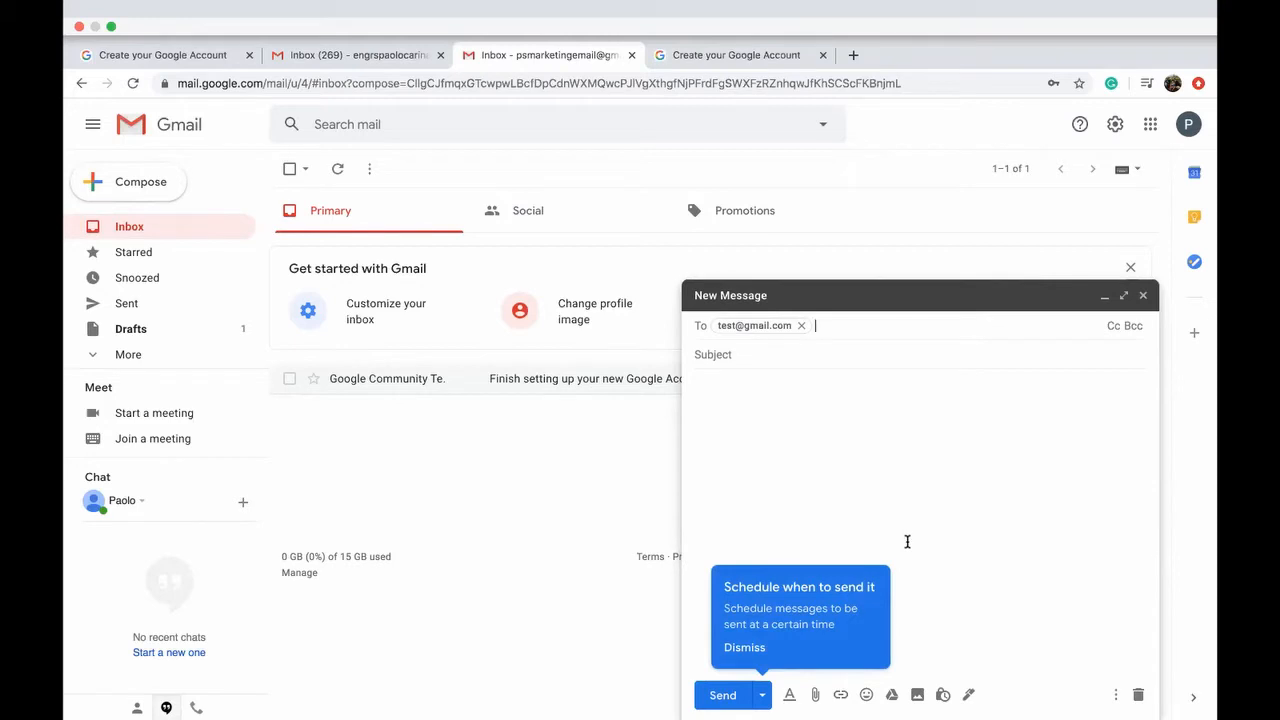
type("abc@mgi")
key("BackSpace")
key("BackSpace")
key("BackSpace")
type("gmail")
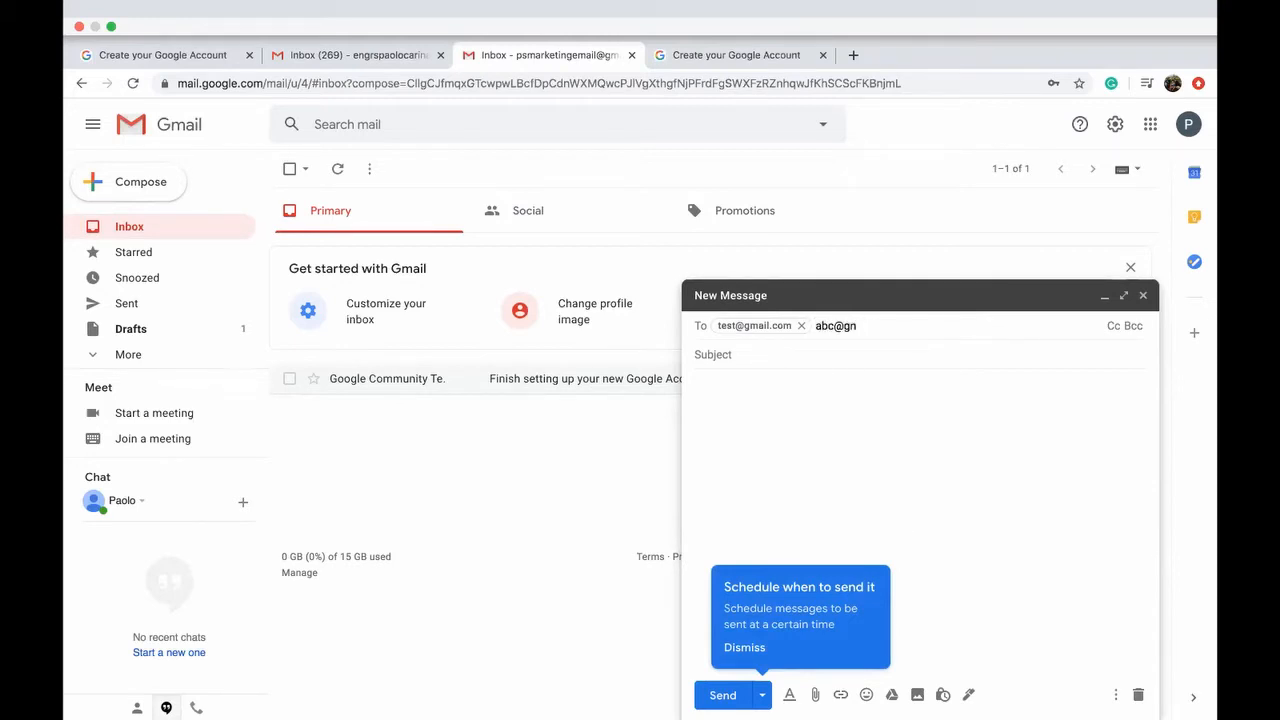
type(".com")
key("Return")
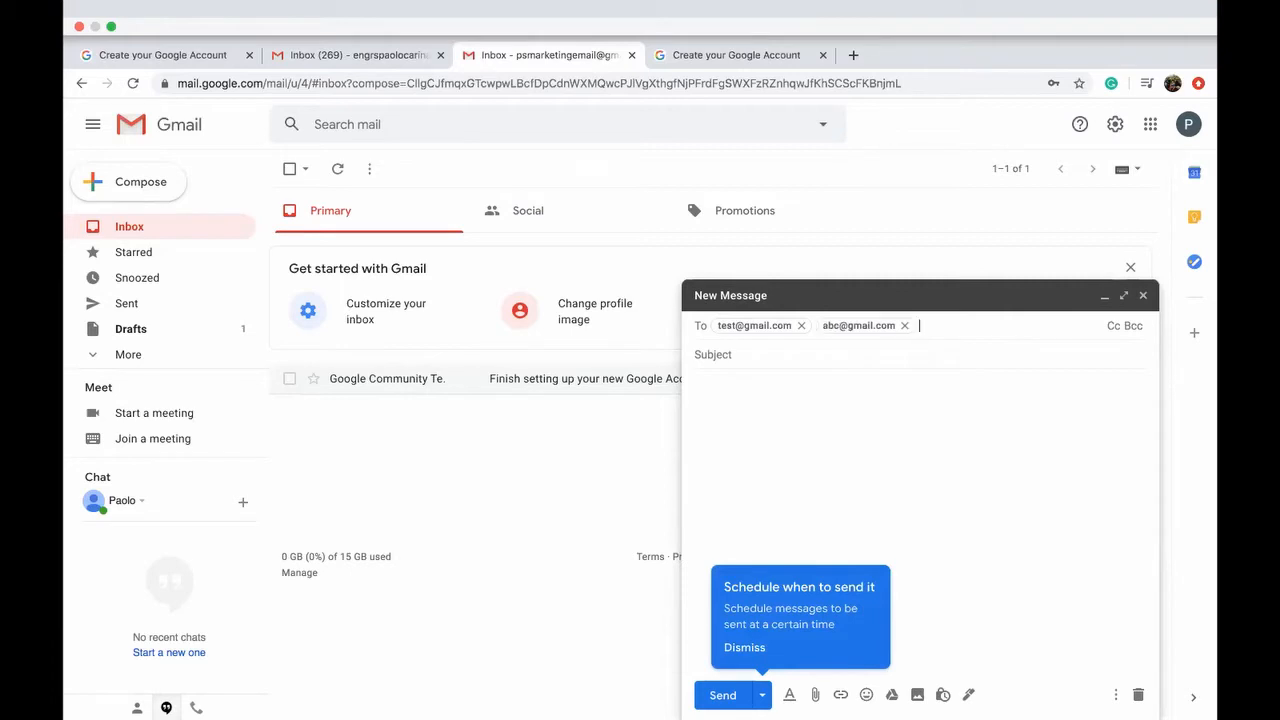
left_click(1116, 325)
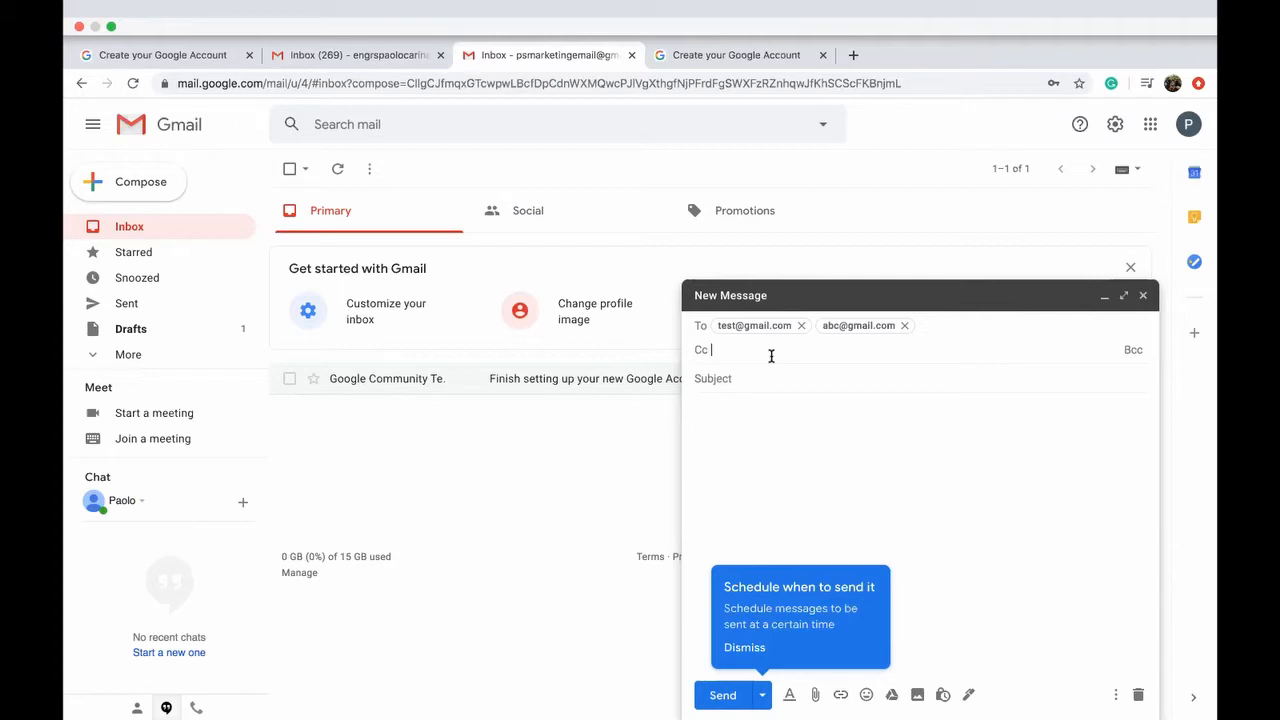
Step: Add the same Gmail address as both the Cc and the Bcc recipient
key("Return")
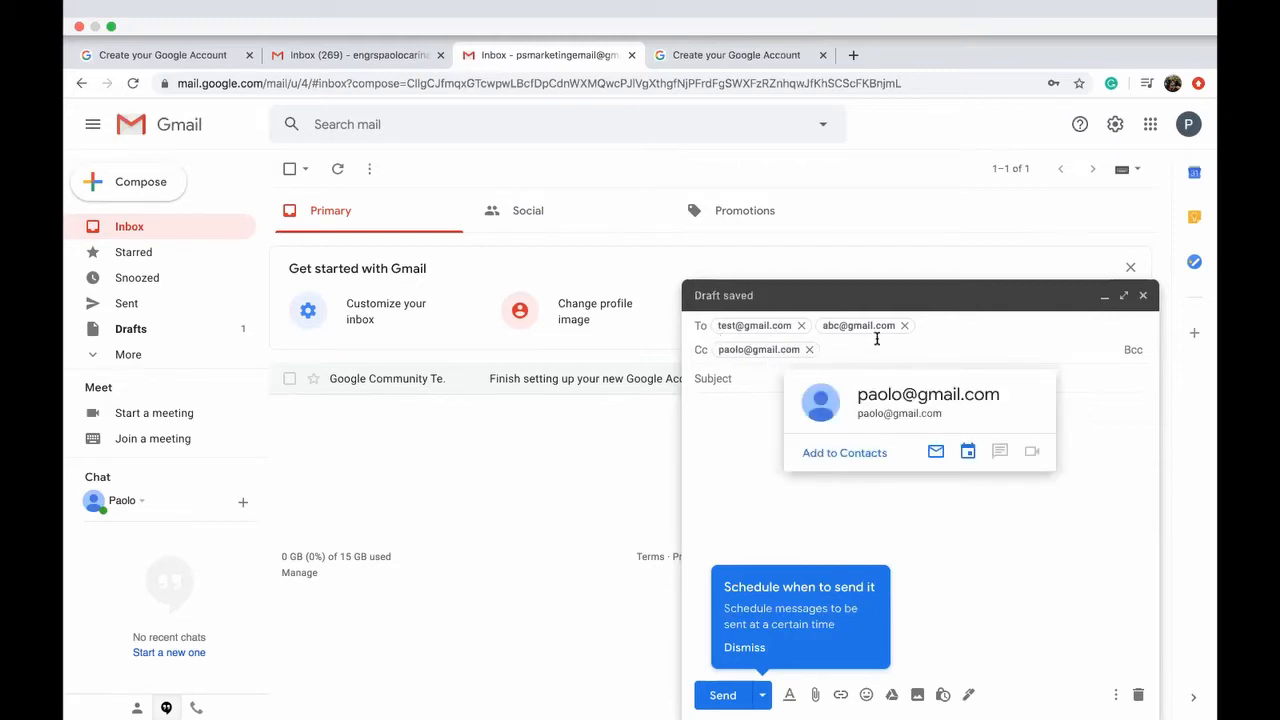
left_click(1132, 353)
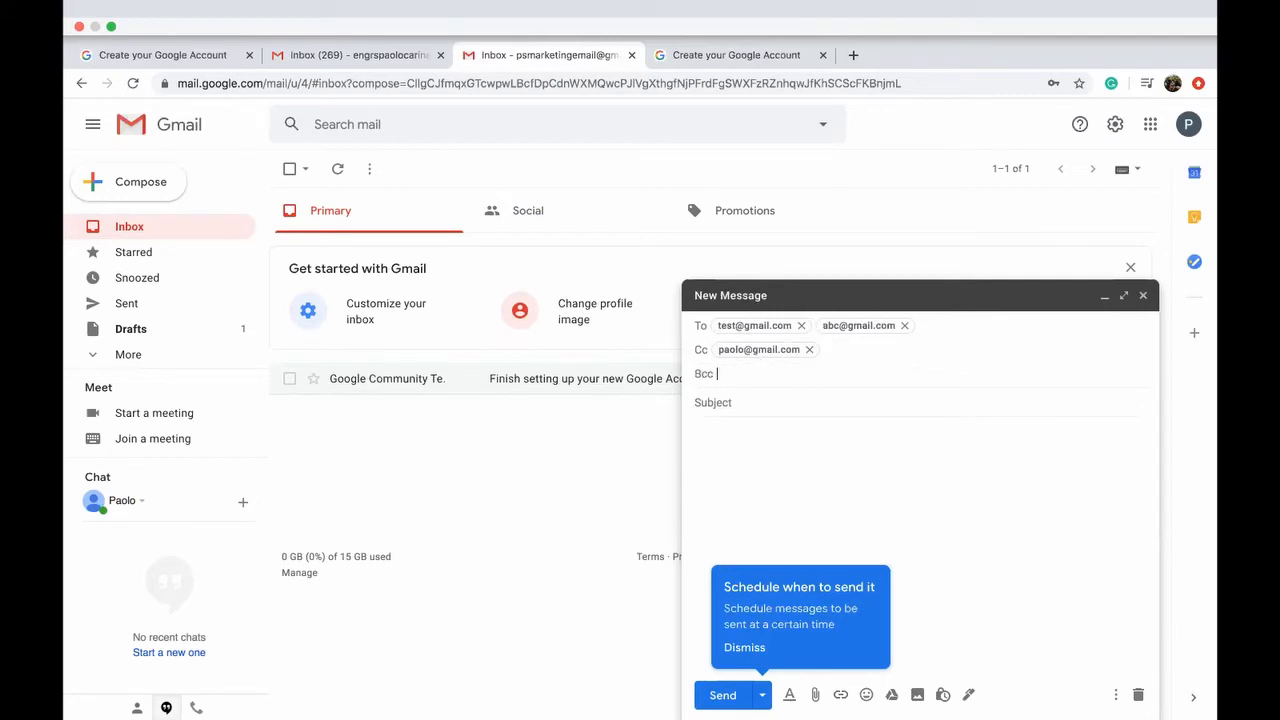
key("Return")
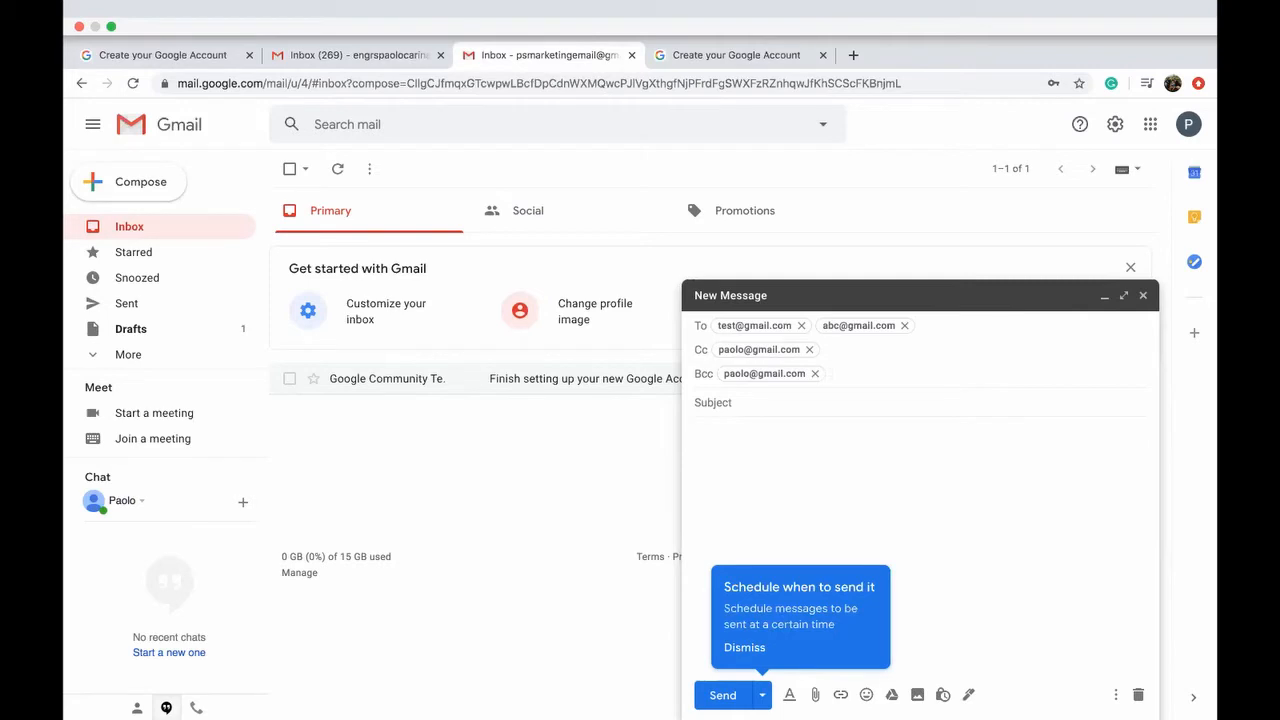
left_click(825, 399)
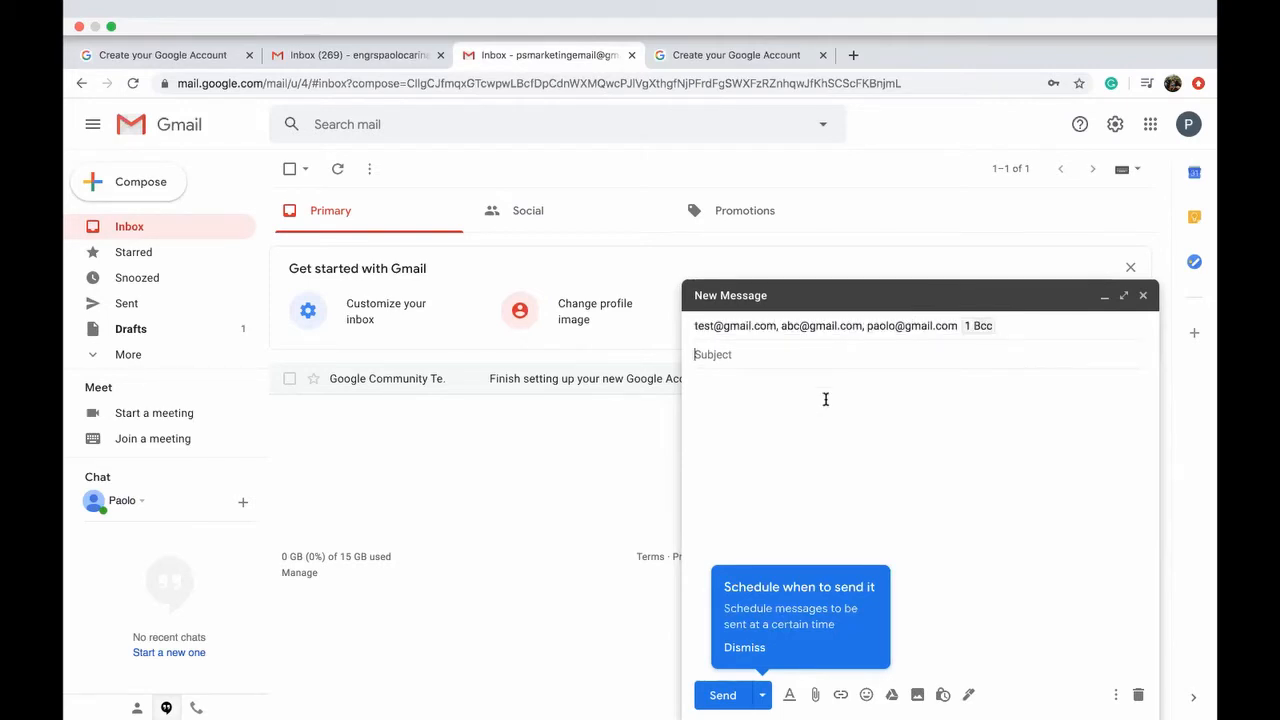
Step: Give the draft the subject 'Updates' and begin the body with 'Hi, this is a test email.'
type("Update")
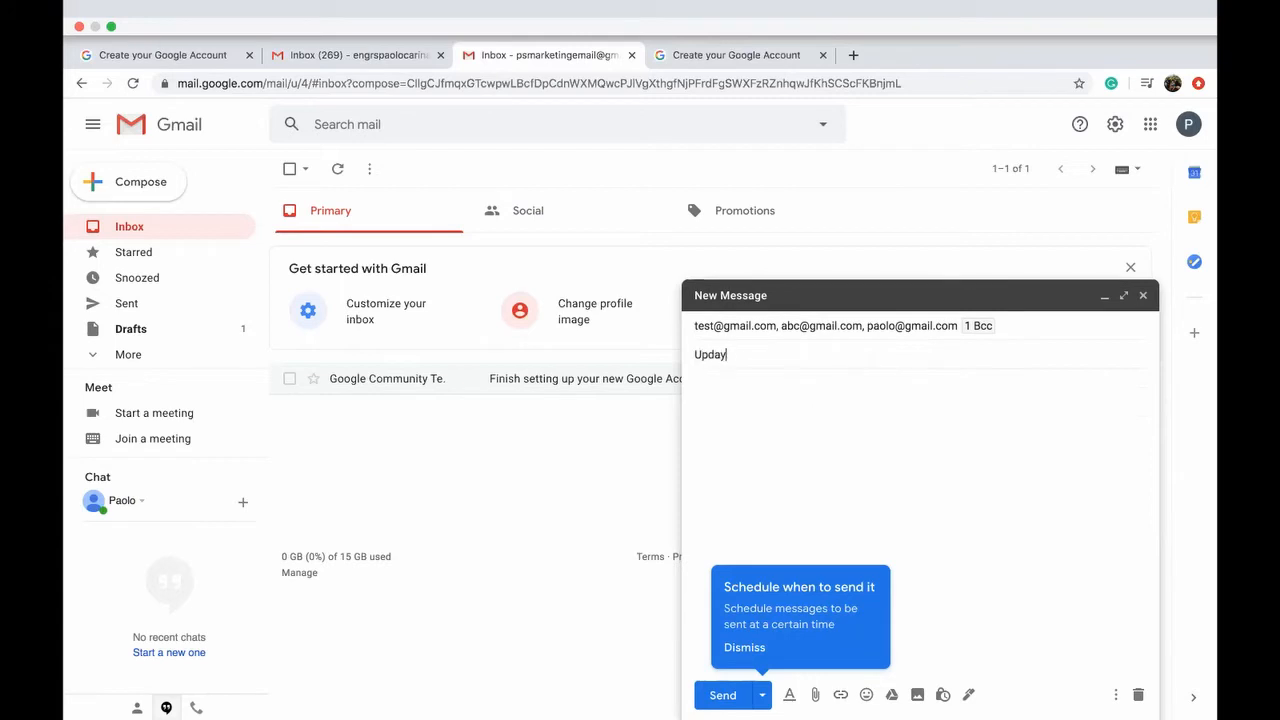
type("s")
key("Tab")
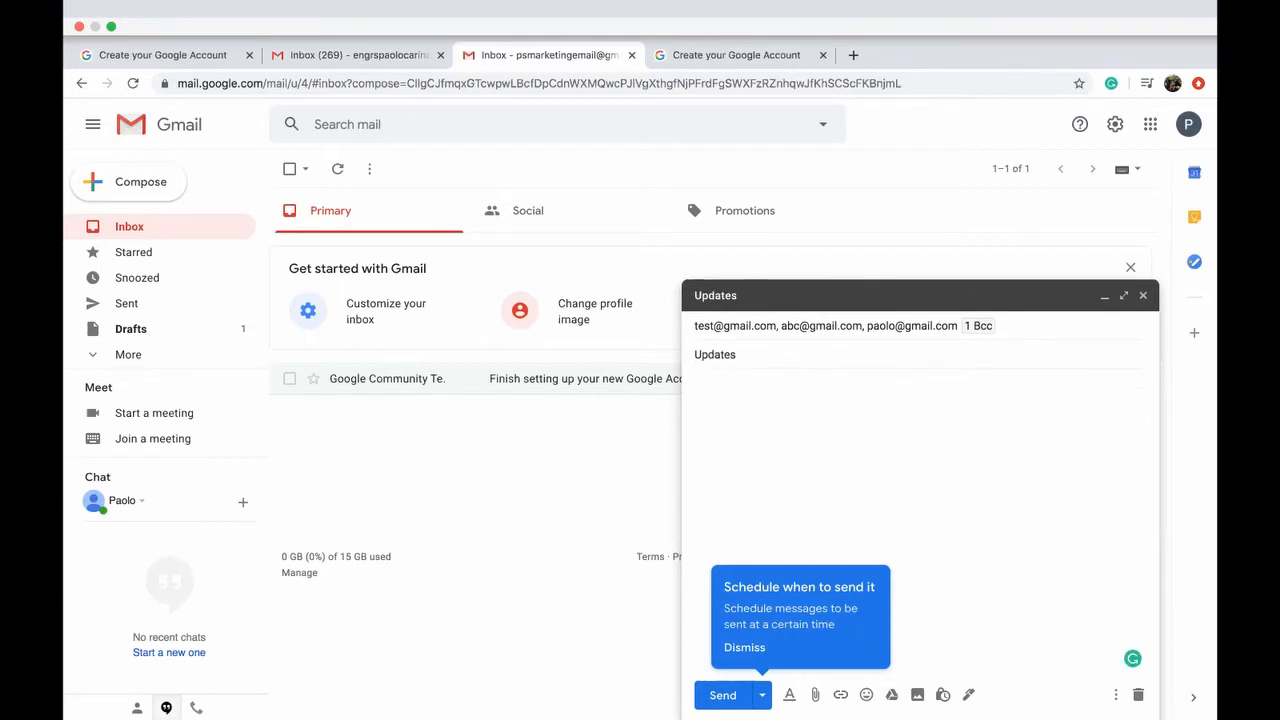
type("Hi, this is a test email.")
Step: Add a 'God bless!' closing and a dash sign-off line with the sender's name below it
key("Return")
type("Gpd")
key("BackSpace")
key("BackSpace")
type("od")
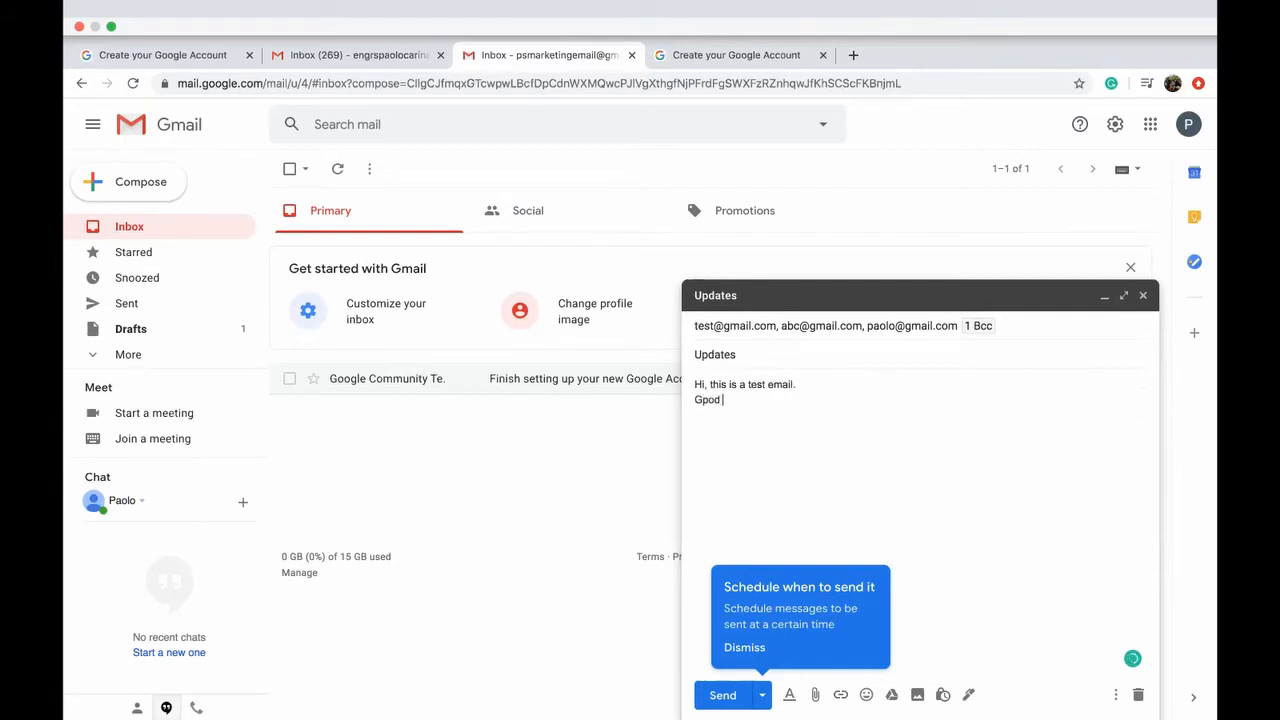
key("BackSpace")
key("BackSpace")
key("BackSpace")
key("BackSpace")
key("Return")
key("Return")
key("Return")
type("God bless!")
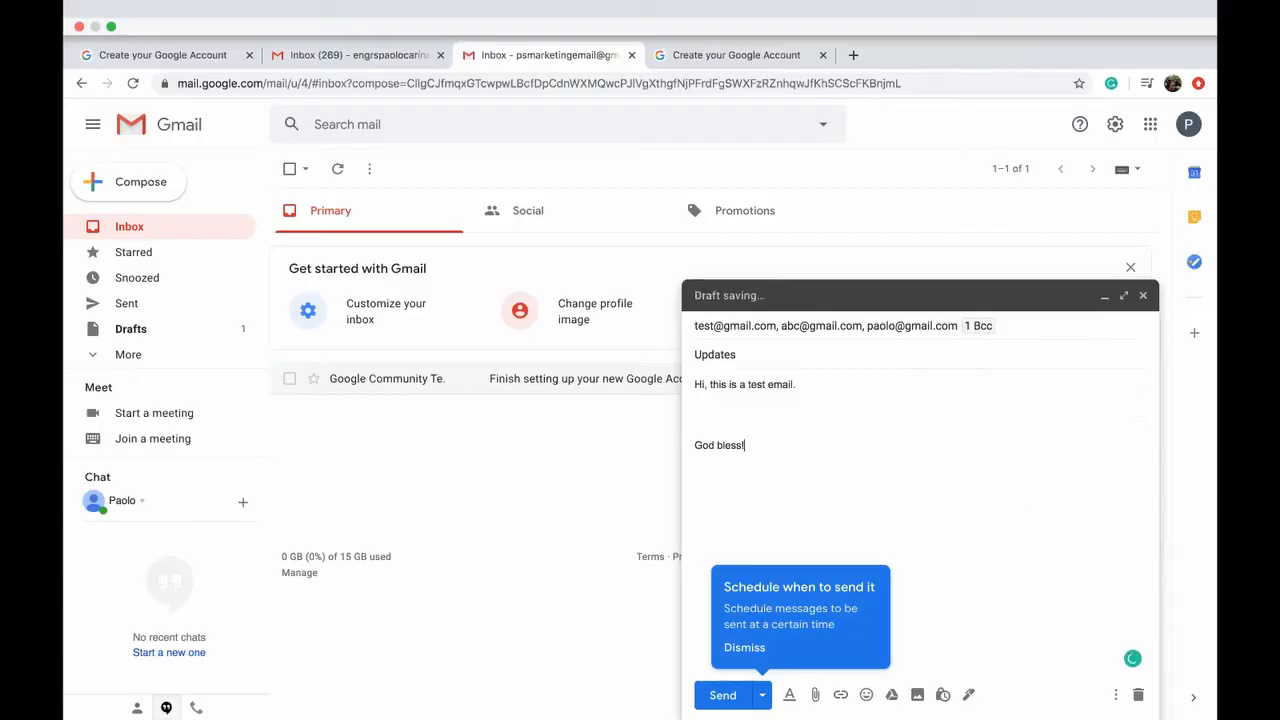
key("Return")
key("Return")
Step: Dismiss the scheduling tip and place the cursor at the end of the sign-off
left_click(750, 648)
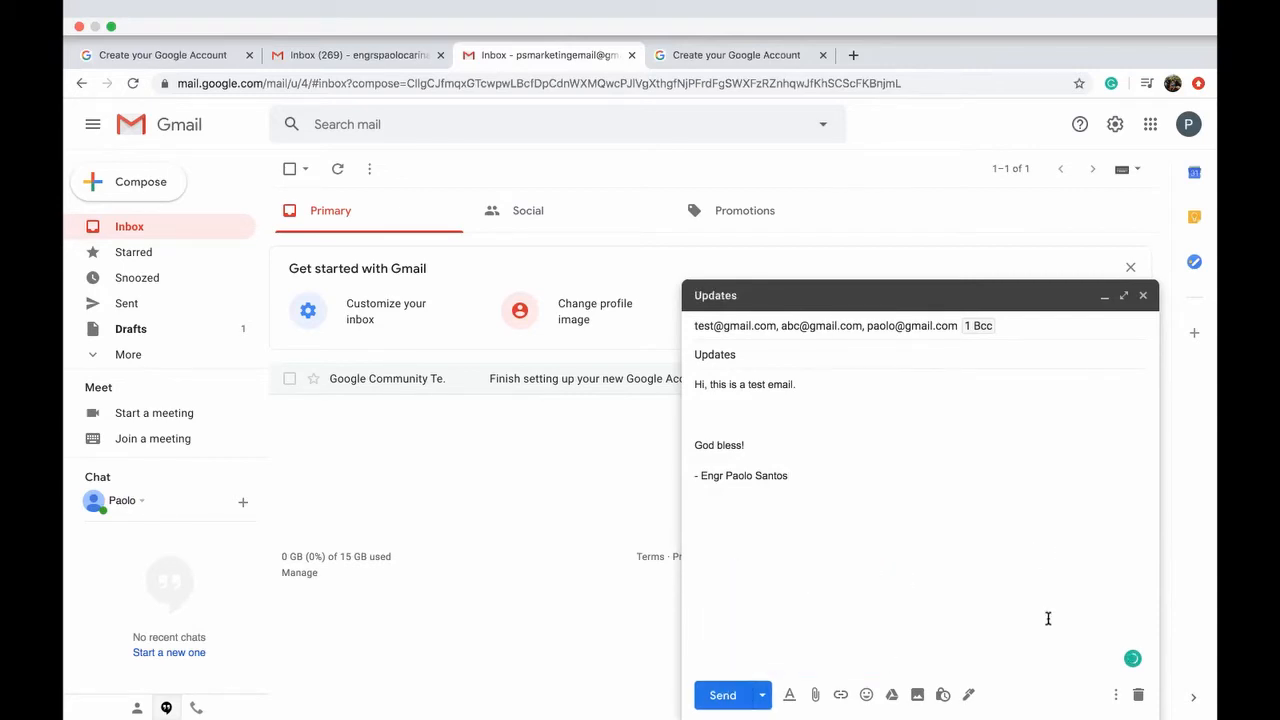
left_click(676, 567)
left_click(718, 524)
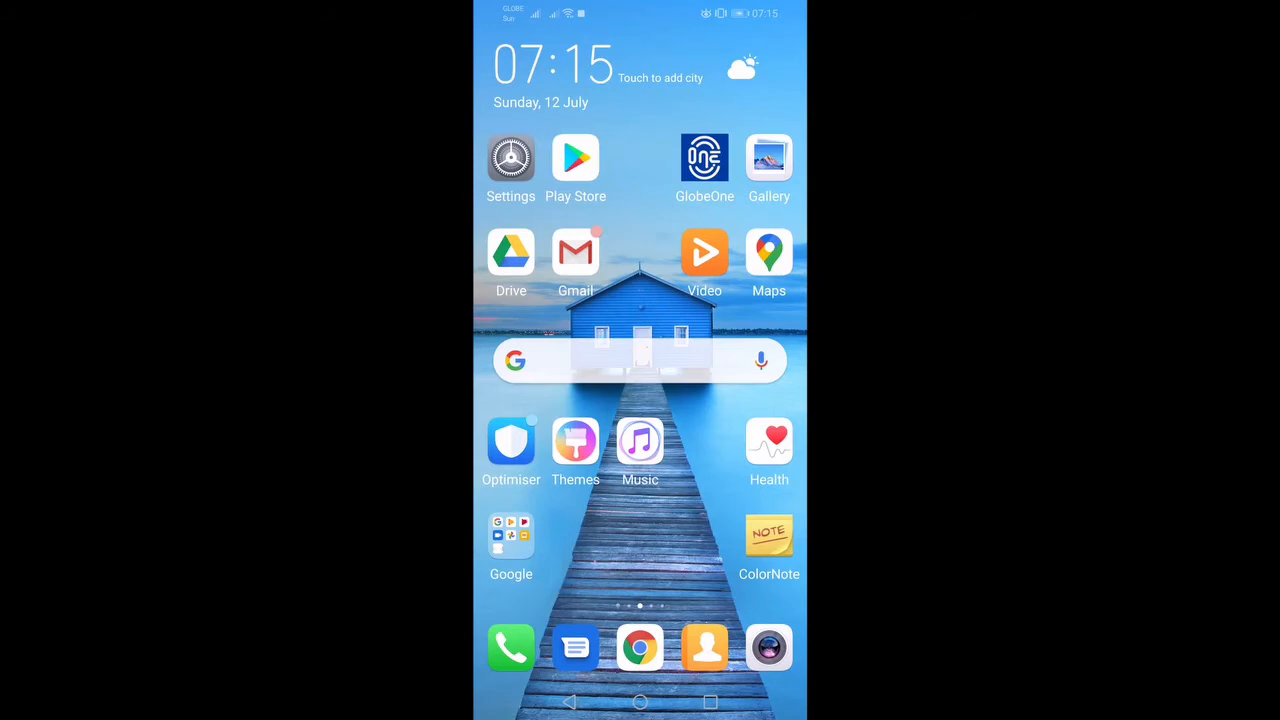
Step: In the Gmail app, open Settings for the third account
left_click(575, 253)
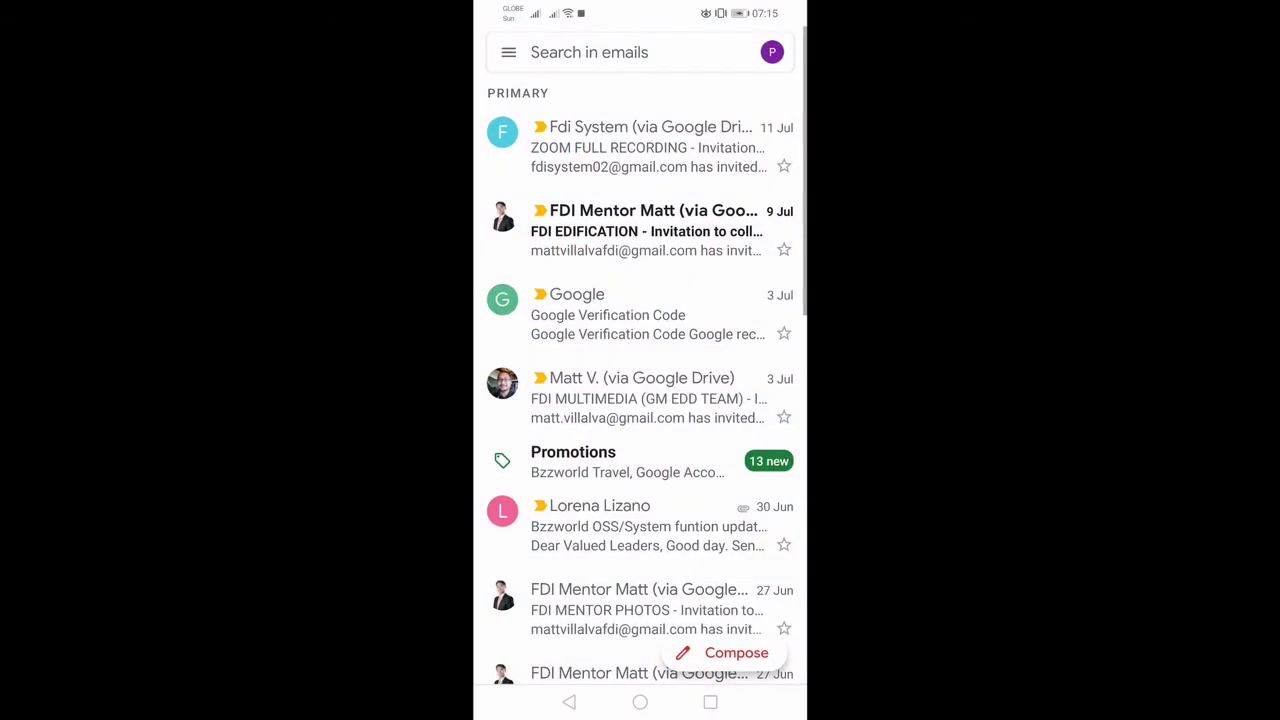
left_click(508, 52)
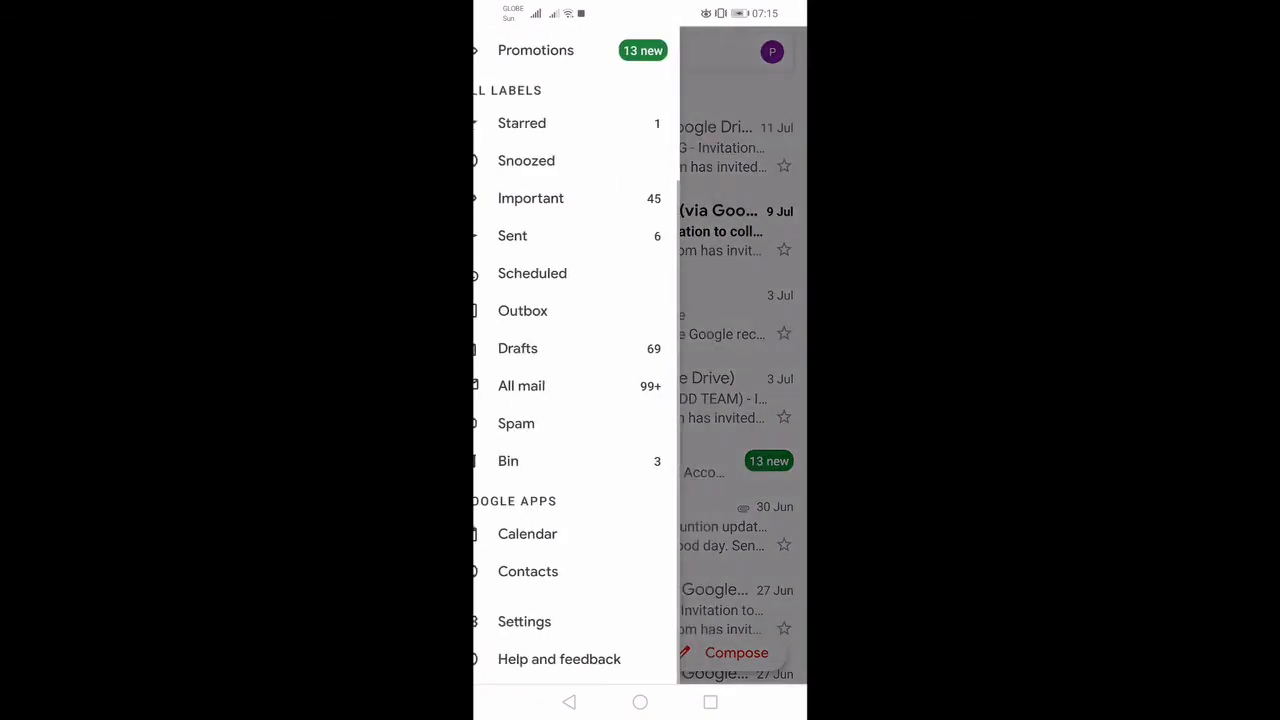
left_click(658, 622)
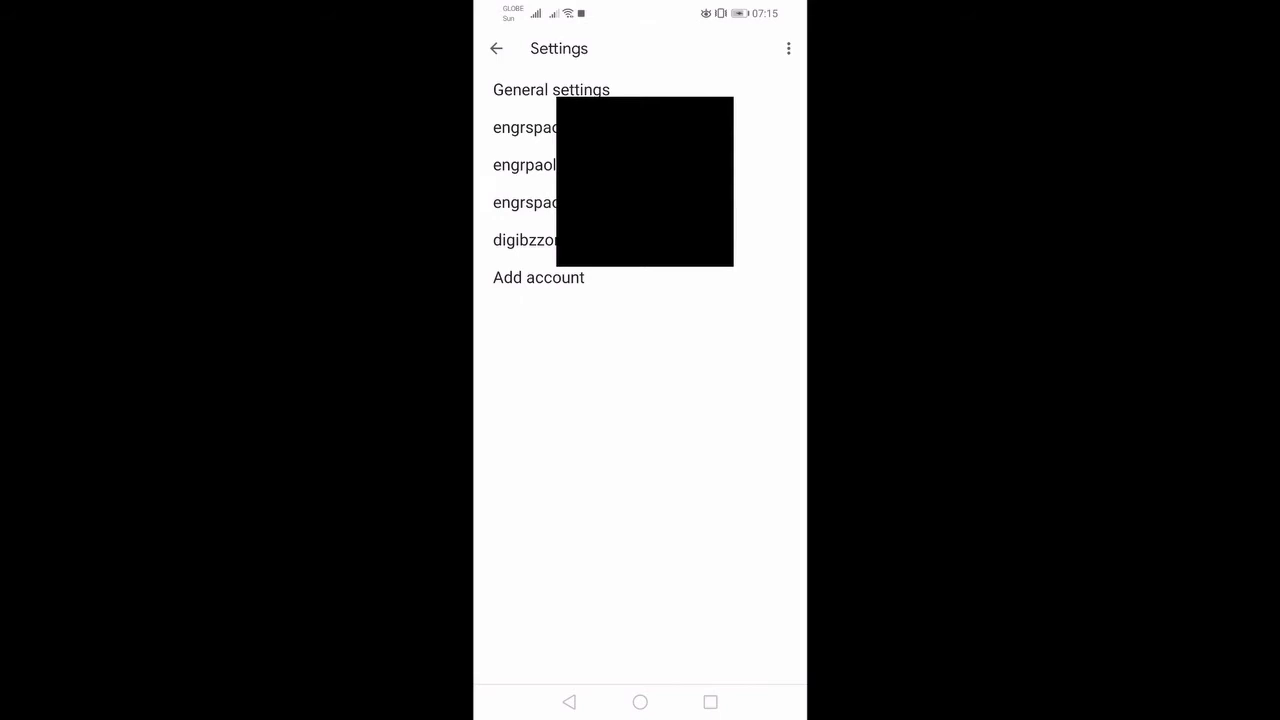
left_click(525, 202)
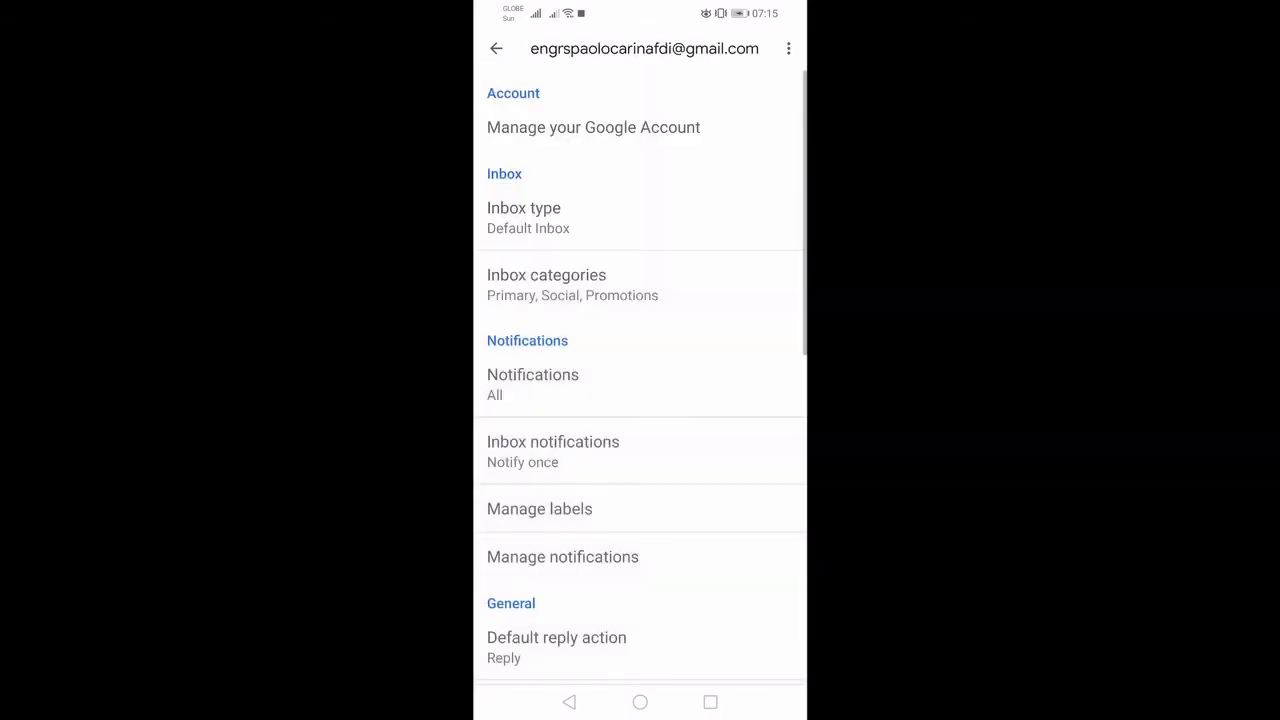
Step: Scroll to Mobile signature and open its empty signature editor
left_click_drag(766, 540, 746, 143)
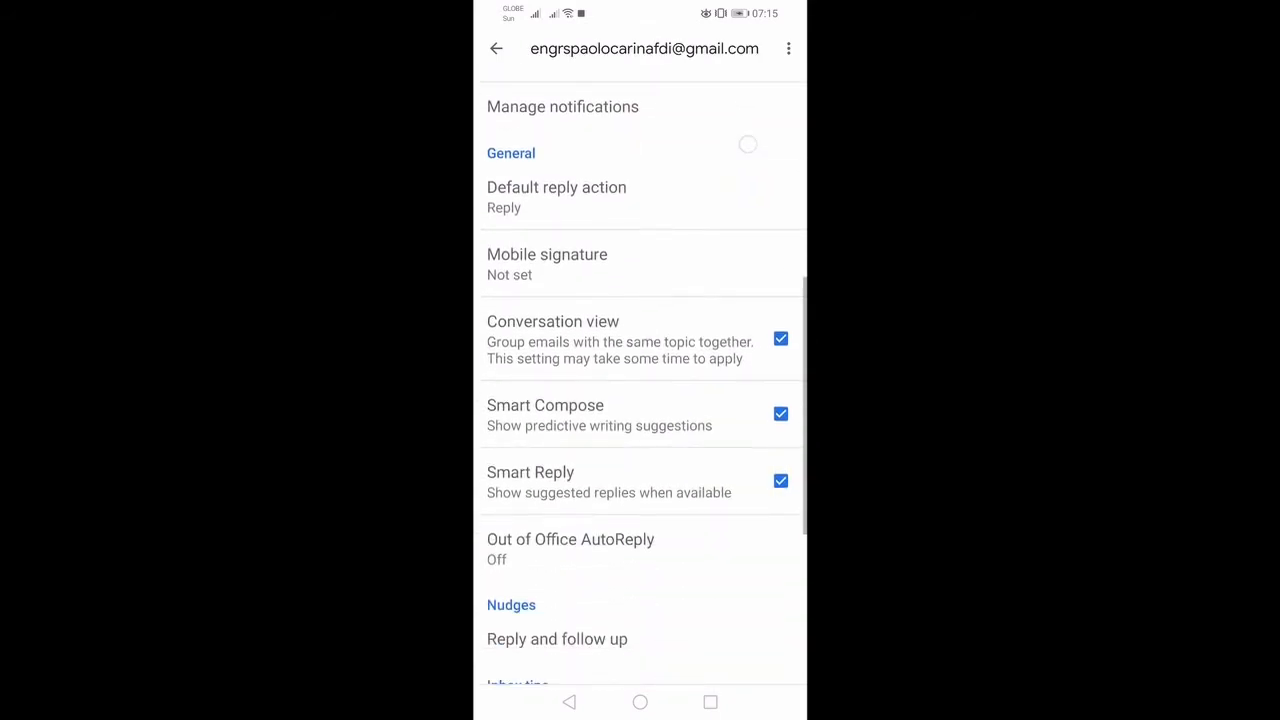
left_click_drag(734, 333, 734, 420)
left_click(680, 251)
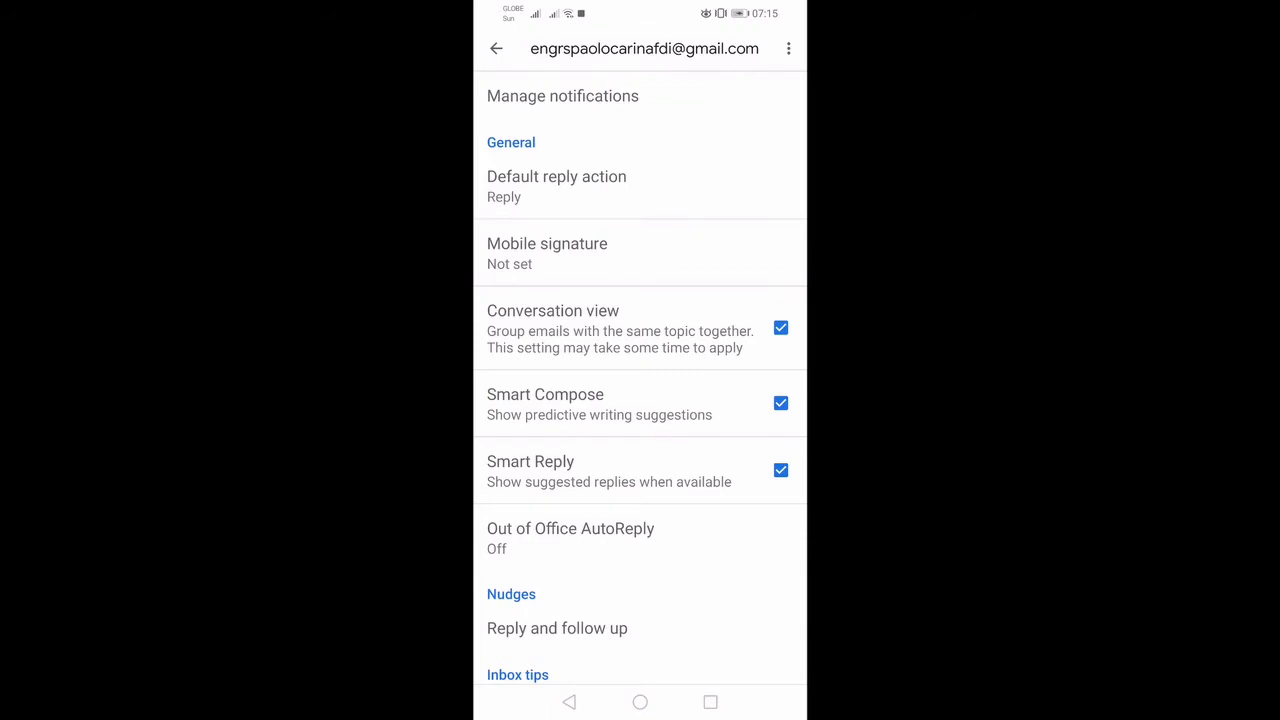
left_click(674, 260)
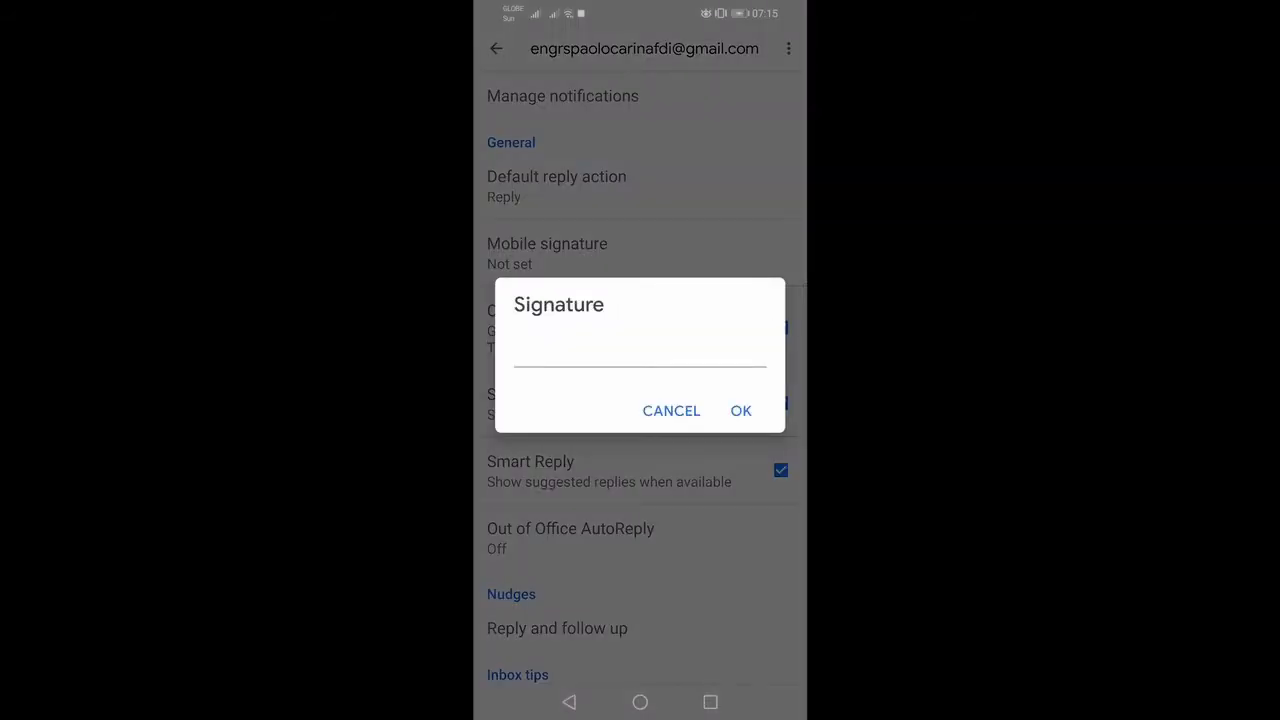
Step: Type the signature lines PS Marketing, Helping you go digital, and the phone number
left_click(688, 358)
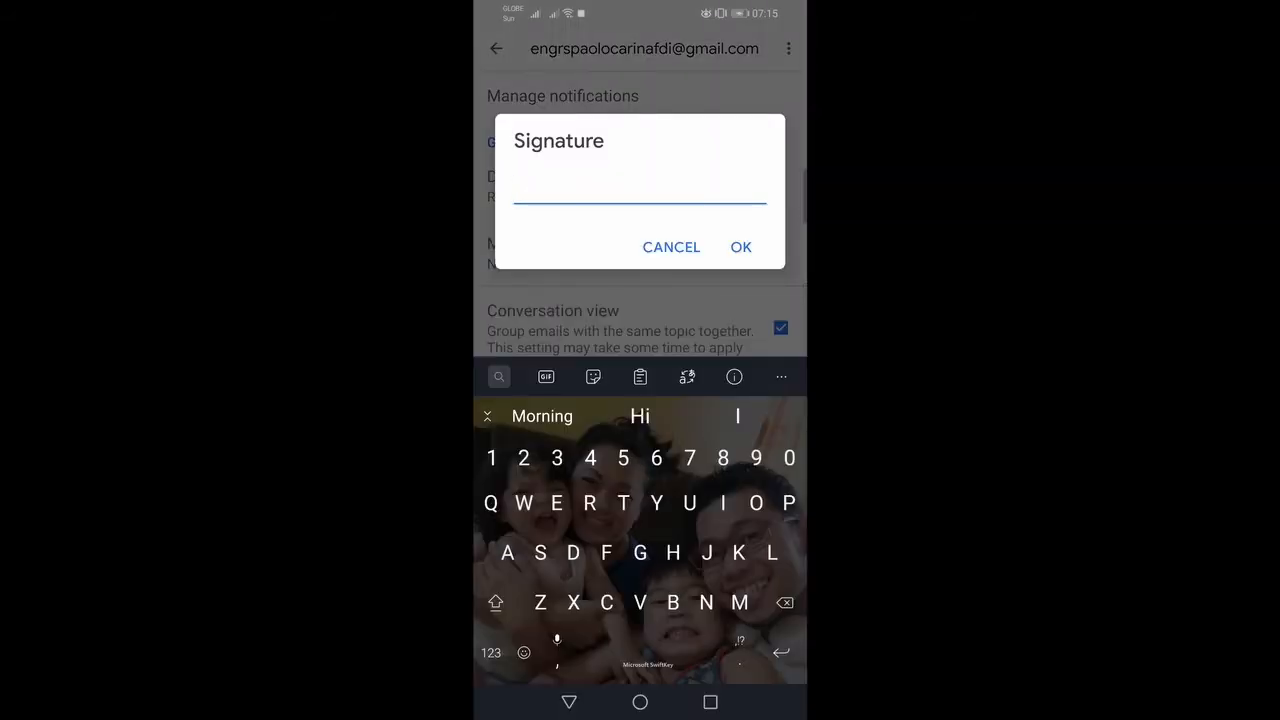
type("Engr")
key("BackSpace")
key("BackSpace")
key("BackSpace")
key("BackSpace")
type("PS ")
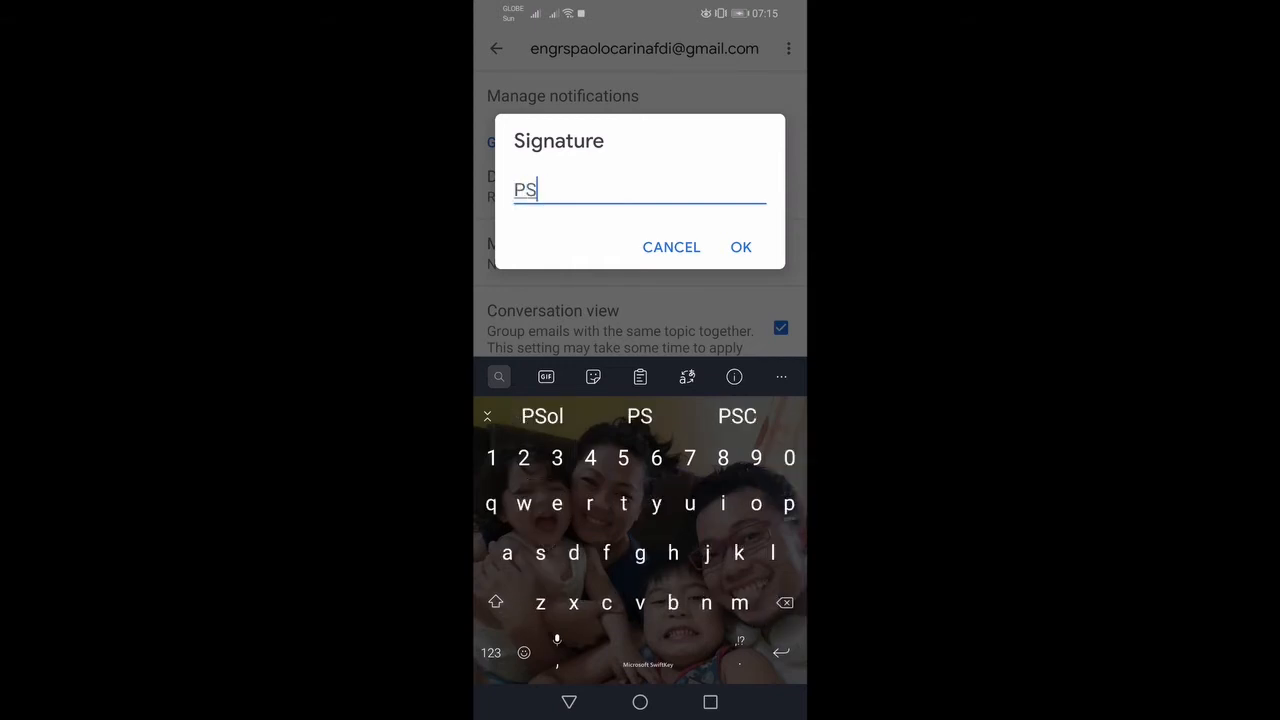
type("Marketi")
left_click(640, 416)
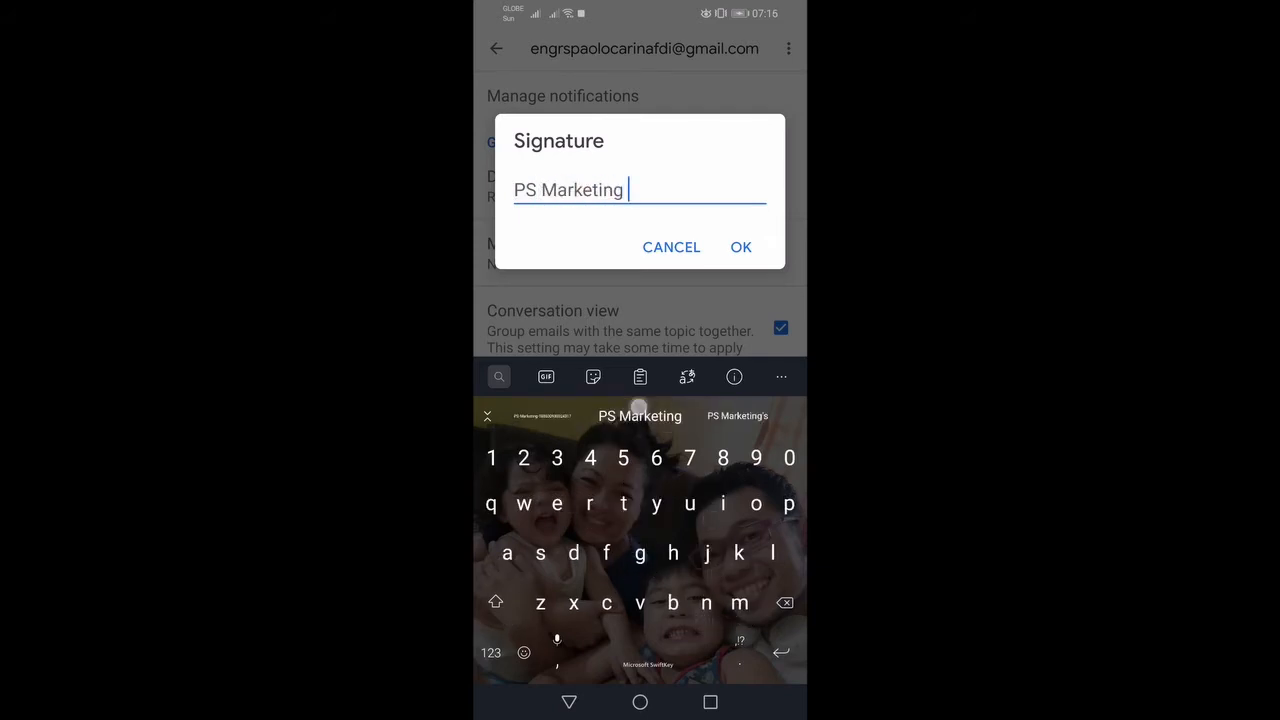
key("Return")
left_click(491, 652)
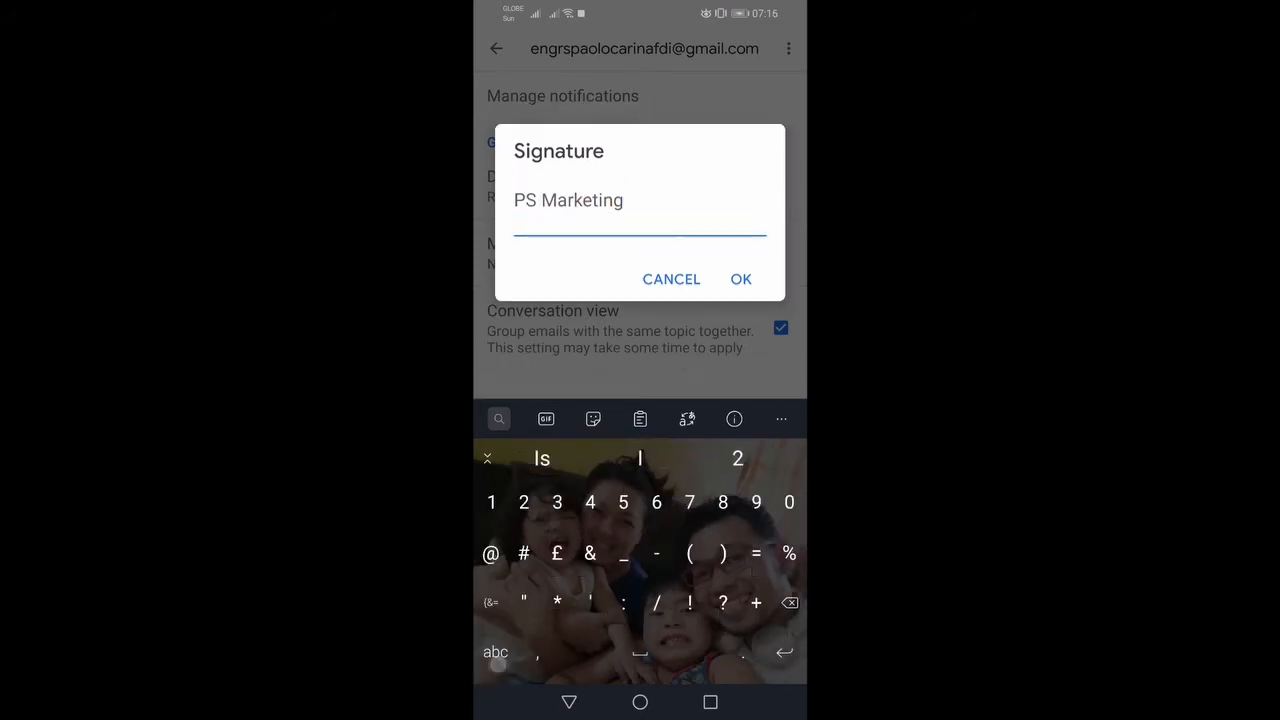
left_click(496, 652)
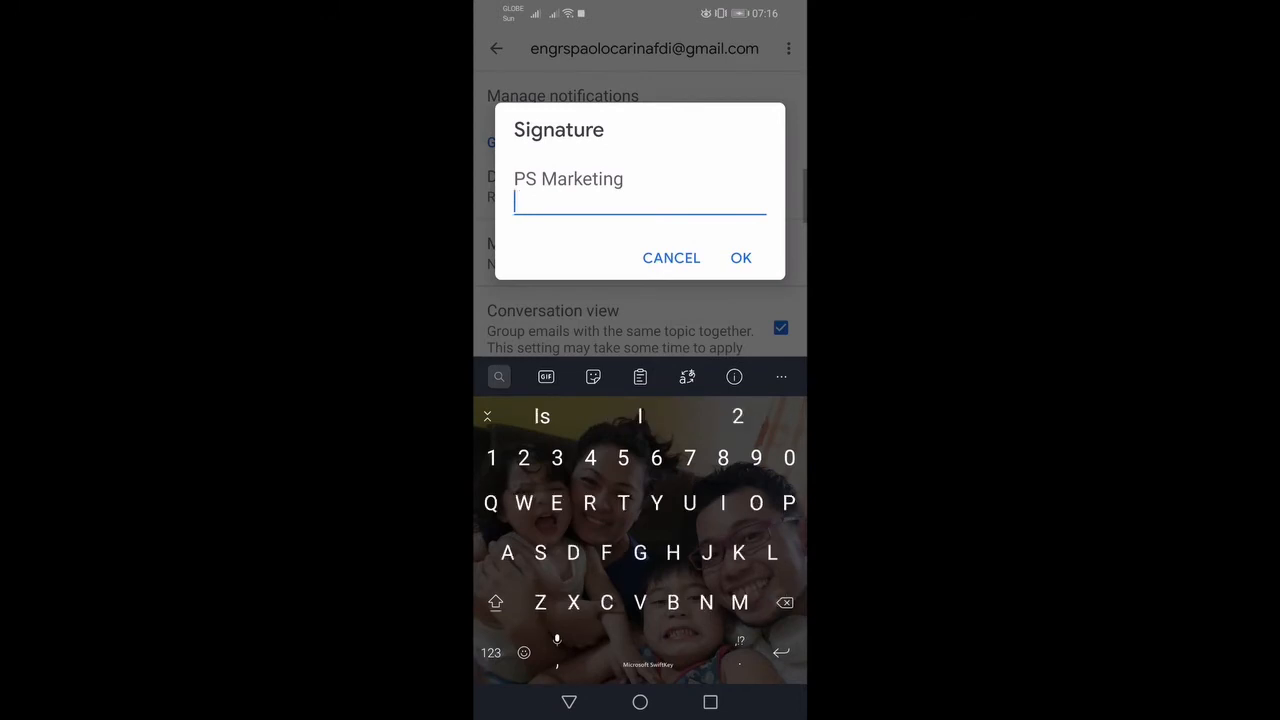
type("Helping")
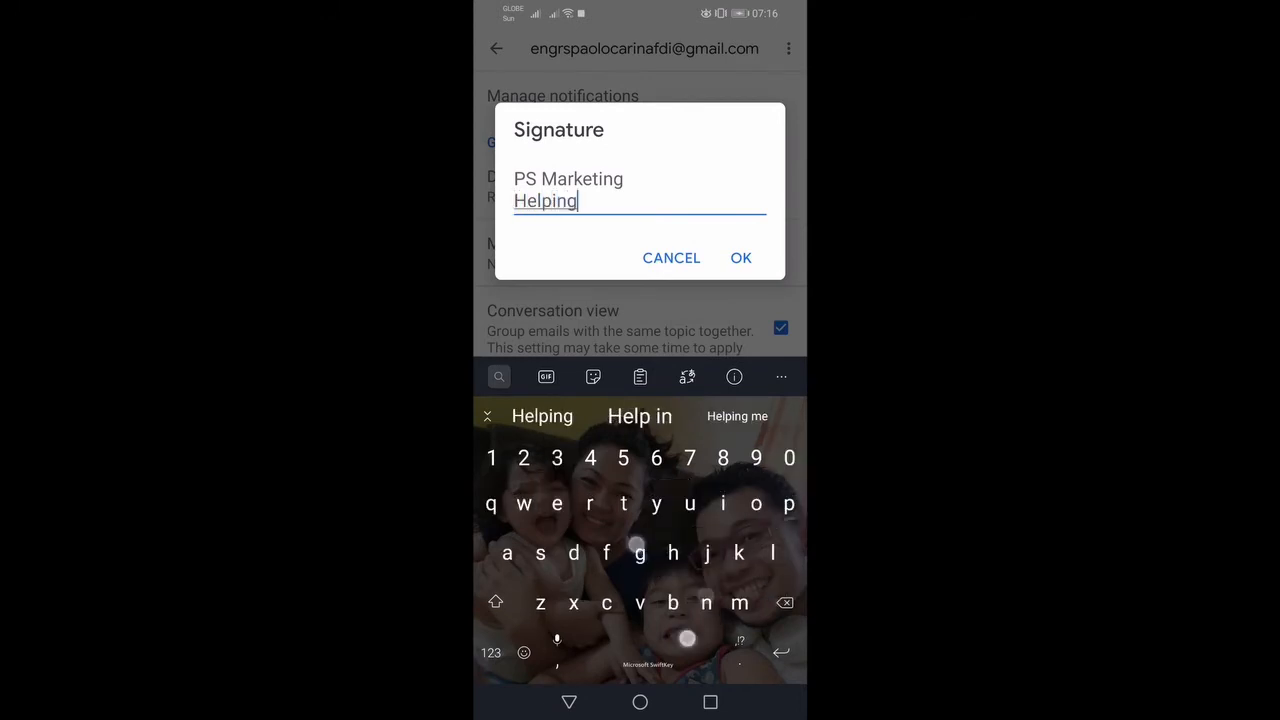
type(" you go di")
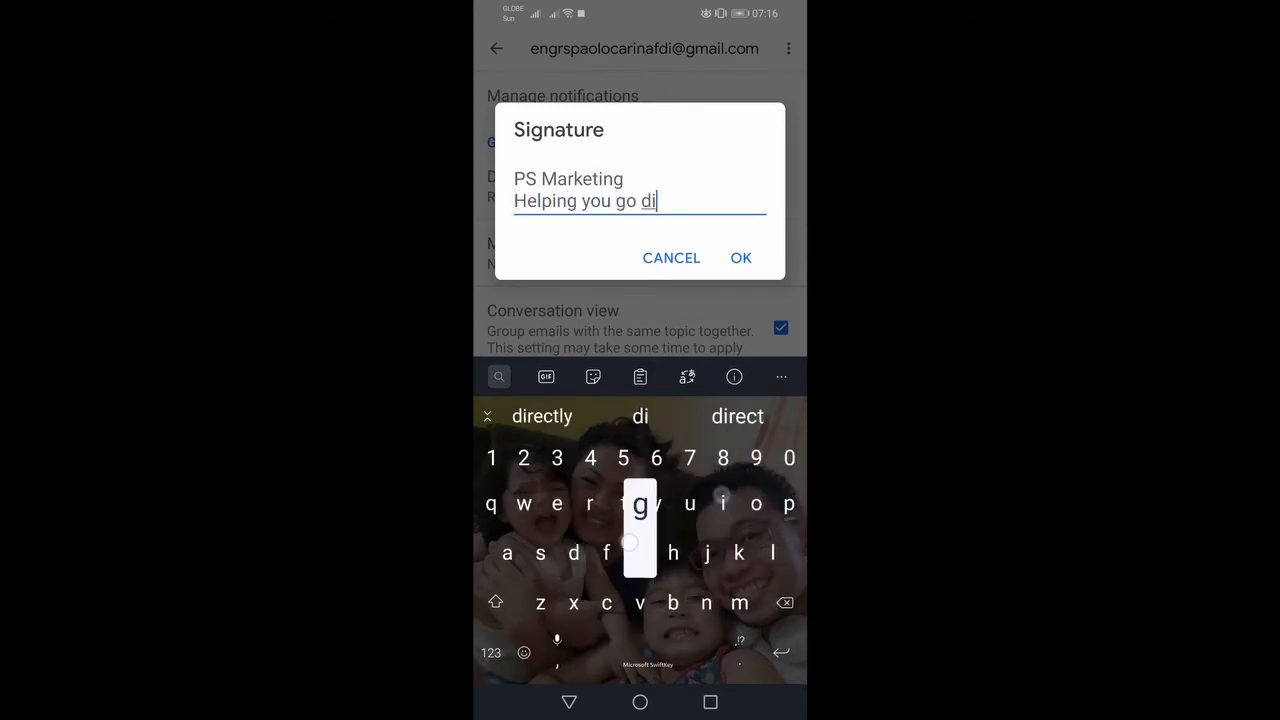
type("gital")
key("Return")
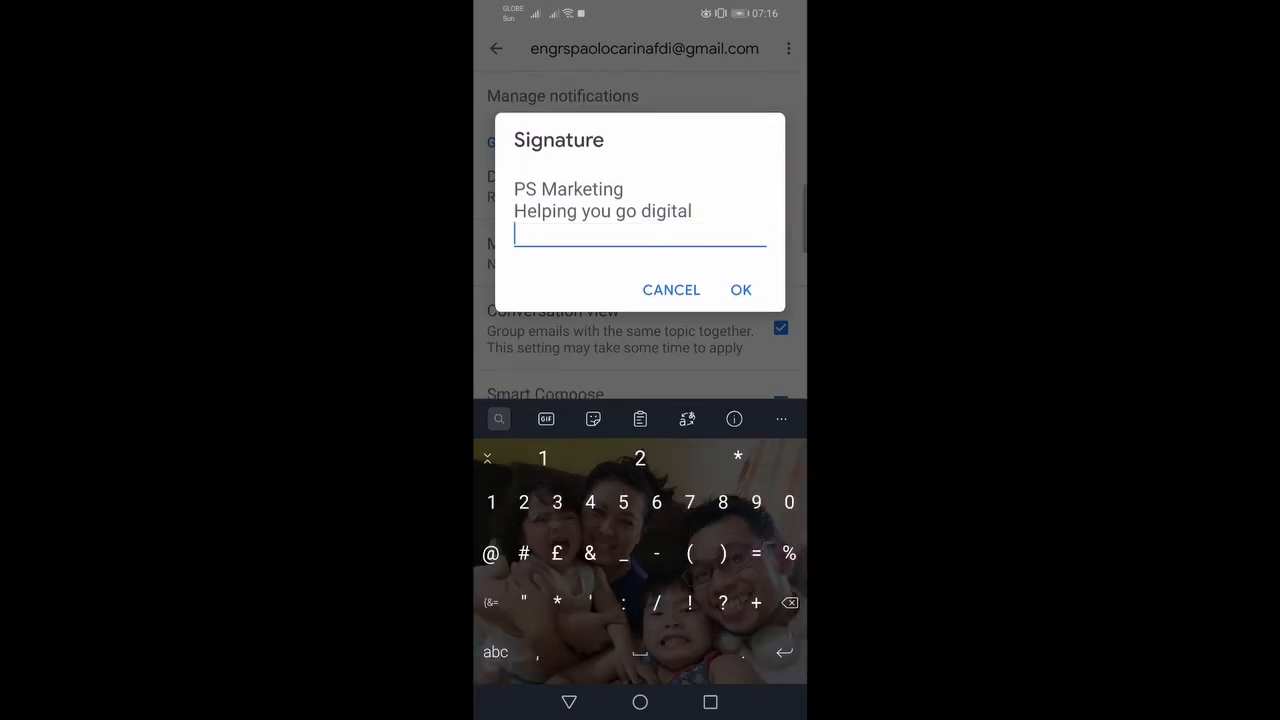
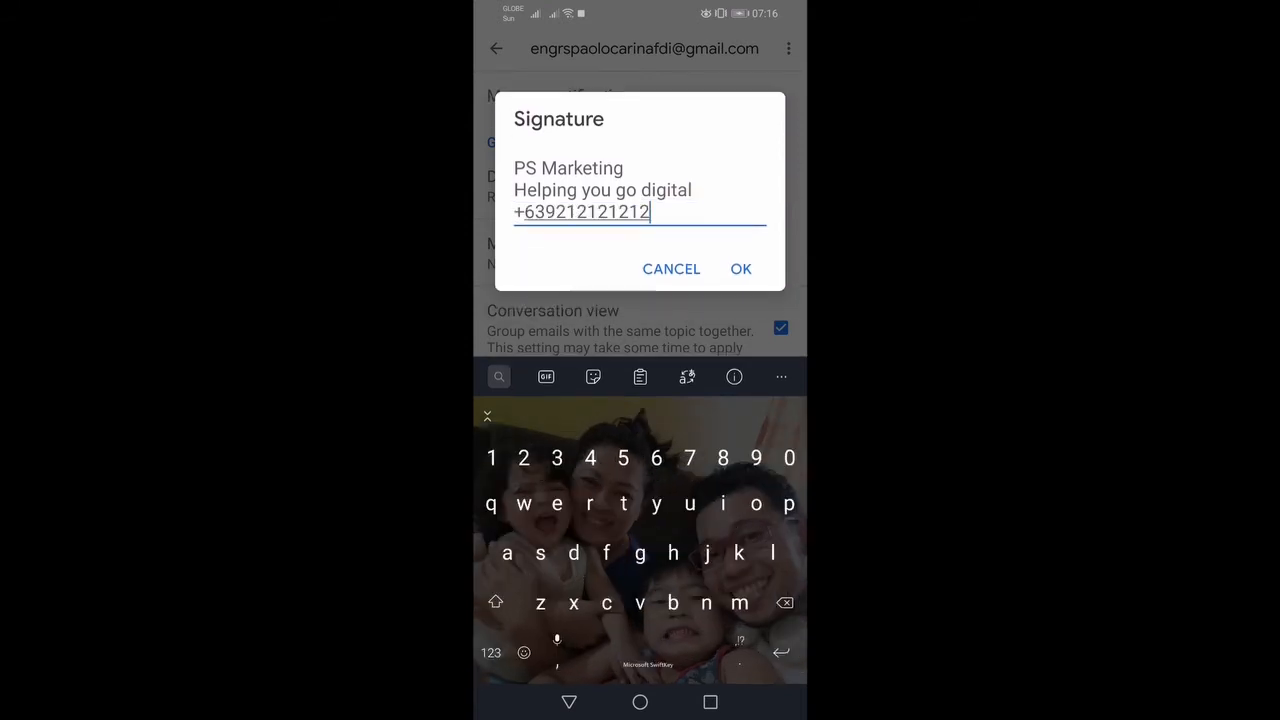
Step: Add 'Sent thru mobile phone.' and a blank line above PS Marketing
left_click(514, 168)
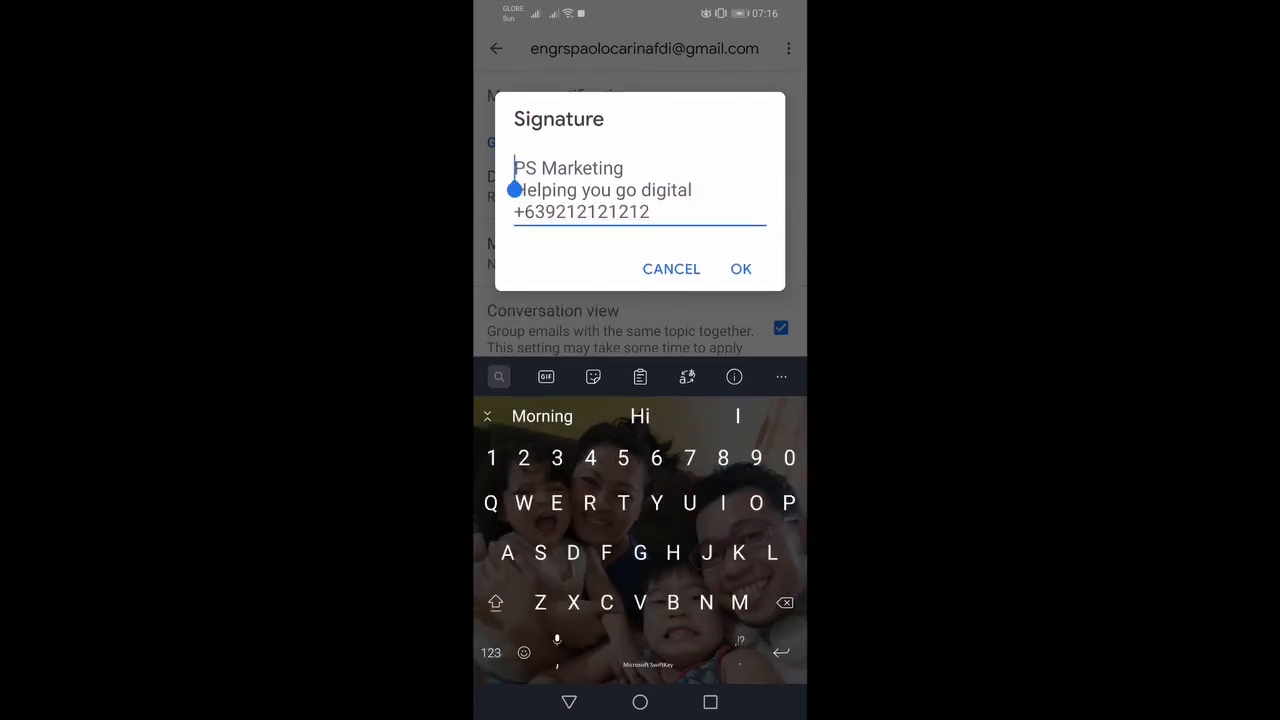
key("Return")
type("Sent thru kobi")
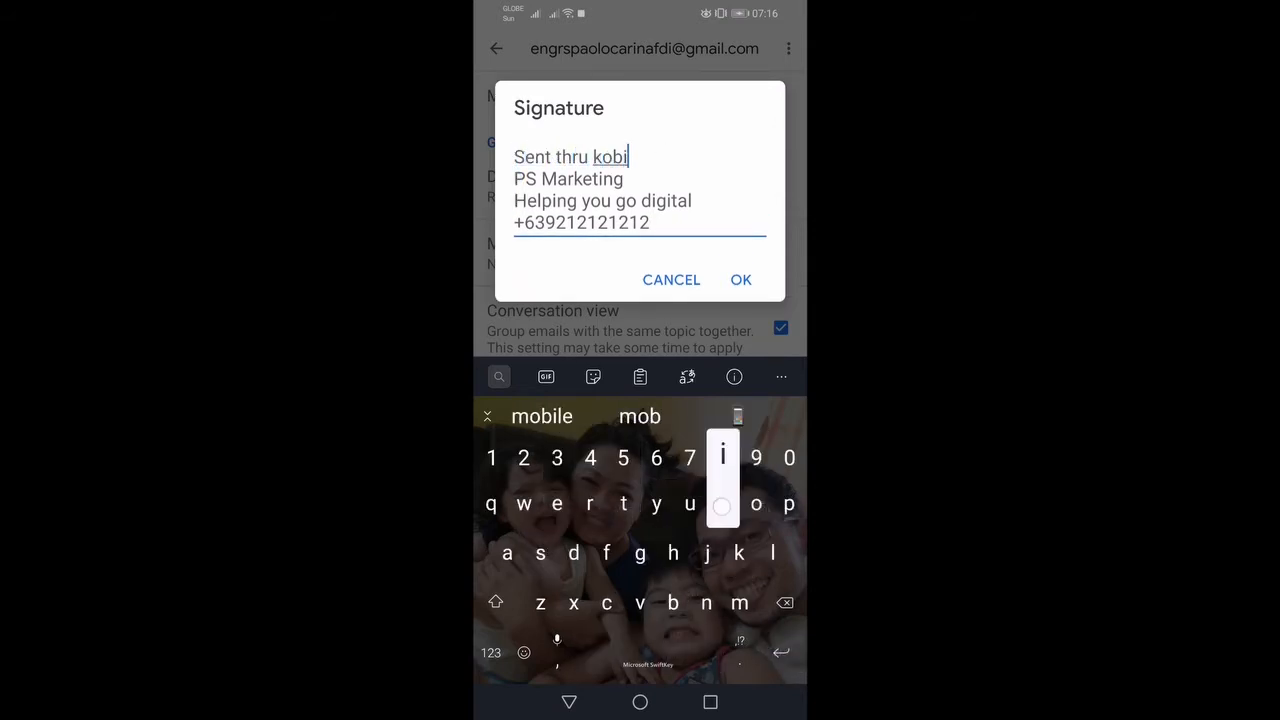
left_click(542, 416)
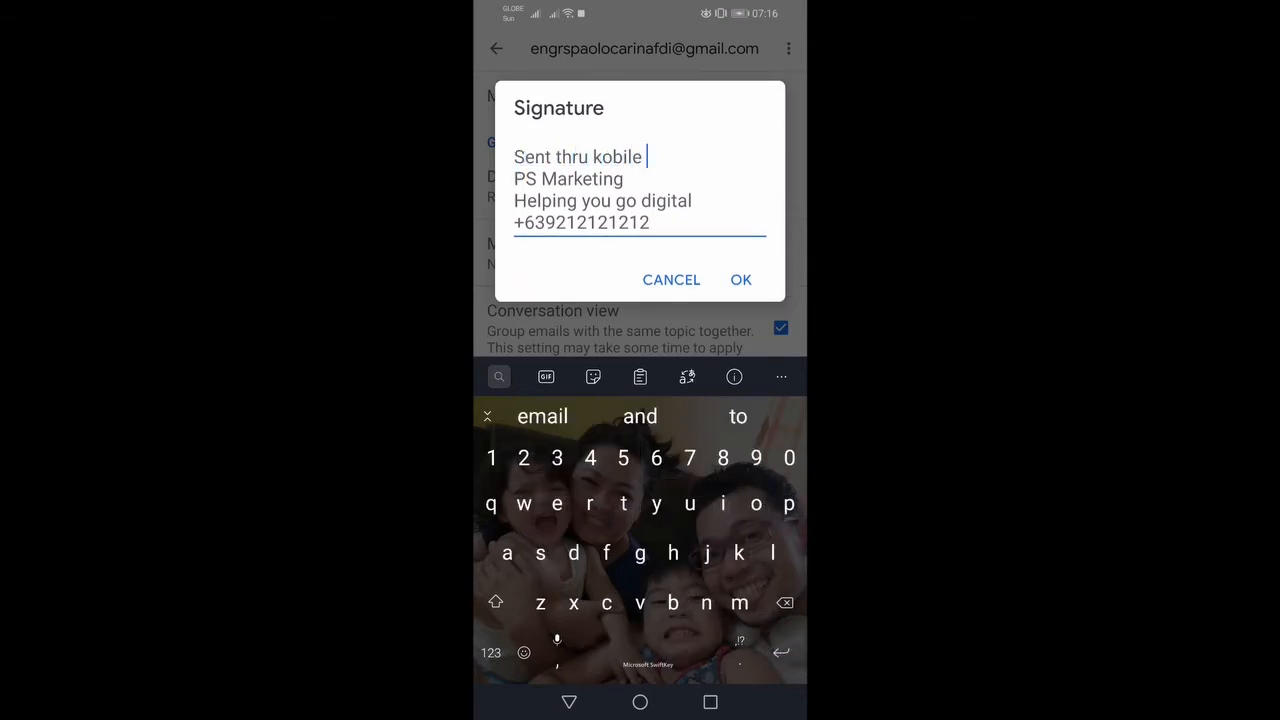
type("phone.")
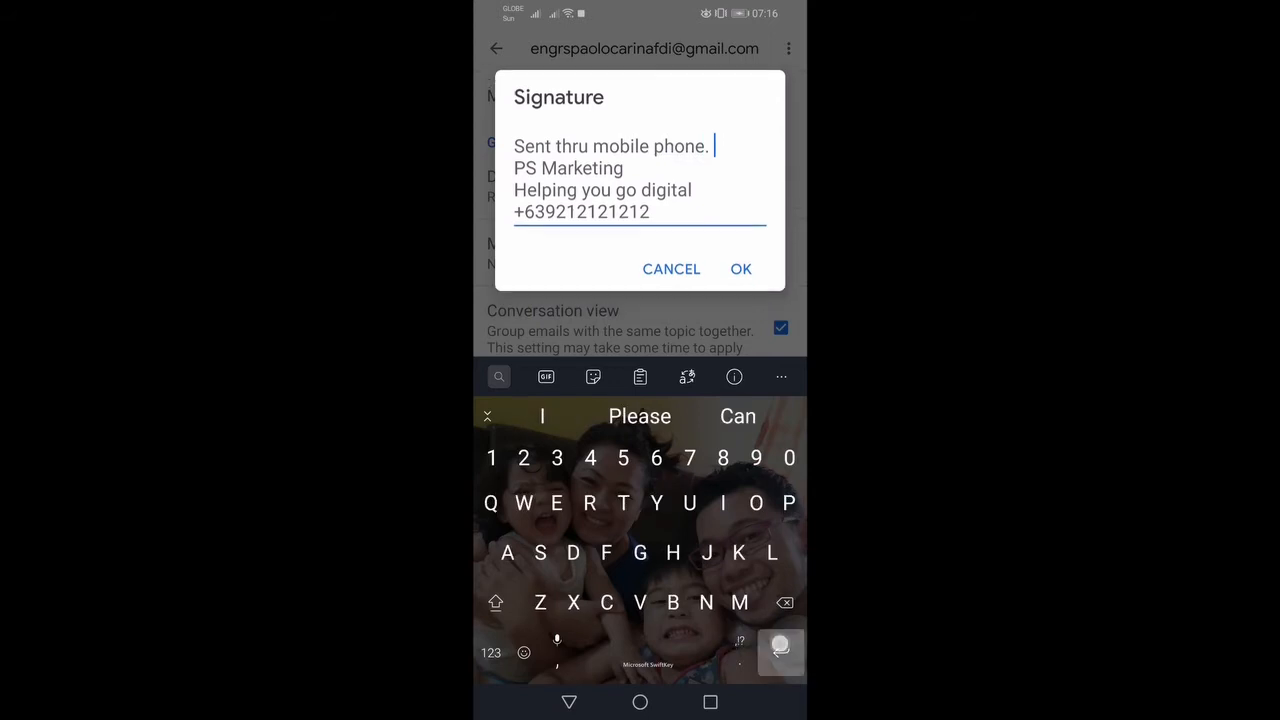
key("Return")
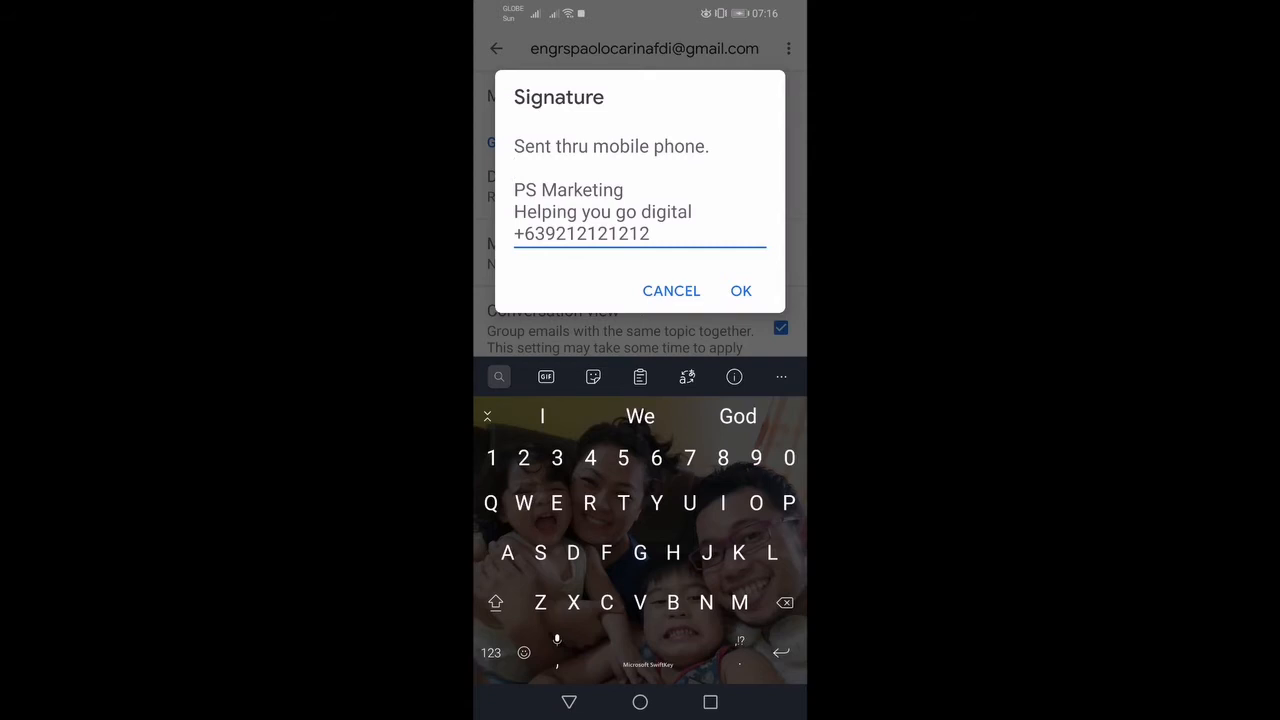
left_click(712, 148)
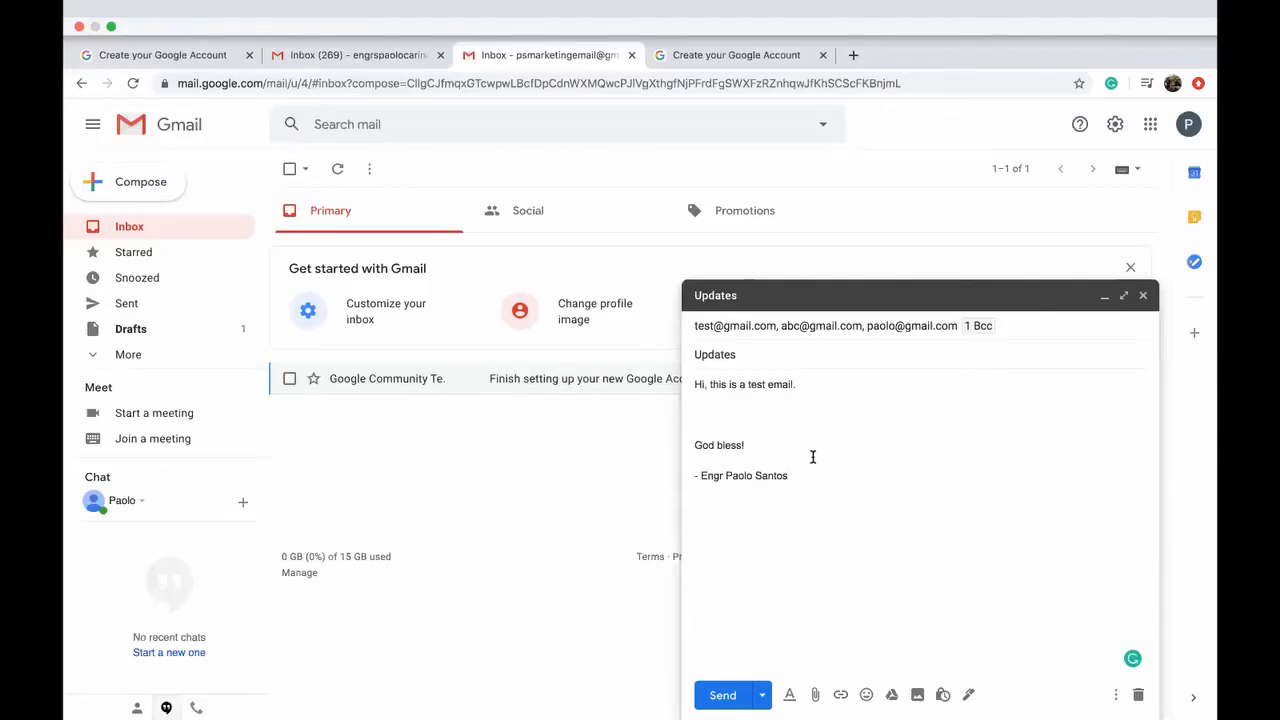
Step: Delete the name line under 'God bless!', then open and dismiss the Schedule send menu
left_click(803, 445)
key("shift+Down")
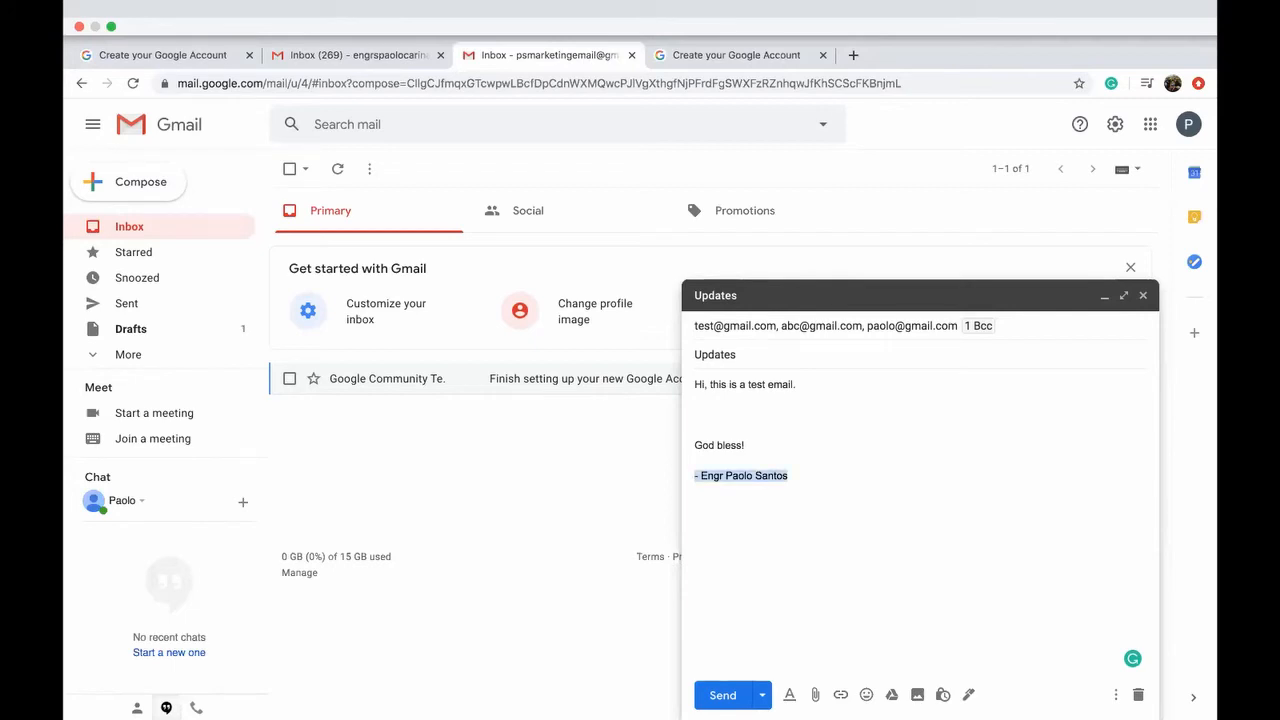
key("BackSpace")
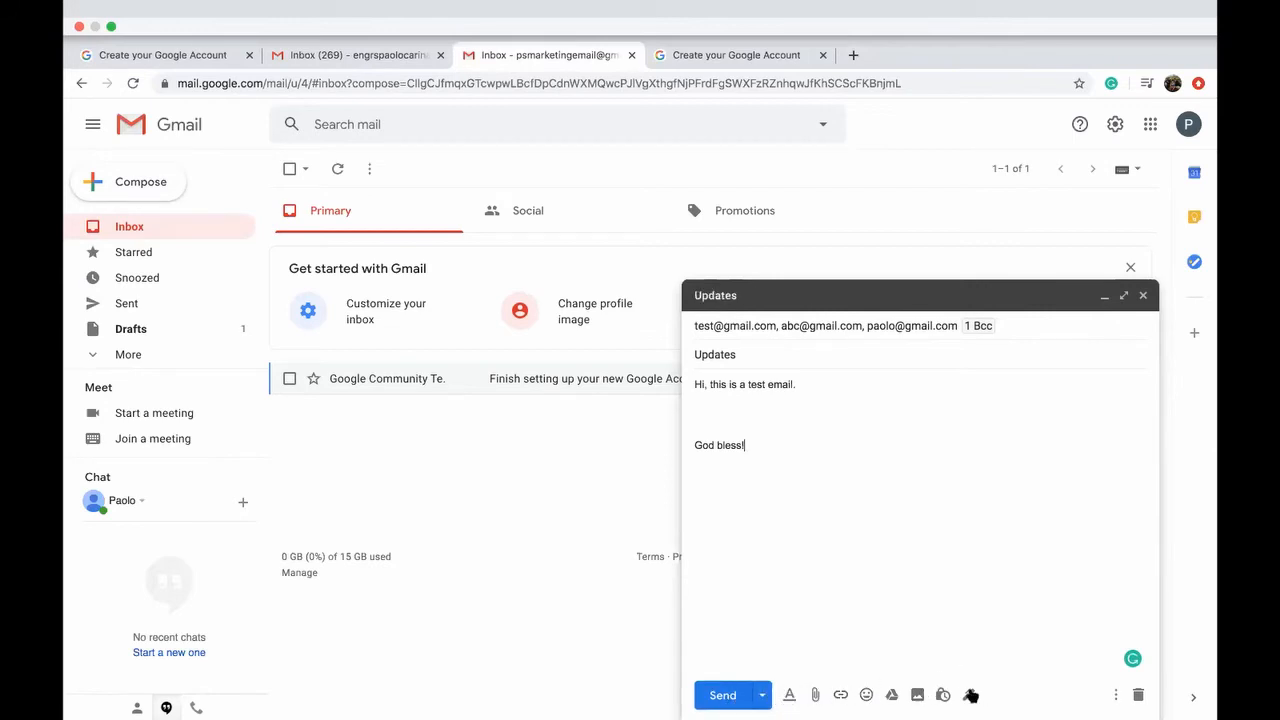
left_click(762, 697)
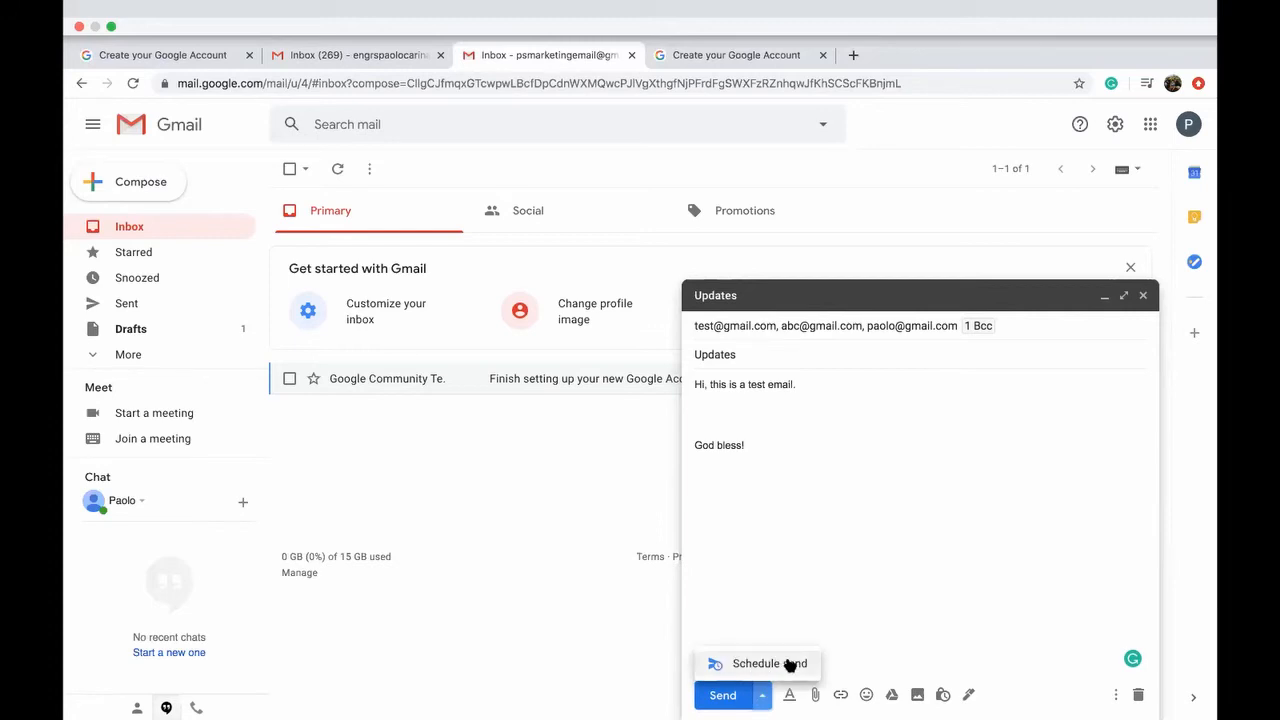
left_click(820, 577)
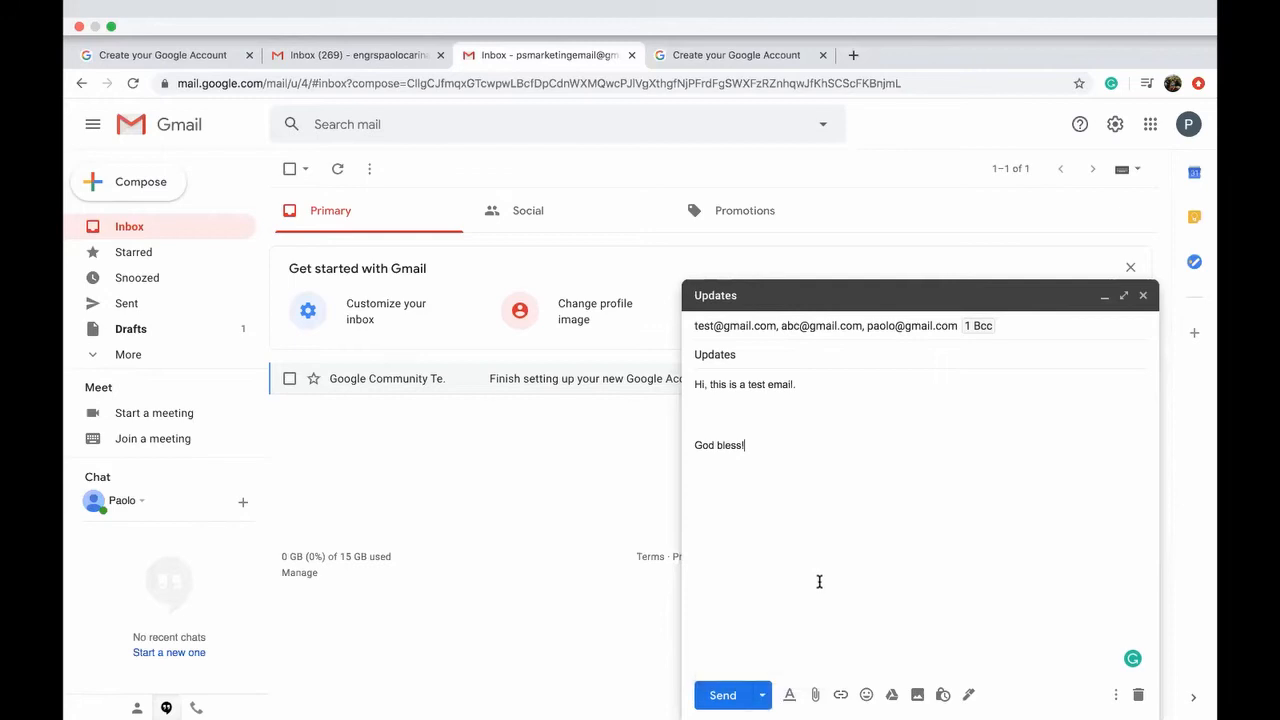
Step: Open and cancel the attach-file and insert-link dialogs
left_click(814, 696)
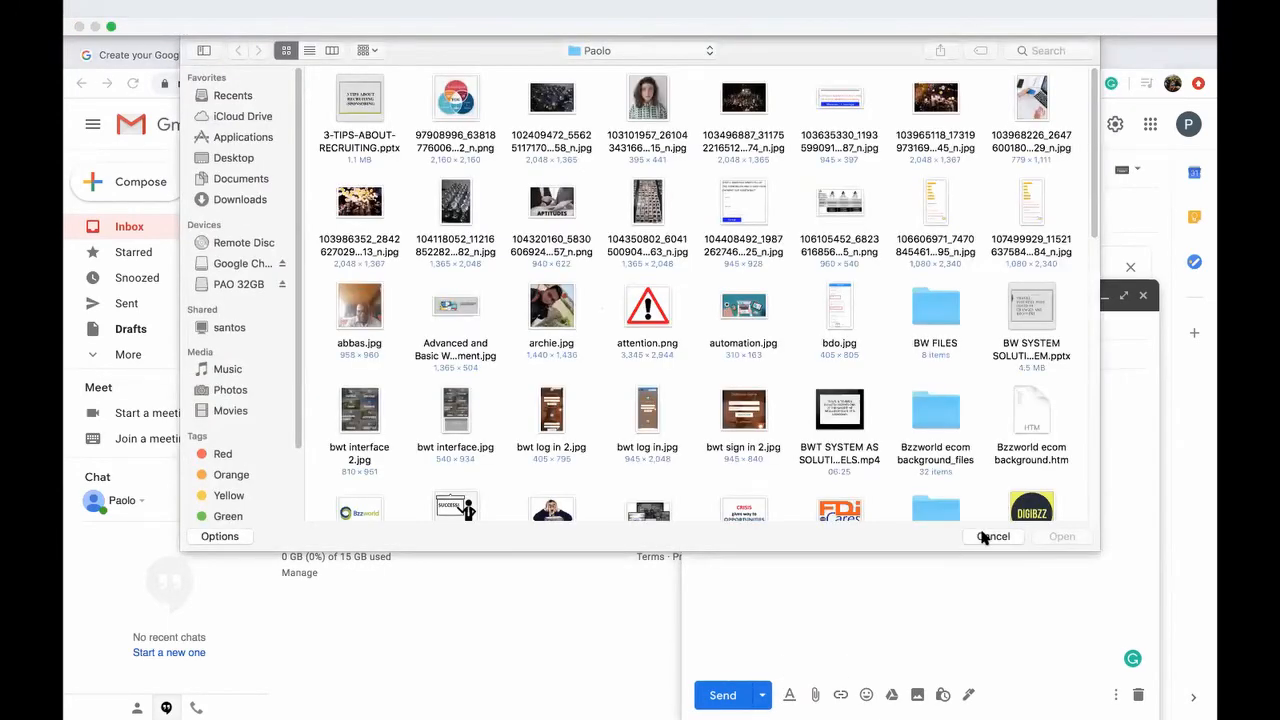
left_click(985, 537)
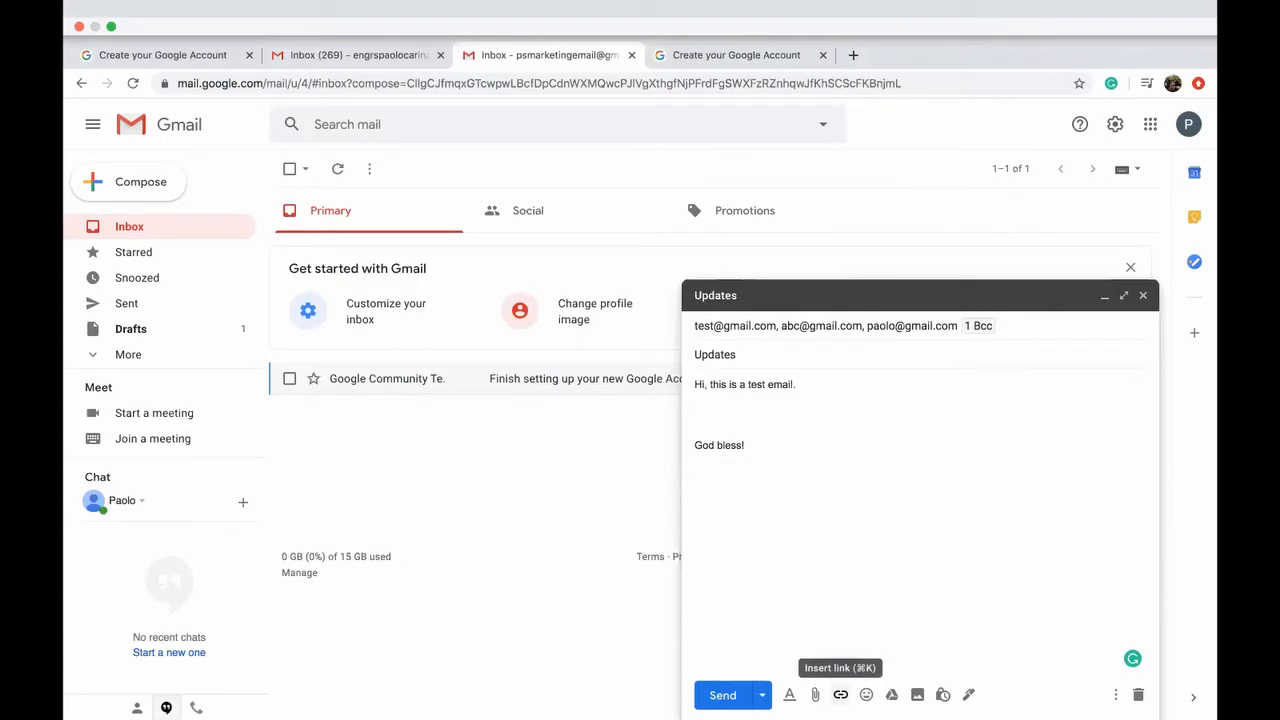
left_click(840, 694)
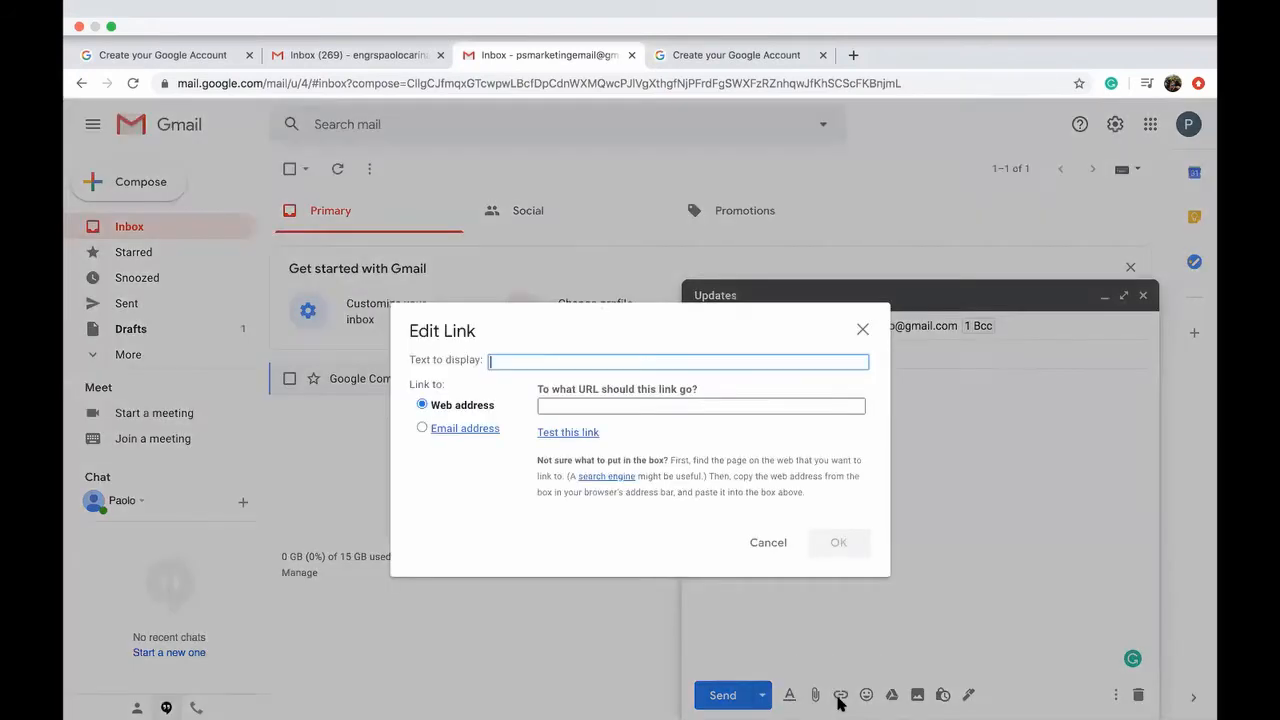
left_click(765, 542)
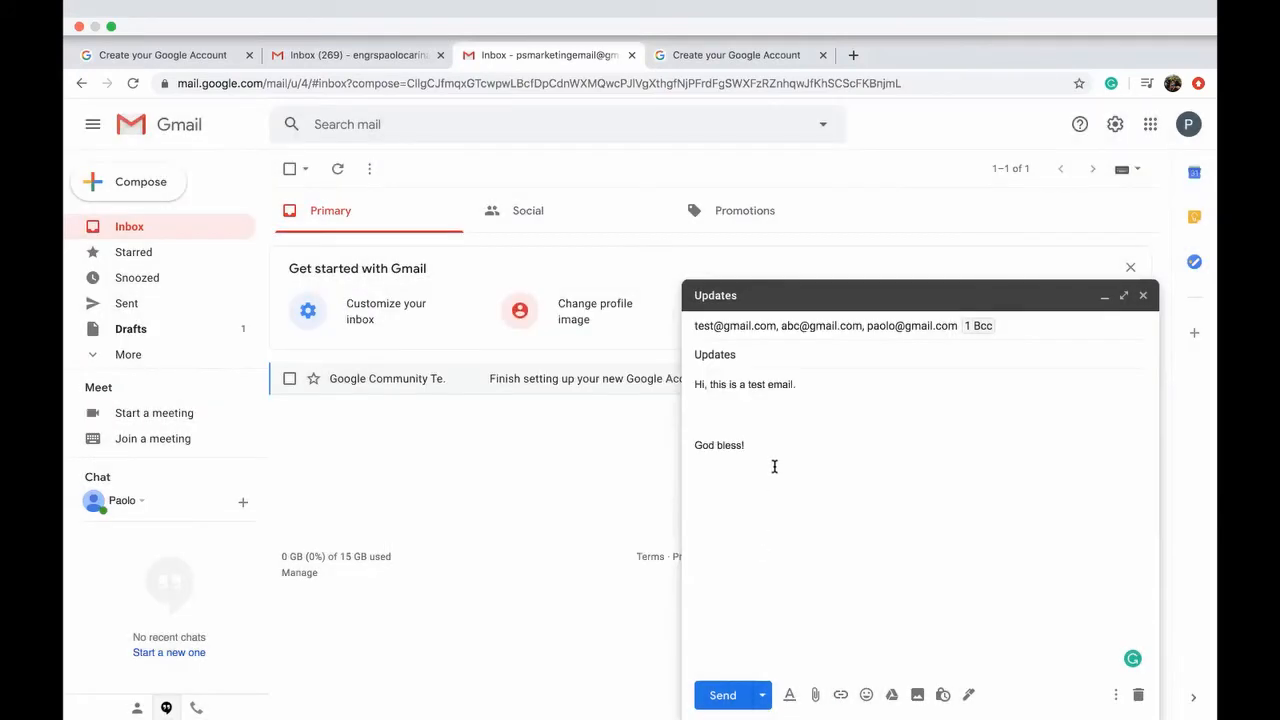
type("www.paolo.com")
key("shift+Home")
mouse_move(772, 461)
left_mouse_down()
mouse_move(695, 446)
mouse_move(702, 460)
left_mouse_up()
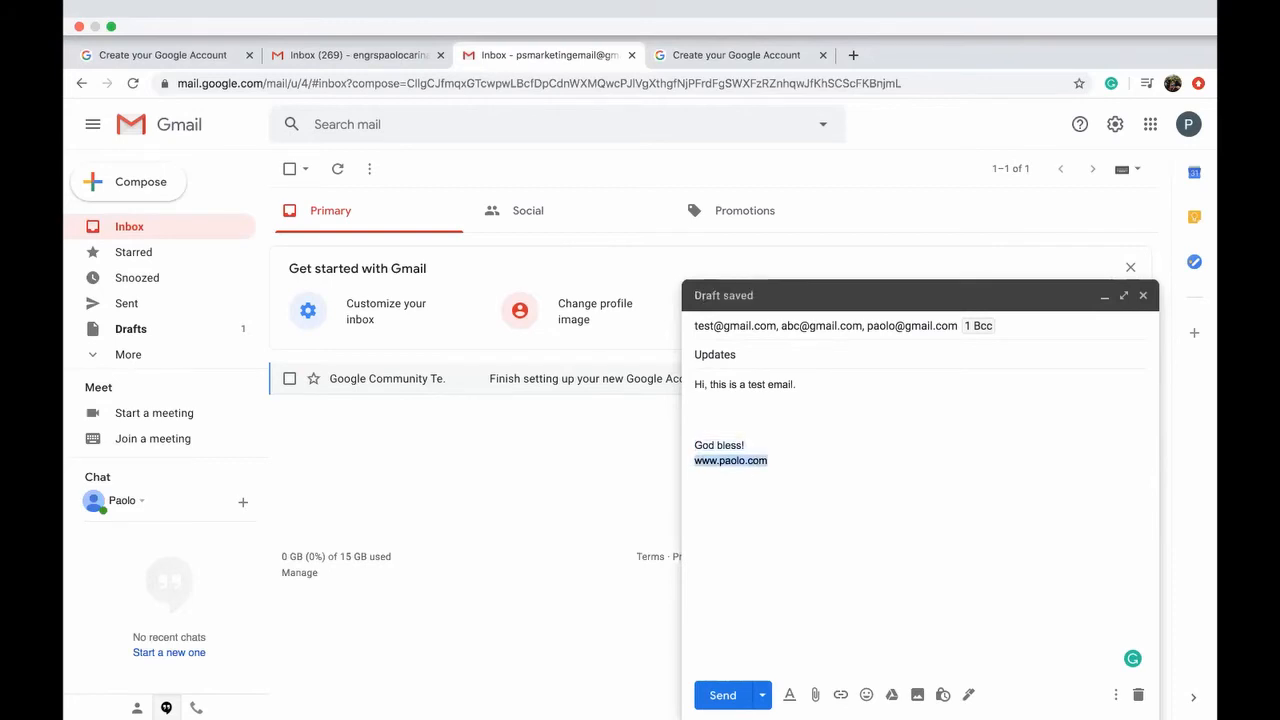
left_click(845, 697)
Step: Close the extra Google Account tab and return to the Updates draft
left_click(803, 481)
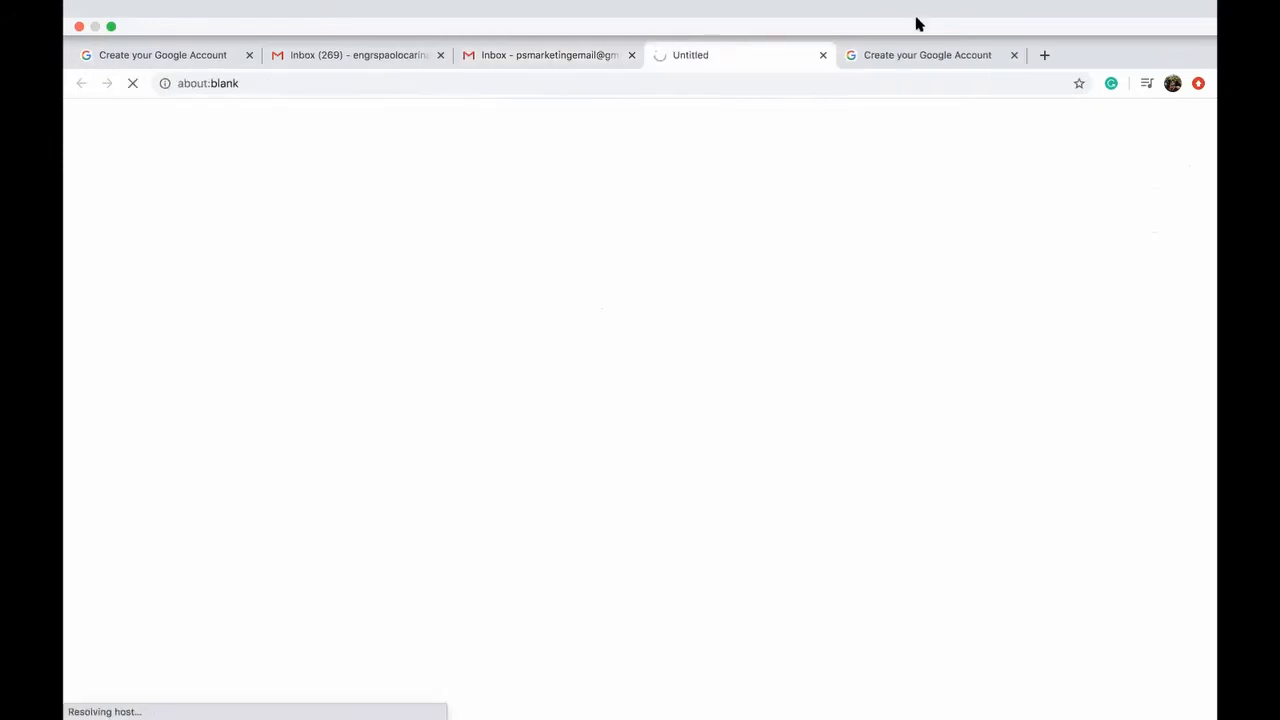
left_click(1015, 56)
left_click(357, 58)
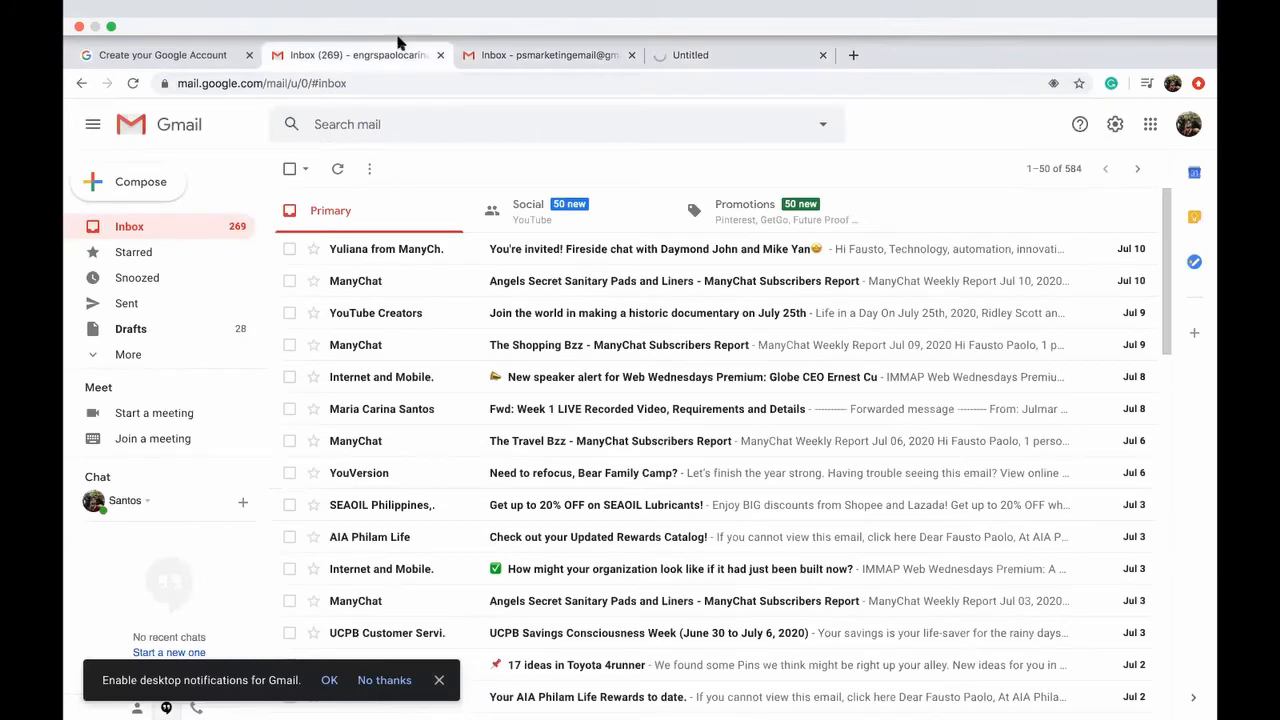
left_click(520, 55)
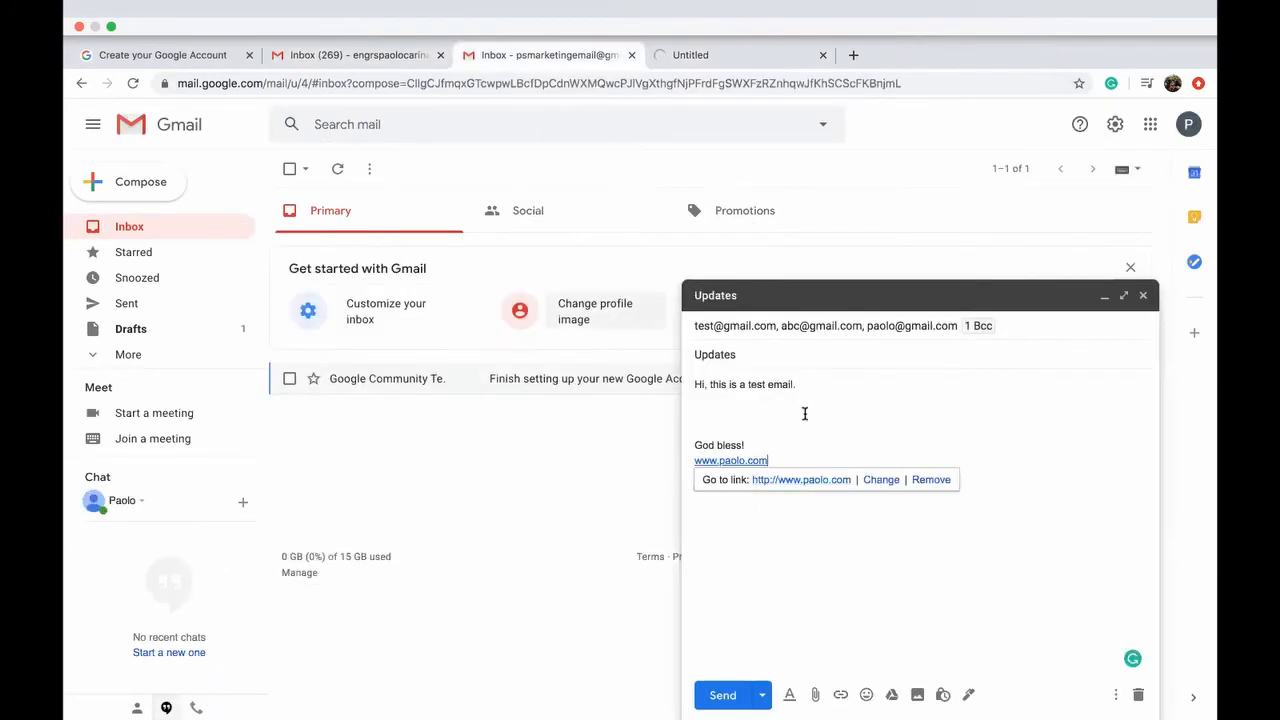
left_click_drag(850, 480, 848, 446)
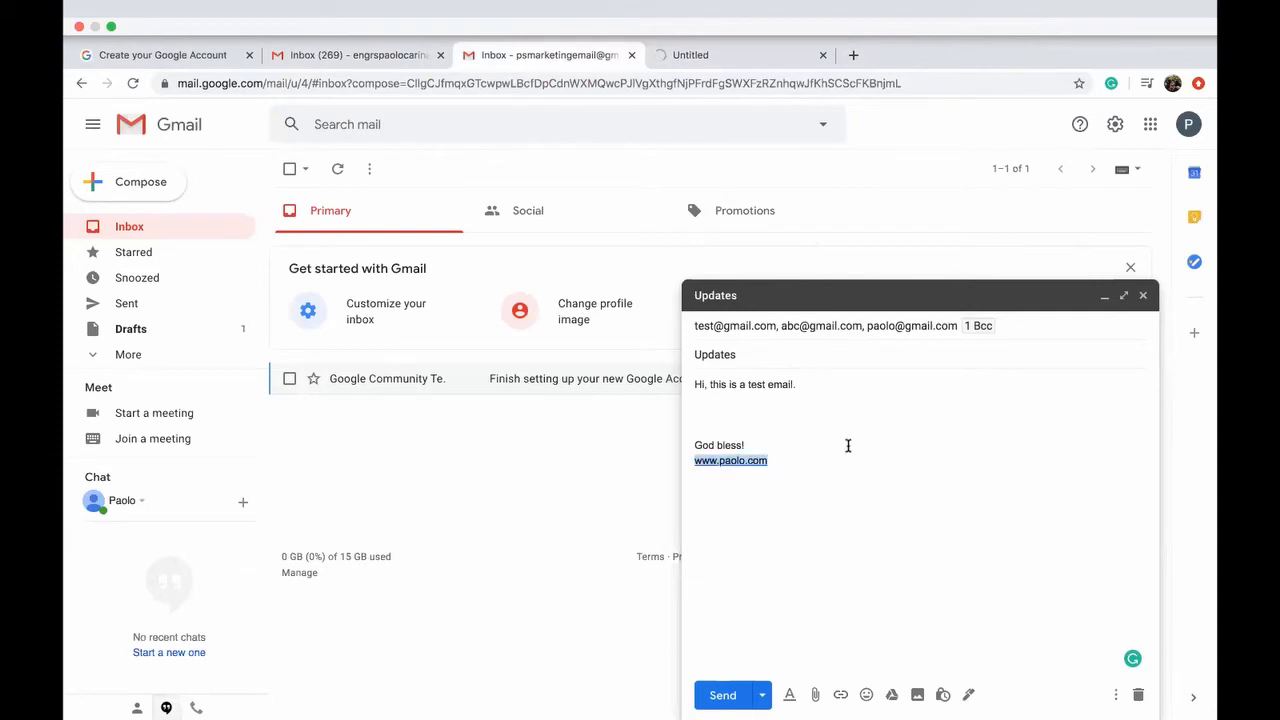
key("BackSpace")
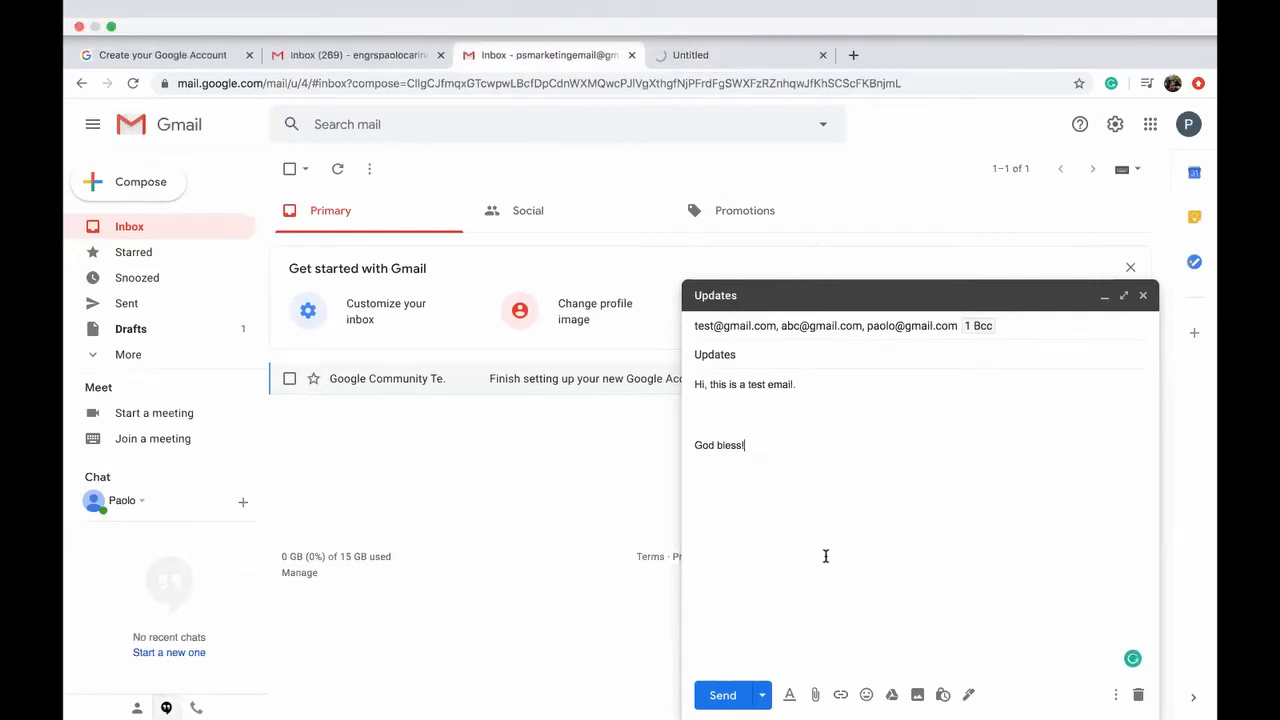
left_click(841, 696)
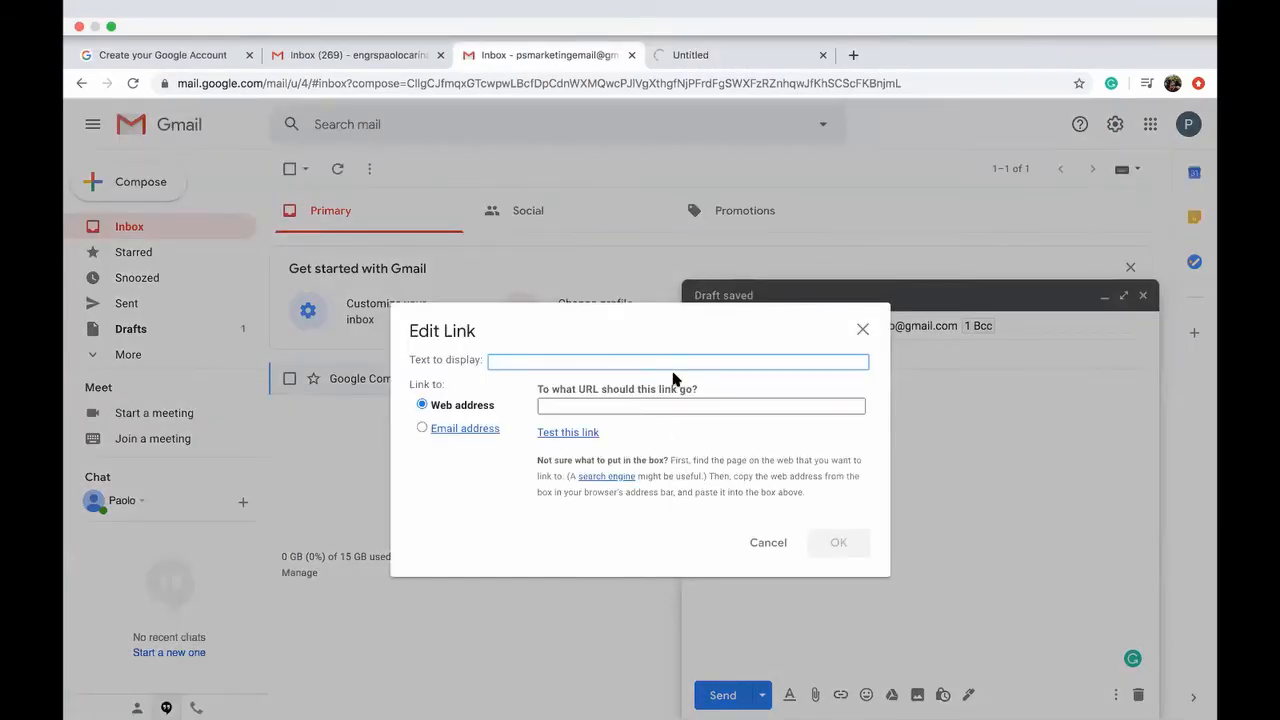
type("www.paolo.com")
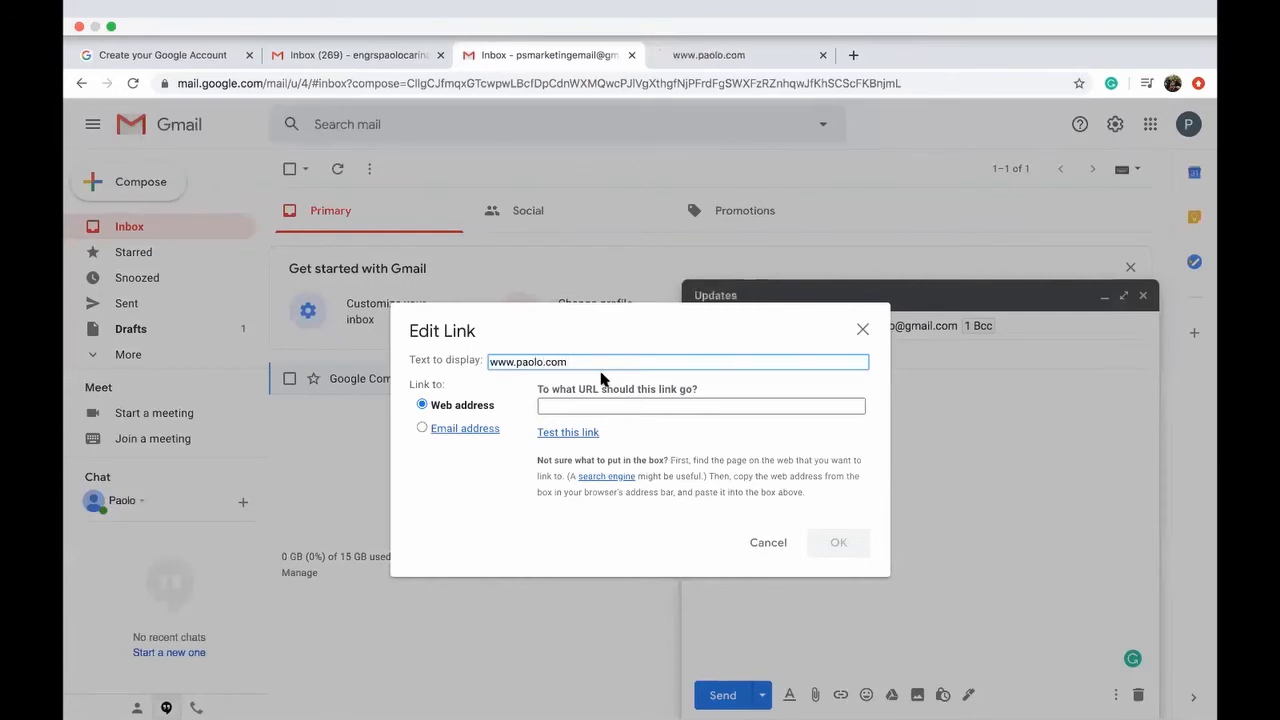
triple_click(545, 362)
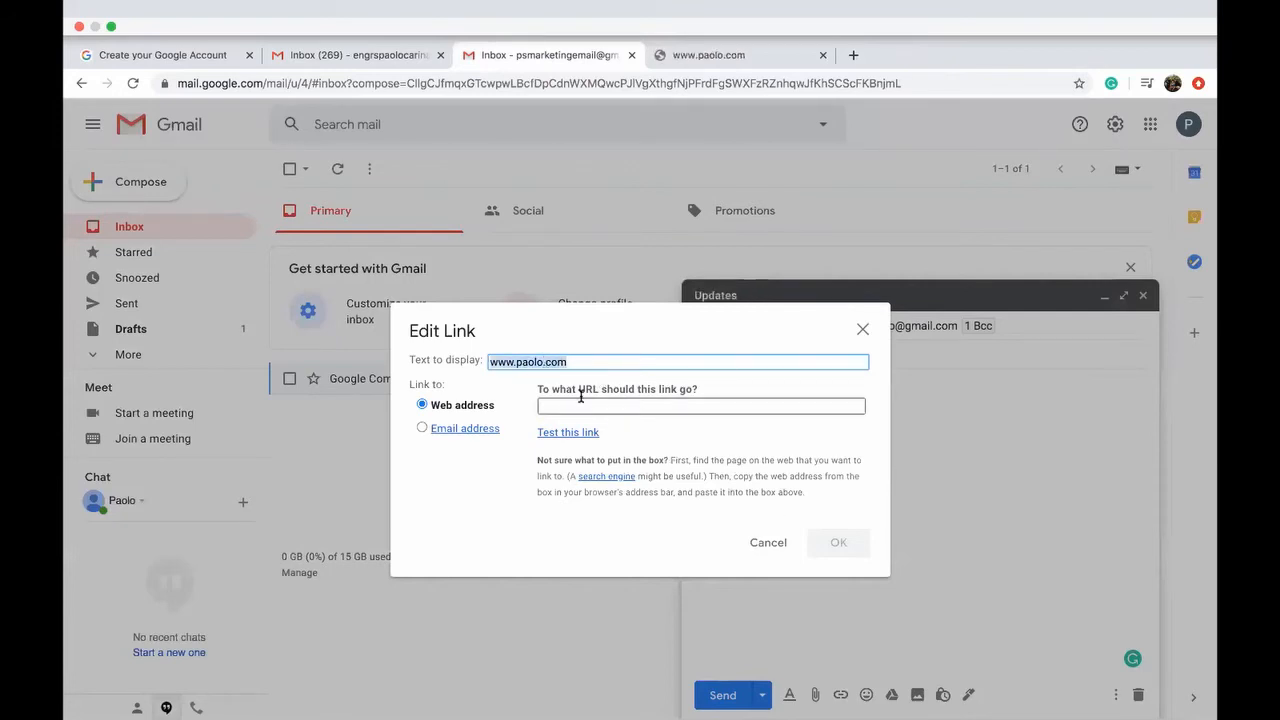
key("super+x")
left_click(590, 402)
key("super+v")
left_click_drag(568, 362, 456, 364)
type("Go to")
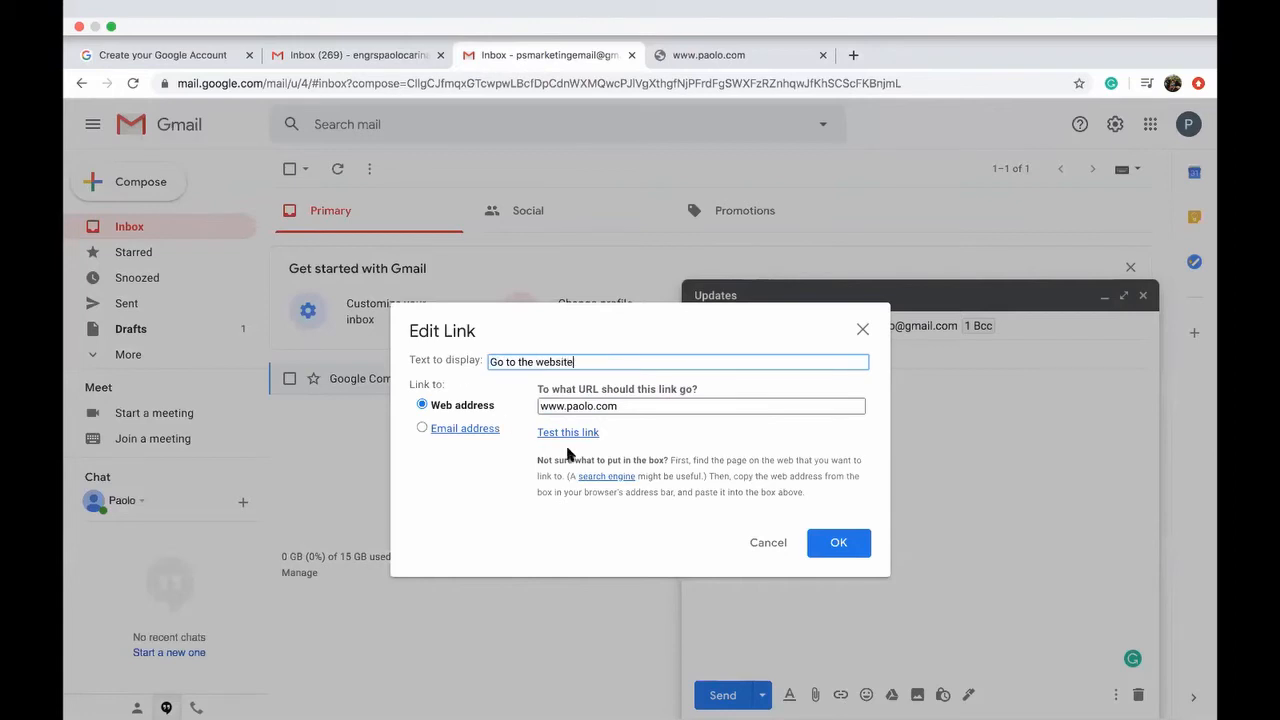
type(" the website")
left_click(830, 543)
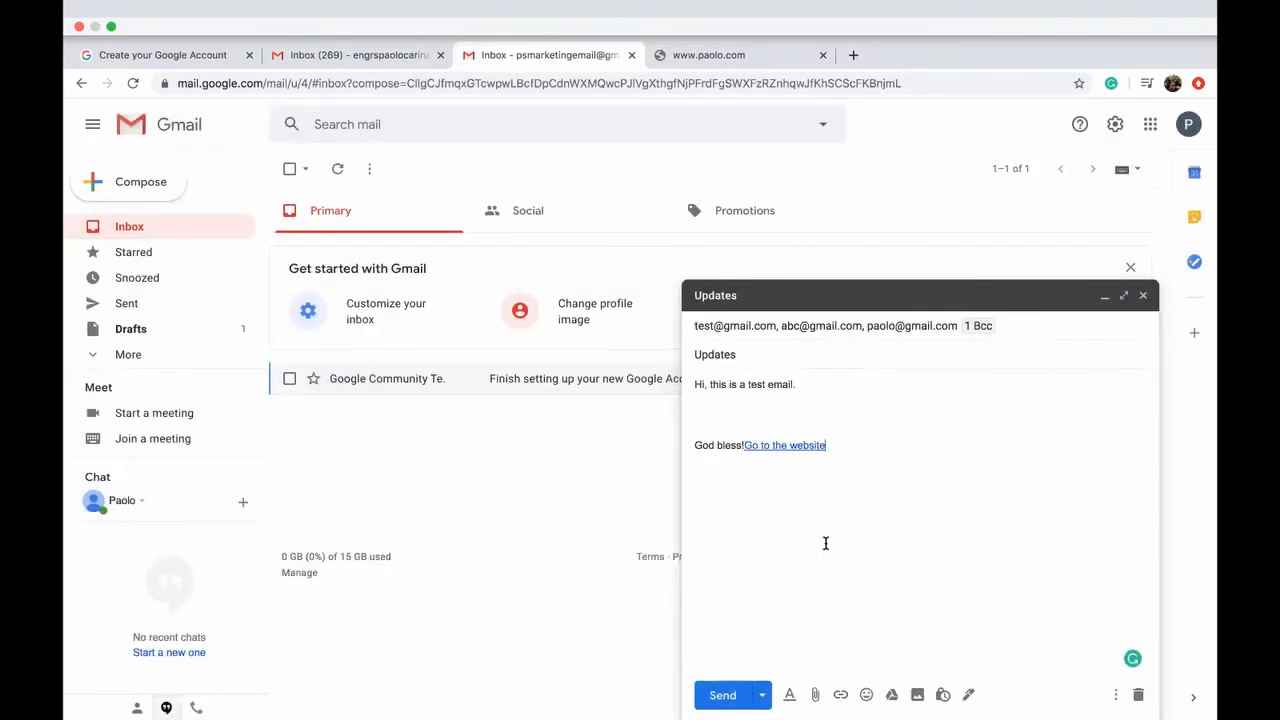
Step: Move the 'Go to the website' link onto its own line
left_click(745, 446)
key("Return")
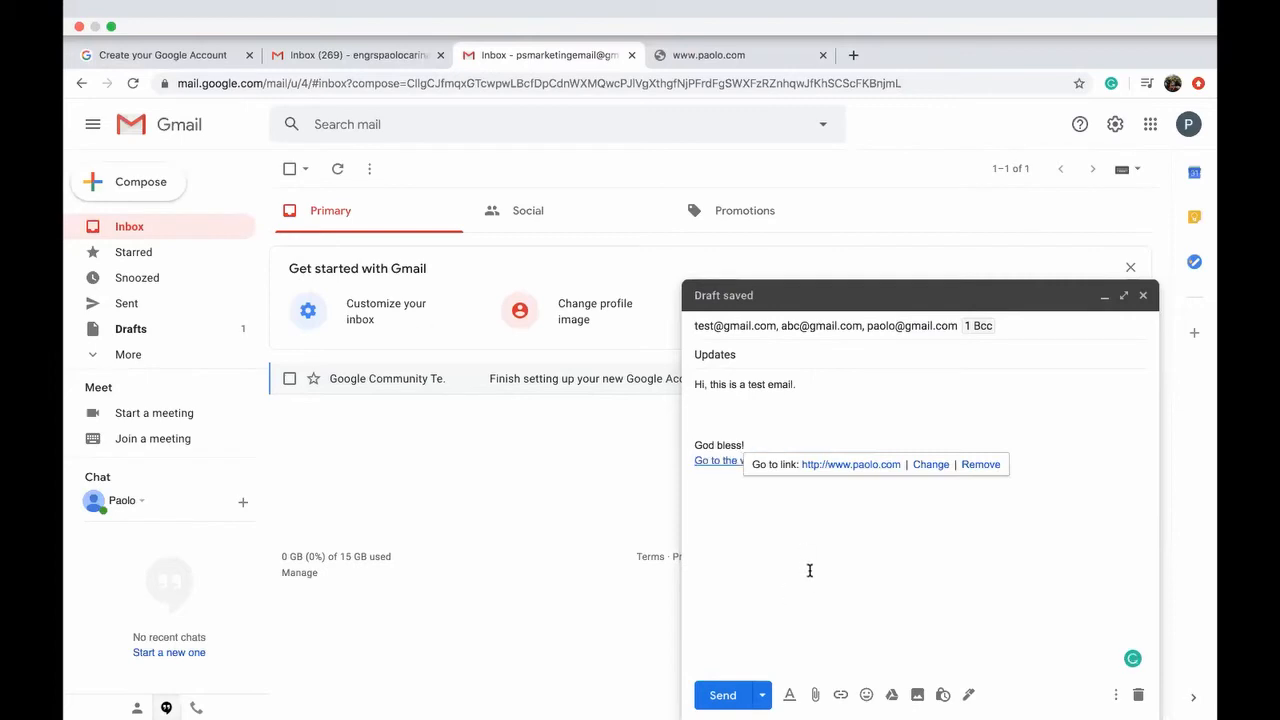
left_click(810, 570)
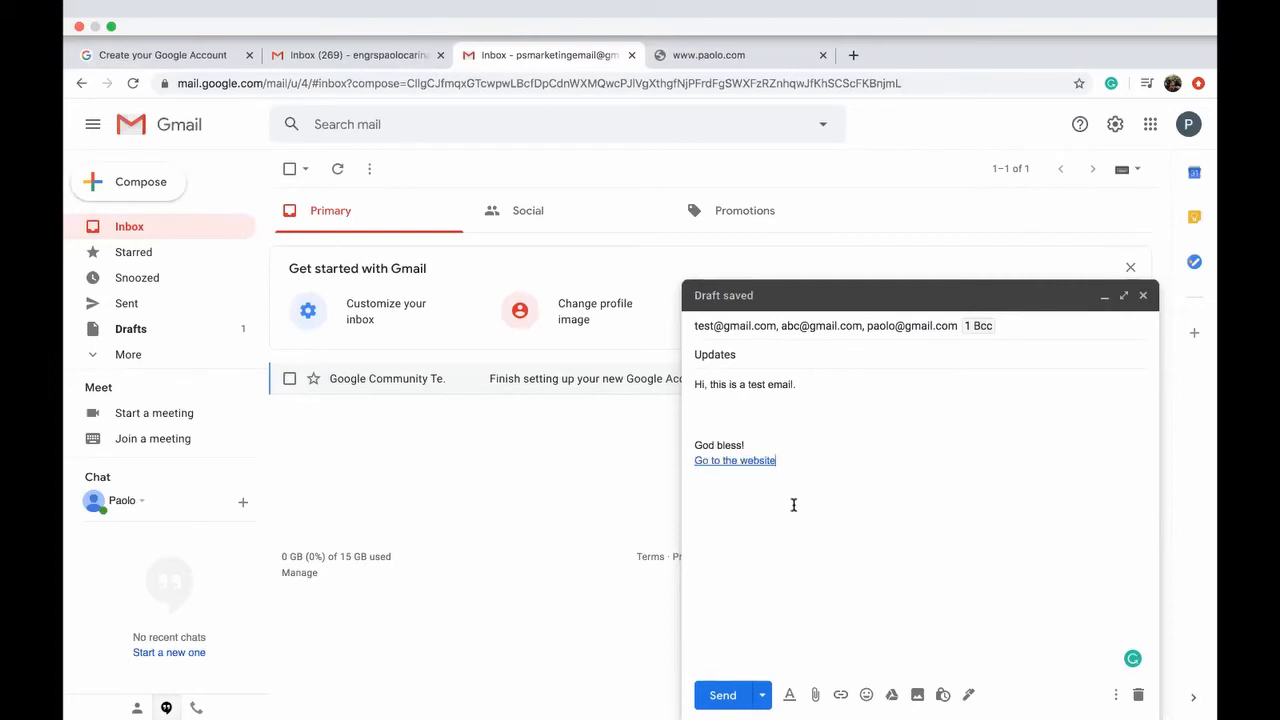
Step: Delete the website link line, then open and close the Google Drive picker
left_click_drag(797, 477, 797, 443)
key("BackSpace")
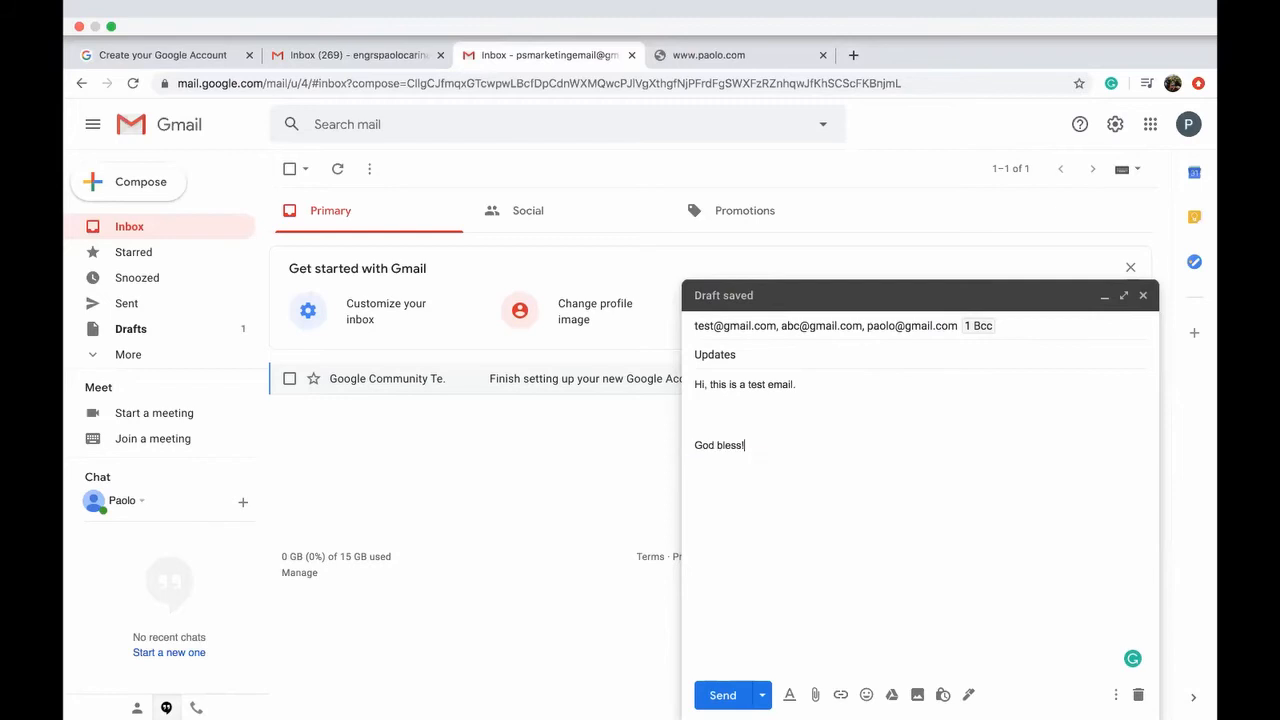
left_click(891, 695)
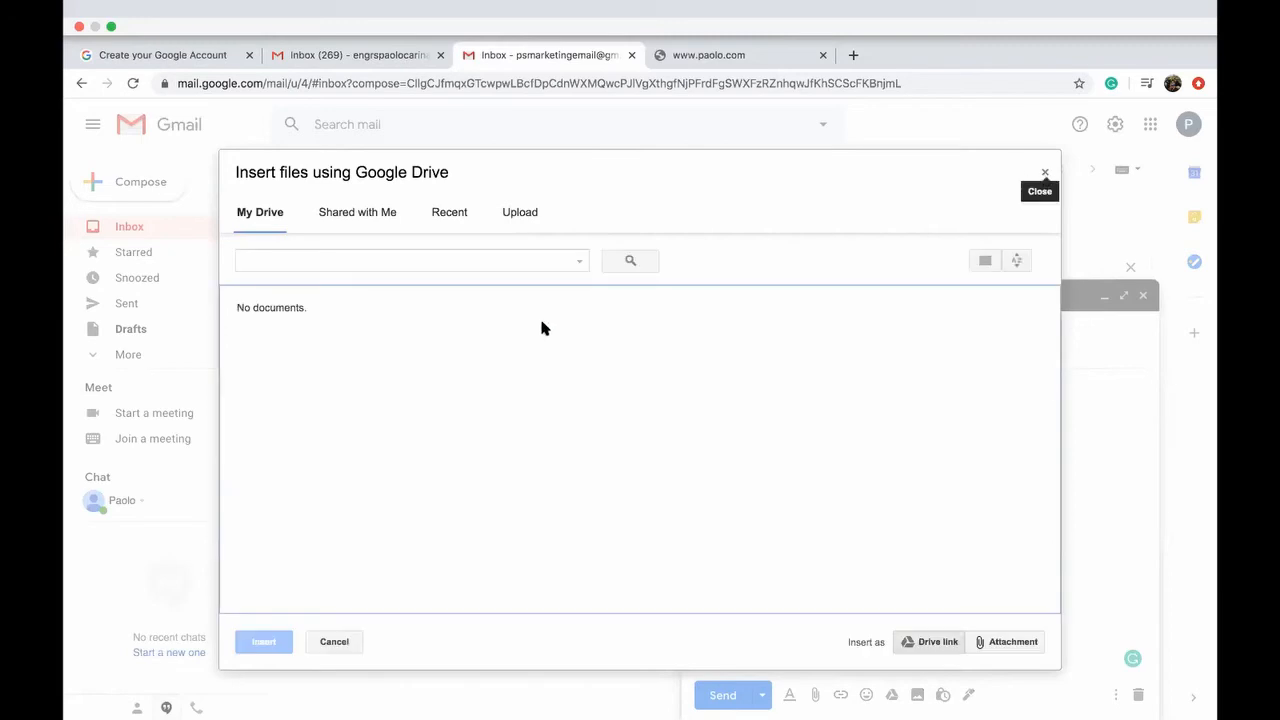
left_click(1045, 177)
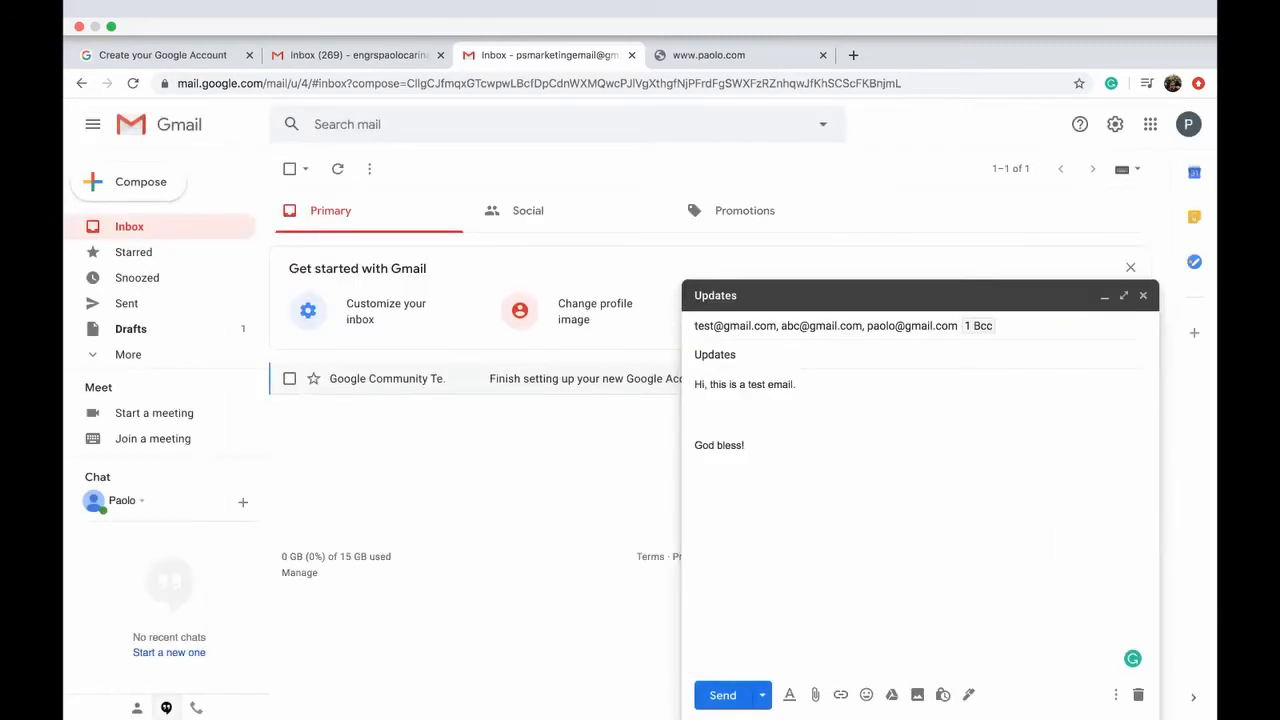
Step: Dismiss Confidential mode and go to Manage signatures from the signature menu
left_click(942, 695)
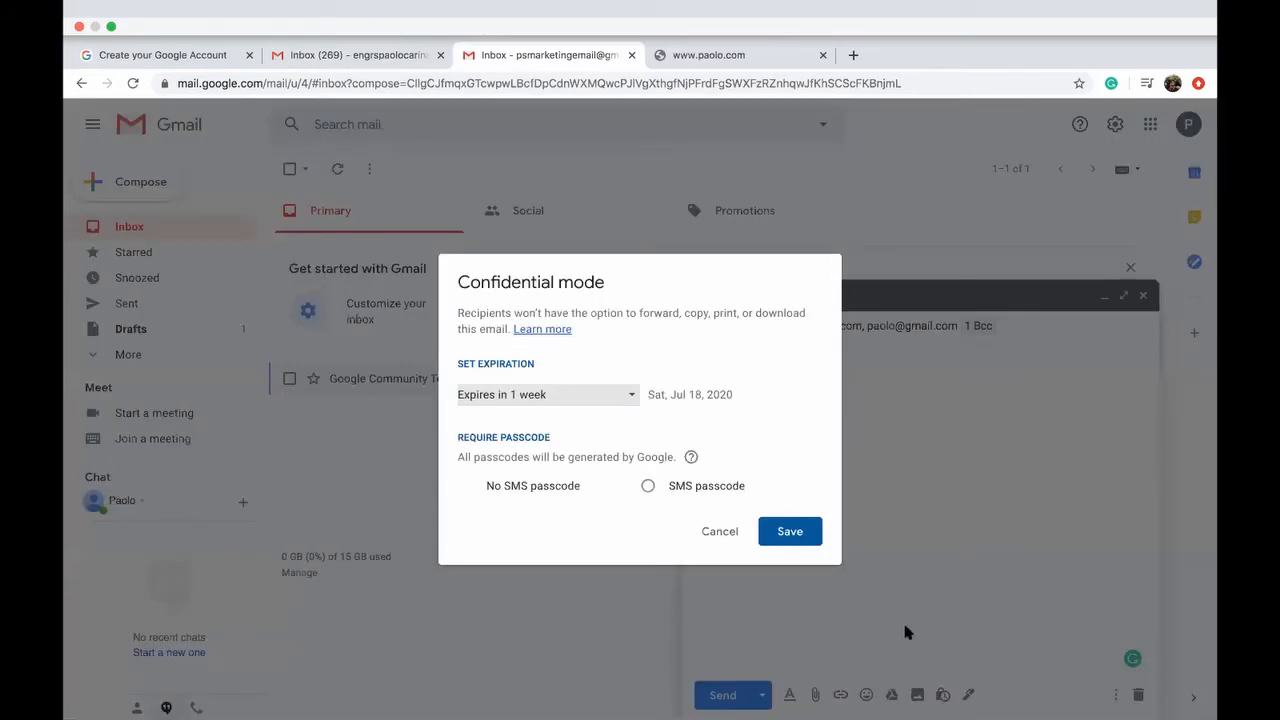
left_click(720, 531)
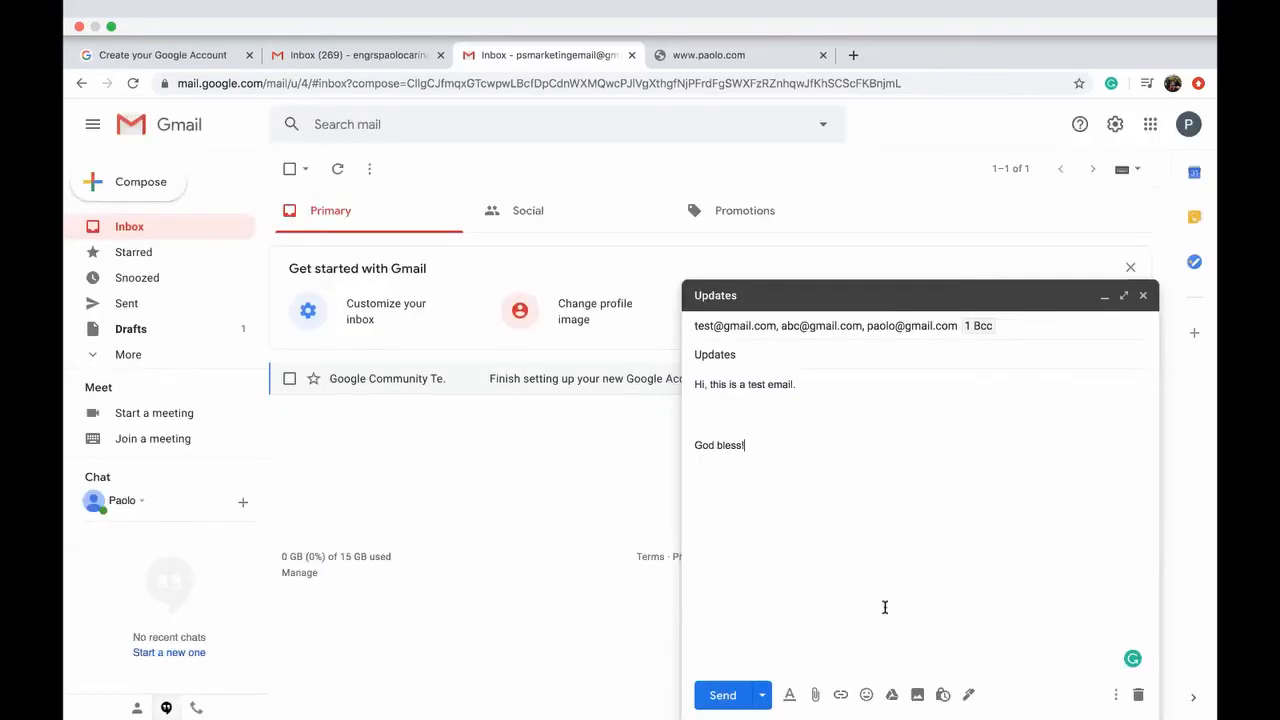
left_click(970, 696)
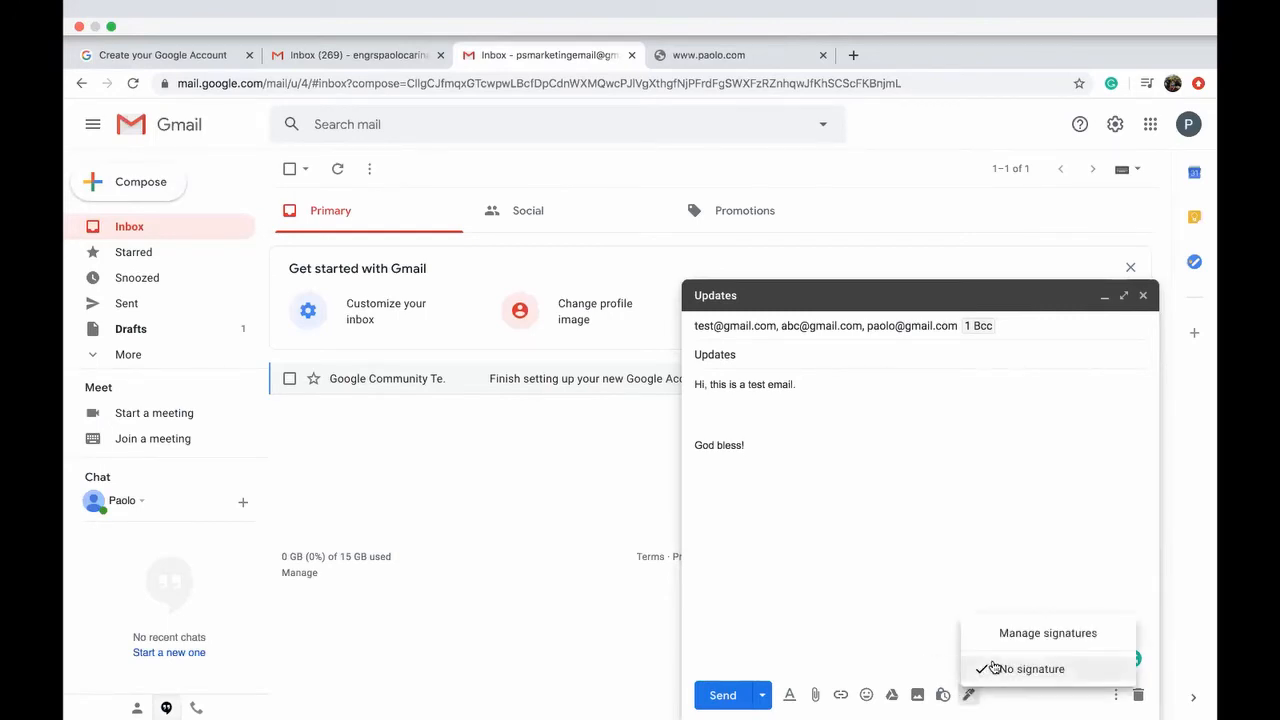
left_click(1040, 636)
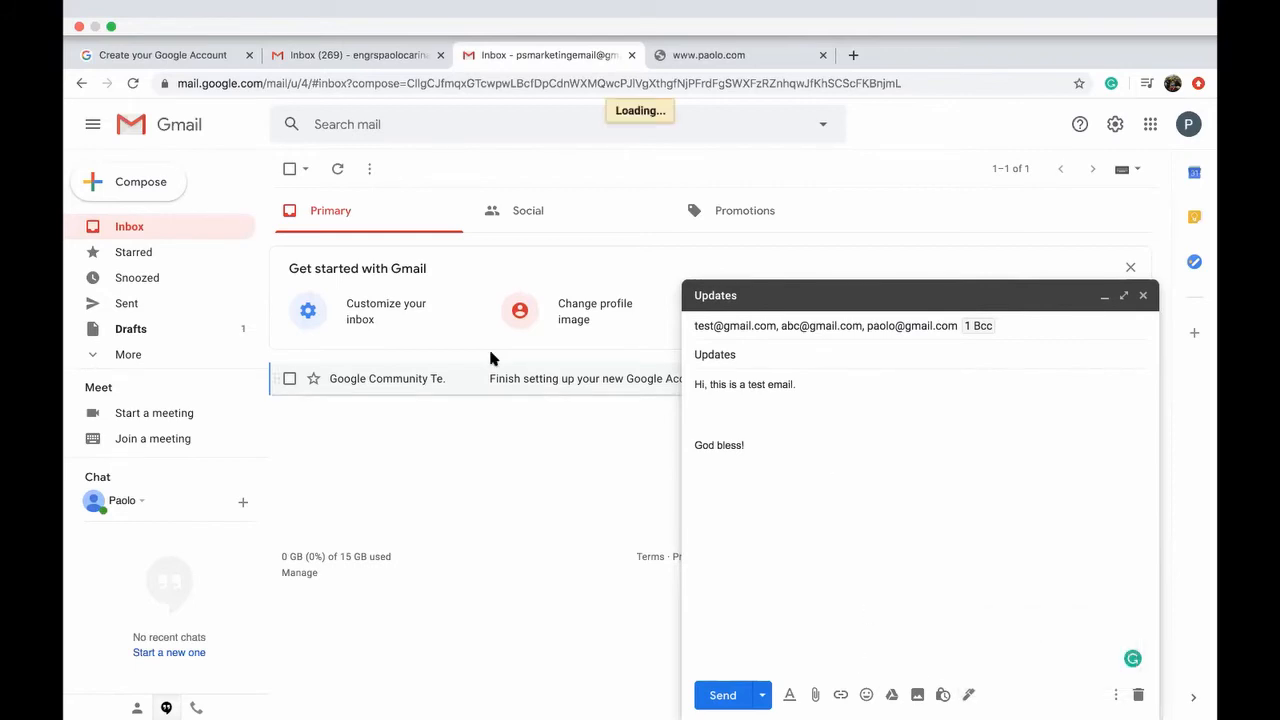
Step: Open Manage signatures again and close the draft compose window
left_click(968, 694)
left_click(985, 642)
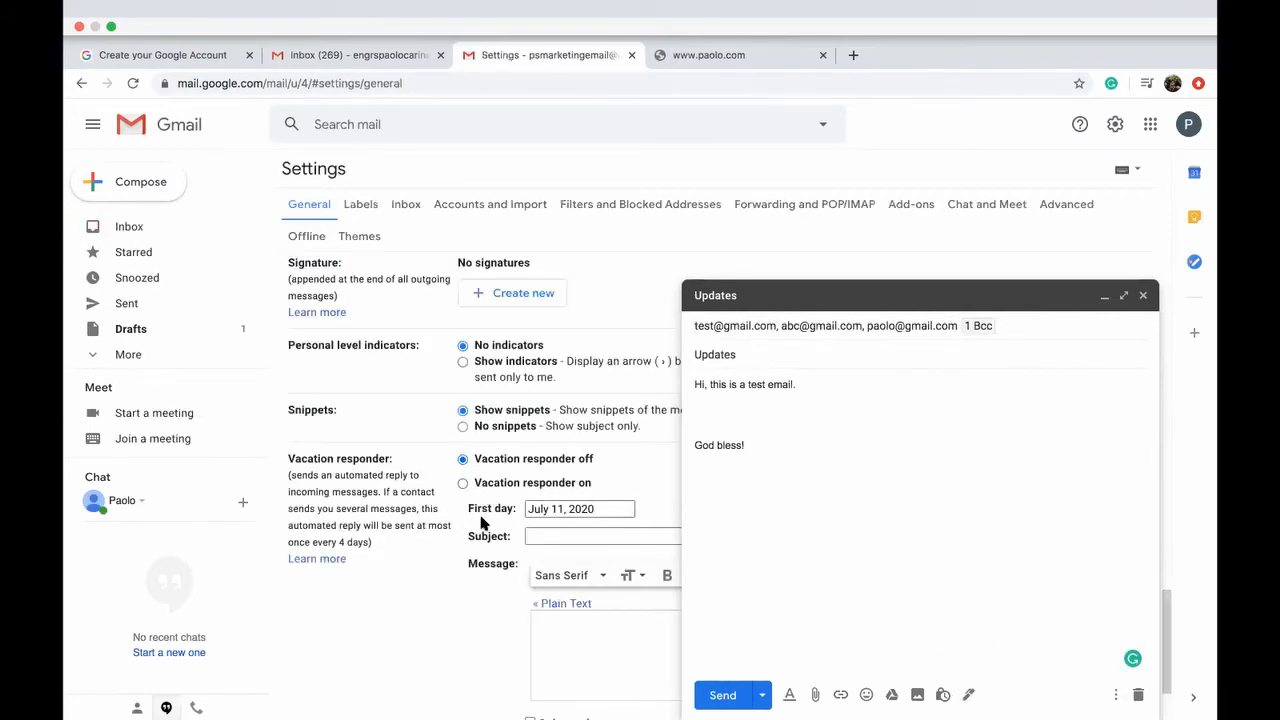
left_click(1143, 296)
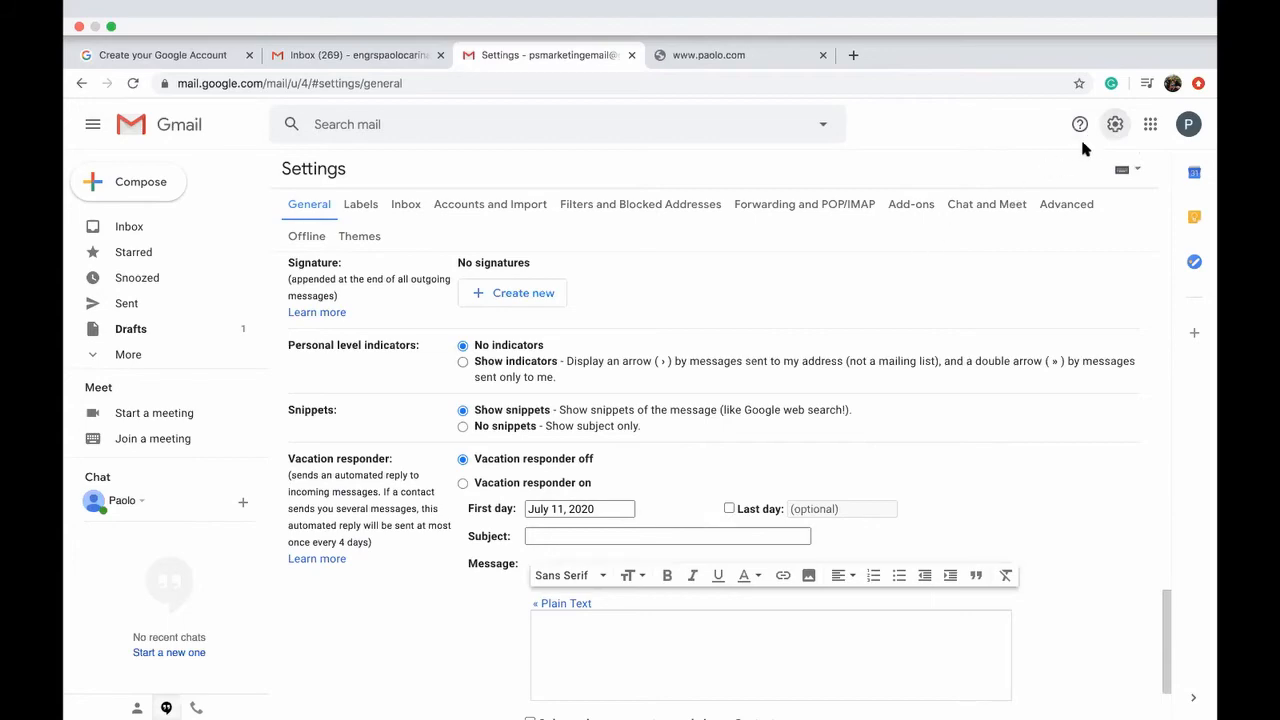
Step: Create a new signature named with the sender's name in General settings
scroll(500, 320, "up", 20)
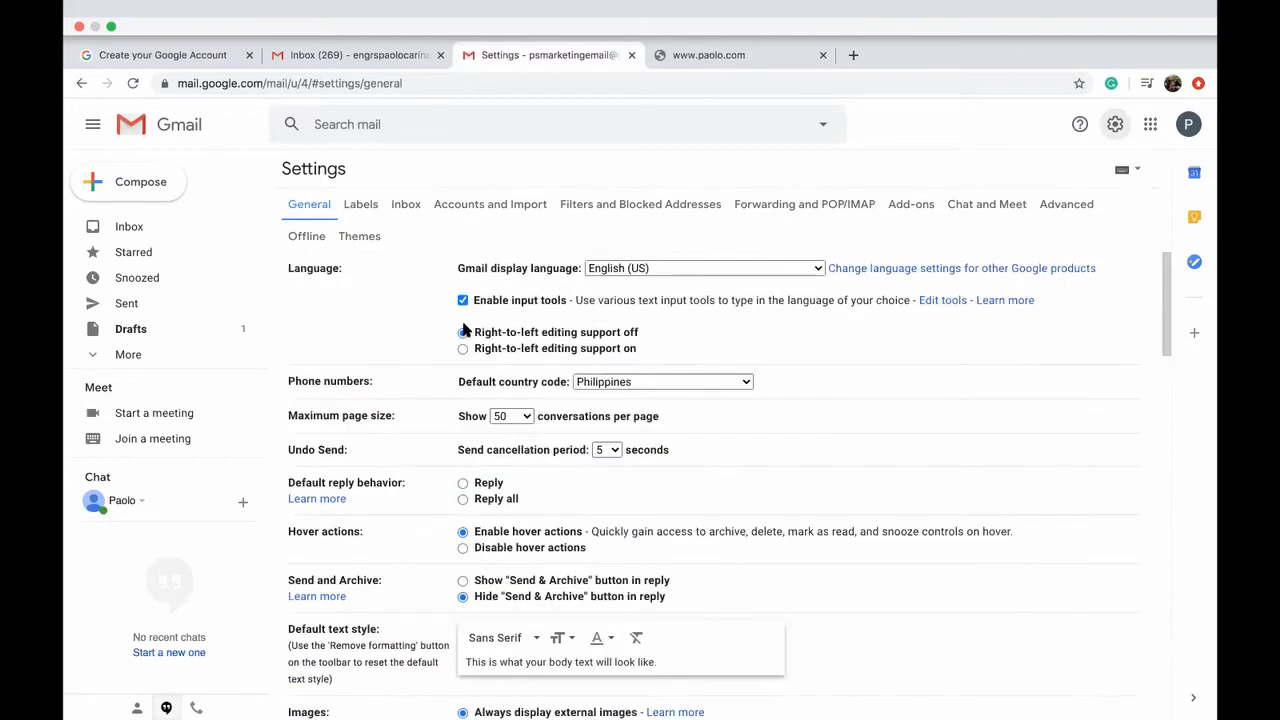
scroll(437, 380, "down", 15)
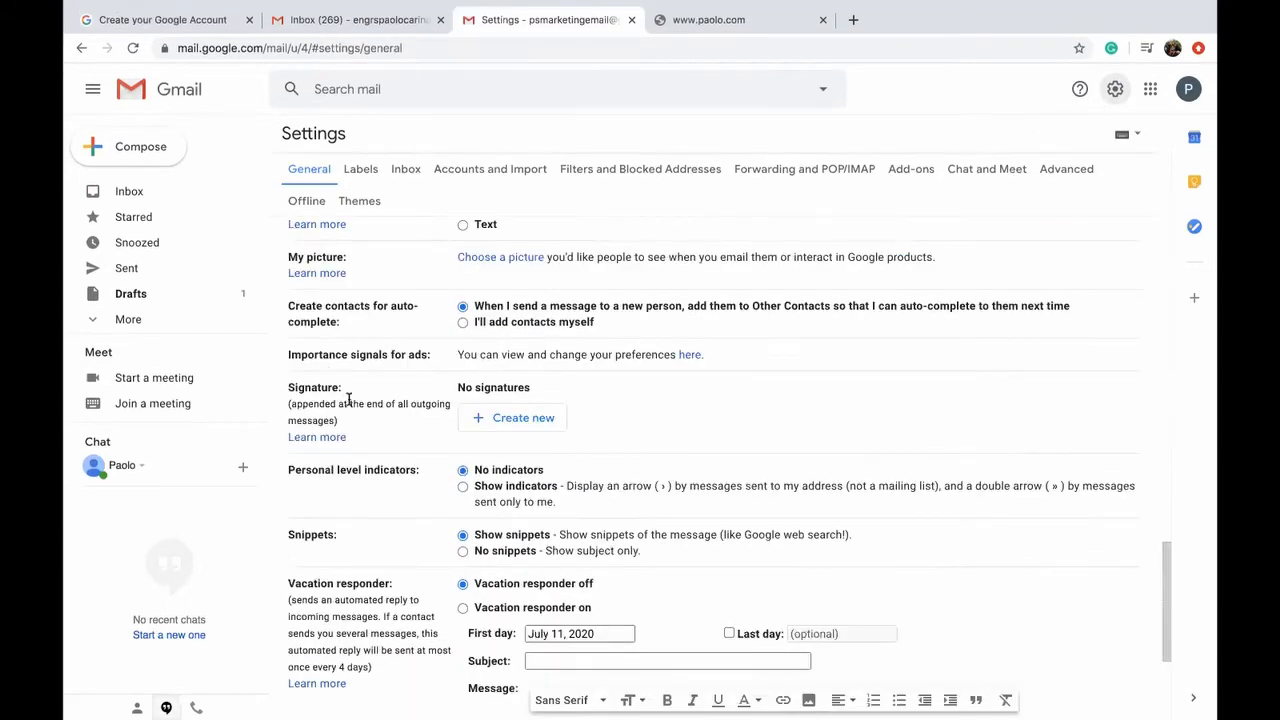
left_click_drag(288, 388, 353, 388)
left_click(385, 391)
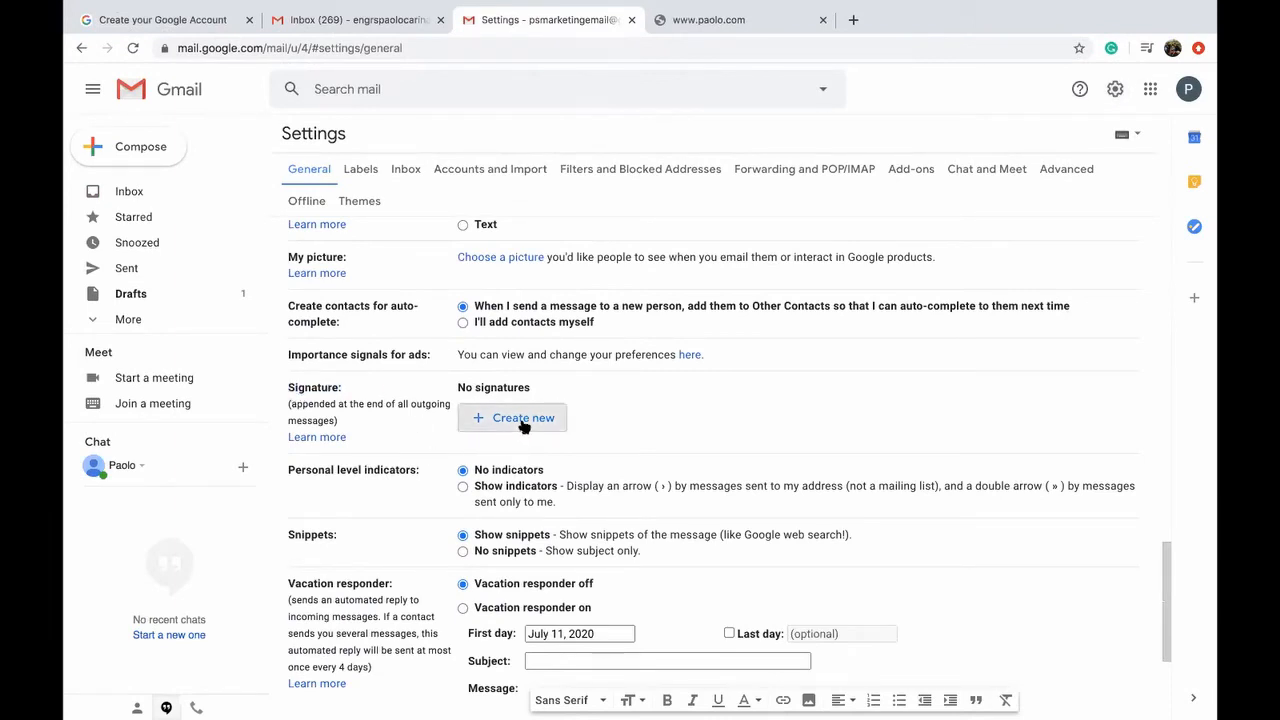
left_click(522, 421)
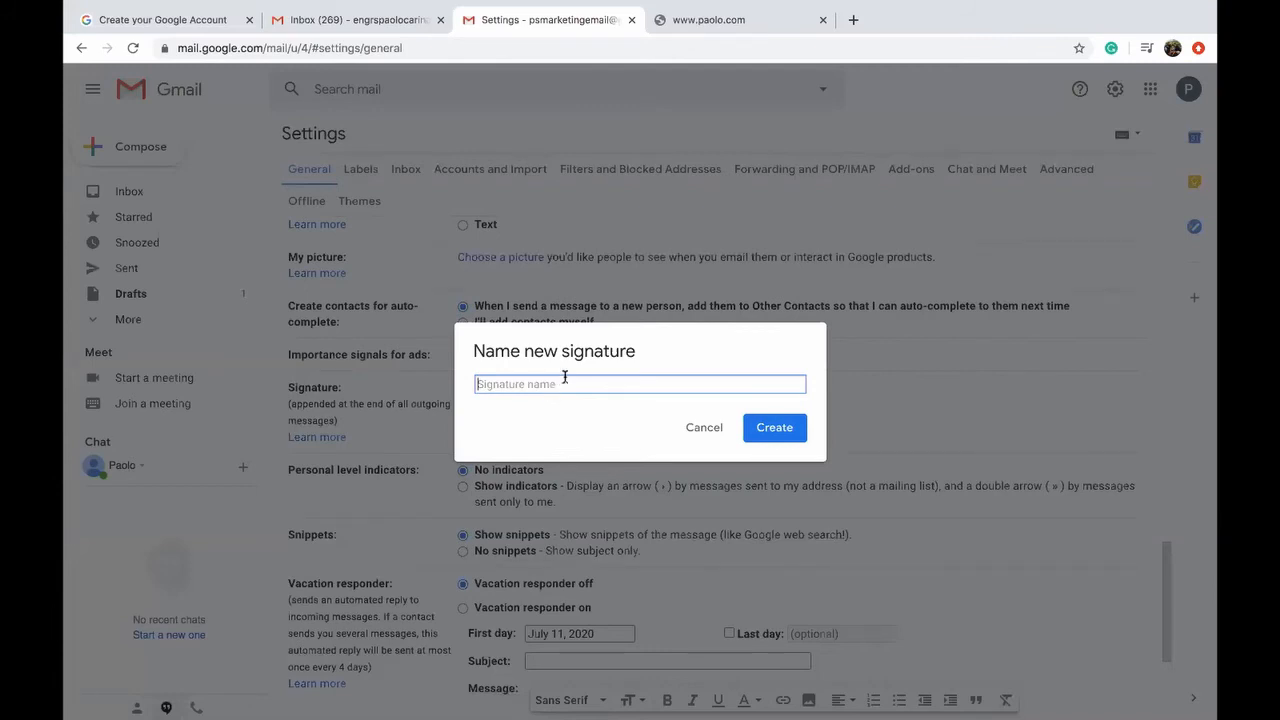
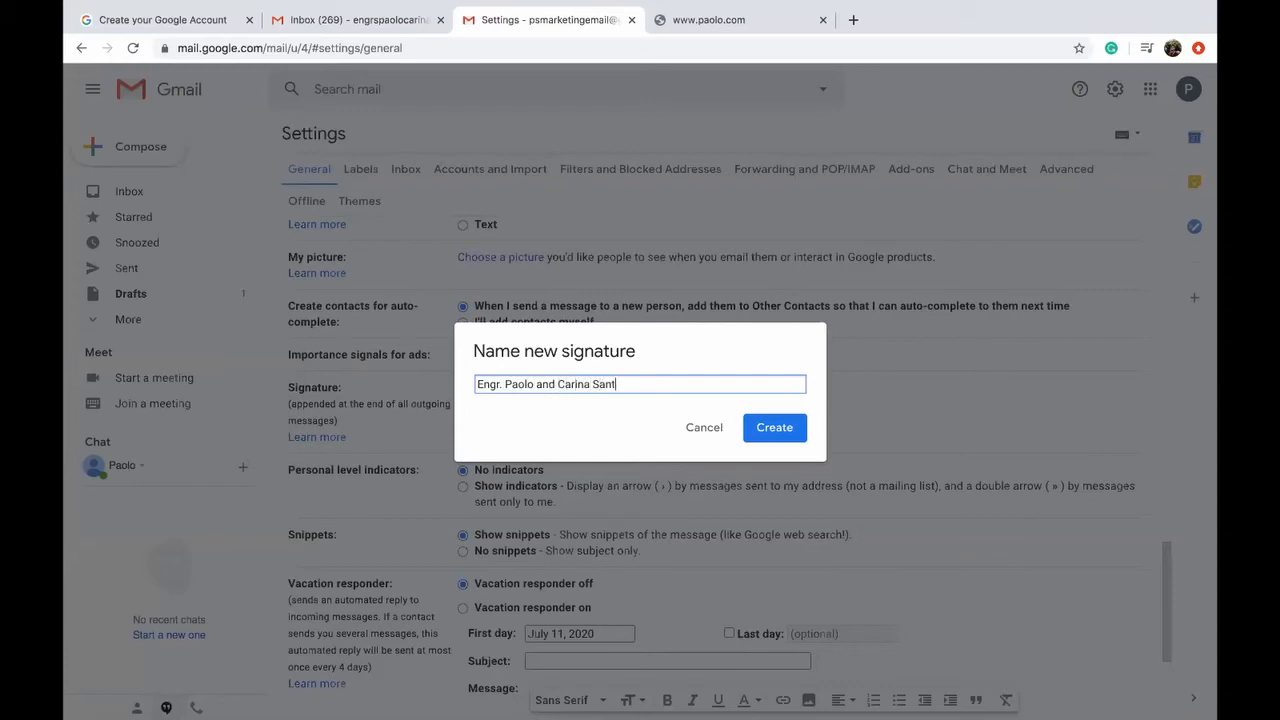
left_click(768, 436)
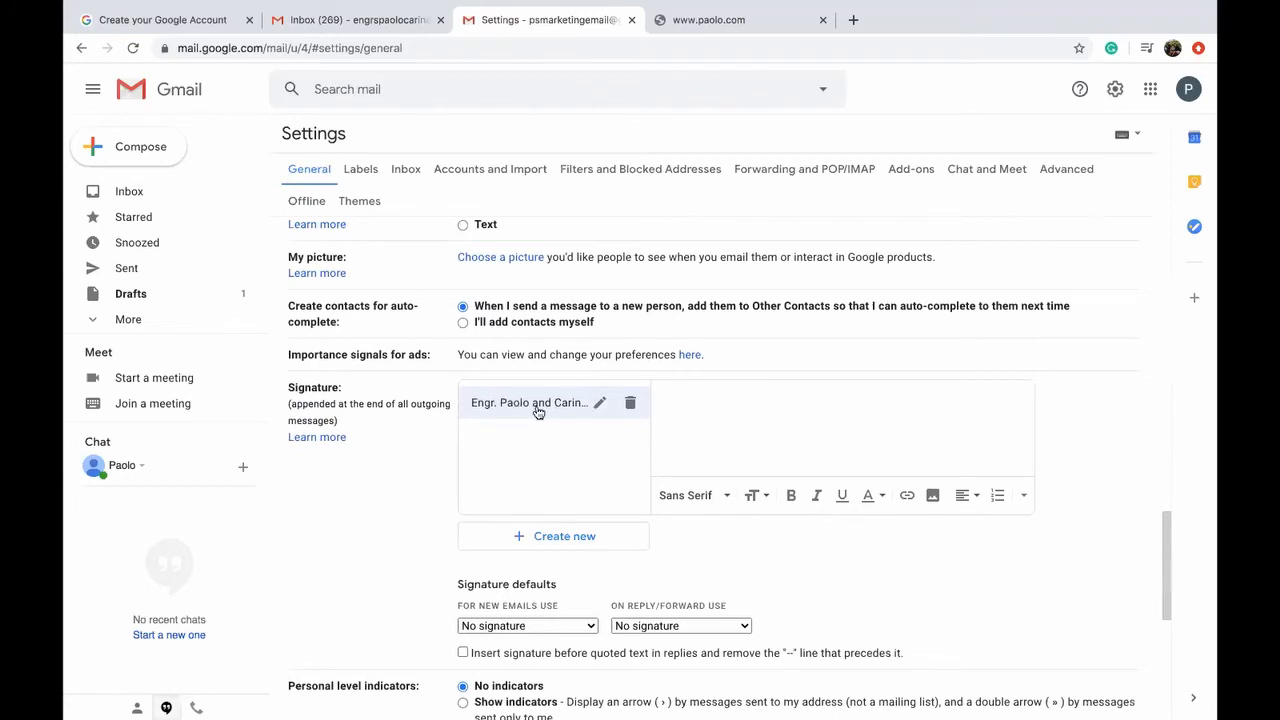
Step: Replace the signature text with a bold, large PSMarketing first line
left_click(688, 407)
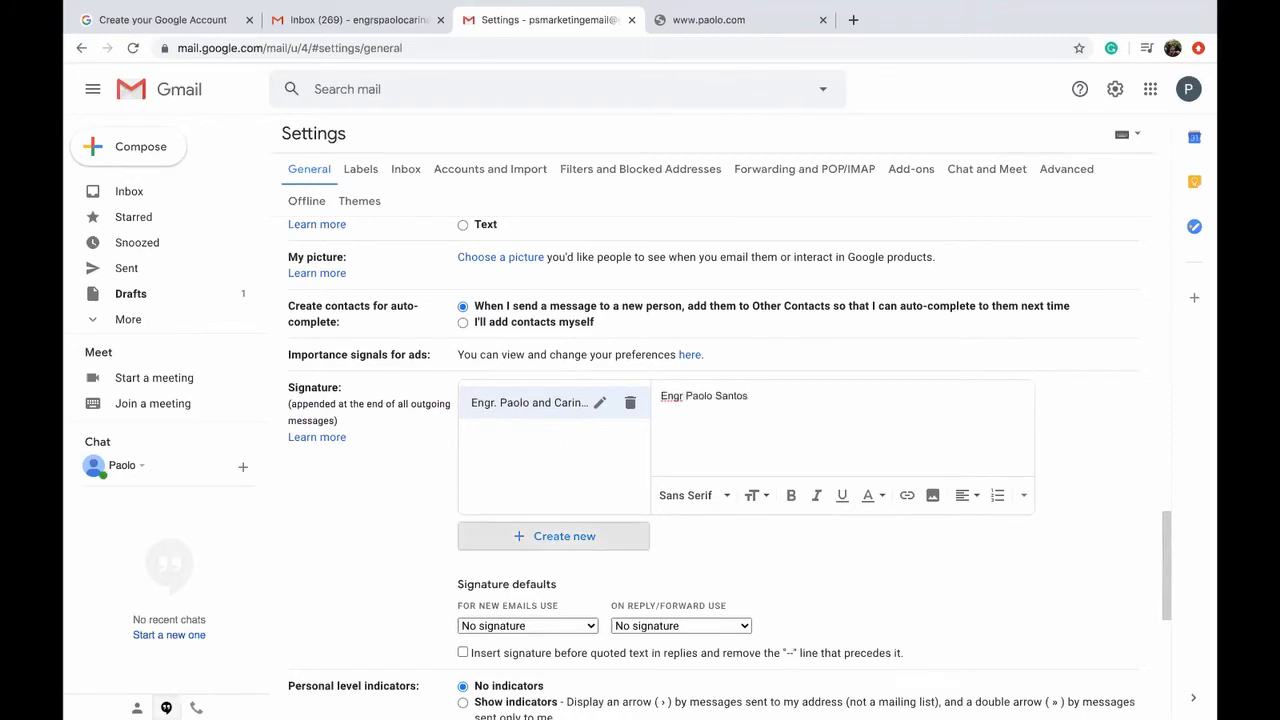
key("Return")
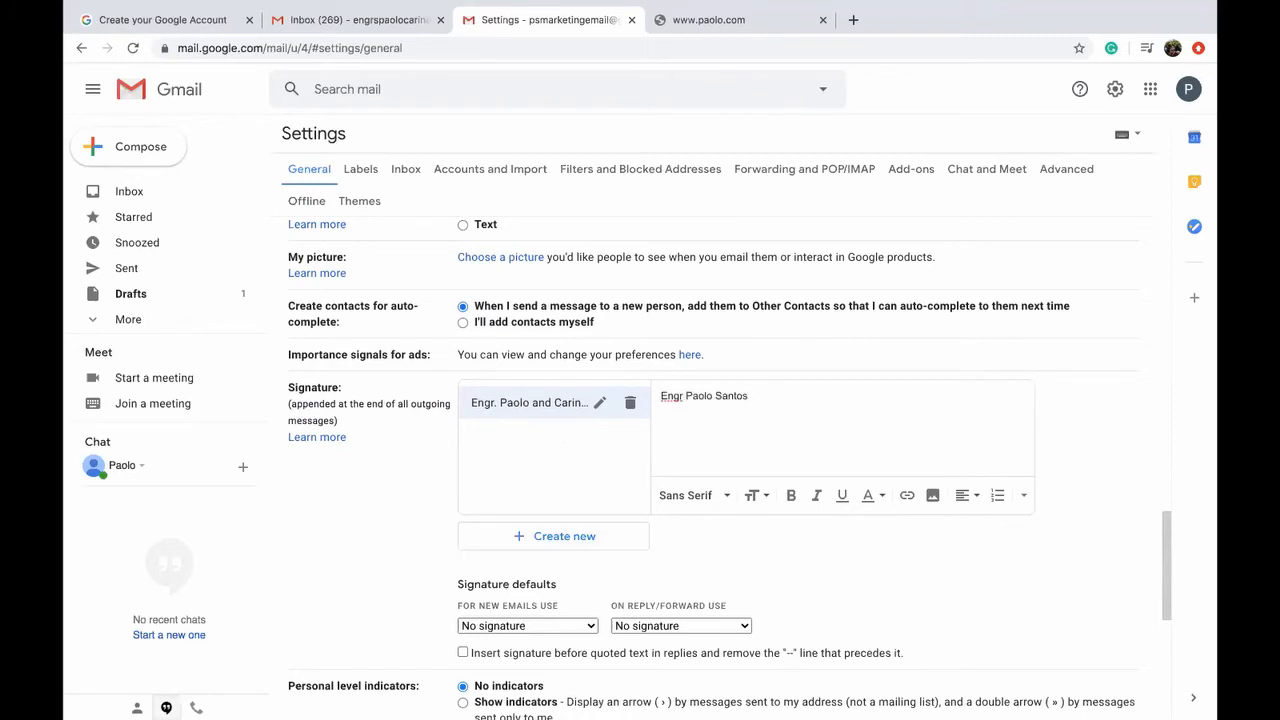
key("ctrl+a")
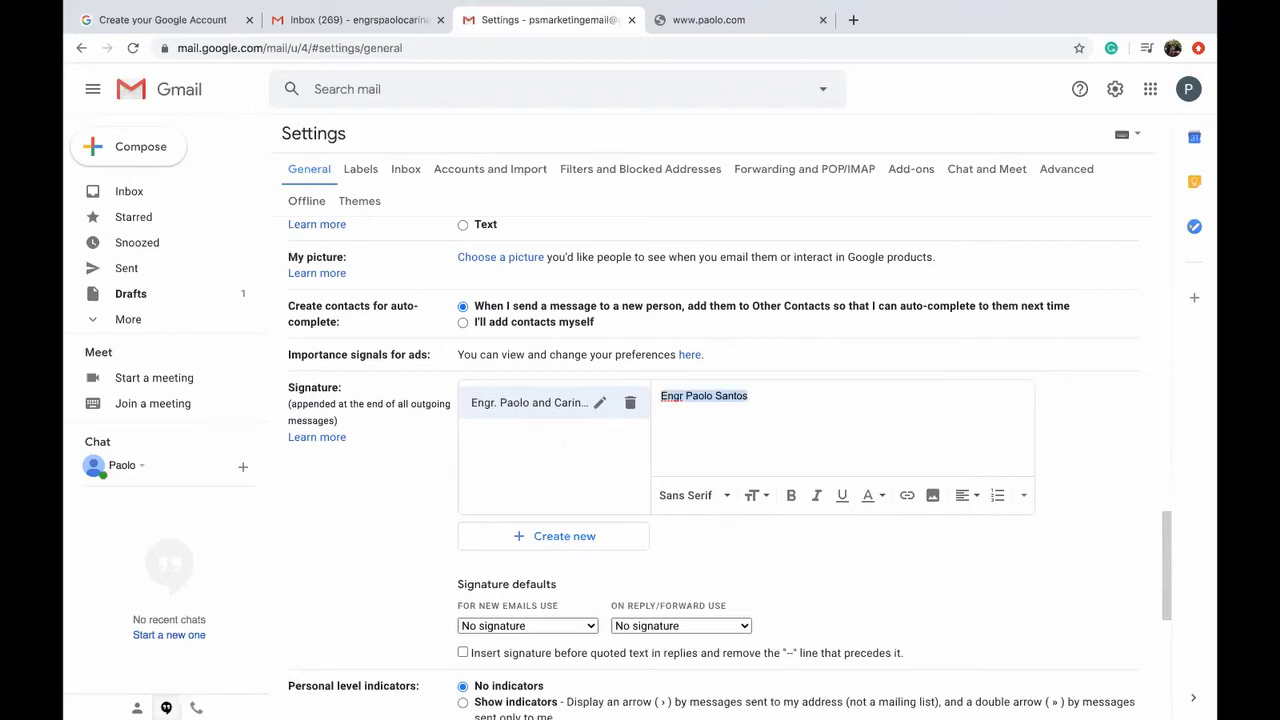
type("PSmar")
key("BackSpace")
key("BackSpace")
key("BackSpace")
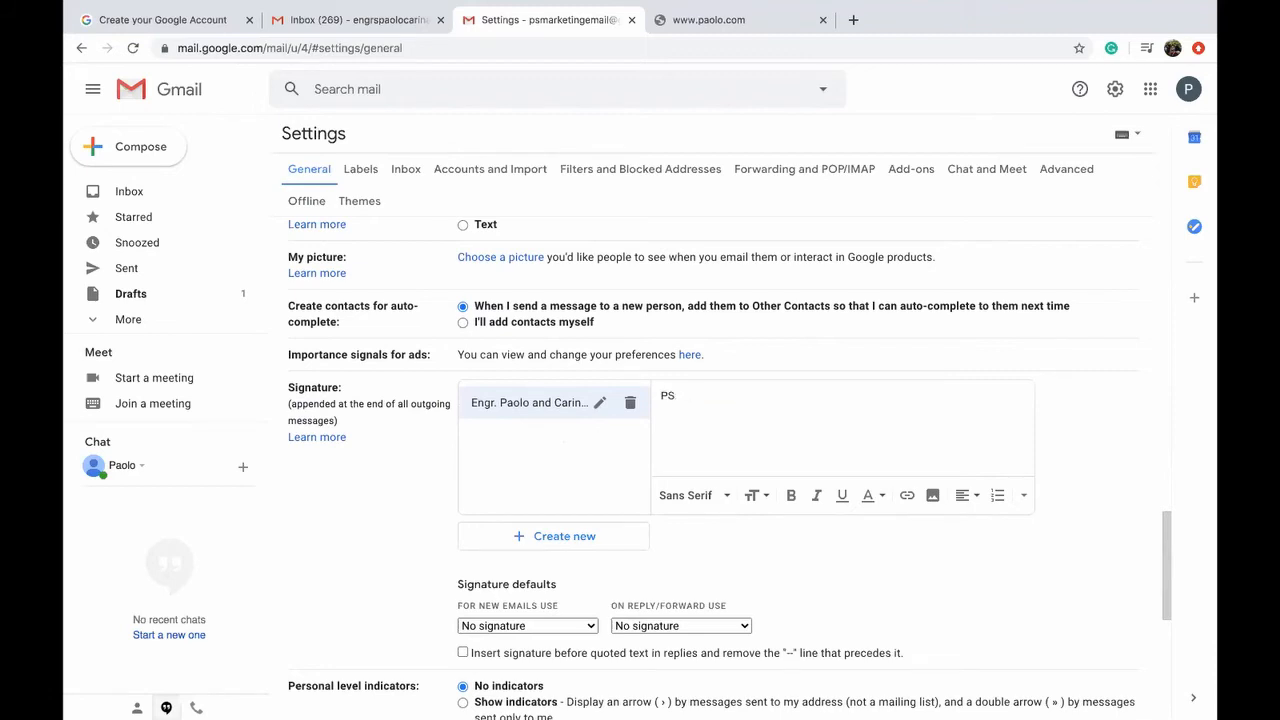
type("Marketing")
key("ctrl+a")
left_click(791, 497)
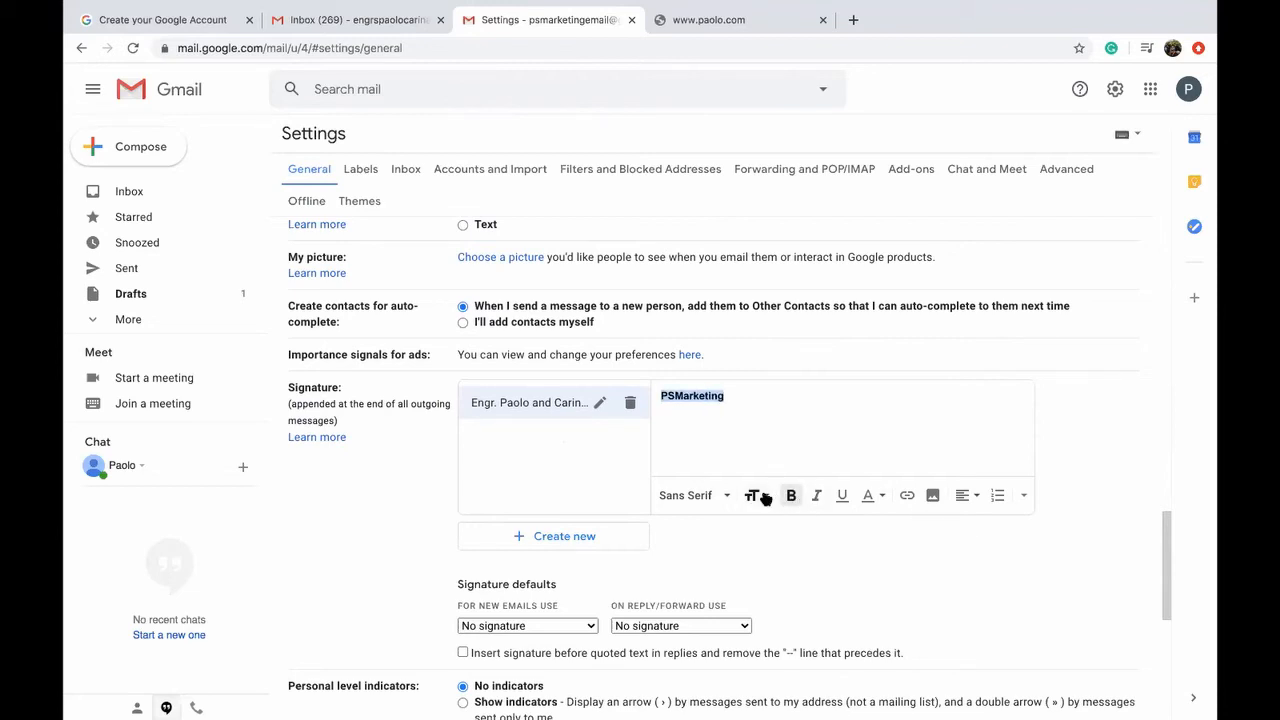
left_click(752, 495)
left_click(791, 443)
Step: Add the tagline 'Helping you go digital' in italic, normal size
left_click(773, 403)
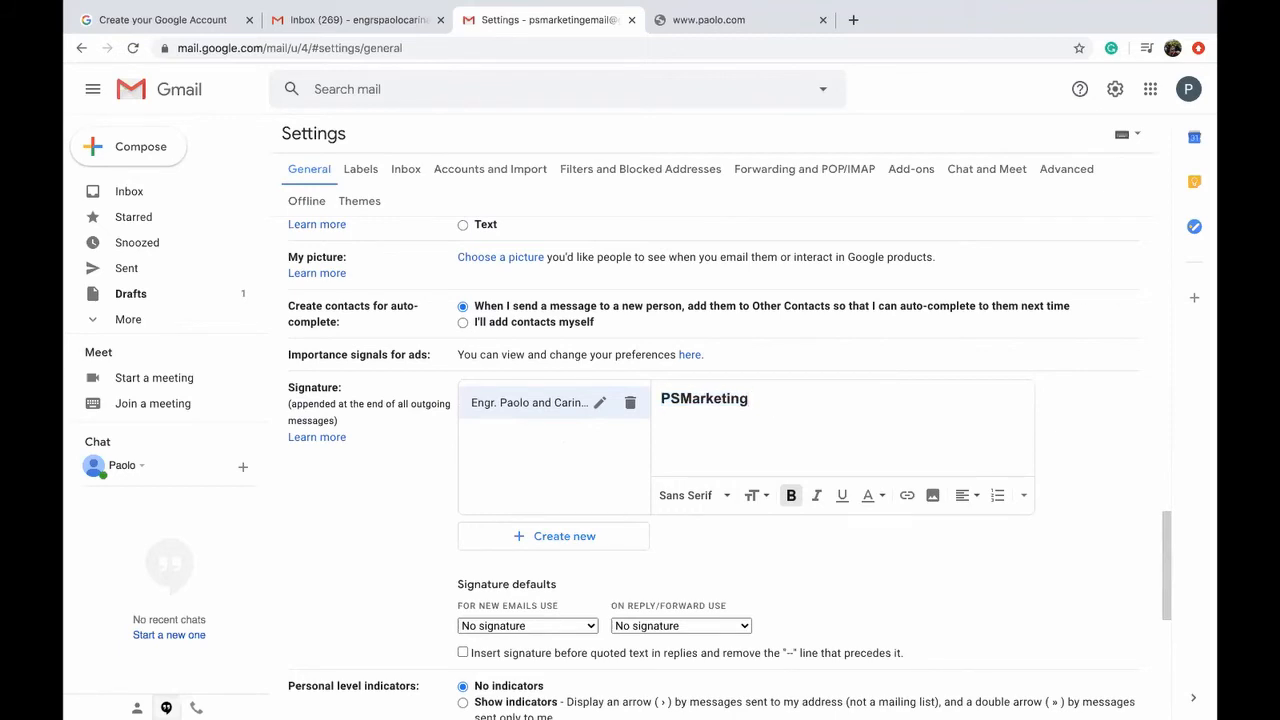
type("Hel")
key("BackSpace")
left_click(791, 495)
left_click(816, 495)
type("Helping y")
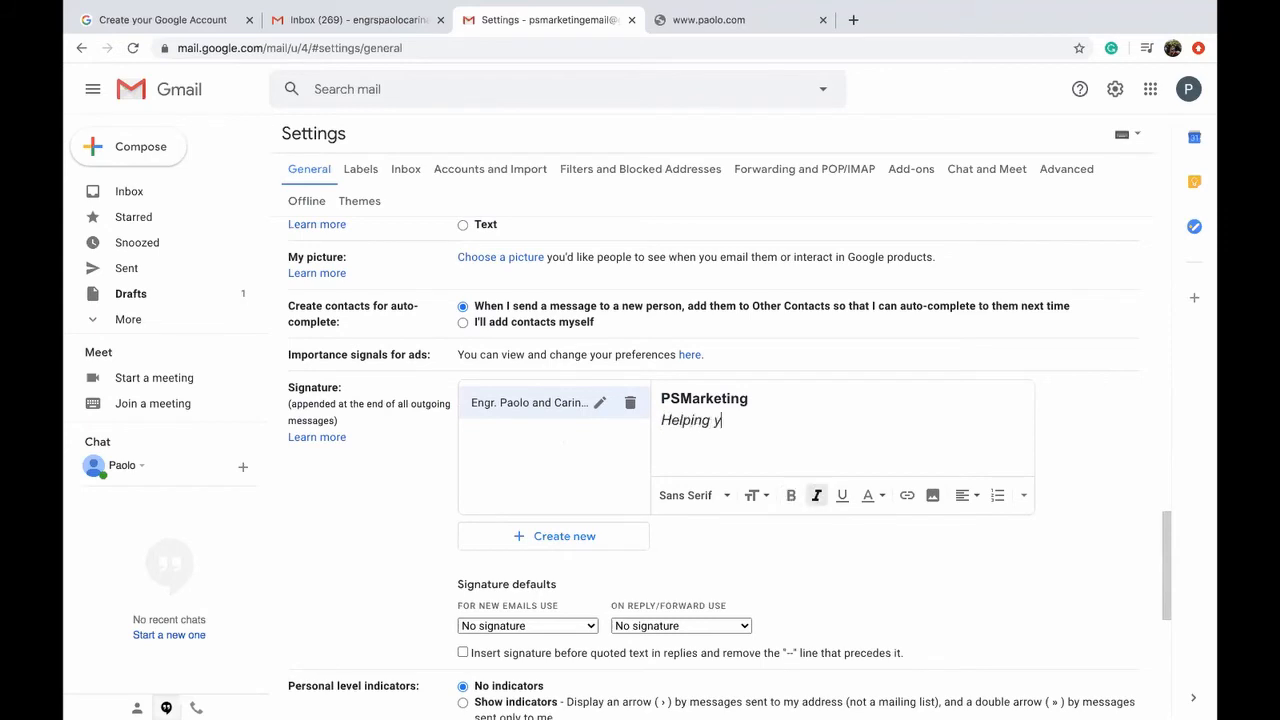
type("ou go digital")
key("shift+Home")
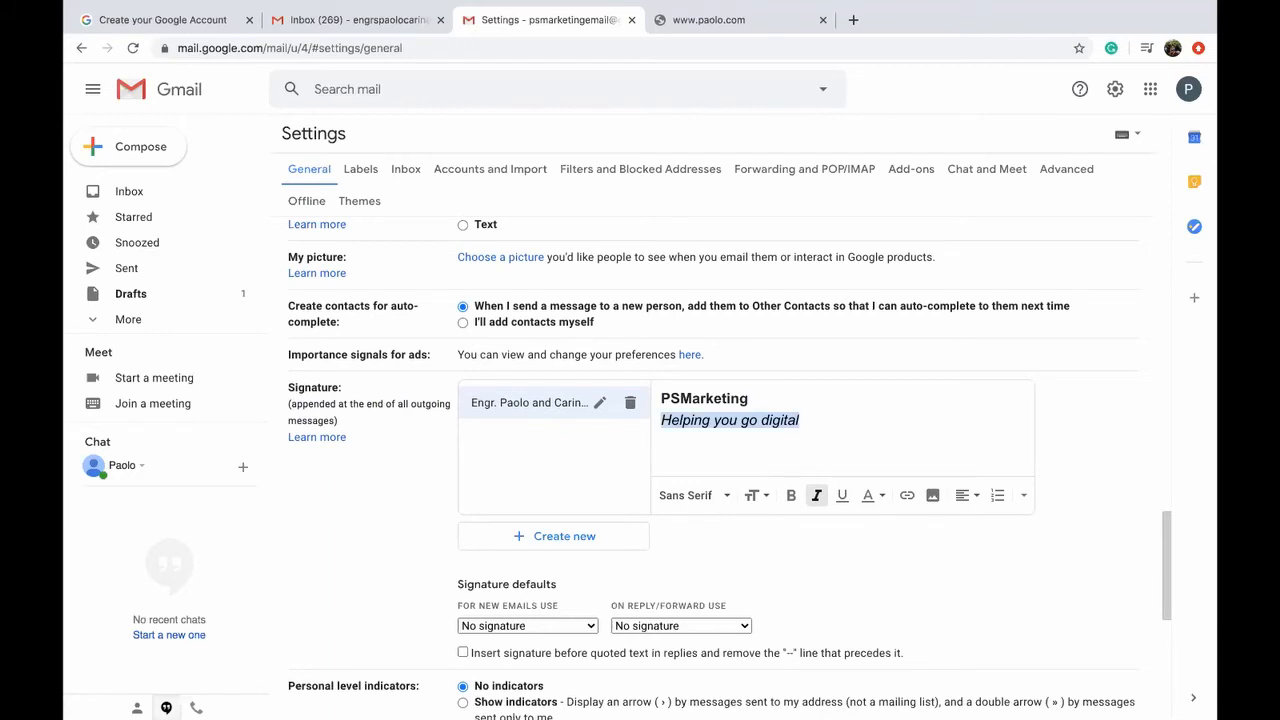
left_click(760, 495)
left_click(790, 419)
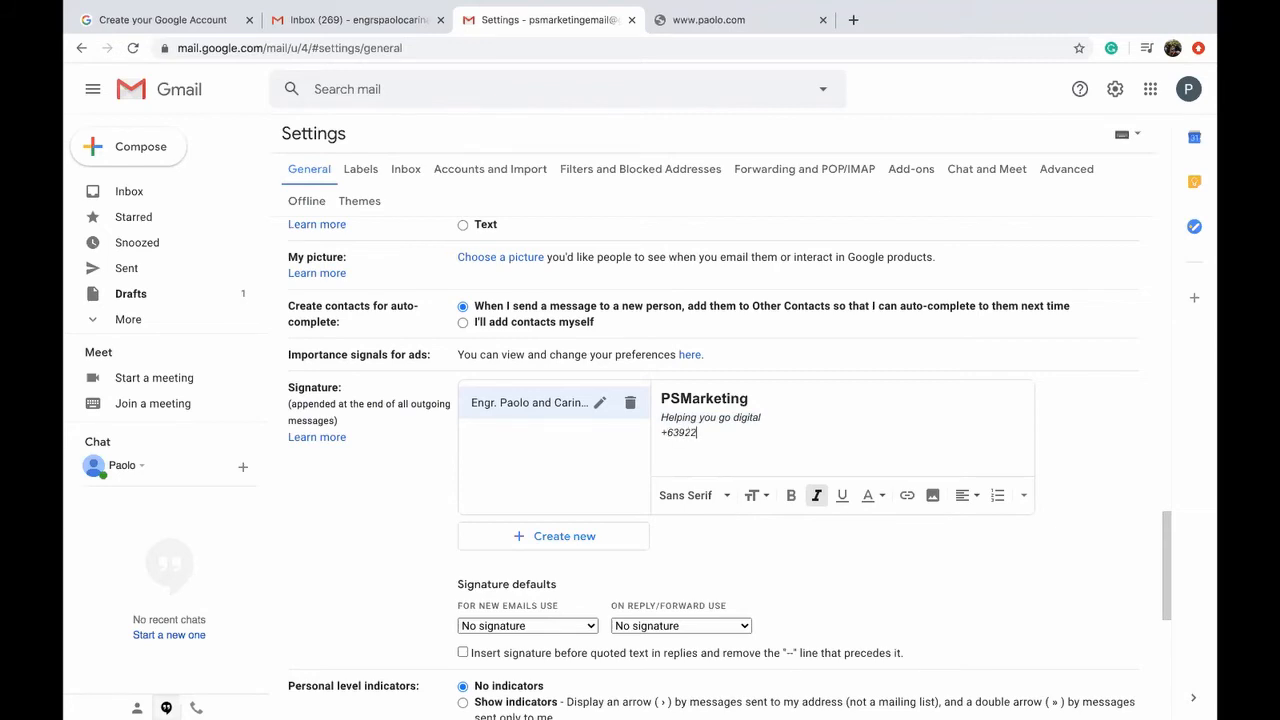
key("BackSpace")
type("12121212")
key("Return")
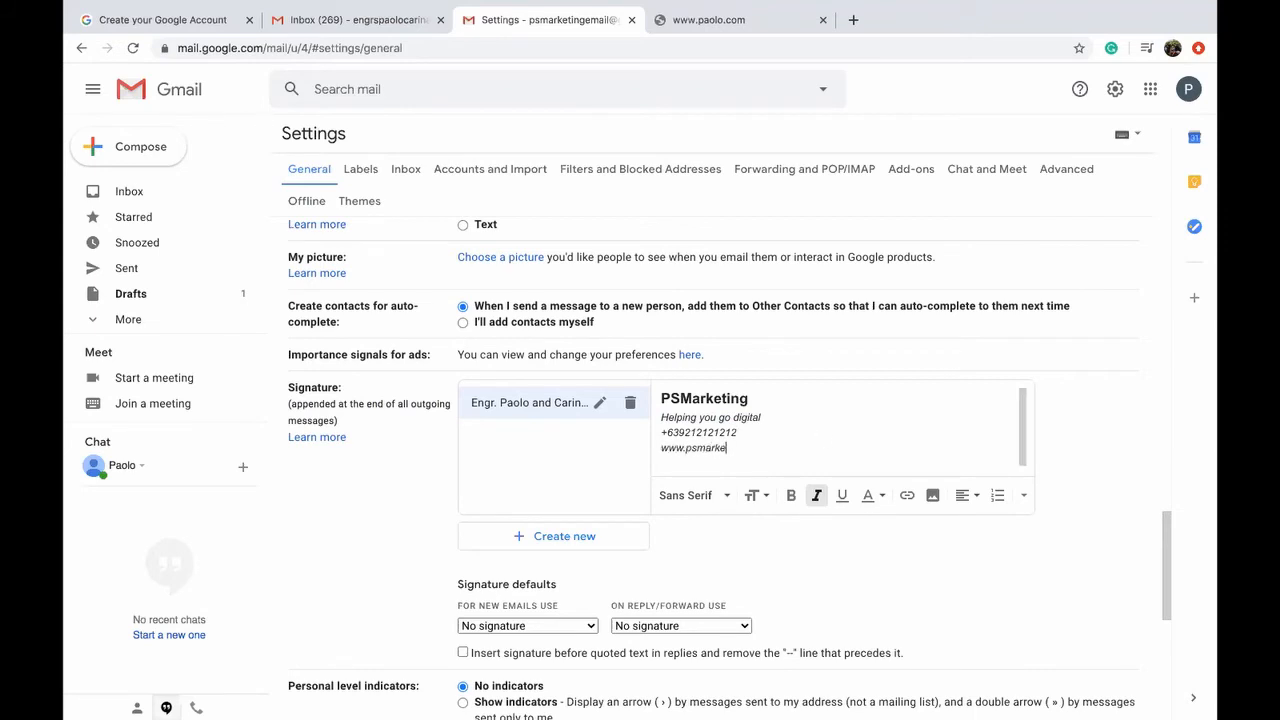
type("tingcom")
key("shift+Home")
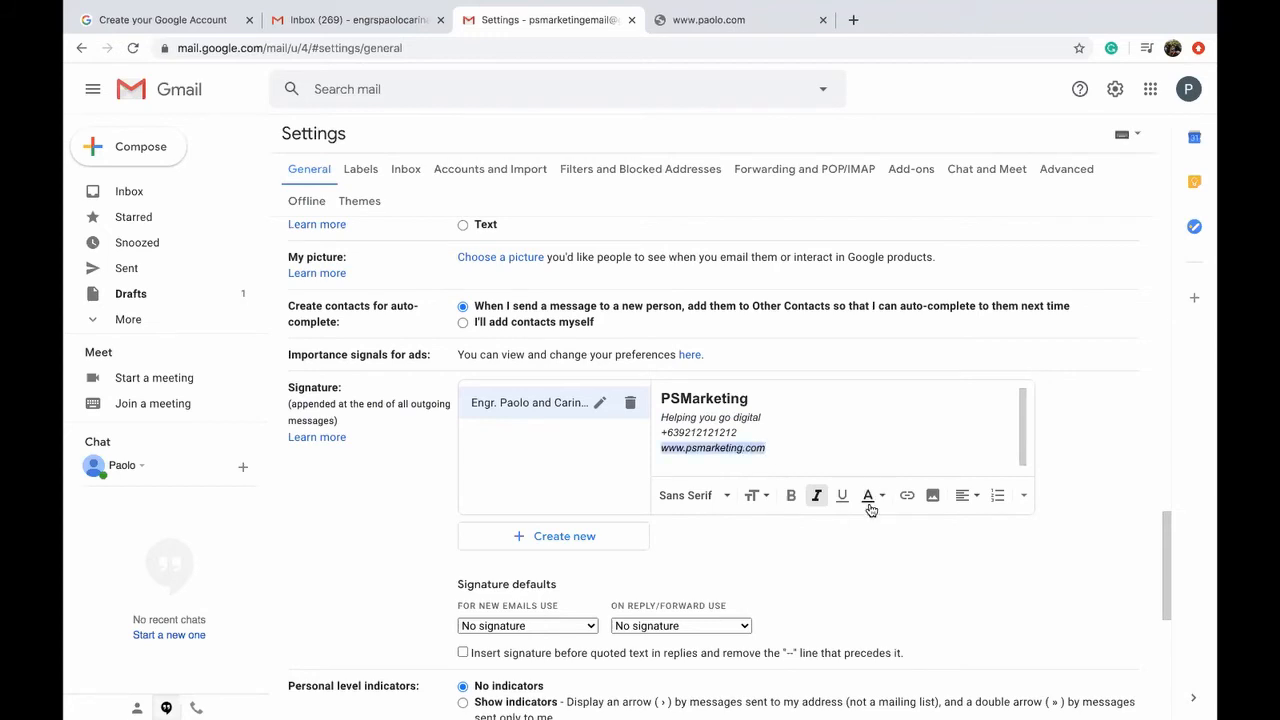
left_click(906, 497)
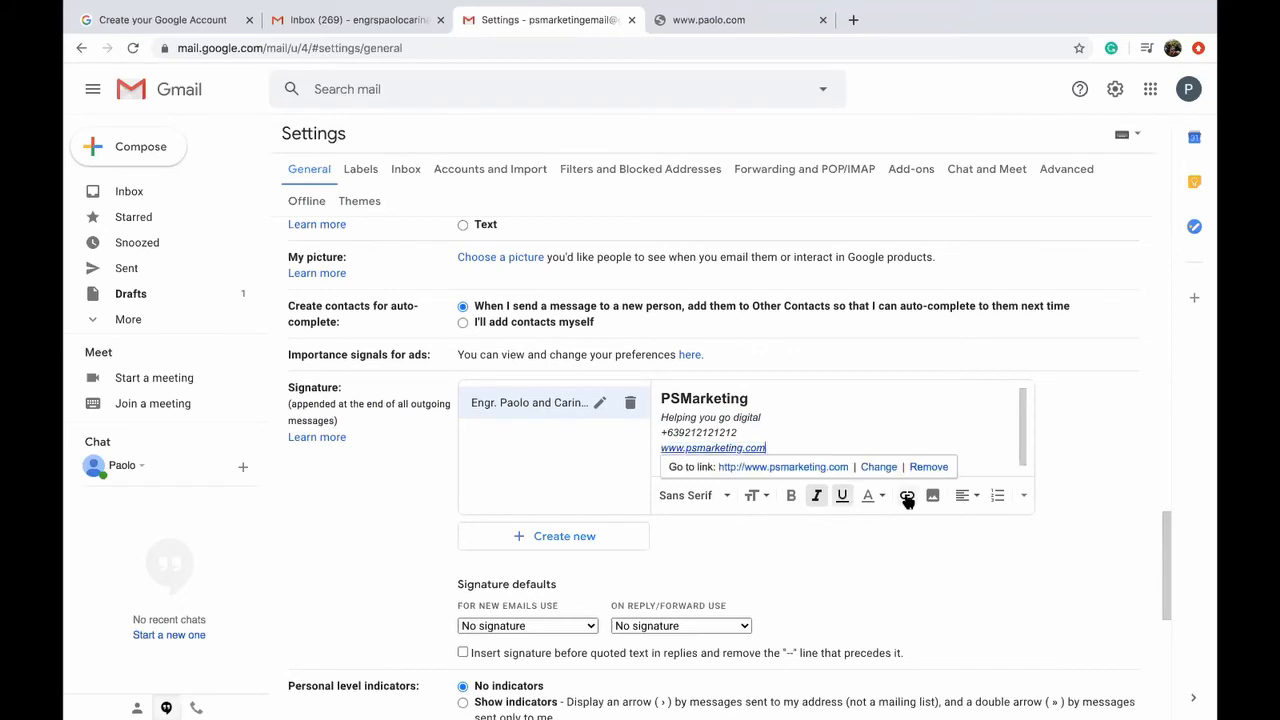
left_click(849, 431)
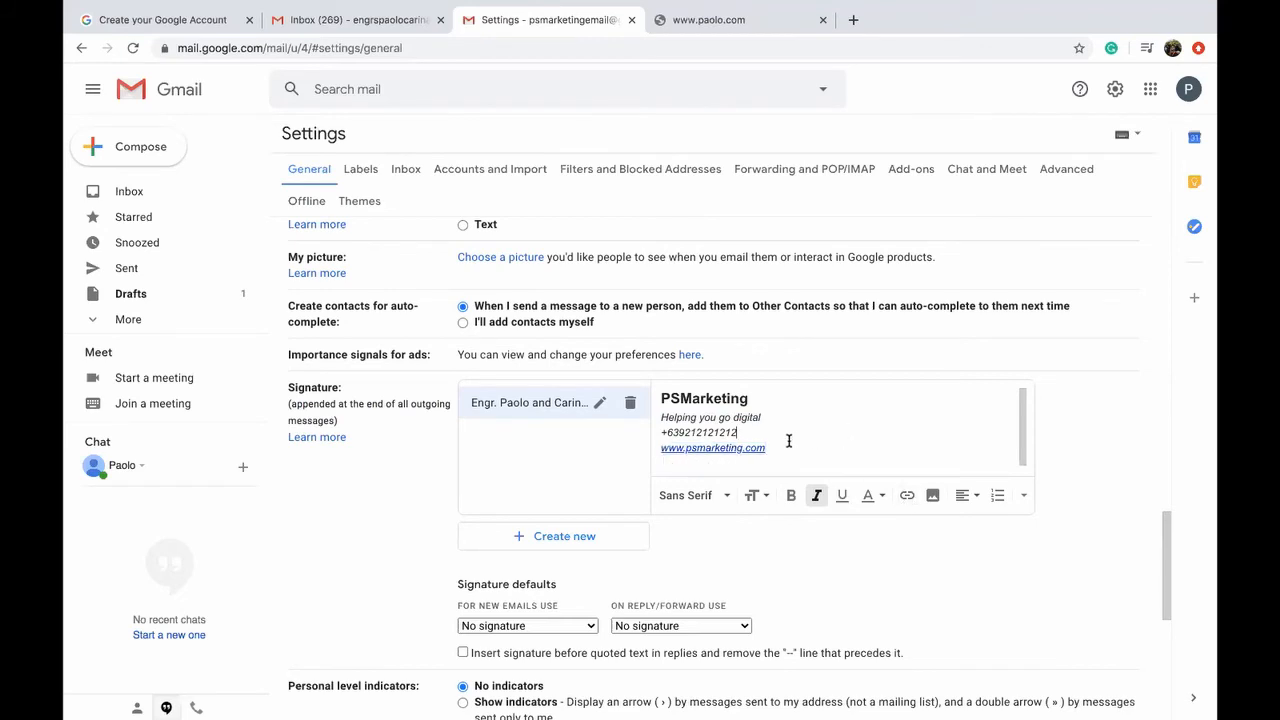
left_click(867, 457)
key("Return")
left_click(660, 397)
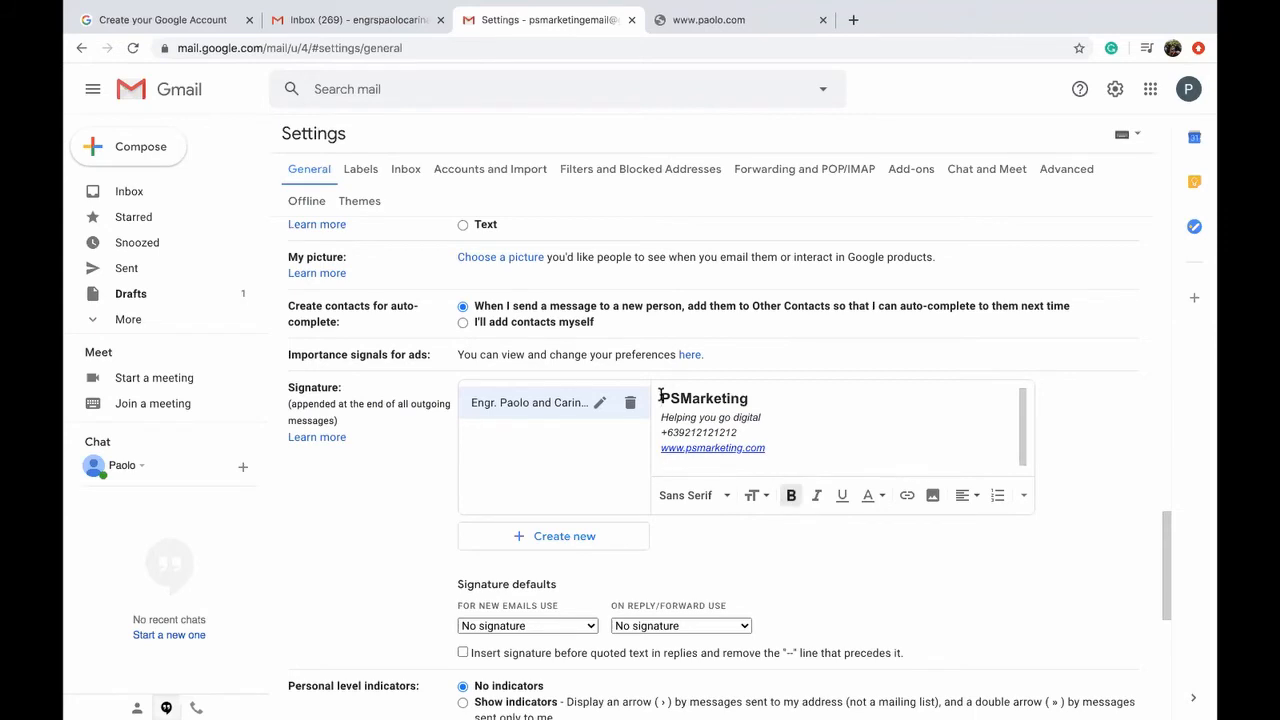
Step: Upload YOU.png into the signature and set the image to Small
left_click(932, 495)
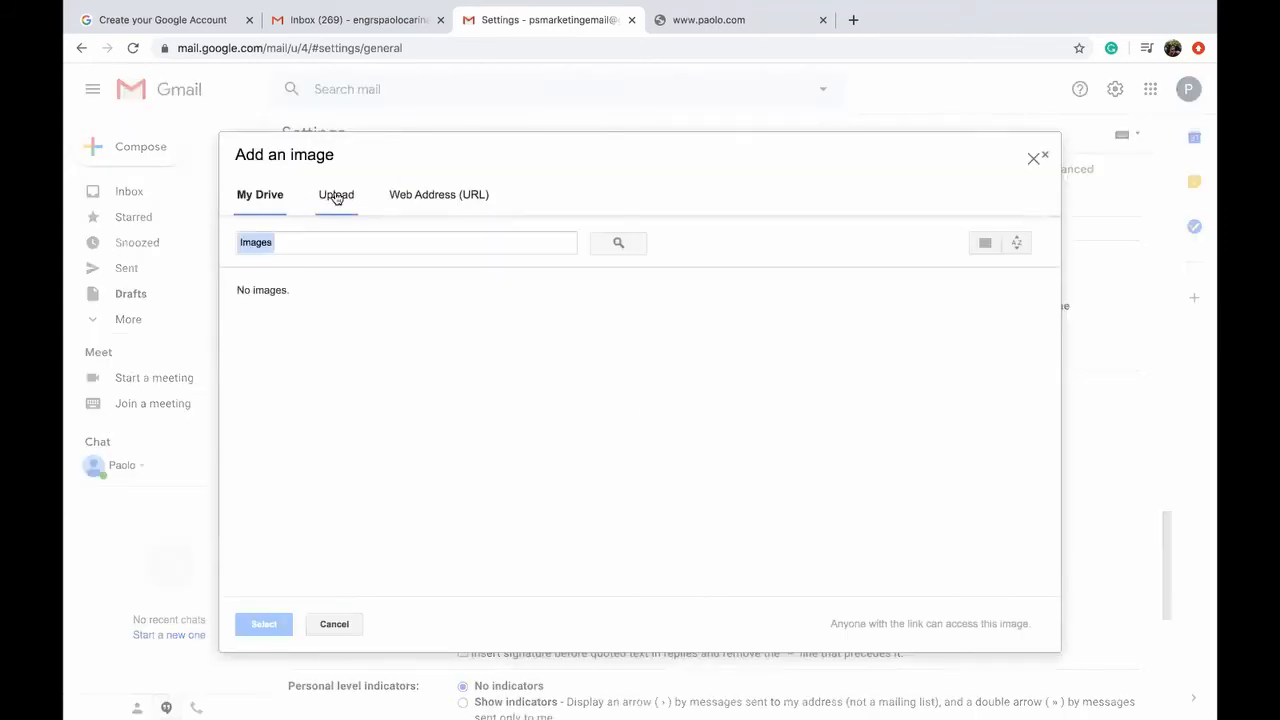
left_click(336, 197)
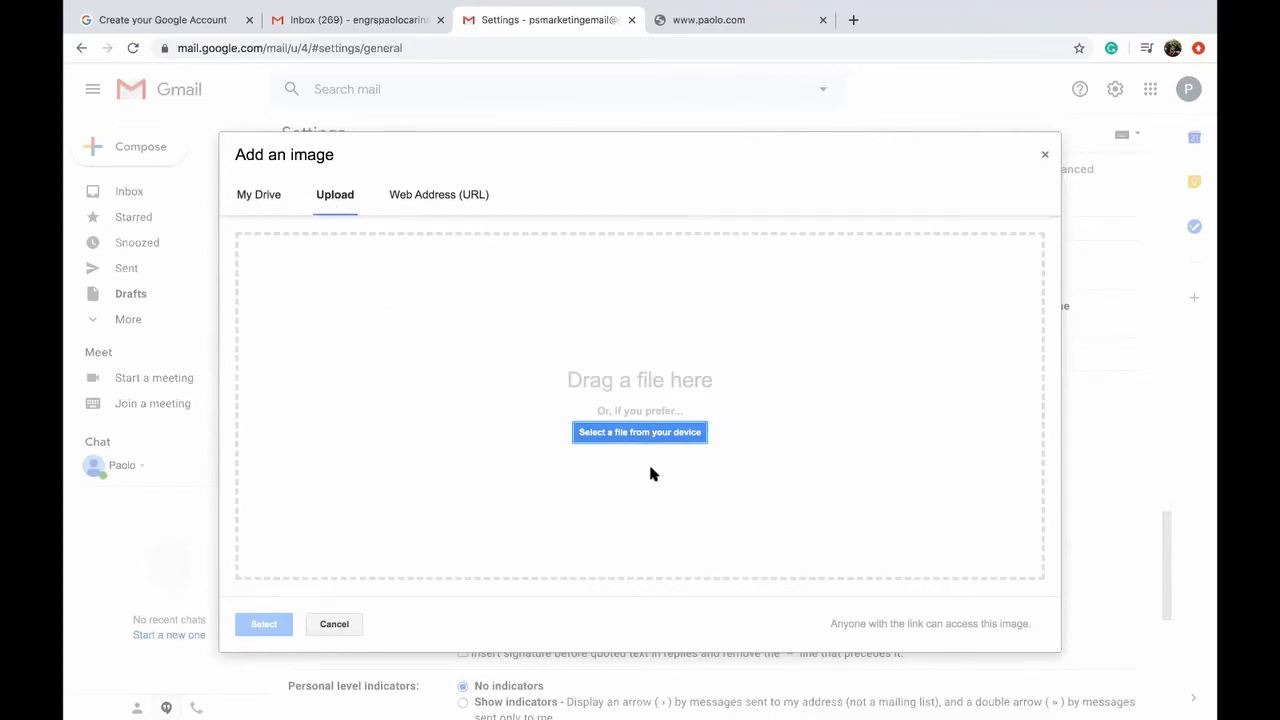
left_click(641, 434)
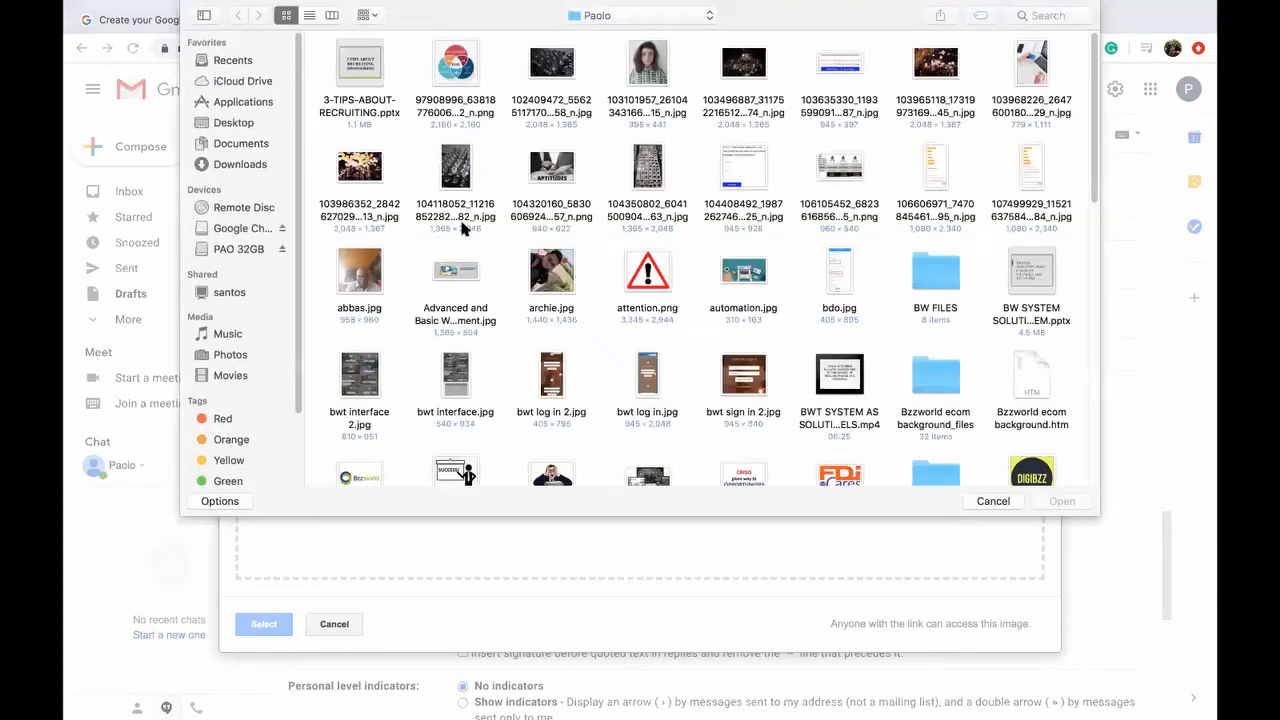
scroll(702, 354, "down", 10)
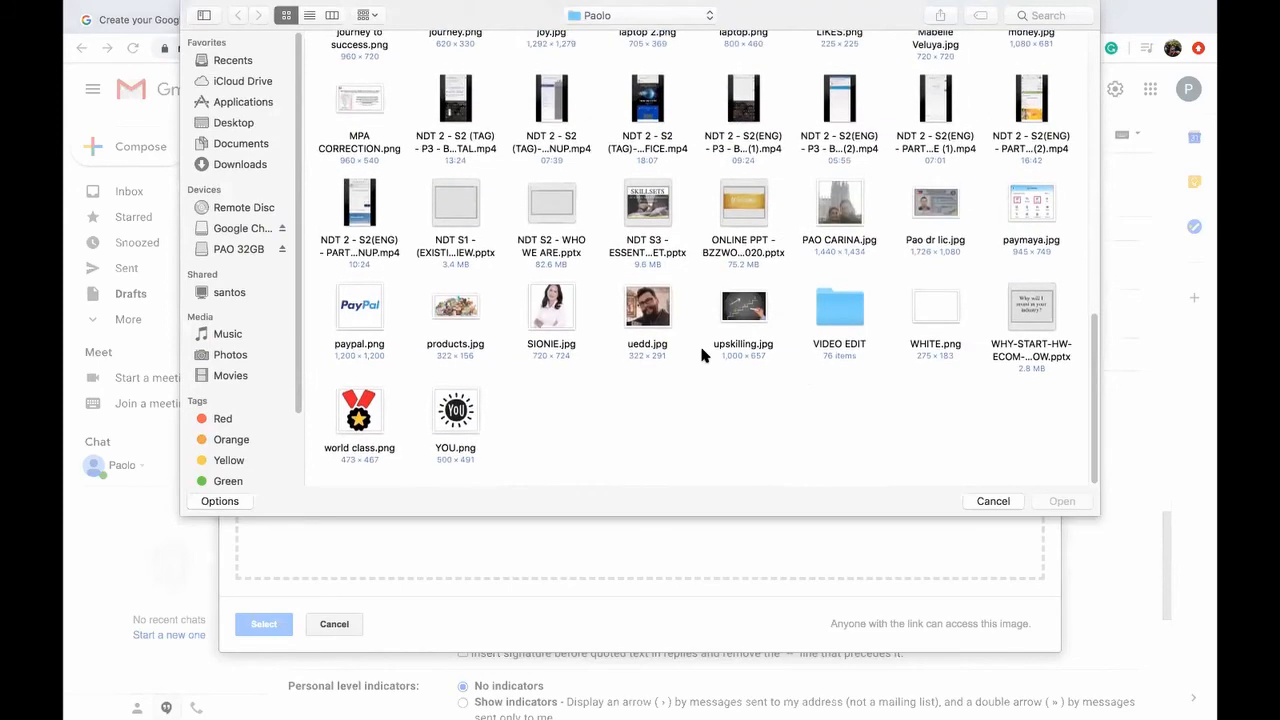
double_click(458, 405)
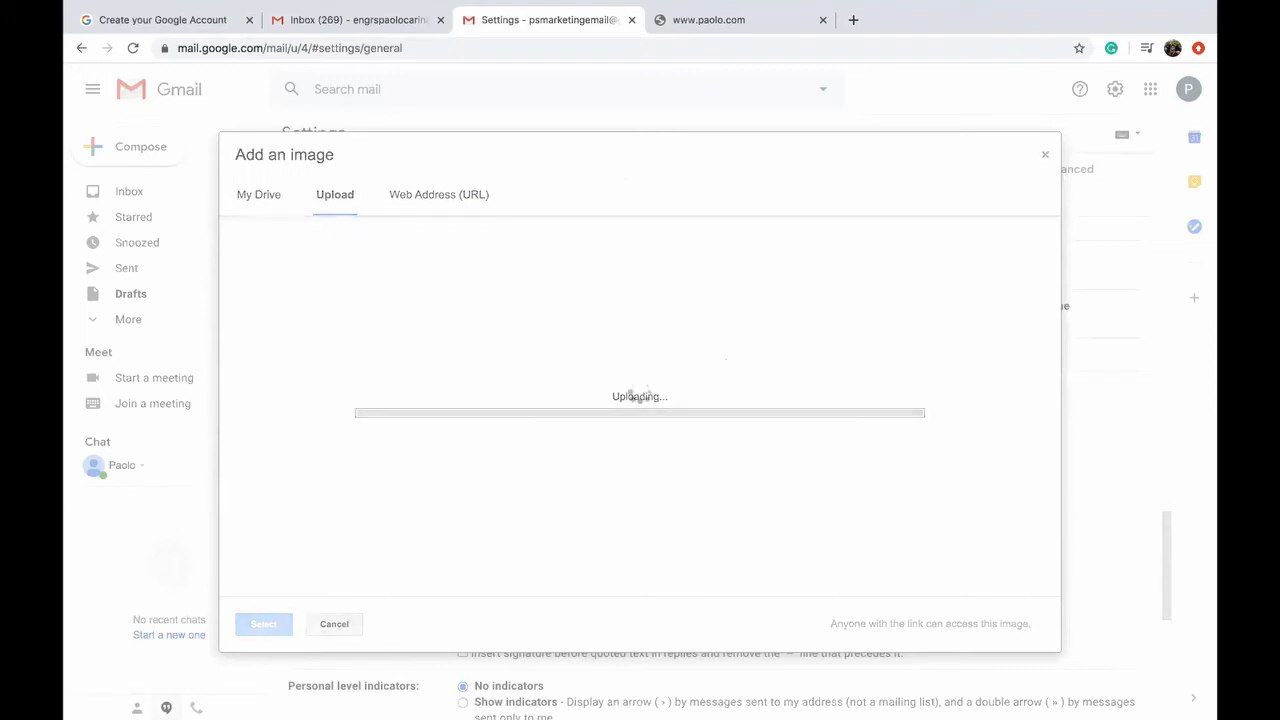
scroll(818, 446, "down", 3)
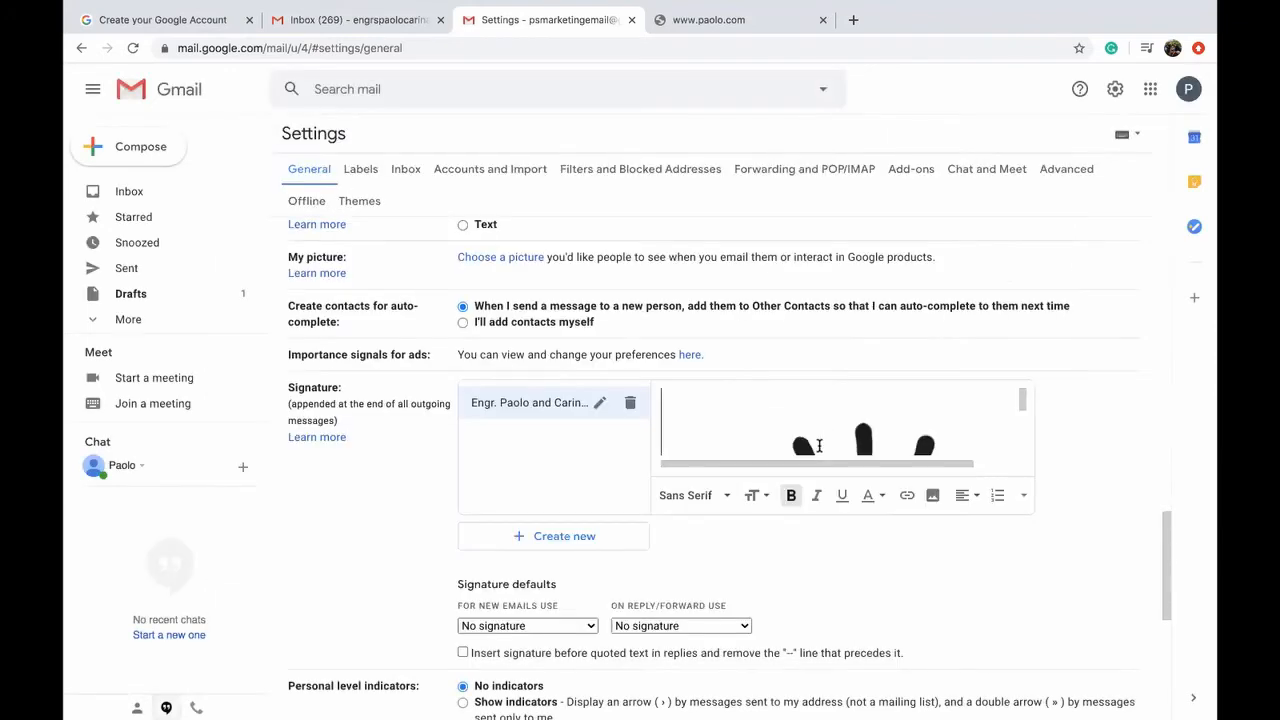
scroll(819, 444, "up", 5)
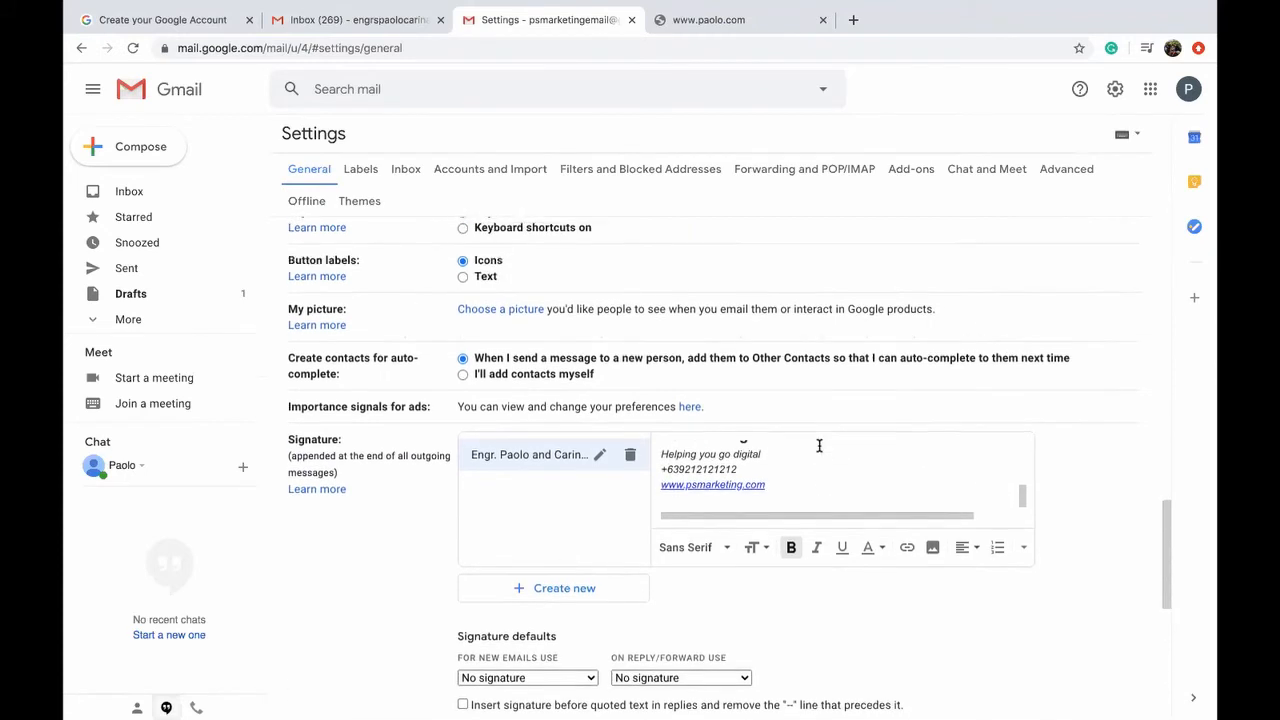
scroll(812, 512, "down", 2)
left_click(810, 510)
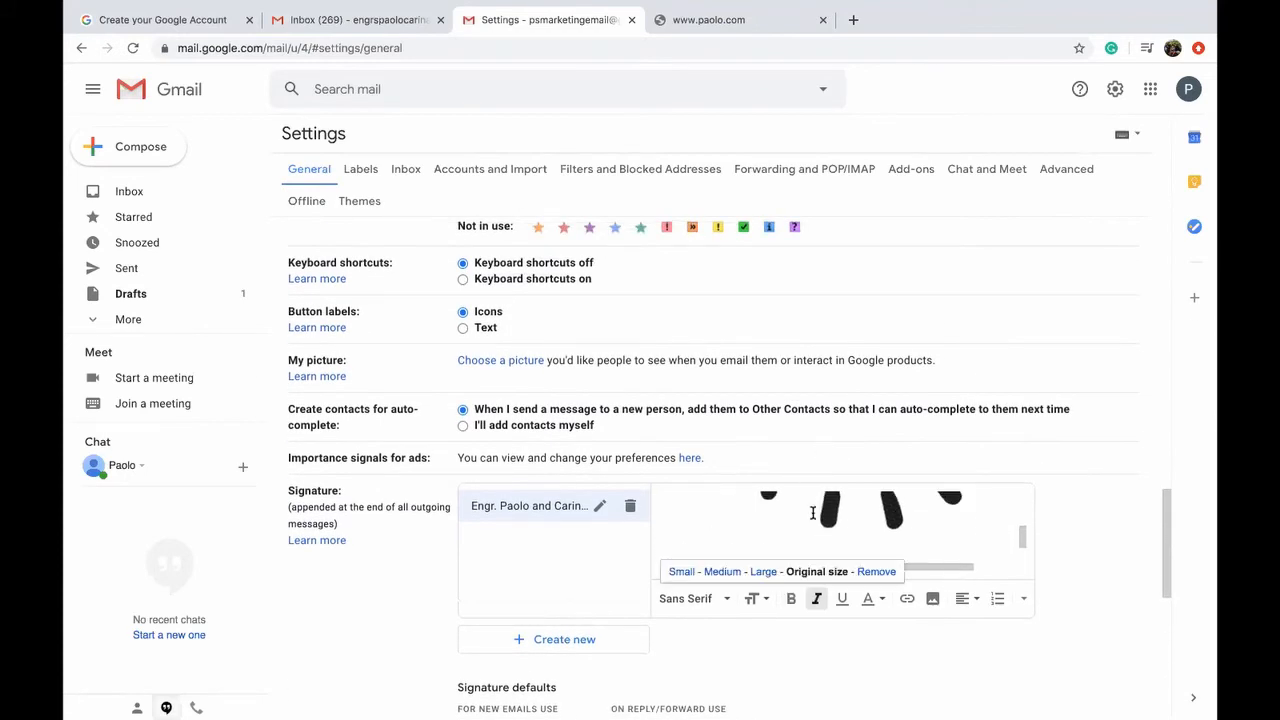
left_click(681, 571)
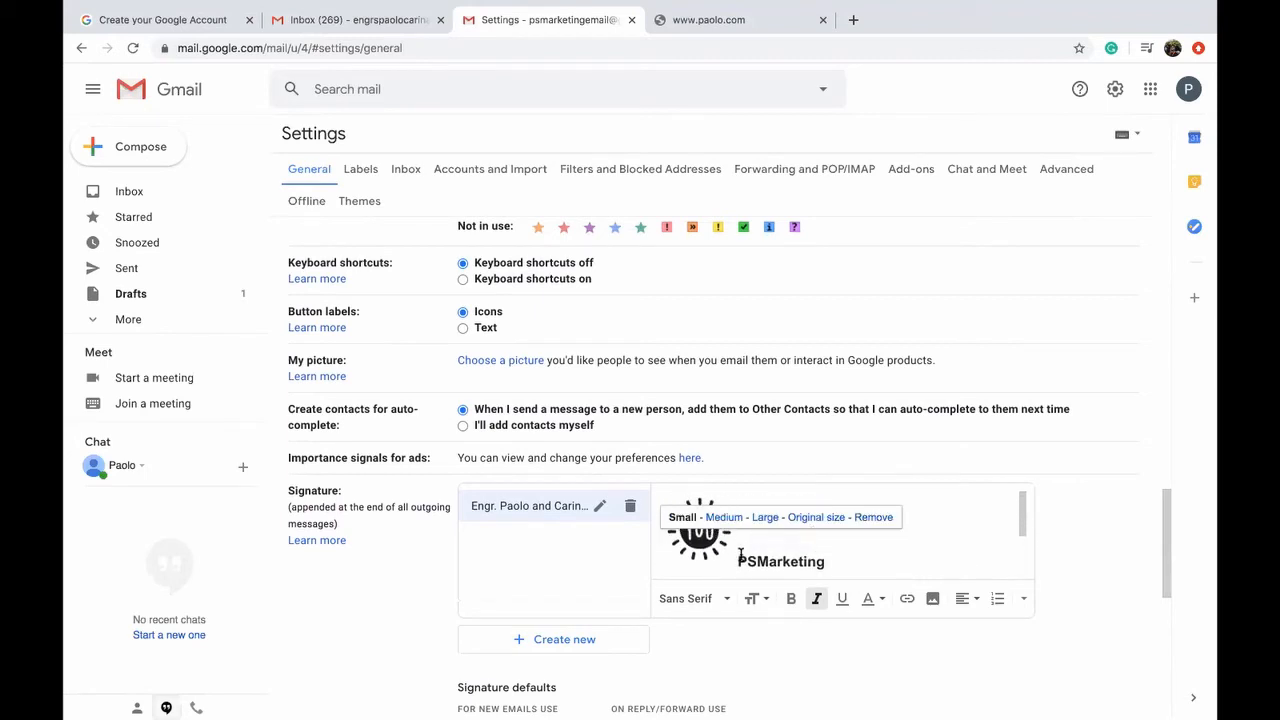
Step: Put PSMarketing on its own line below the logo and save the settings
left_click(741, 556)
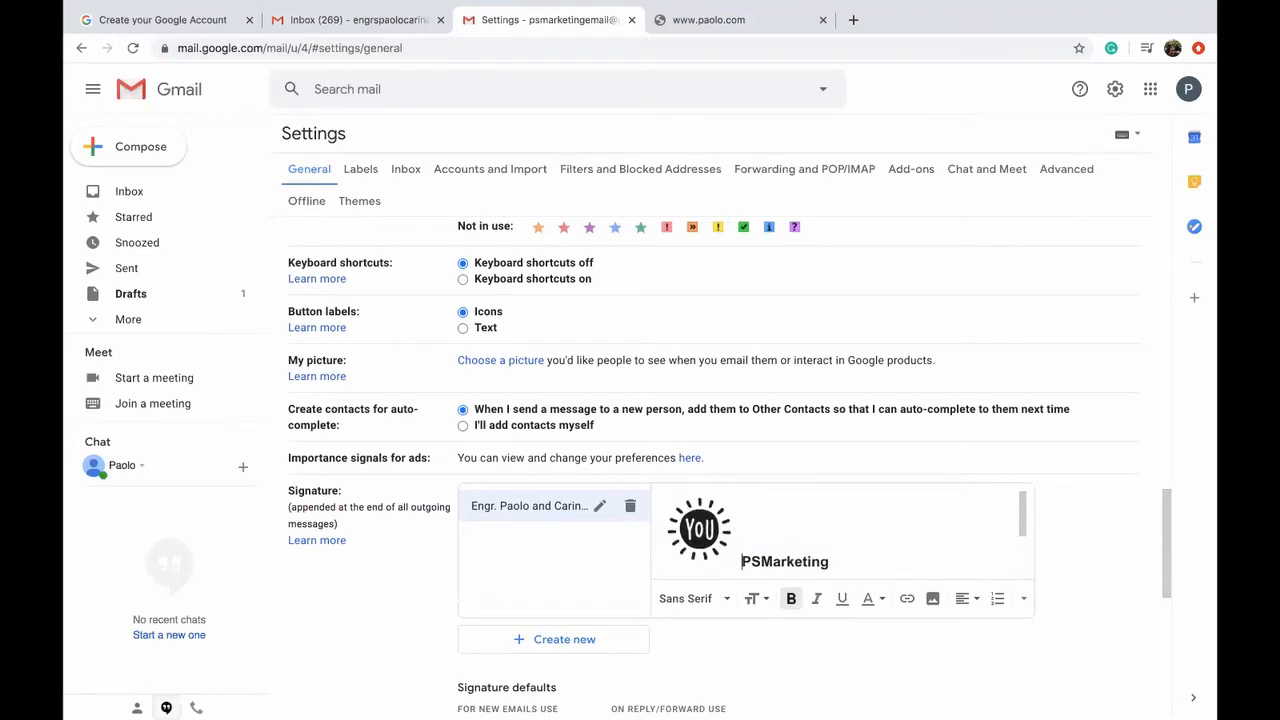
scroll(741, 556, "down", 1)
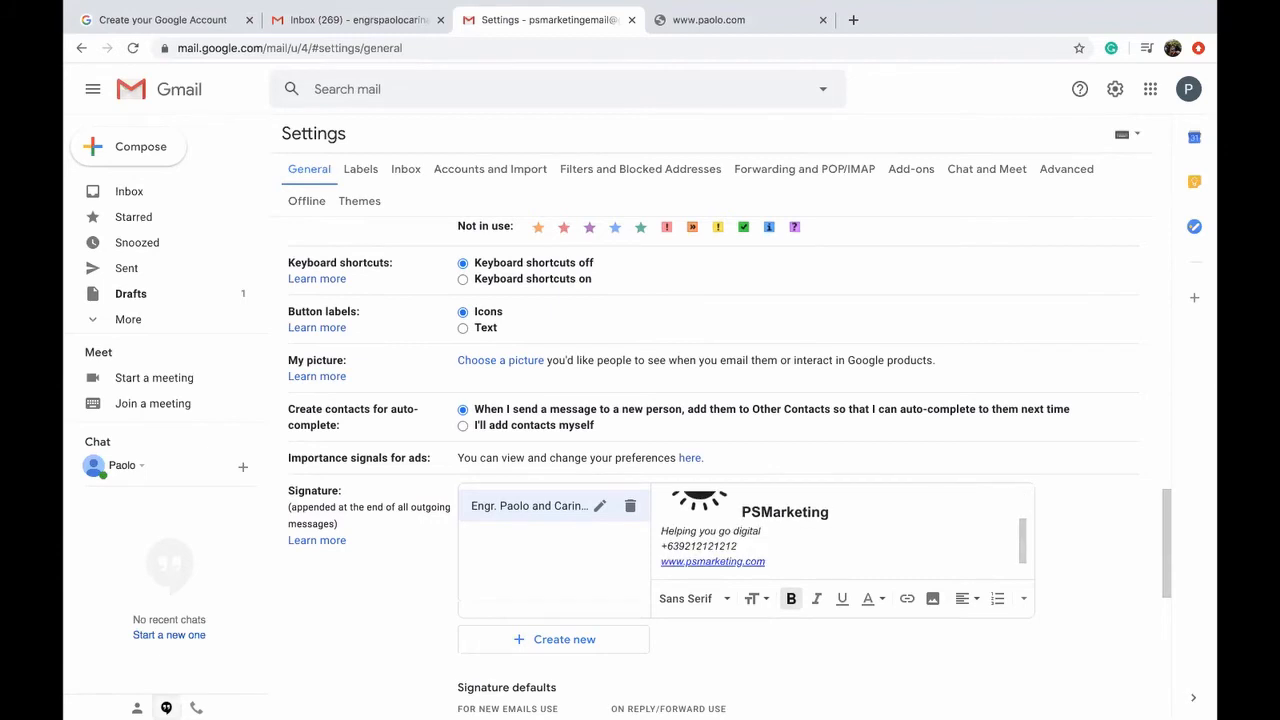
scroll(741, 556, "up", 1)
scroll(748, 537, "down", 1)
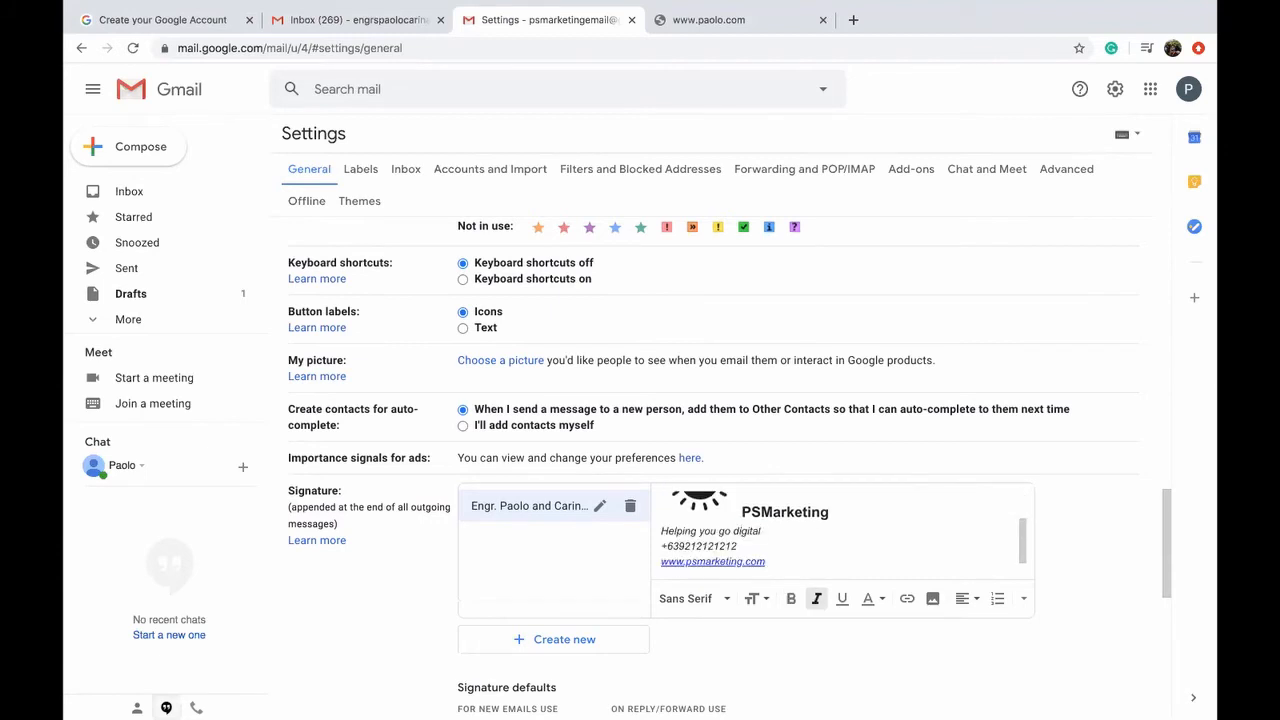
left_click(741, 511)
key("Return")
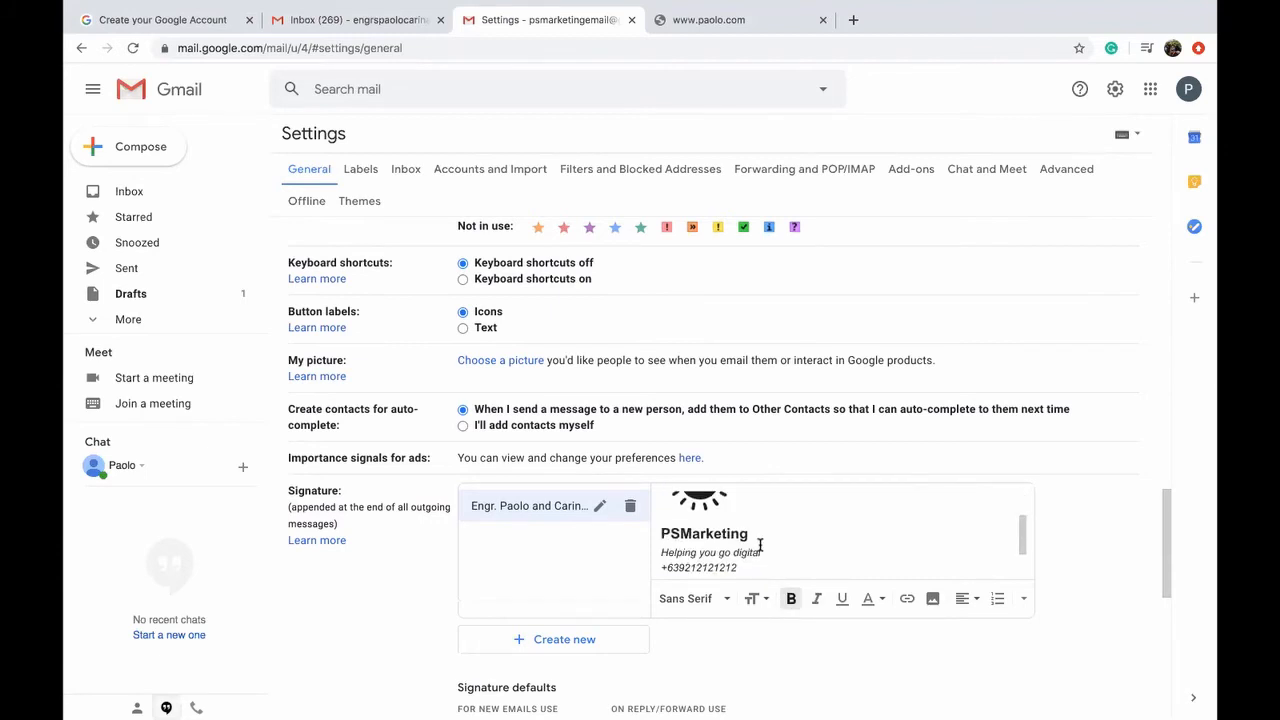
scroll(783, 540, "down", 1)
scroll(783, 540, "up", 2)
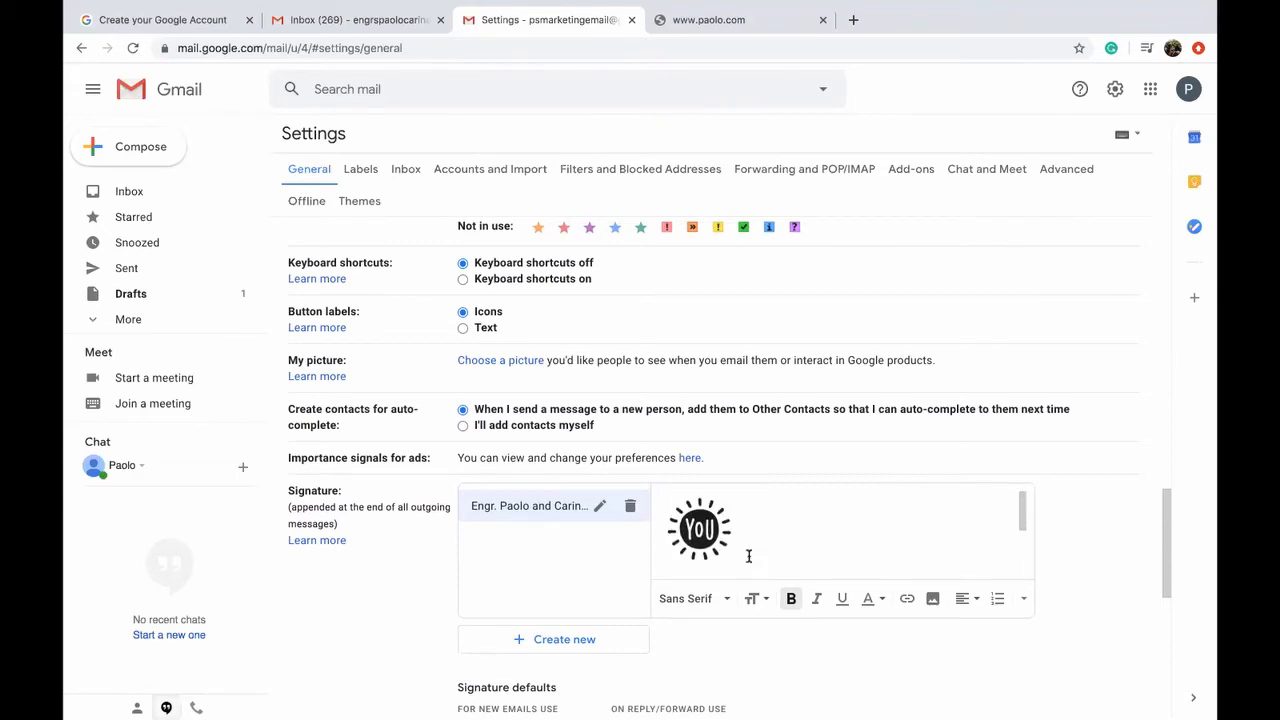
scroll(752, 560, "down", 2)
scroll(752, 560, "down", 1)
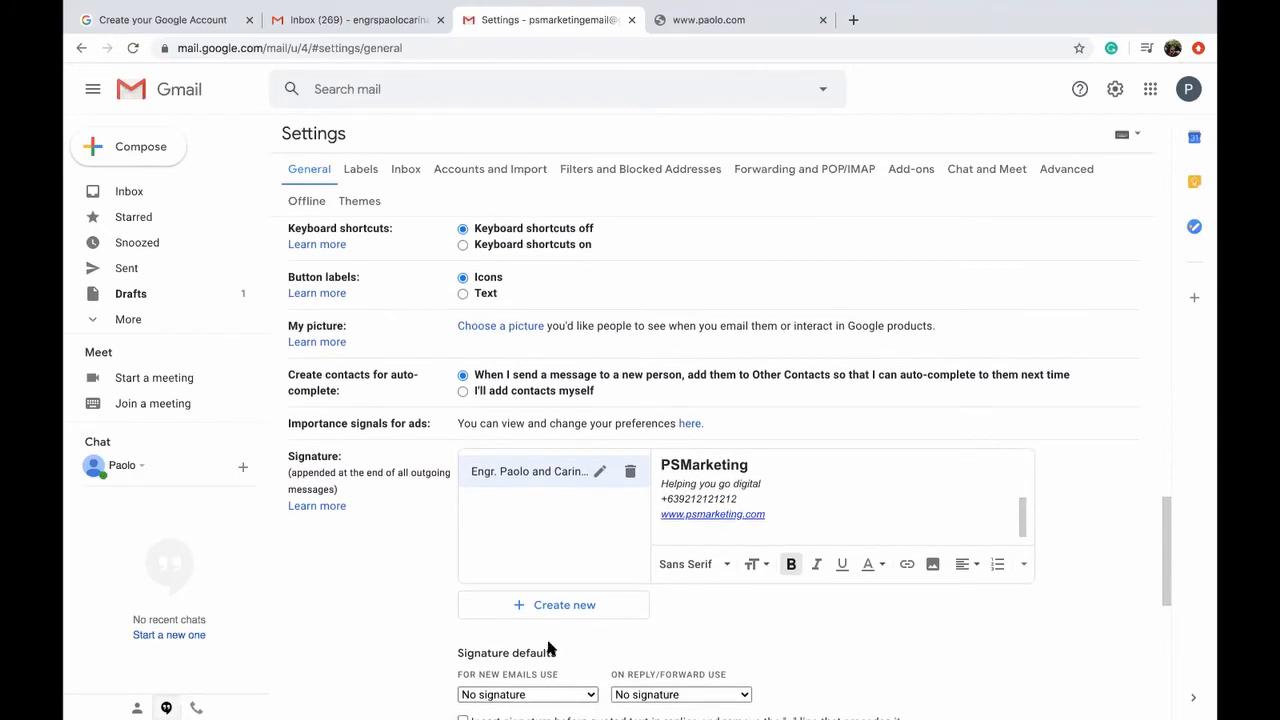
scroll(548, 649, "down", 5)
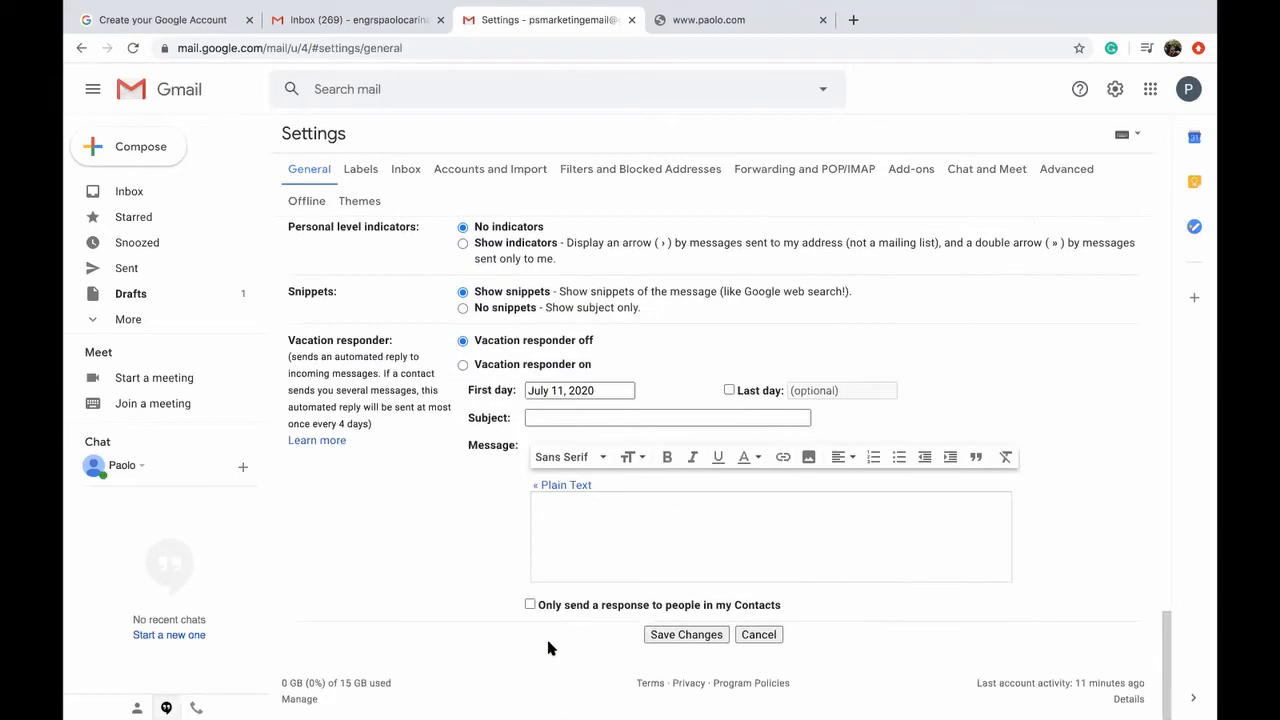
left_click(672, 635)
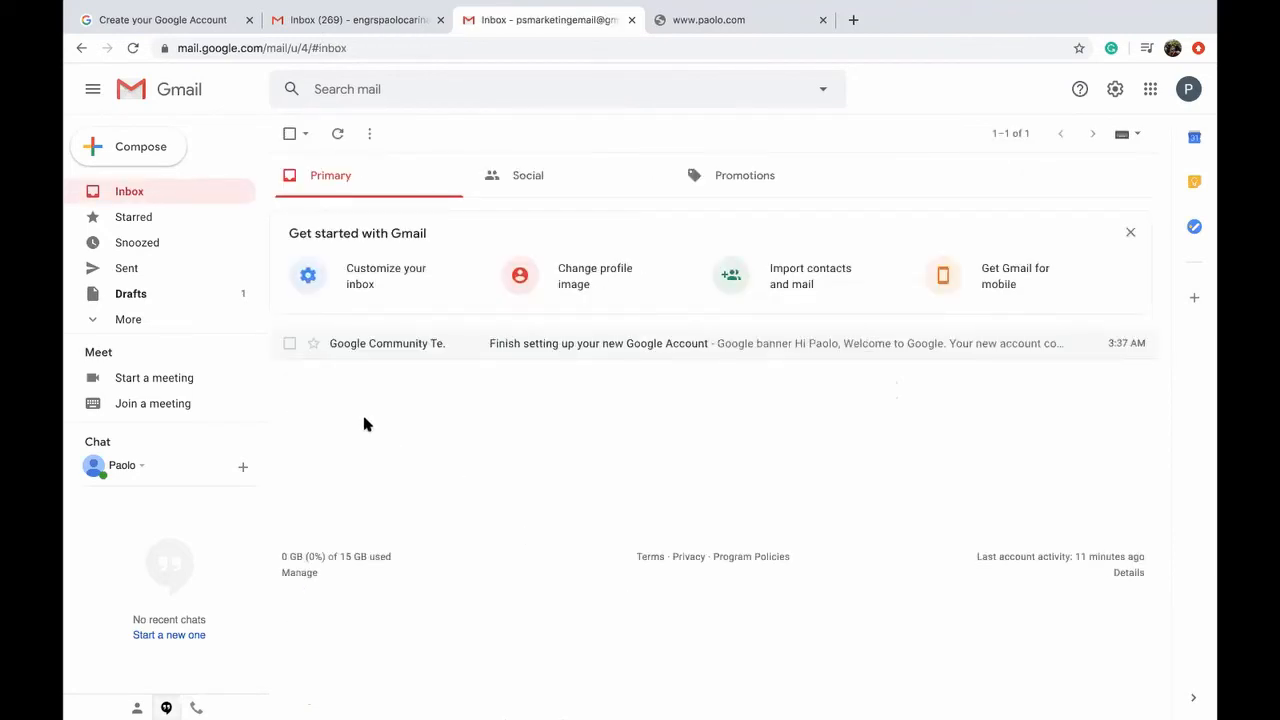
Step: Compose a new message with the saved PSMarketing signature, then select another tab's web address
left_click(147, 160)
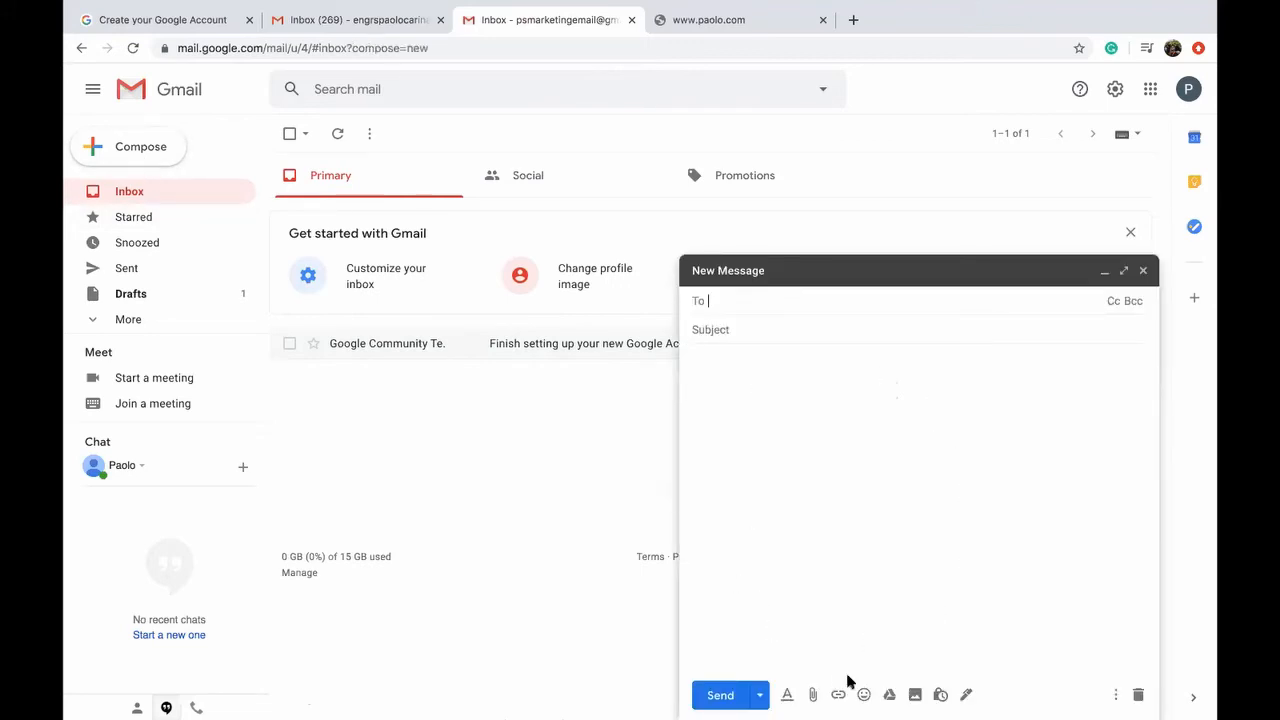
left_click(966, 694)
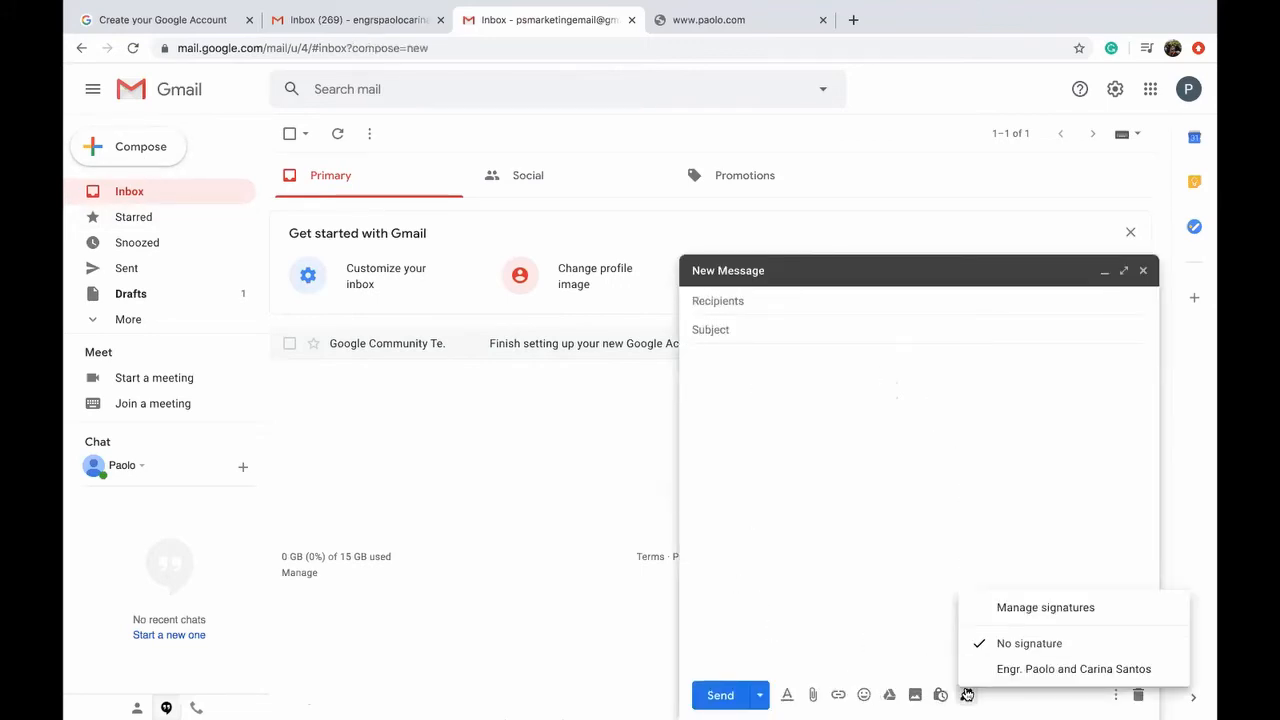
left_click(1058, 669)
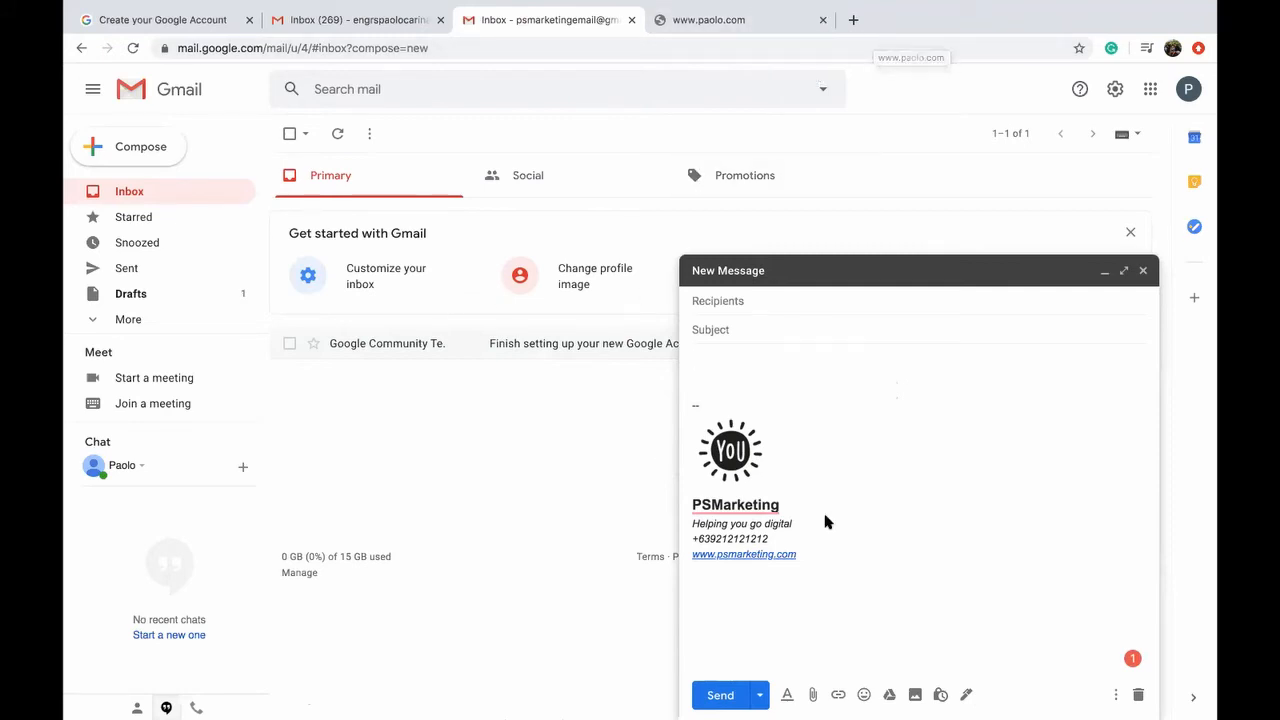
left_click(708, 20)
left_click(579, 48)
Step: Search Google for 'email' signature and open HubSpot's free email signature generator result
type("email")
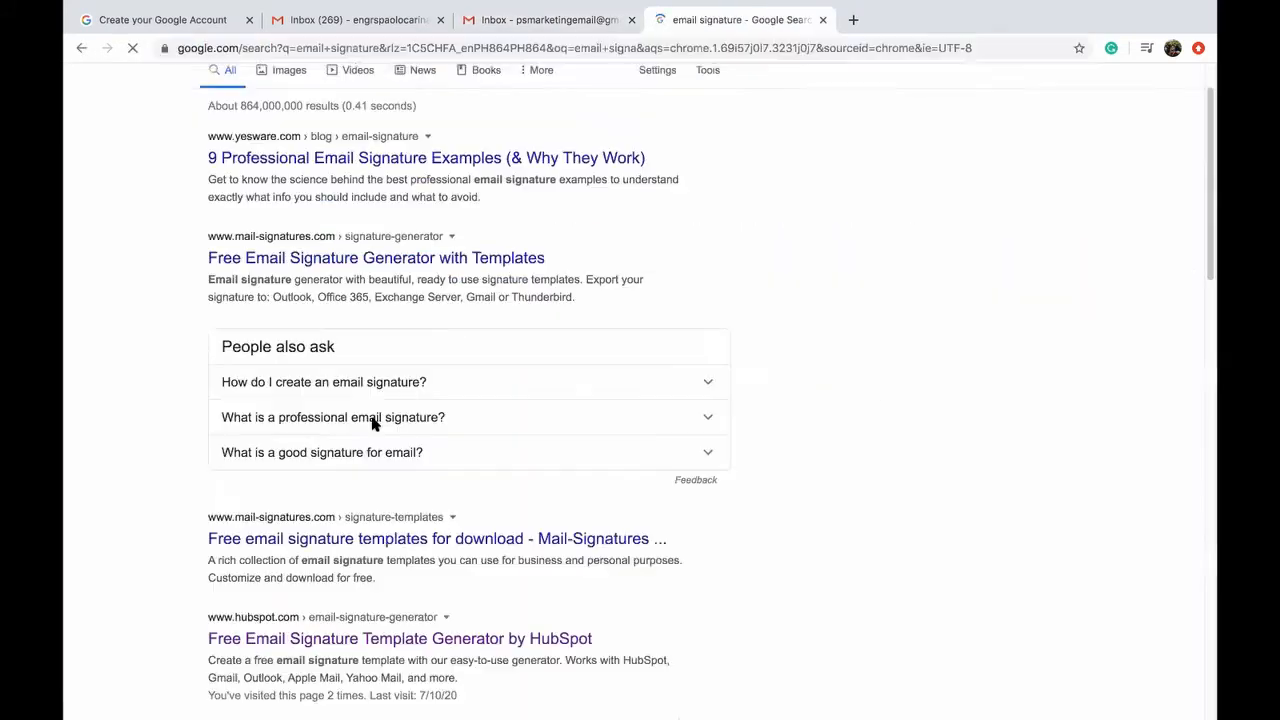
scroll(372, 423, "down", 1)
scroll(348, 532, "down", 2)
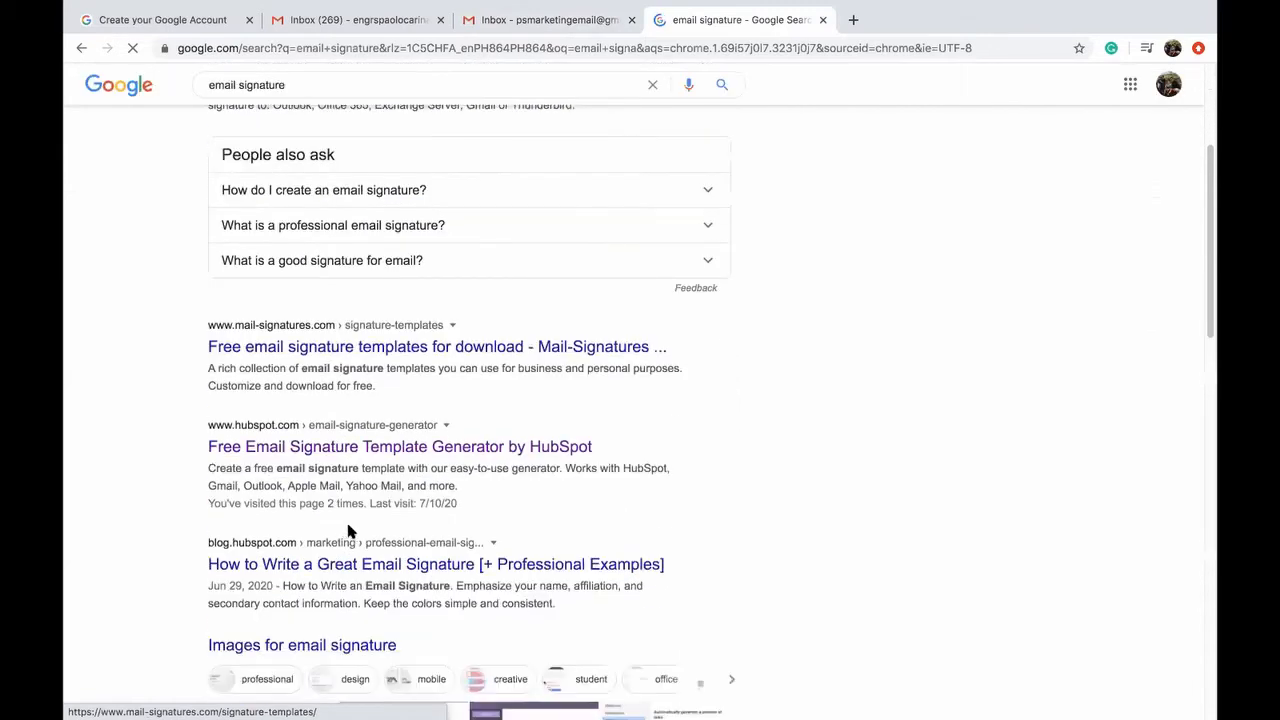
scroll(386, 607, "down", 2)
scroll(300, 528, "up", 3)
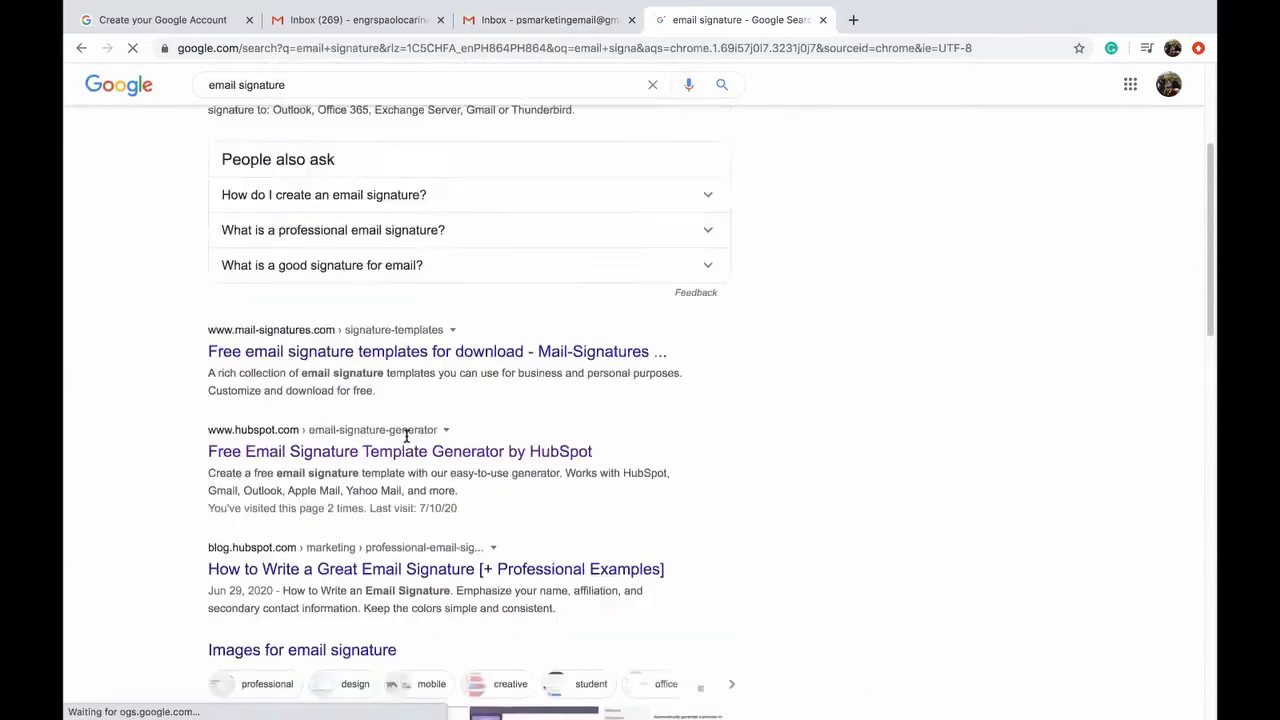
scroll(349, 491, "down", 3)
scroll(355, 525, "down", 1)
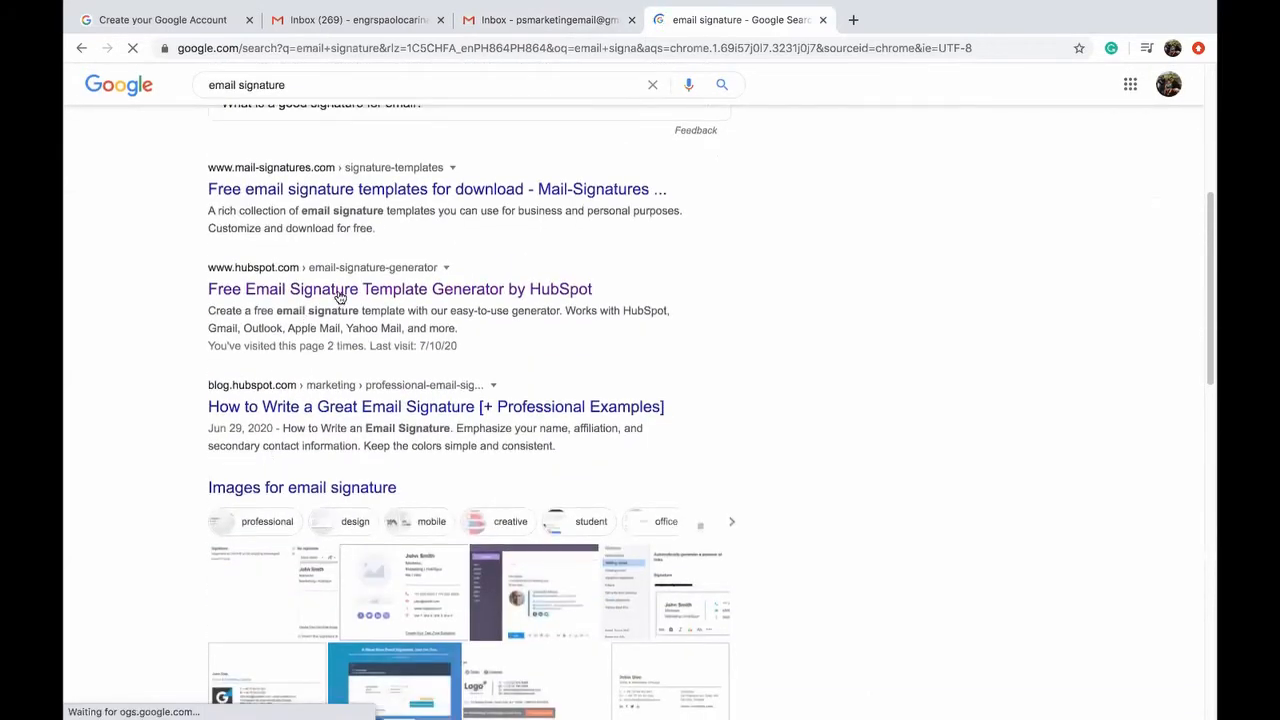
left_click(347, 289)
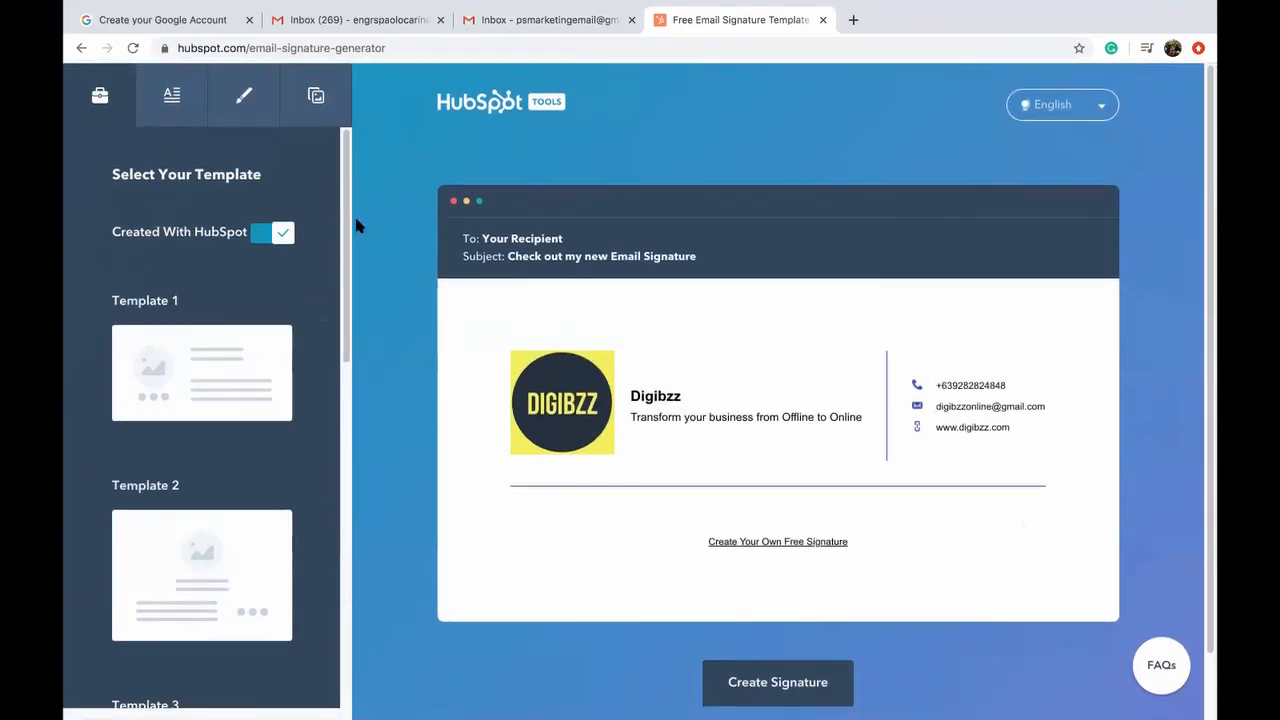
Step: Apply the Template 1 layout and switch off the 'Created With HubSpot' credit link
left_click(177, 388)
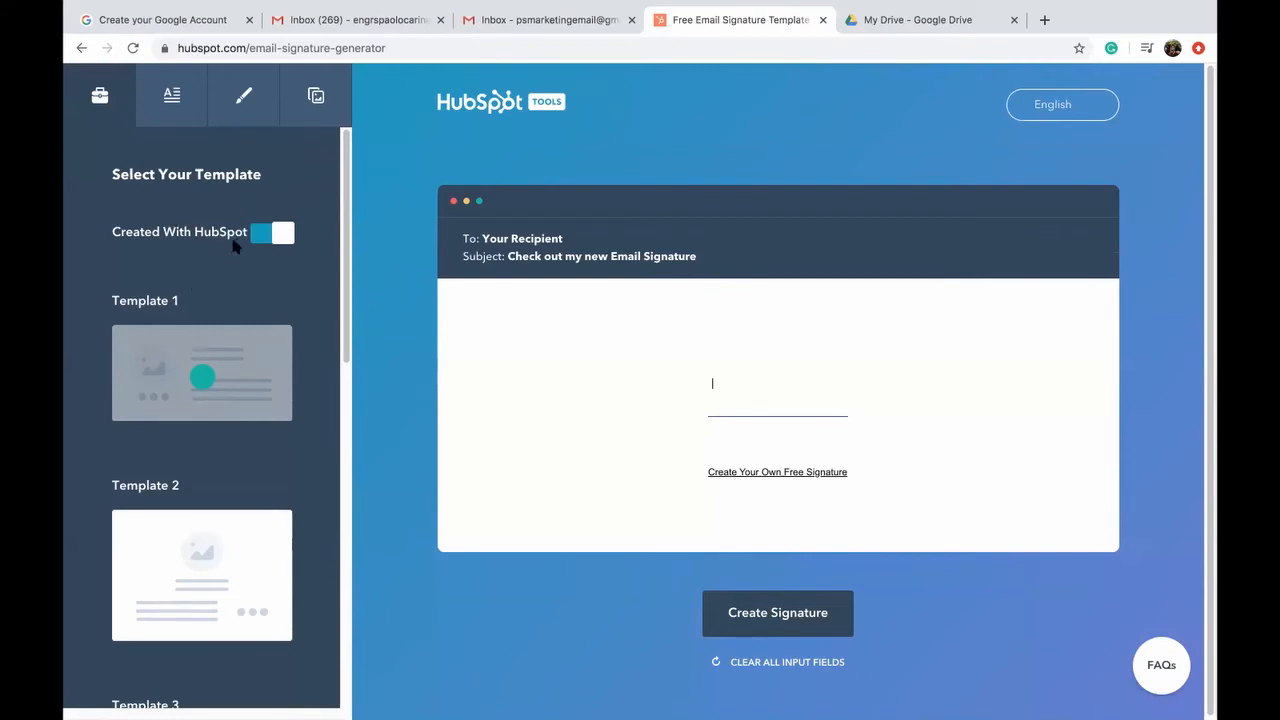
scroll(191, 337, "down", 1)
scroll(185, 300, "up", 1)
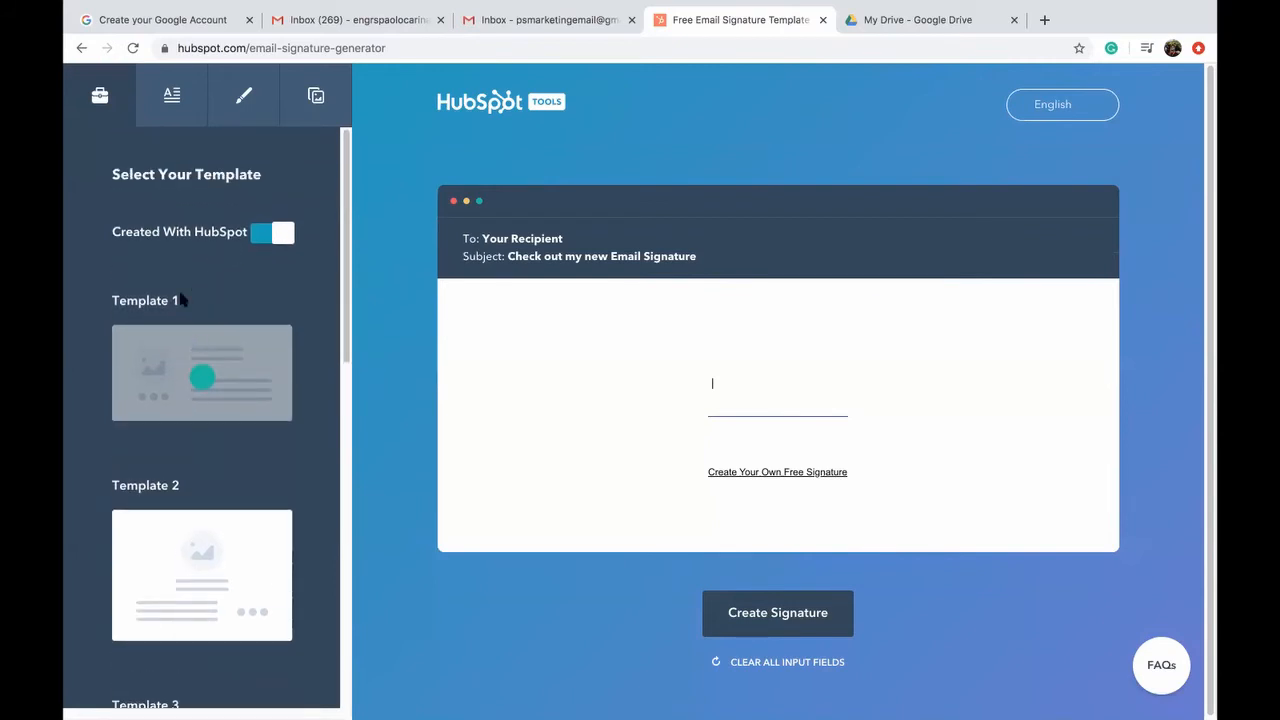
left_click(283, 236)
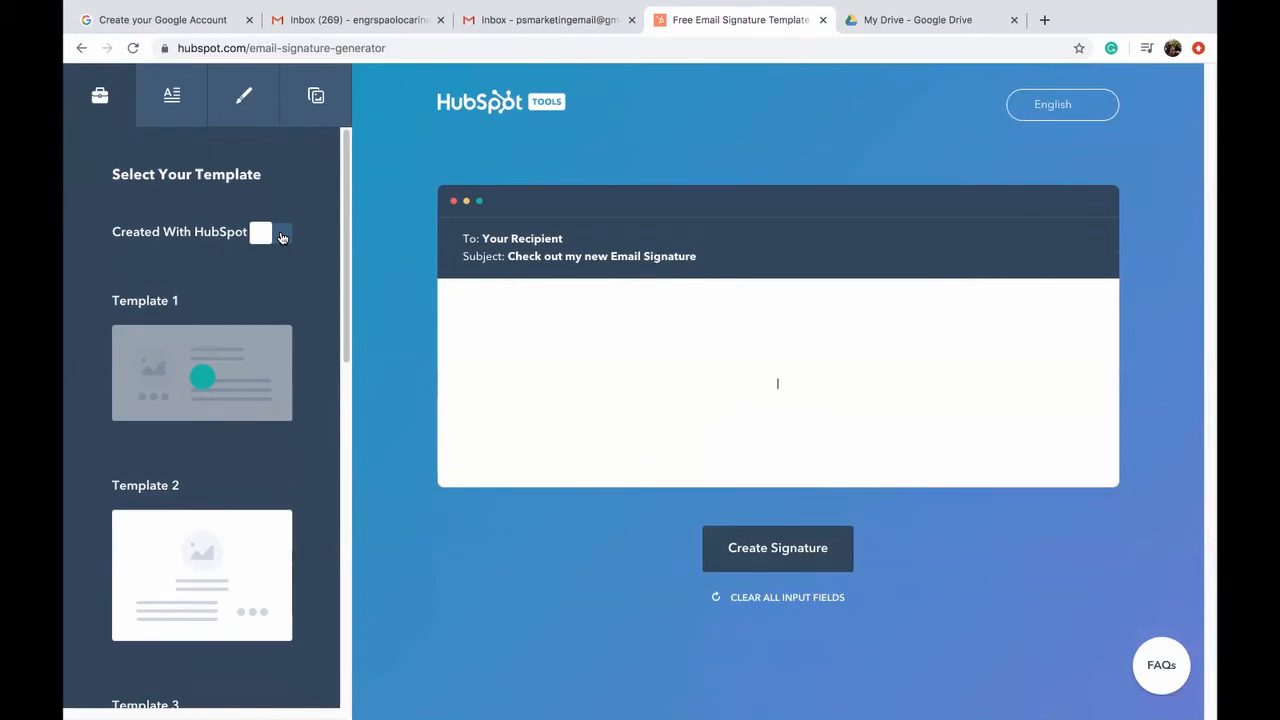
left_click(283, 236)
left_click(283, 236)
left_click(262, 236)
left_click(262, 236)
scroll(232, 305, "down", 2)
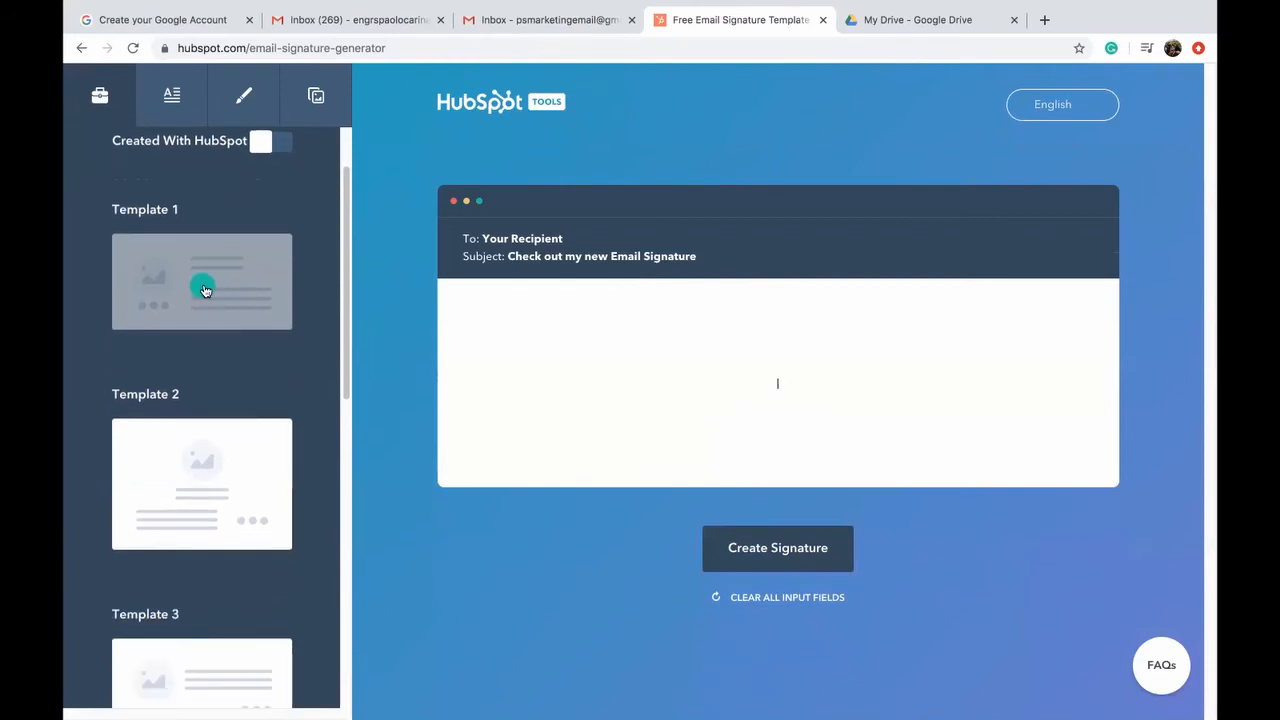
Step: Change the layout to Template 3 and bring up the signature details form
left_click(200, 483)
scroll(200, 485, "down", 5)
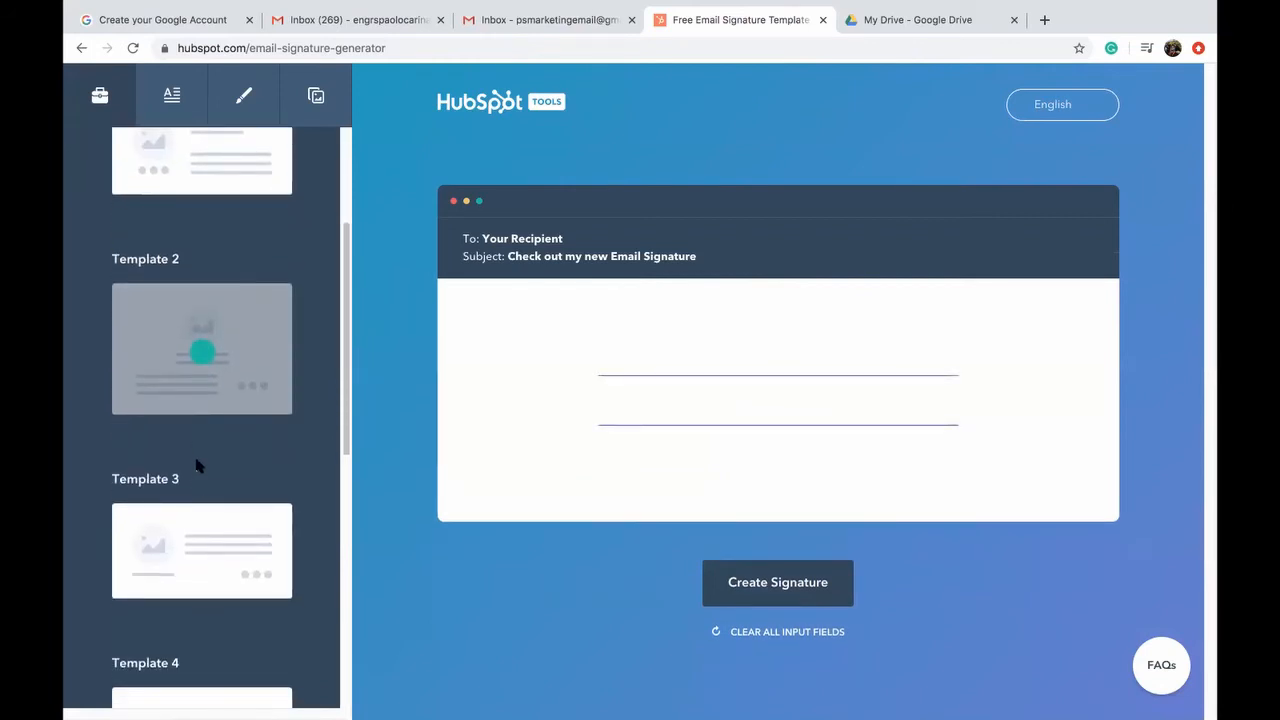
left_click(210, 430)
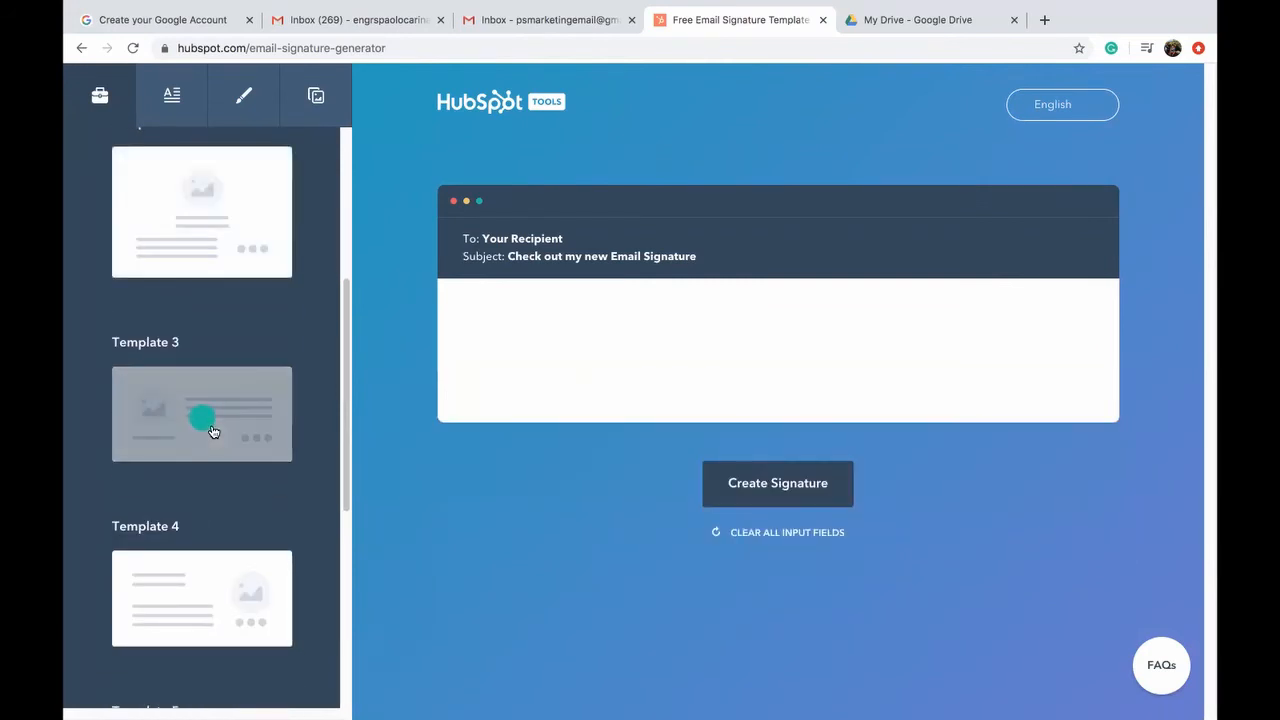
scroll(213, 432, "down", 3)
scroll(220, 595, "down", 8)
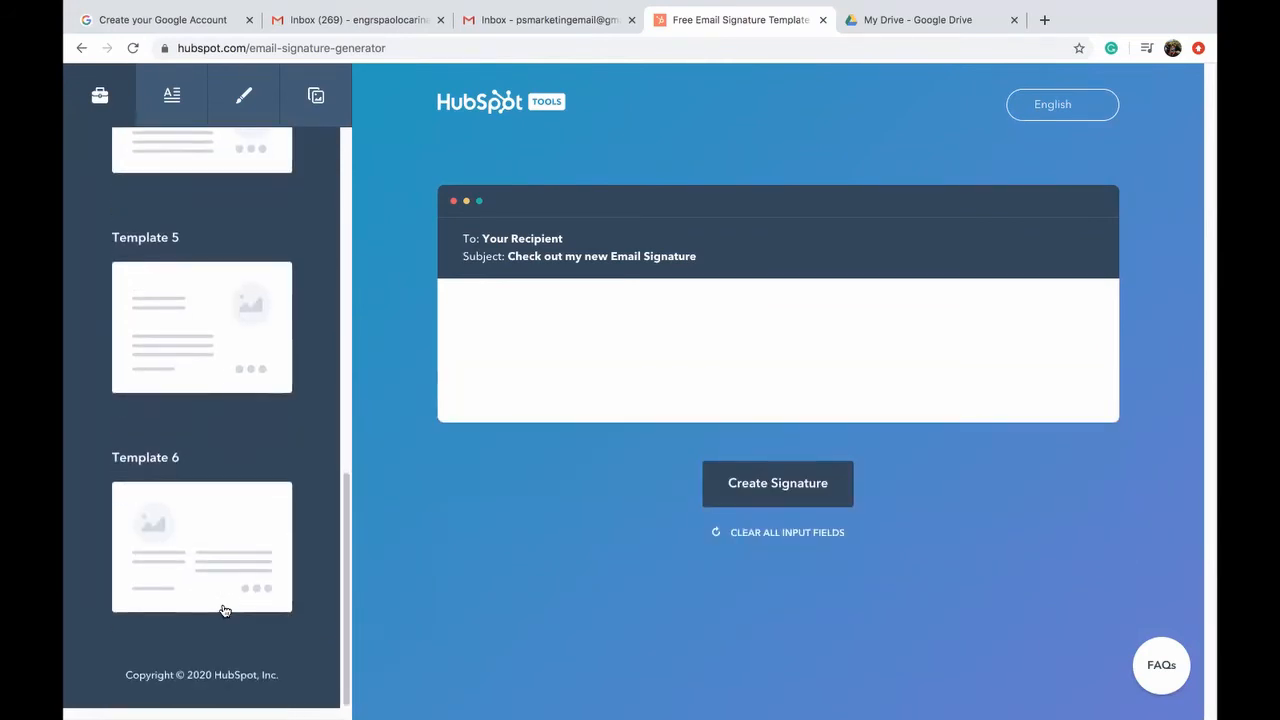
scroll(224, 610, "up", 8)
scroll(225, 611, "up", 4)
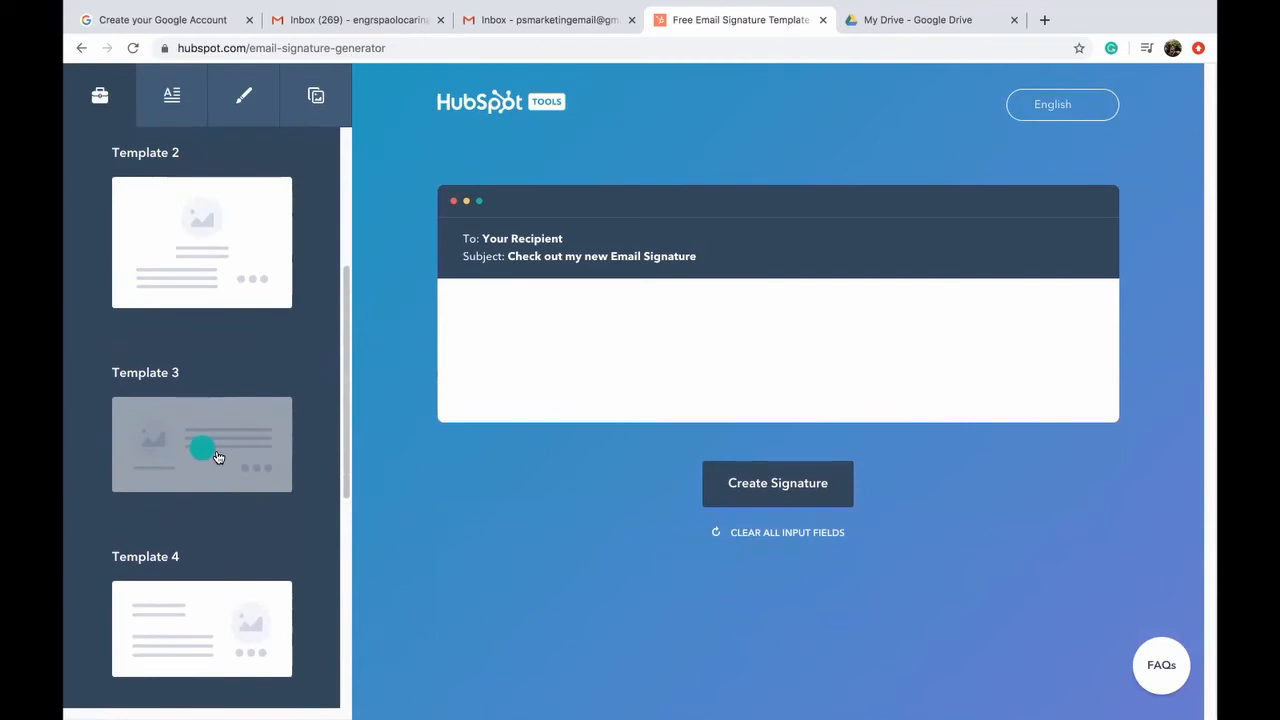
left_click(172, 95)
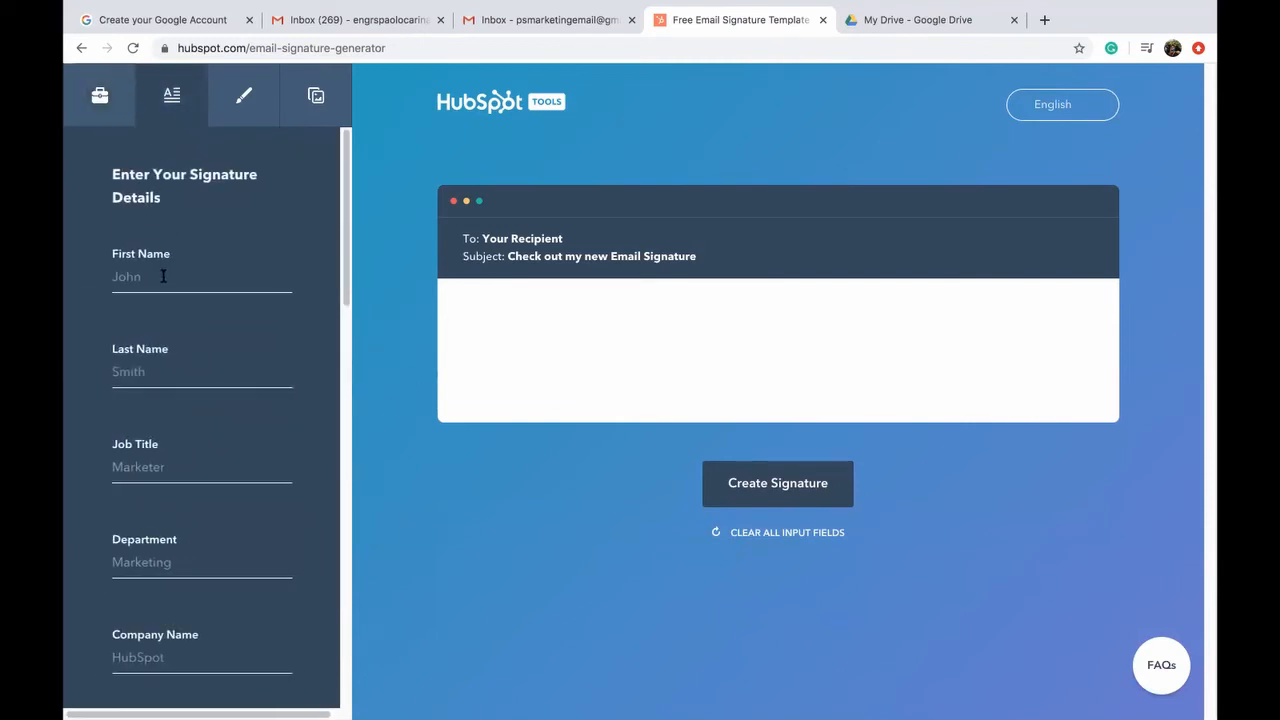
Step: Enter PSMarketing as the first name and fill in the office phone number
left_click(163, 276)
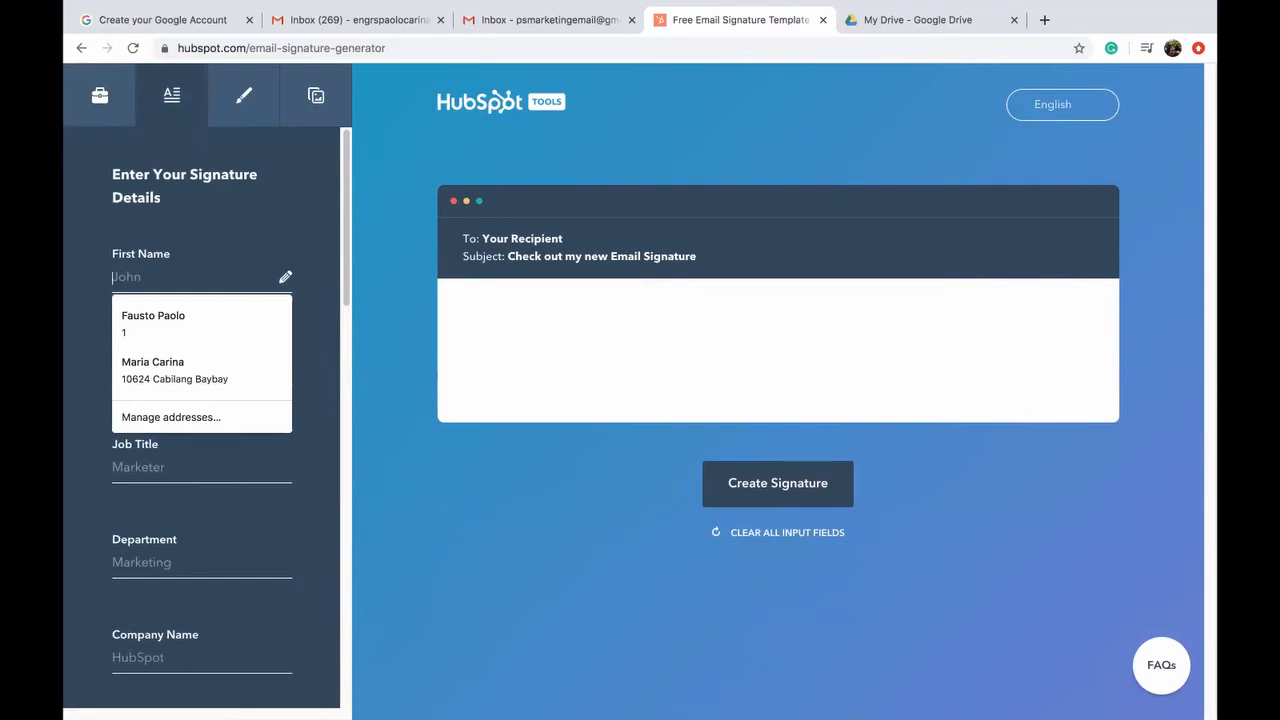
type("PSMarketing")
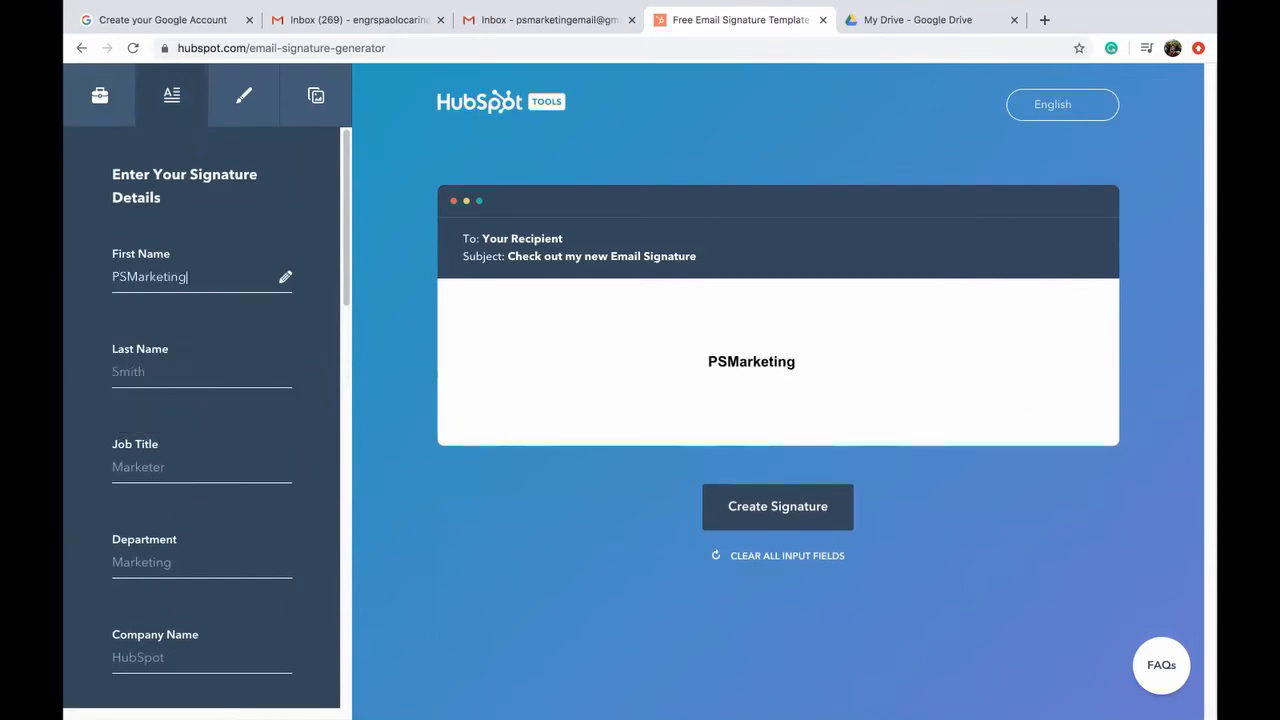
scroll(174, 374, "down", 3)
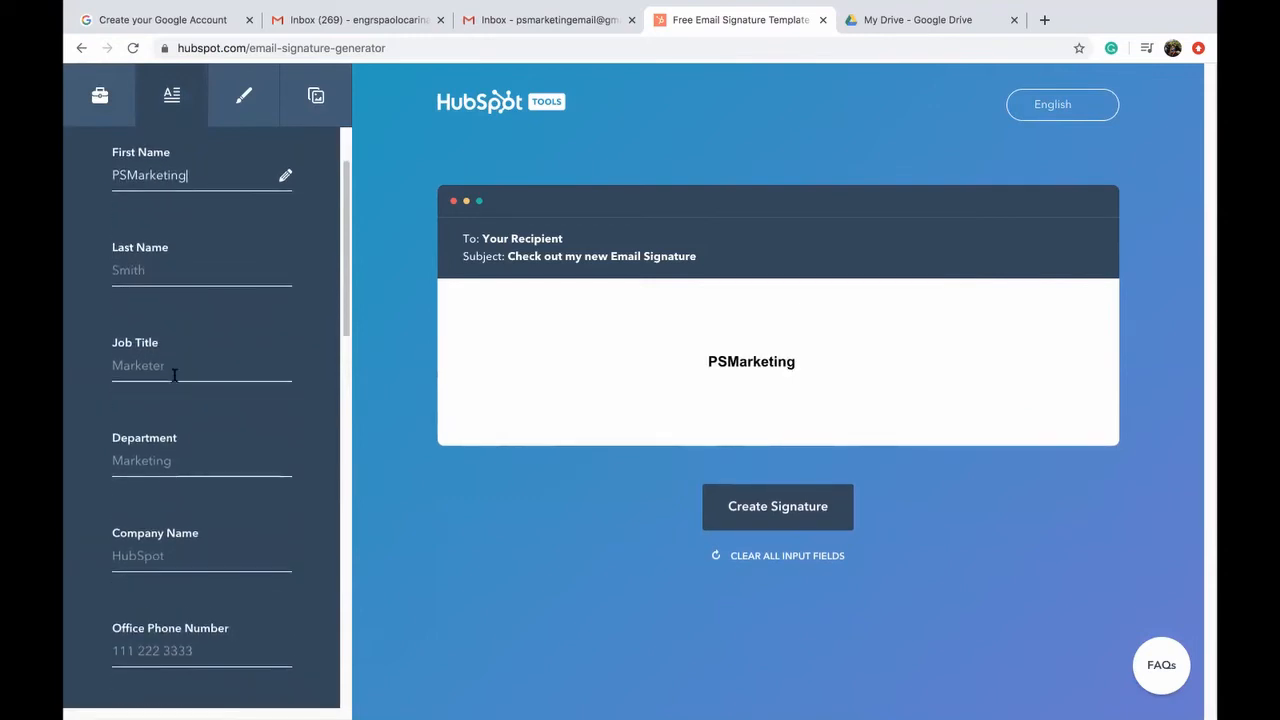
scroll(174, 381, "down", 3)
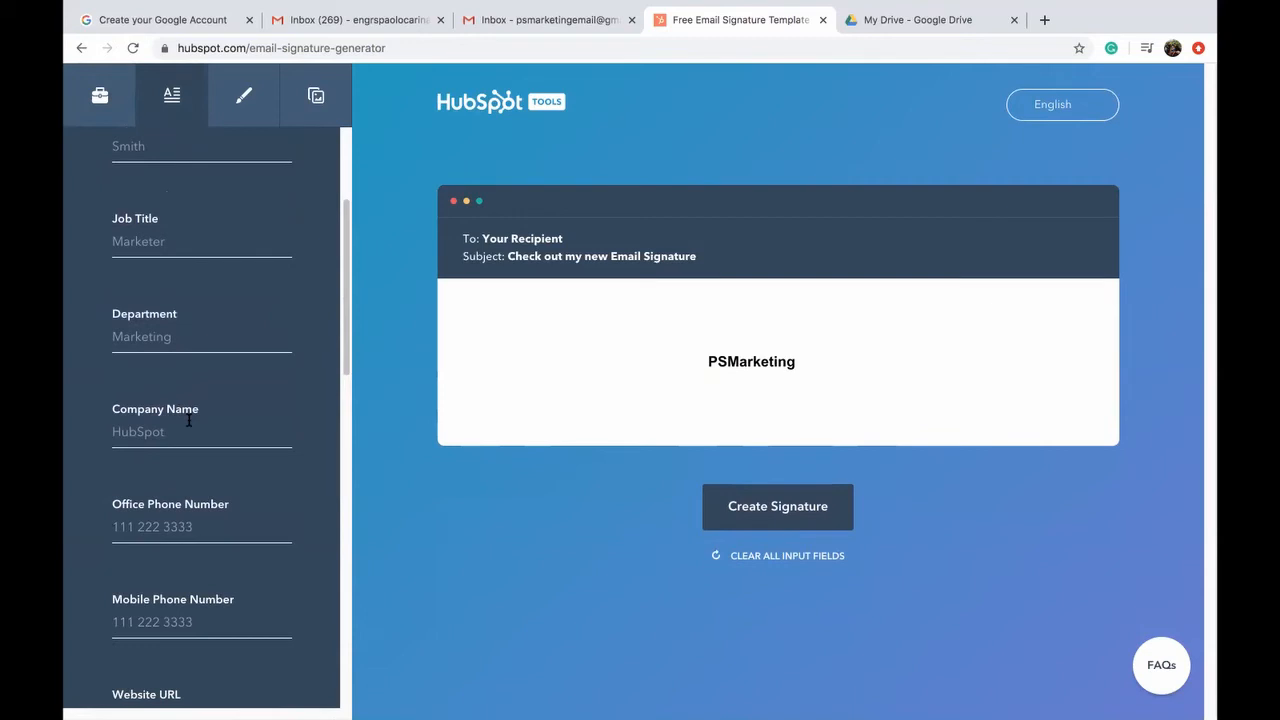
scroll(188, 421, "down", 3)
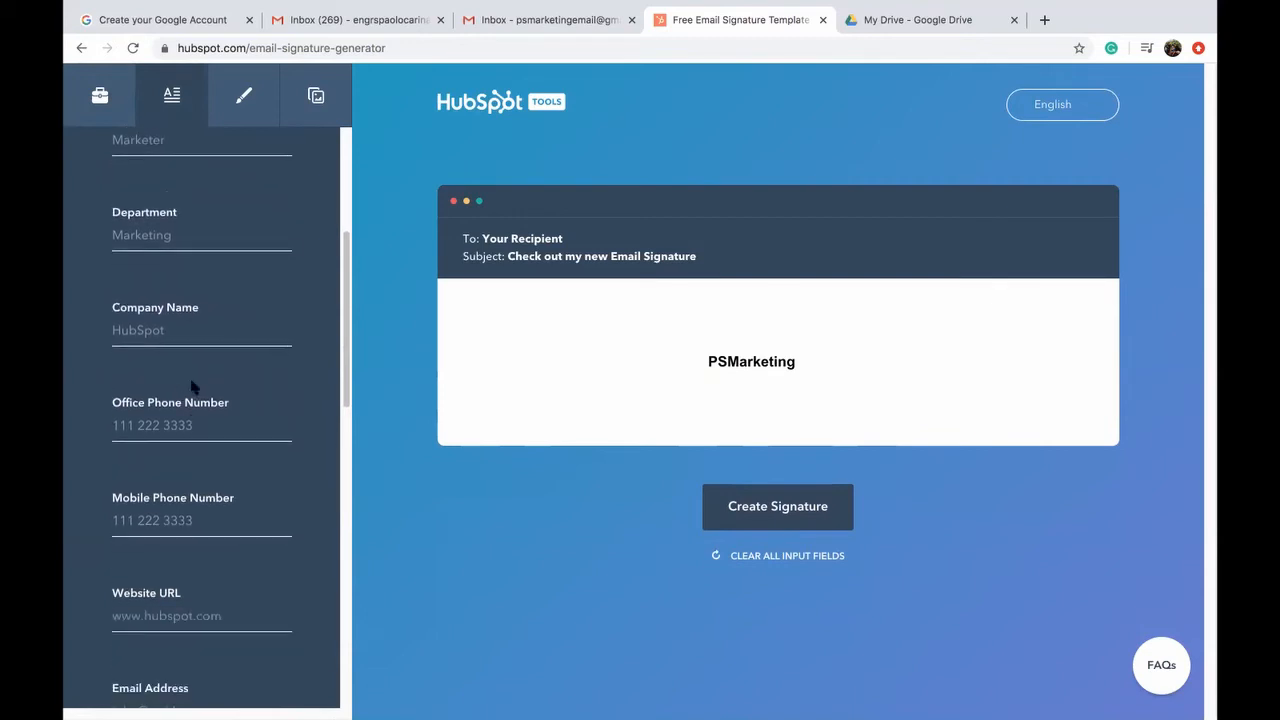
scroll(197, 404, "down", 1)
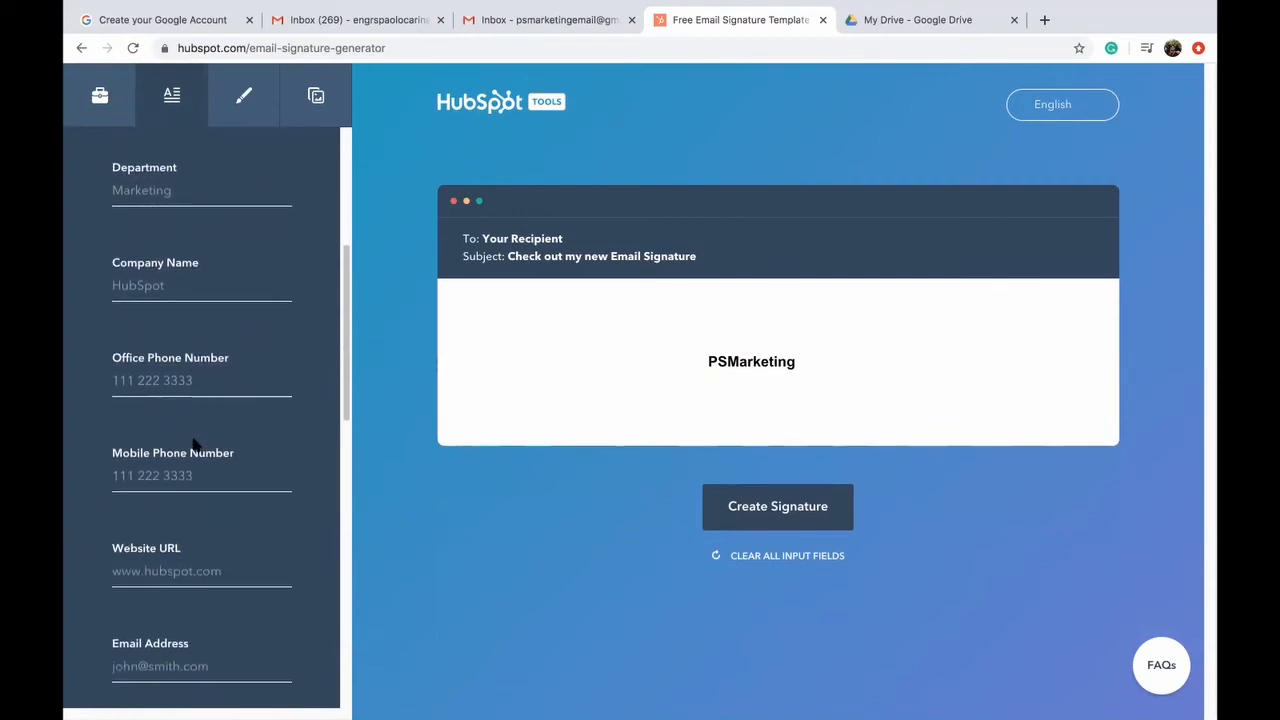
left_click(195, 383)
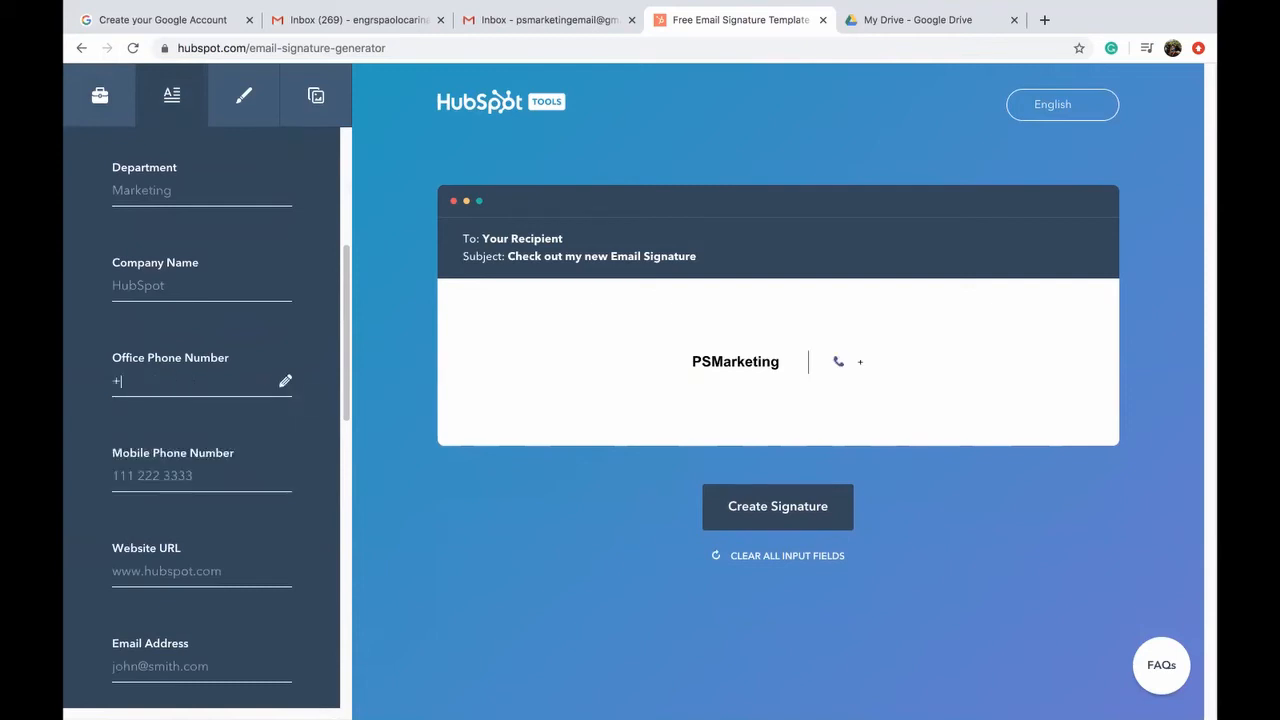
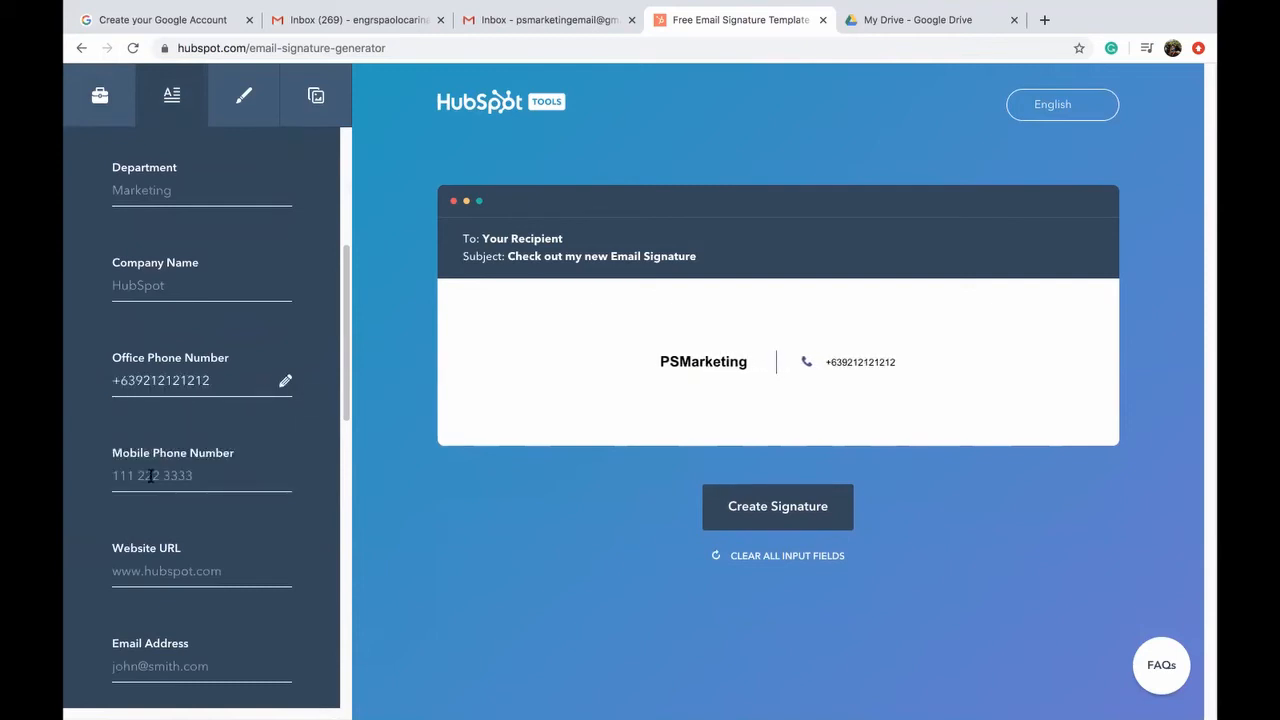
scroll(157, 467, "down", 3)
left_click(186, 432)
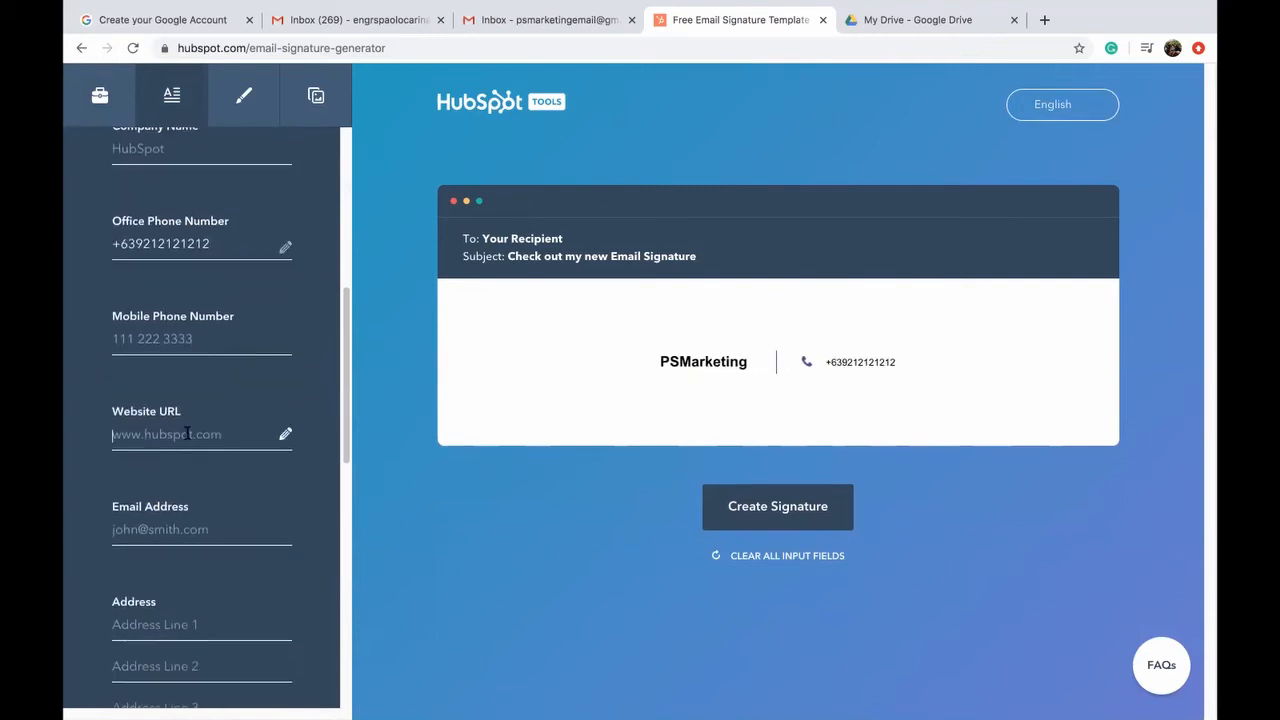
type("www")
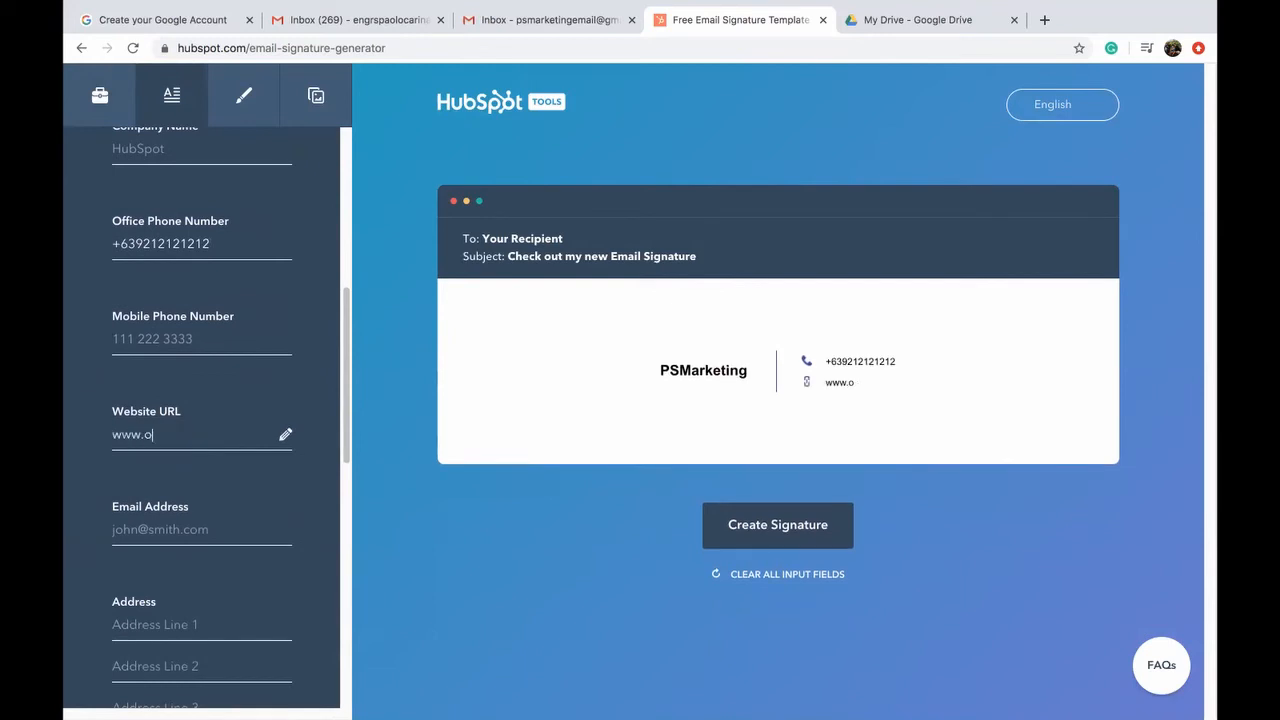
type(".psmarketing")
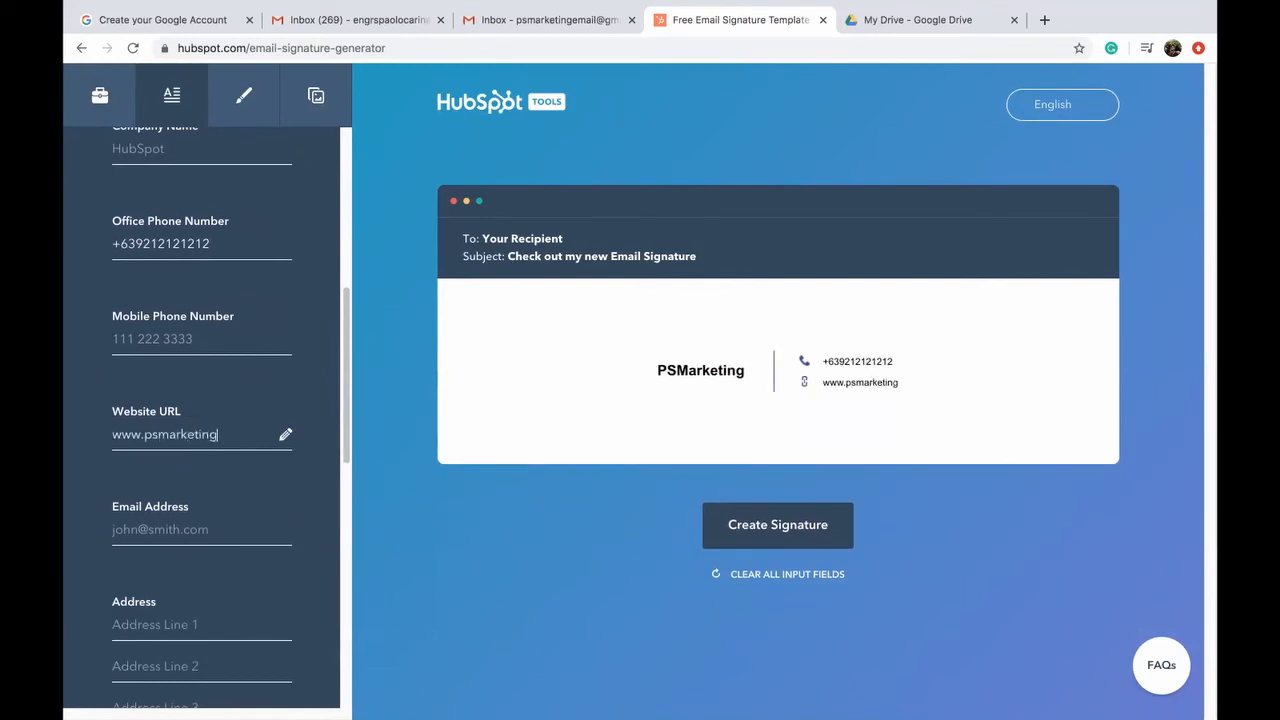
type(".co")
type("m")
key("Tab")
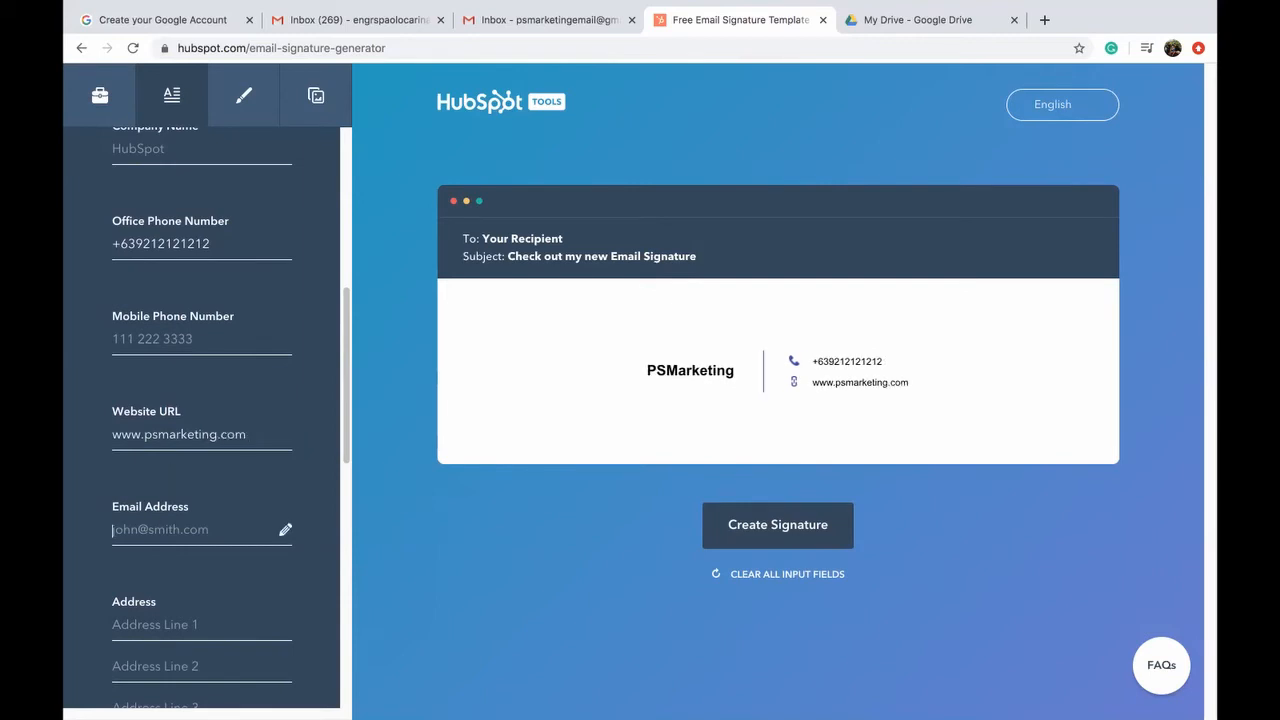
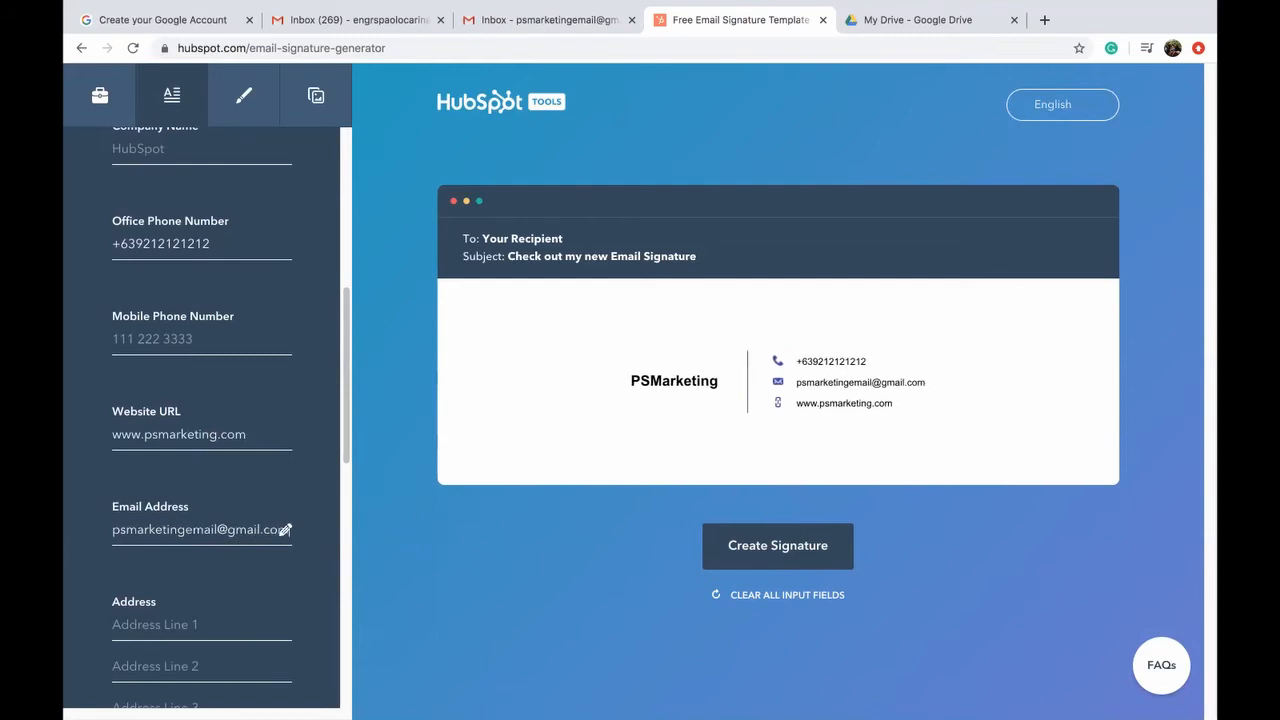
scroll(192, 500, "down", 5)
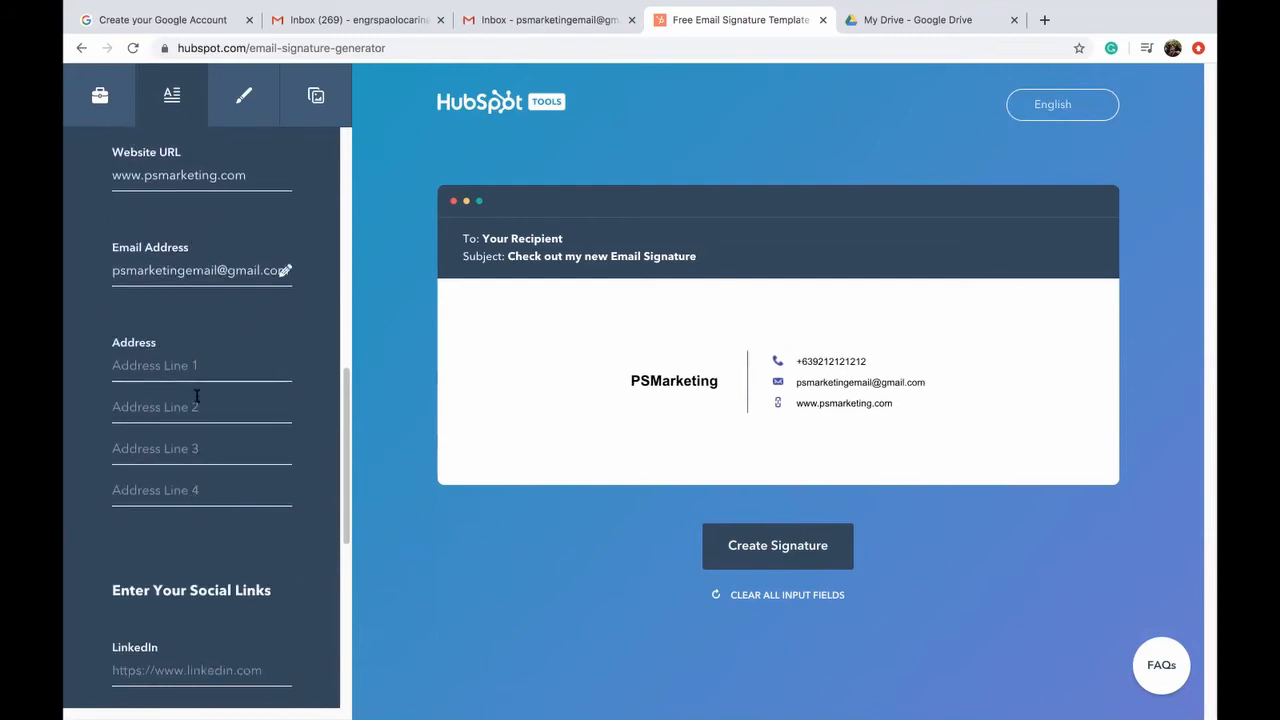
left_click(185, 360)
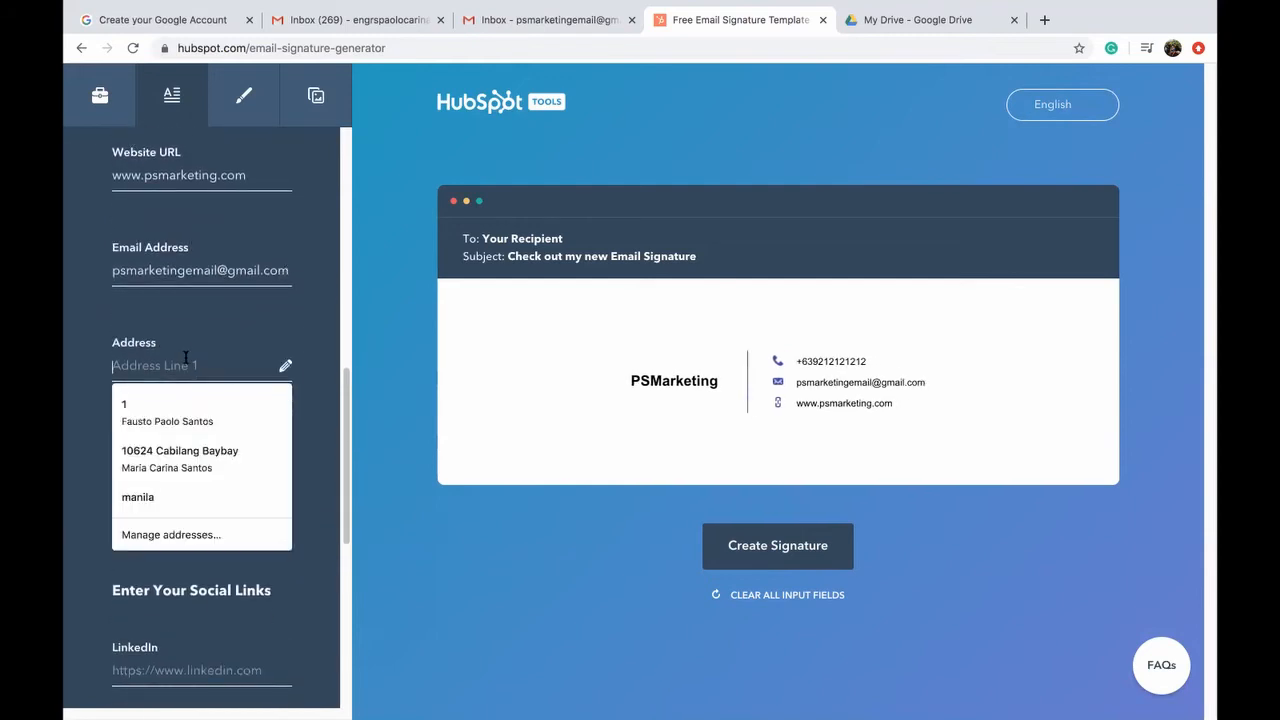
type("Manila")
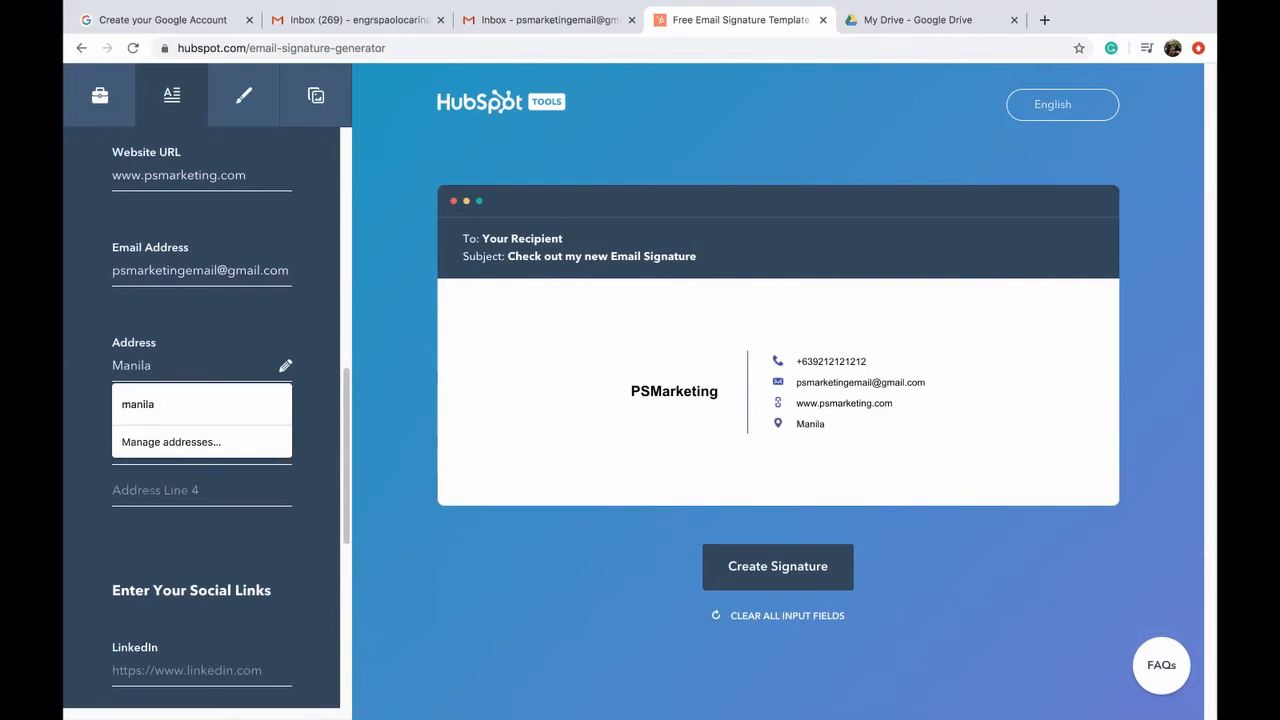
key("BackSpace")
key("BackSpace")
key("BackSpace")
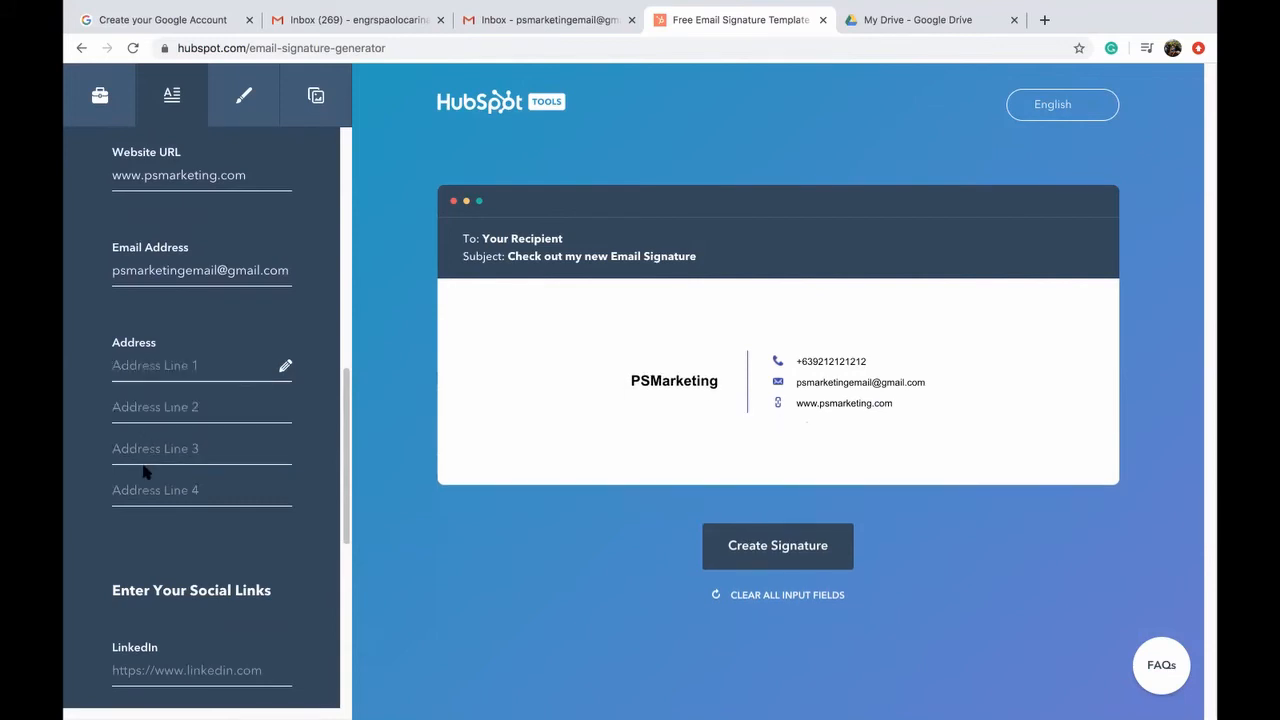
scroll(149, 469, "down", 3)
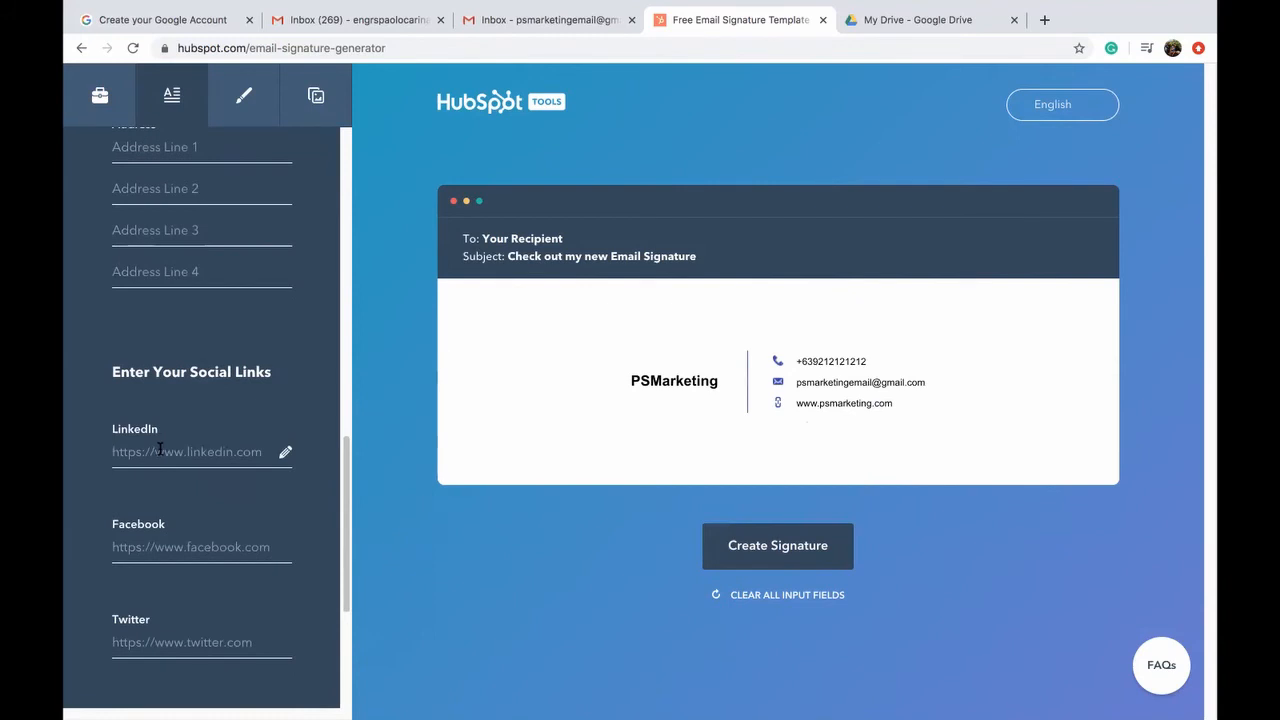
scroll(160, 450, "down", 2)
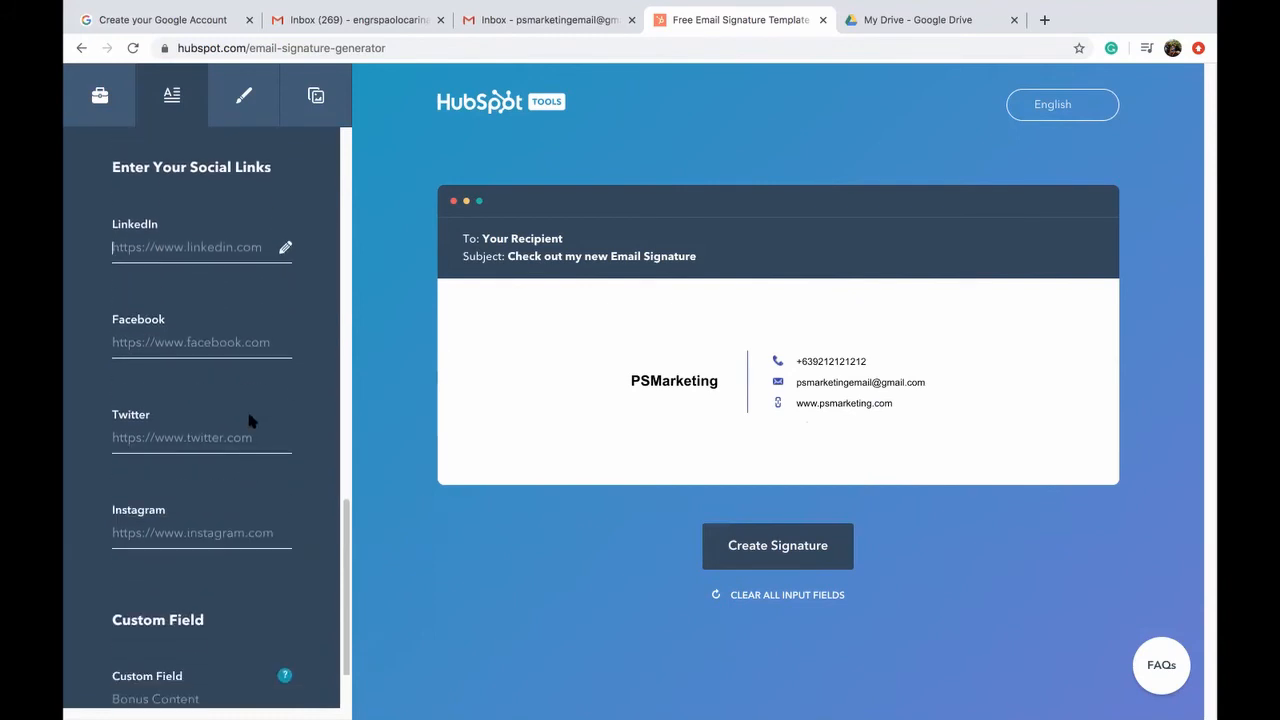
left_click(191, 338)
type("www.f")
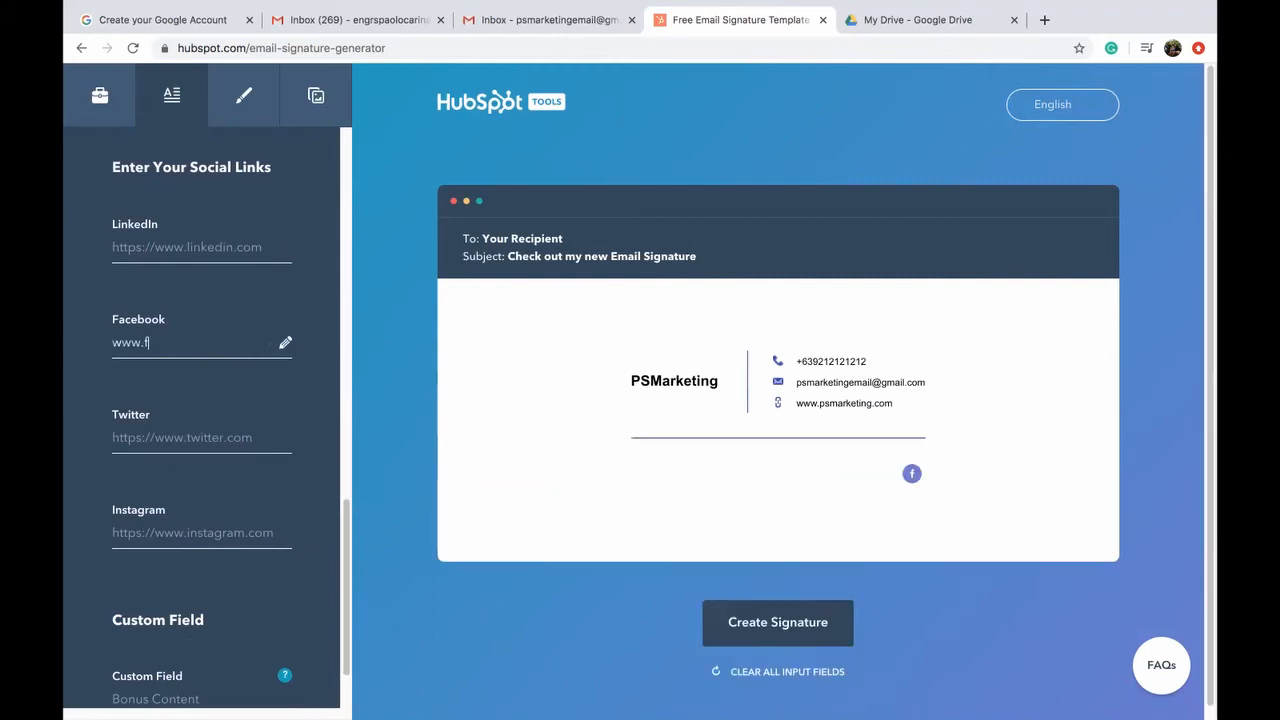
type("acebook.com/psmarketing")
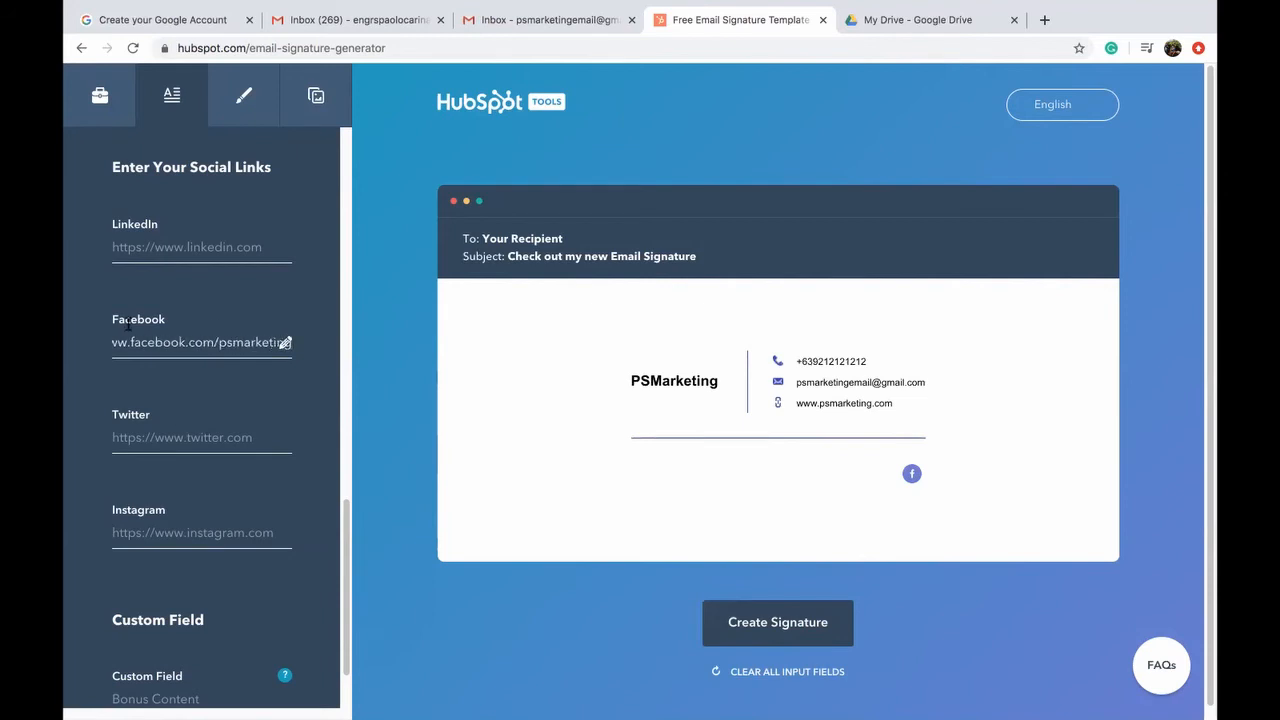
left_click(191, 444)
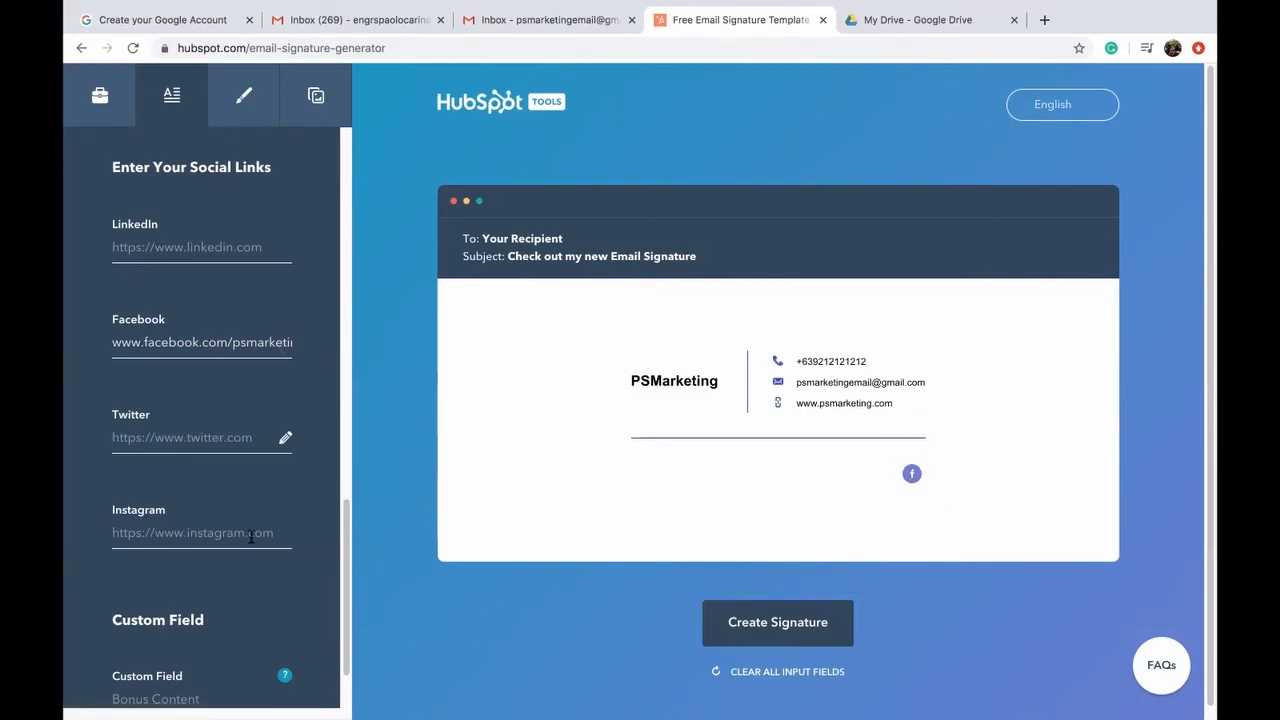
left_click(170, 347)
triple_click(170, 347)
key("super+c")
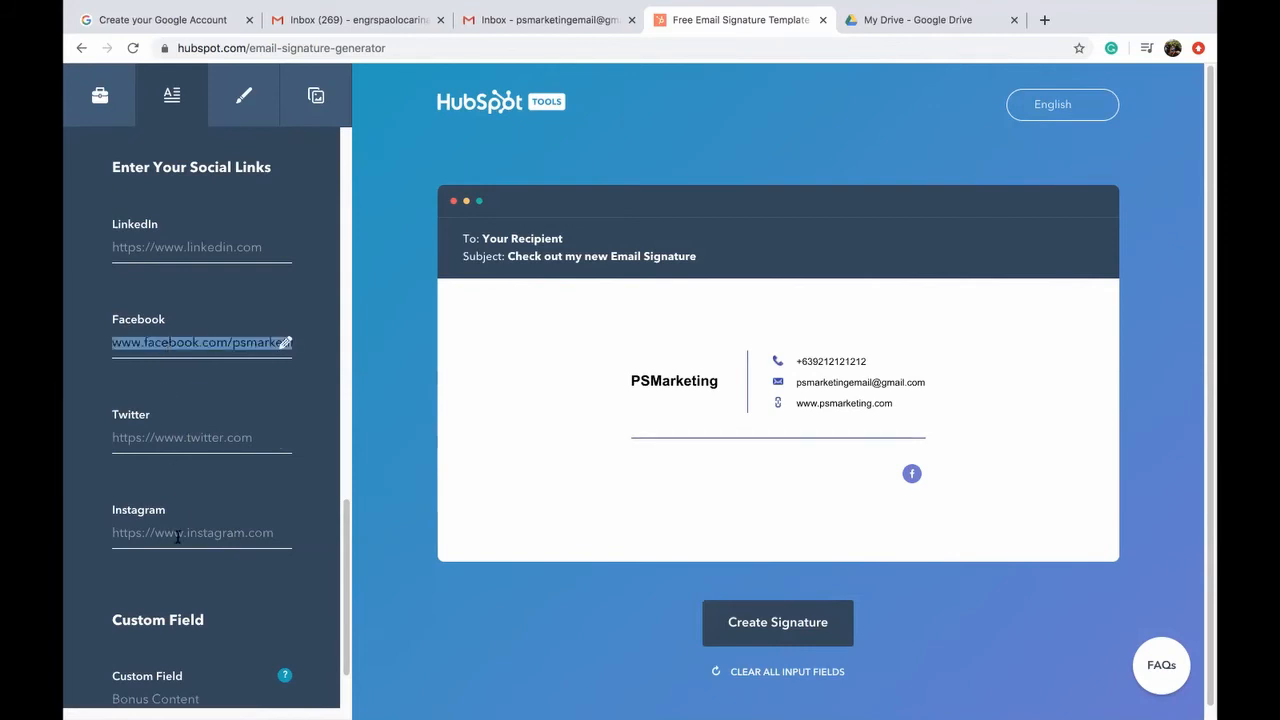
left_click(178, 535)
key("super+v")
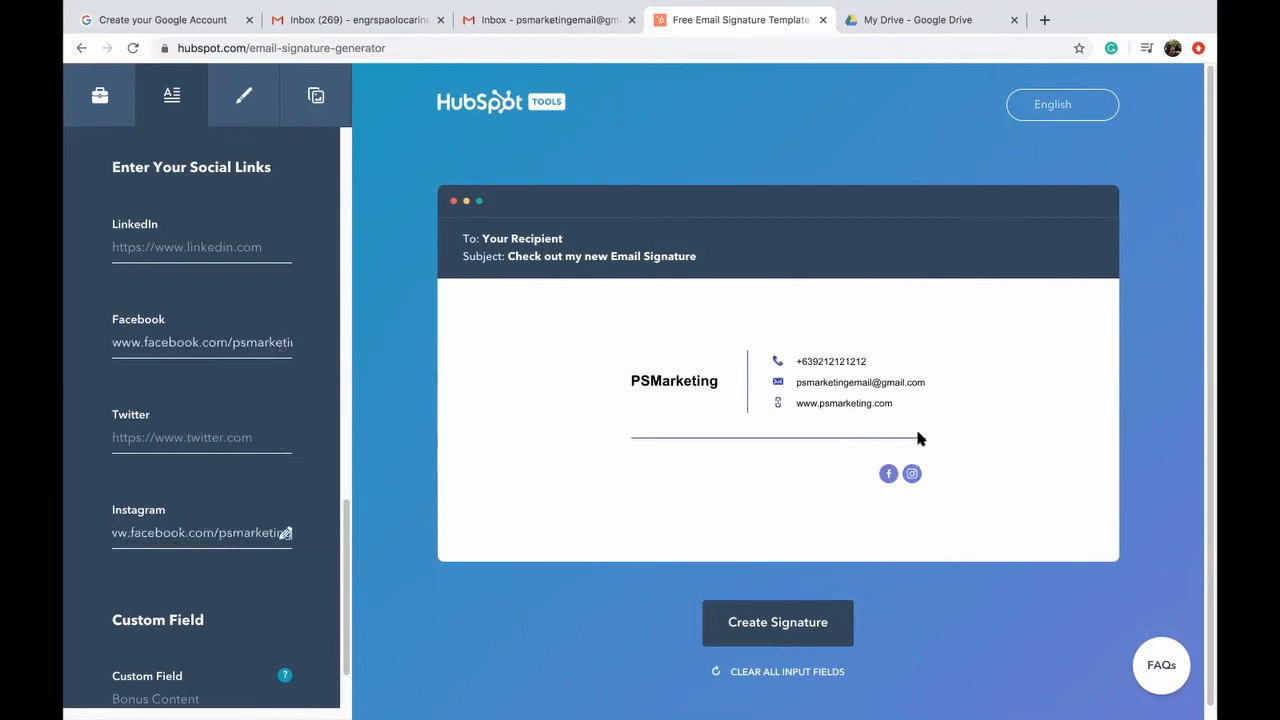
Step: Enter the tagline 'Helping you shift online!' in the signature's Custom Field
left_click(304, 466)
scroll(304, 466, "down", 2)
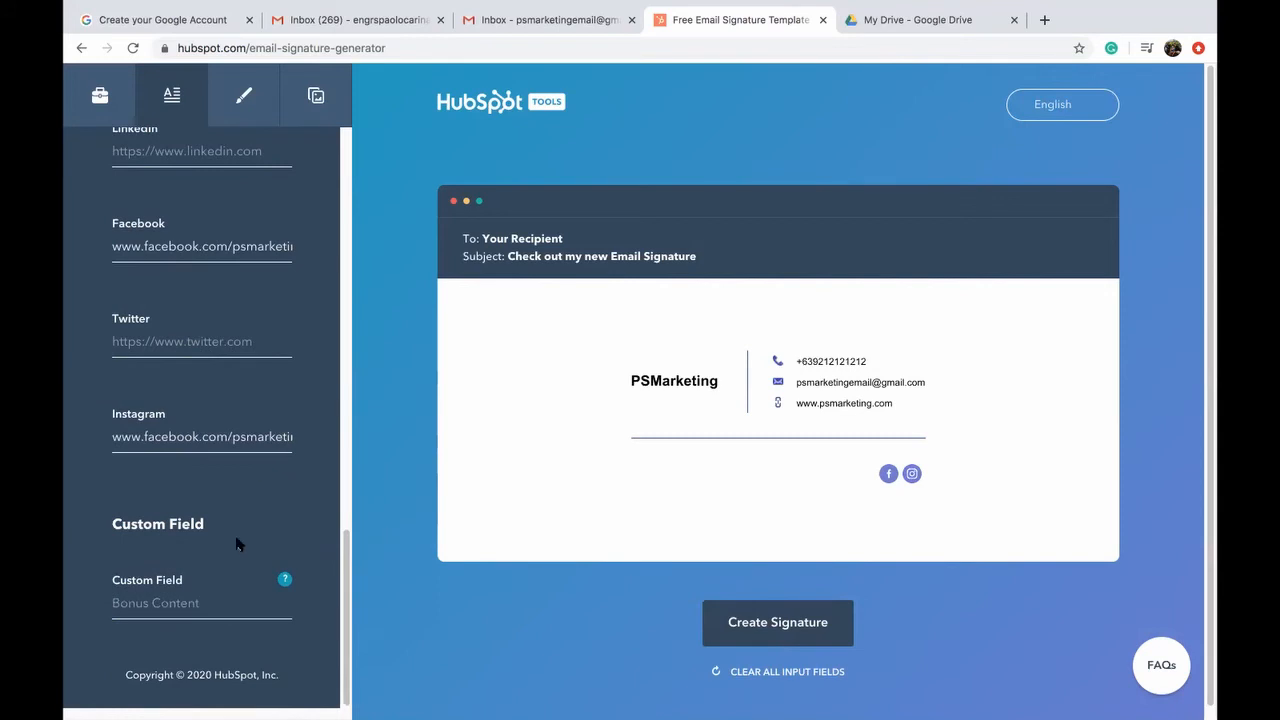
left_click(204, 610)
type("asdasd")
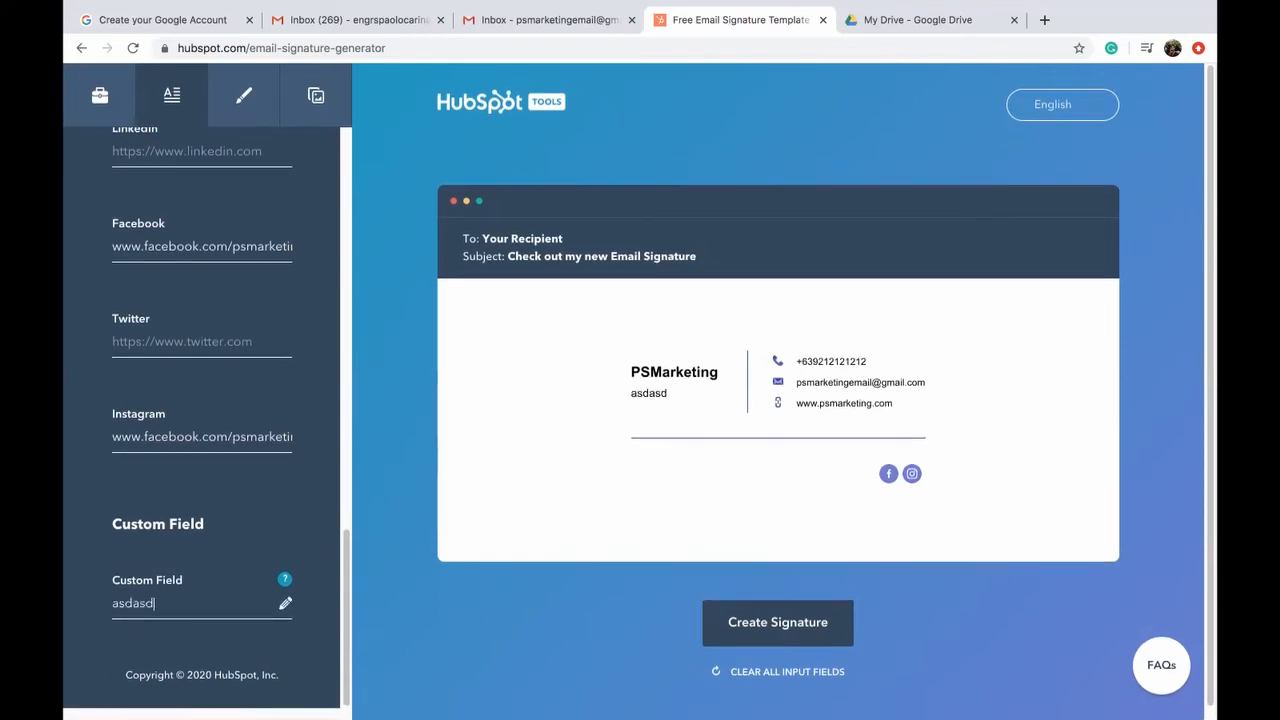
type("asd")
key("BackSpace")
key("BackSpace")
key("BackSpace")
key("BackSpace")
key("BackSpace")
key("BackSpace")
key("BackSpace")
key("BackSpace")
key("BackSpace")
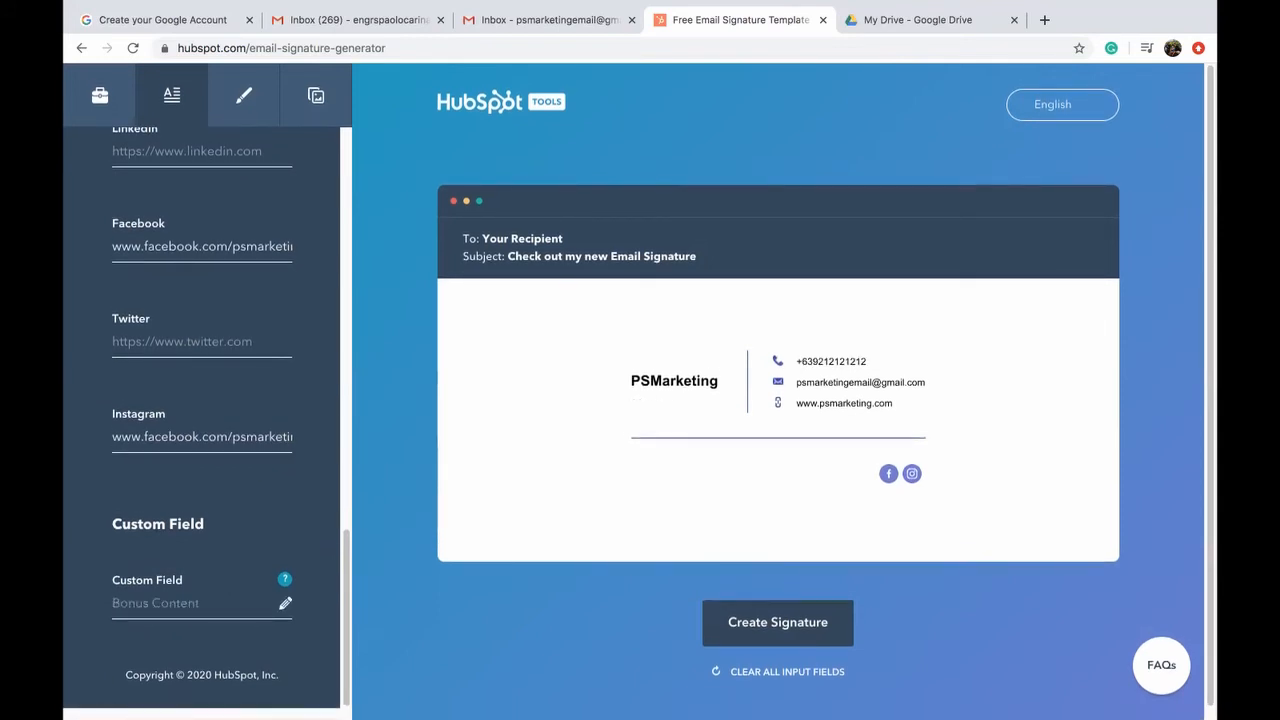
type("Heloing")
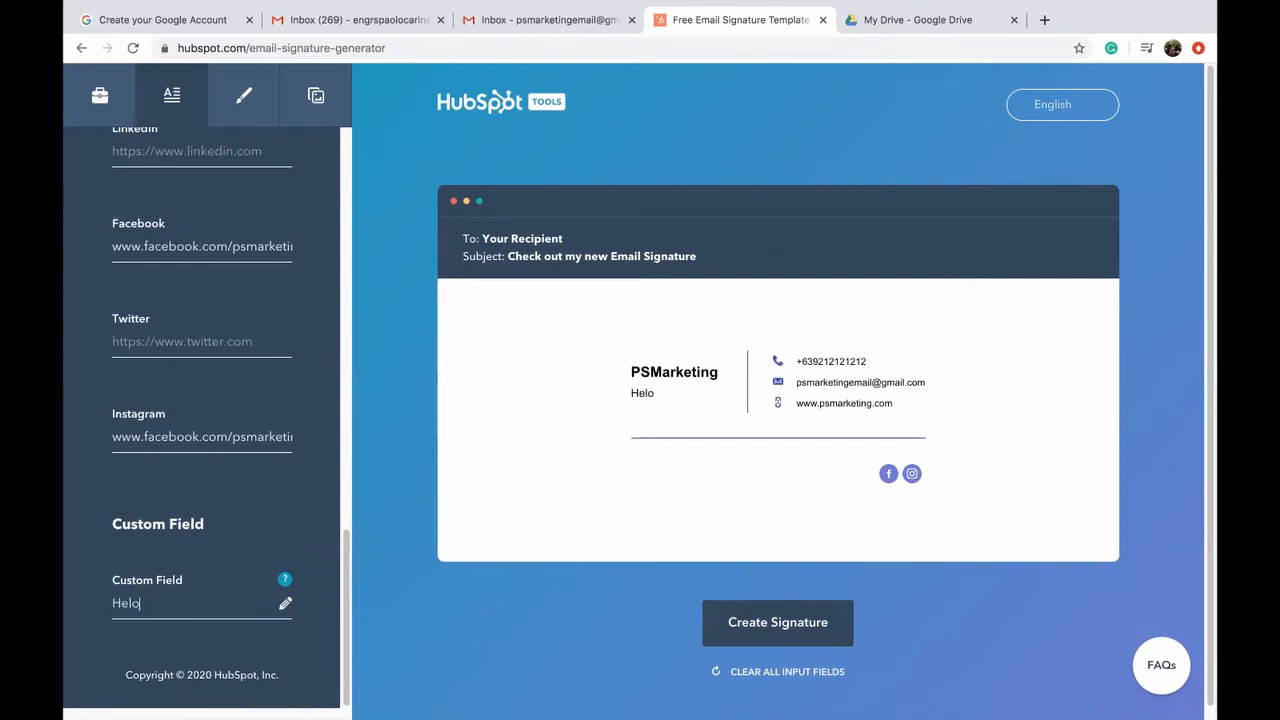
key("BackSpace")
key("BackSpace")
key("BackSpace")
key("BackSpace")
type("ping you shif")
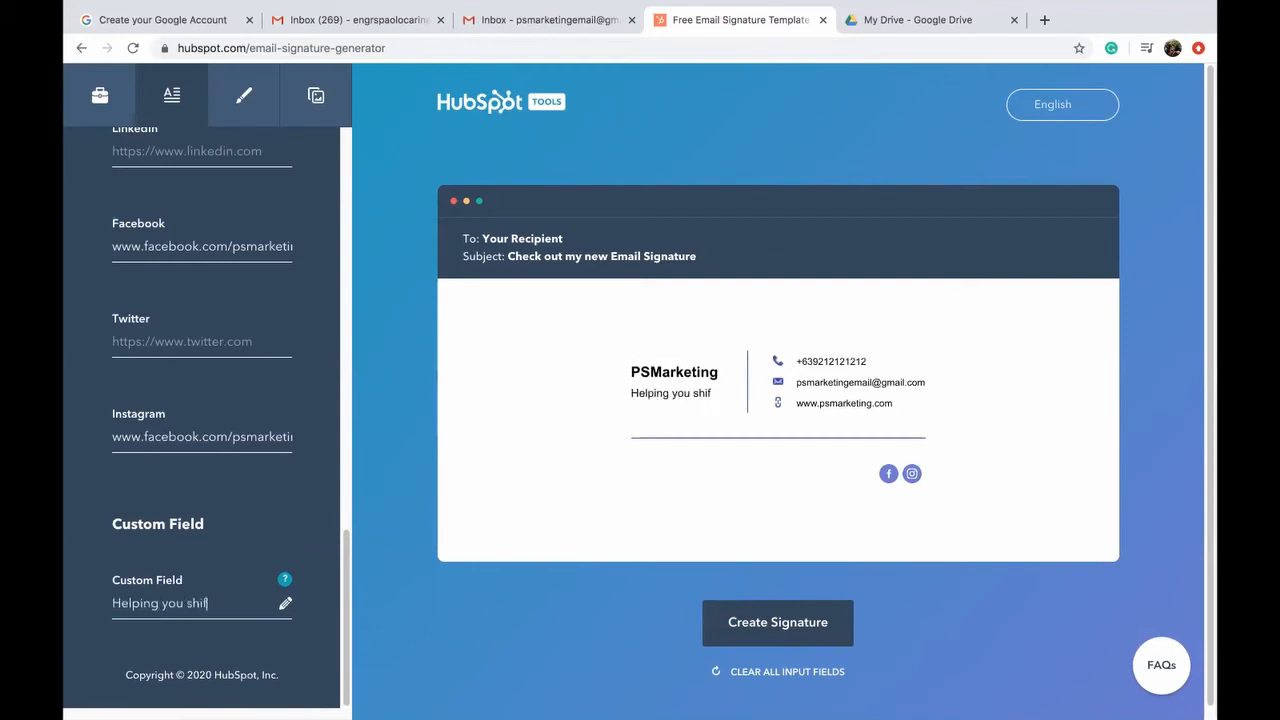
type("t online!")
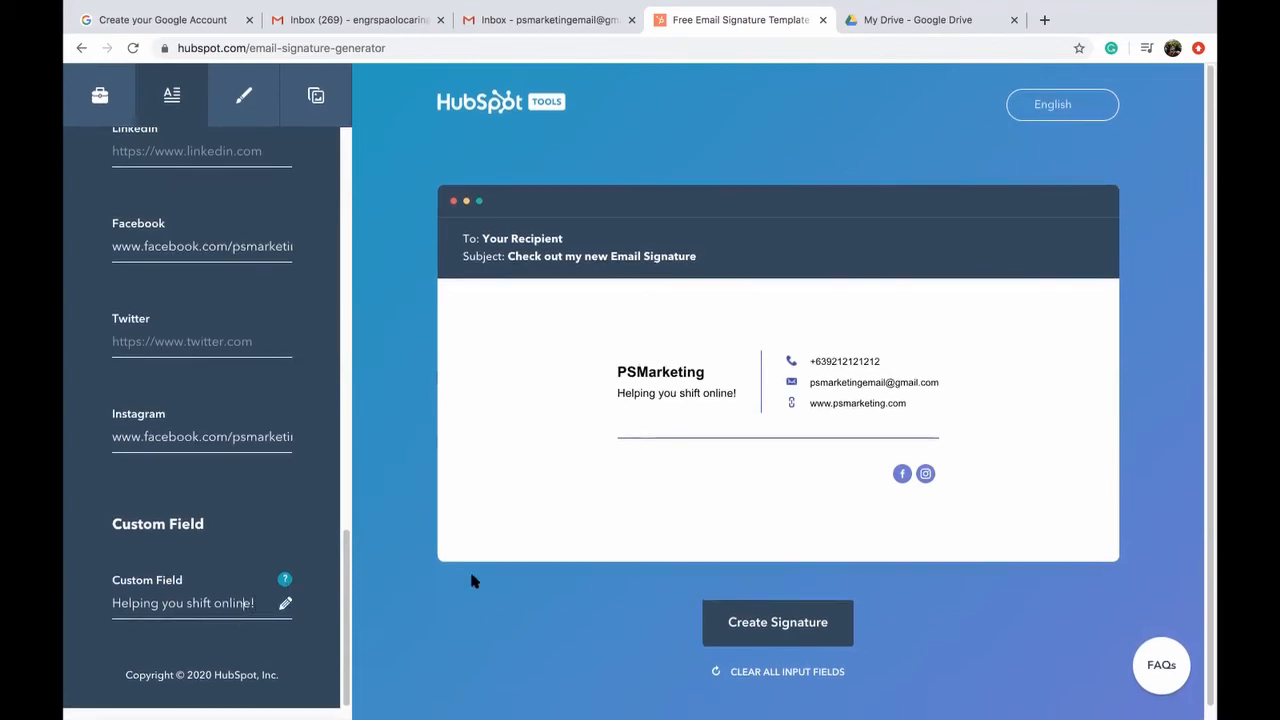
Step: Set the signature's theme colour to 3131EF in the styling options
left_click(239, 109)
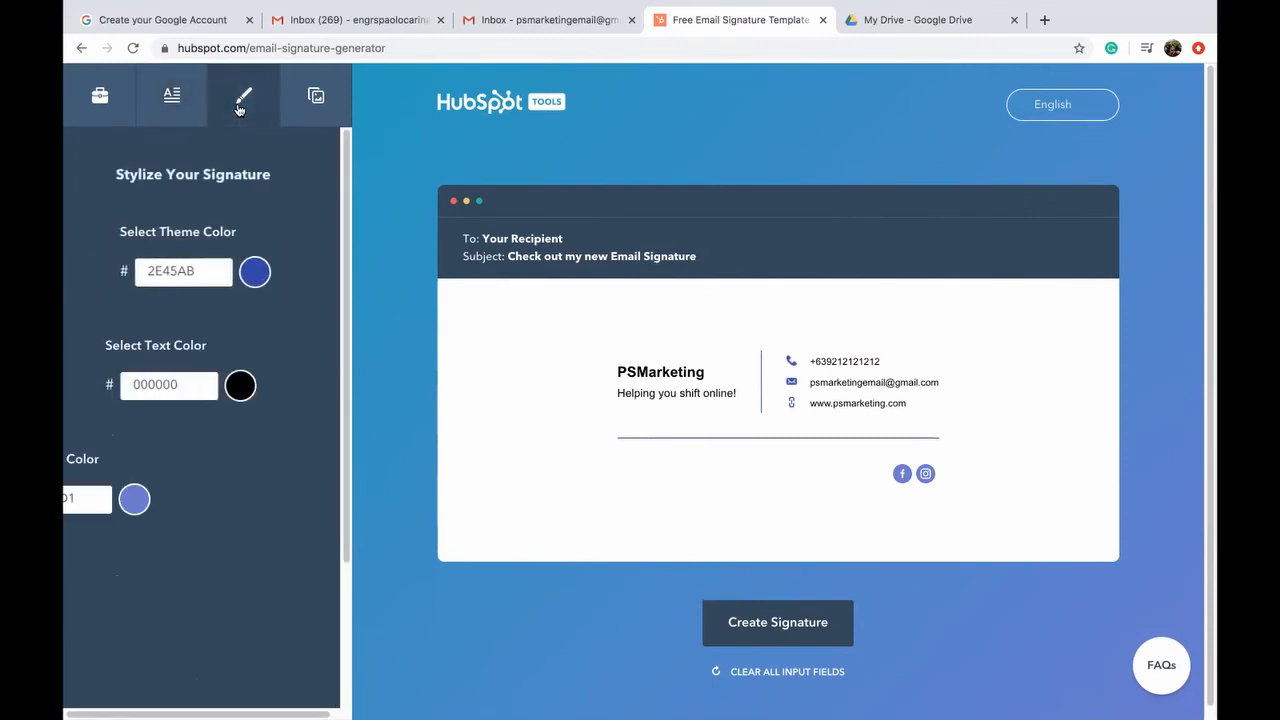
left_click(245, 272)
left_click_drag(237, 334, 257, 309)
left_click(280, 256)
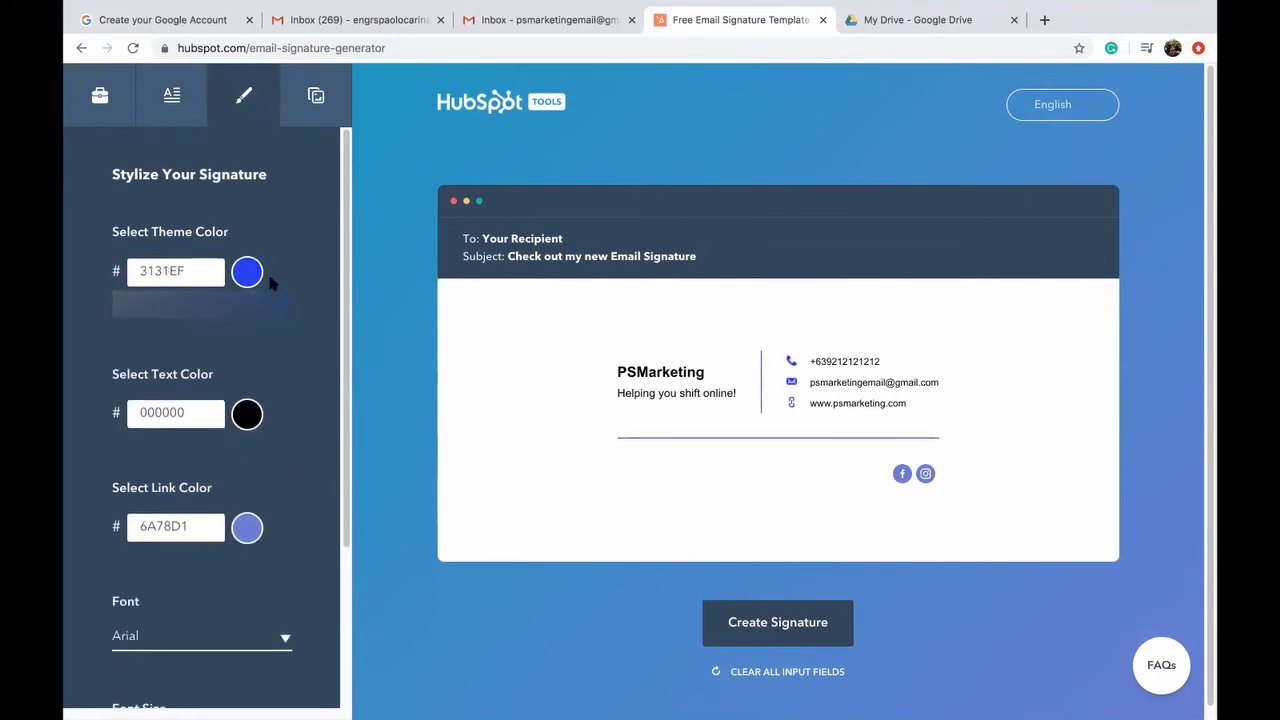
scroll(229, 415, "down", 2)
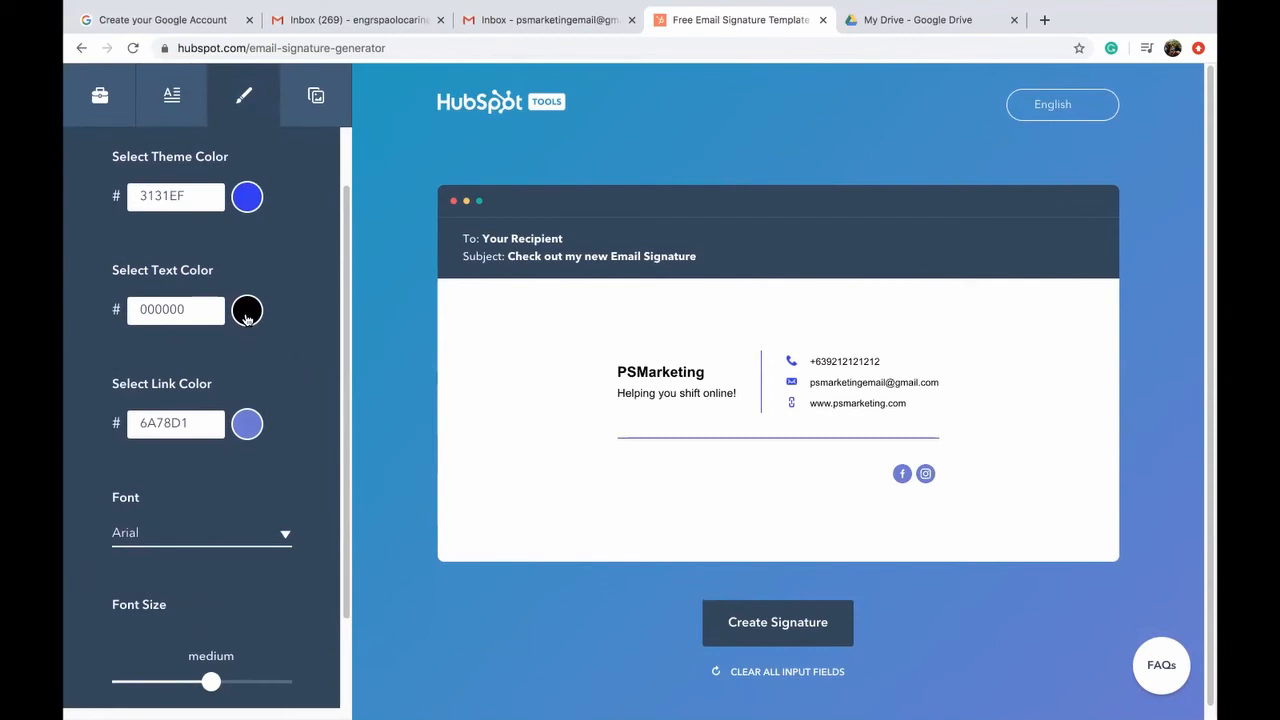
scroll(247, 423, "down", 1)
Step: Set the link colour to bright blue 4564FE, keeping the font size at medium
left_click(247, 398)
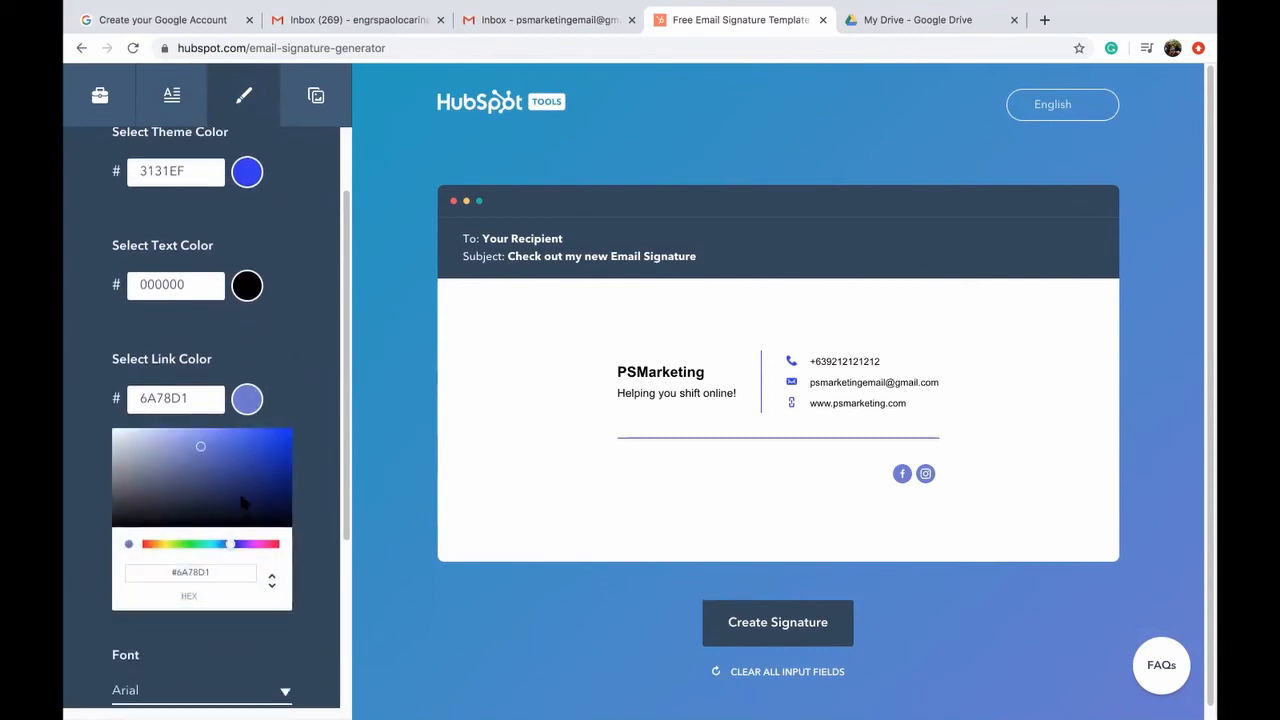
left_click(165, 452)
mouse_move(160, 455)
left_mouse_down()
mouse_move(323, 434)
mouse_move(135, 495)
mouse_move(117, 540)
mouse_move(141, 454)
left_mouse_up()
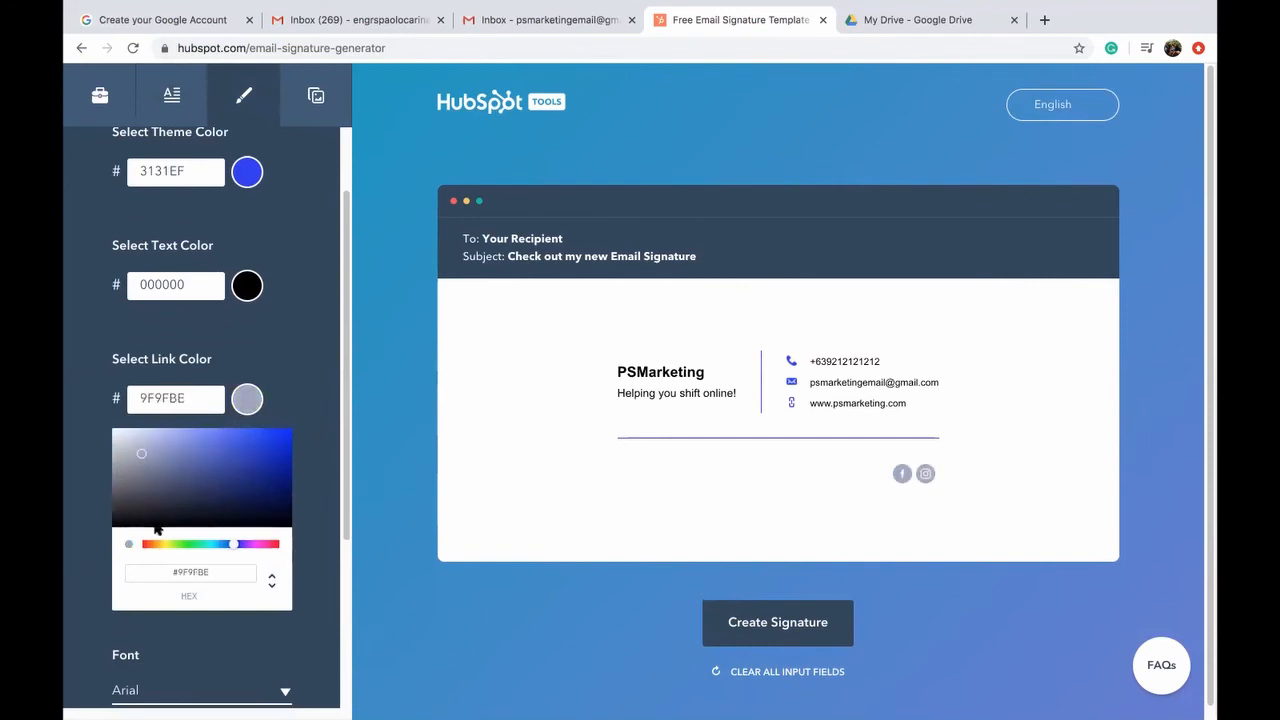
left_click_drag(157, 551, 230, 546)
mouse_move(251, 433)
left_mouse_down()
mouse_move(266, 445)
mouse_move(242, 430)
left_mouse_up()
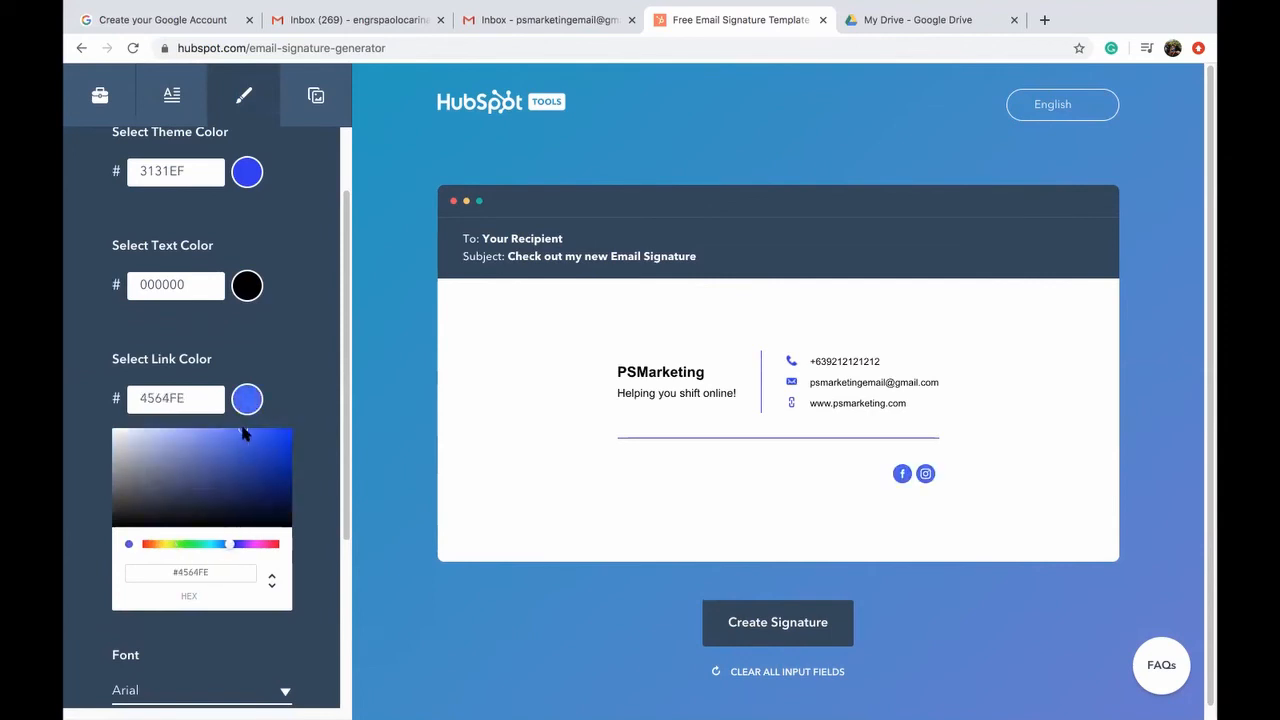
left_click(264, 322)
scroll(264, 322, "down", 2)
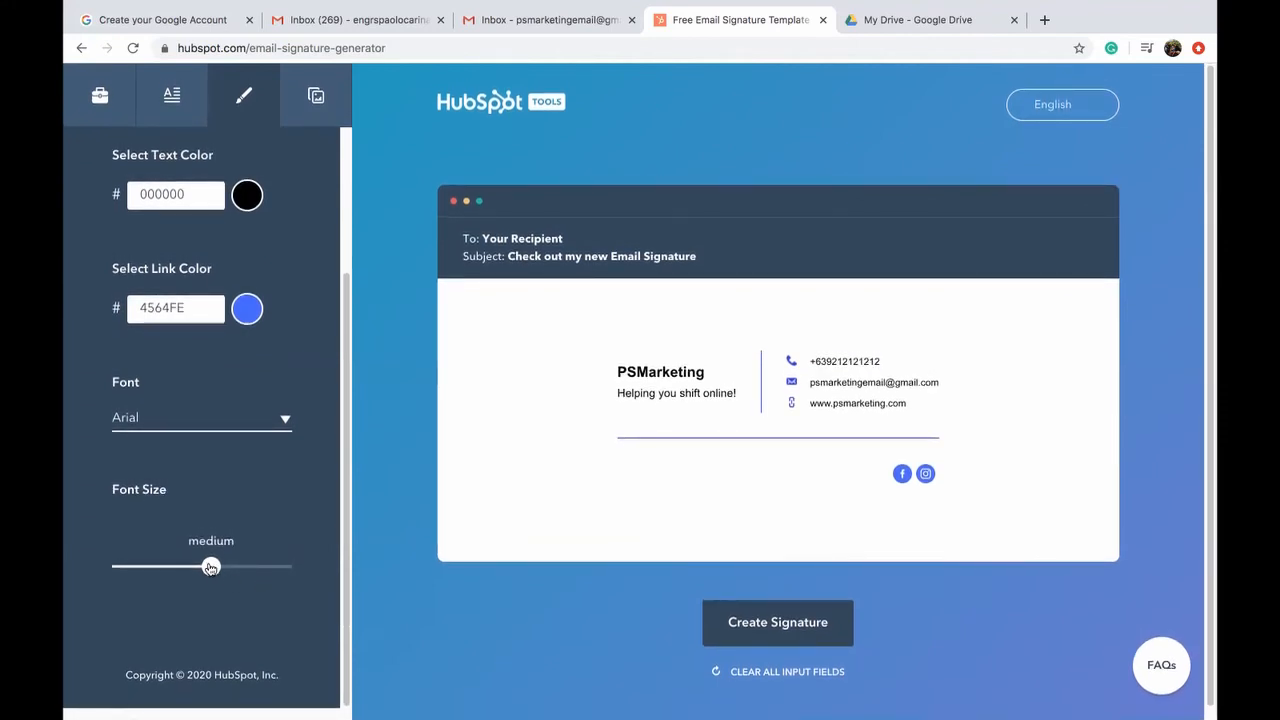
mouse_move(211, 567)
left_mouse_down()
mouse_move(231, 567)
mouse_move(201, 567)
left_mouse_up()
scroll(214, 460, "up", 4)
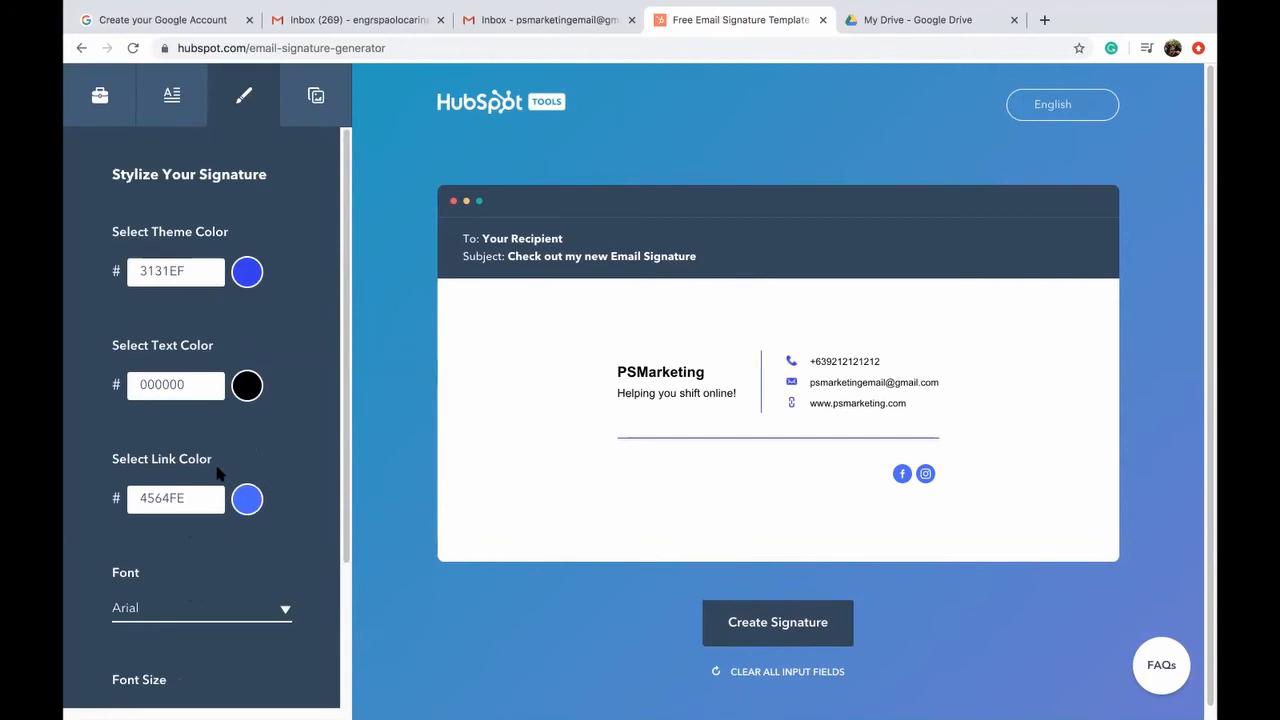
Step: Review the custom image and CTA fields, then switch to the My Drive tab
left_click(318, 99)
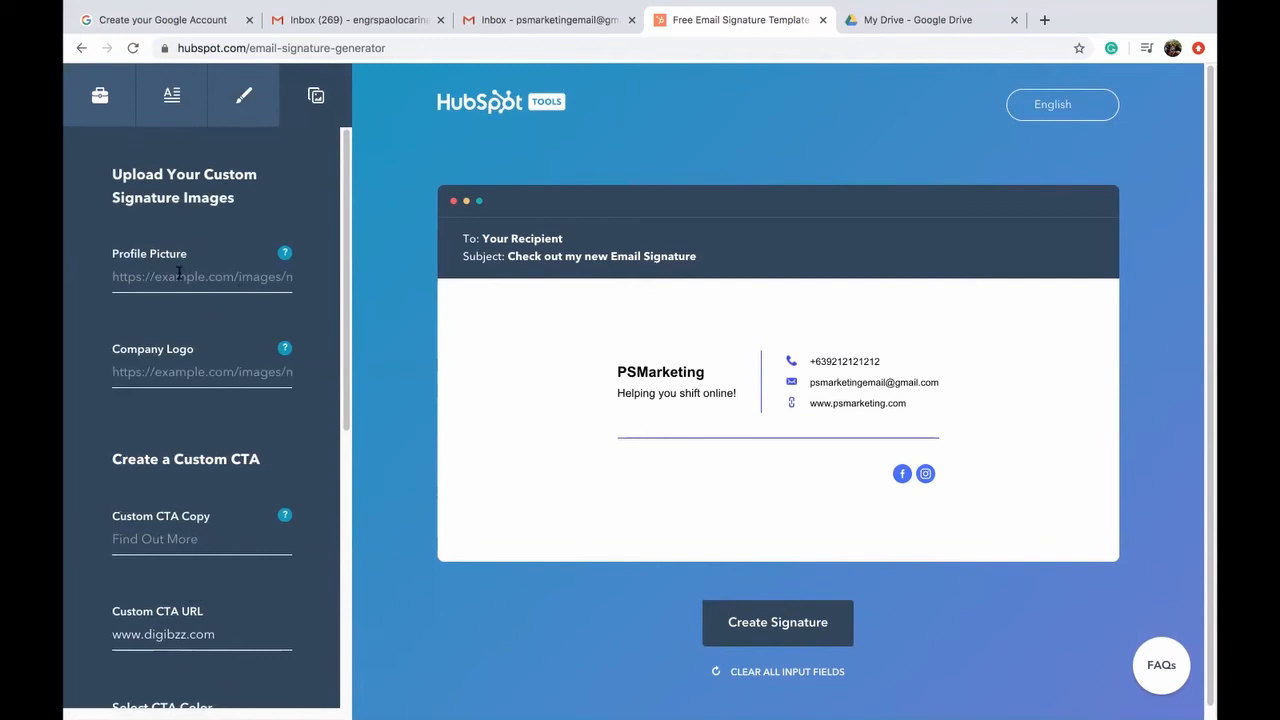
scroll(198, 500, "down", 5)
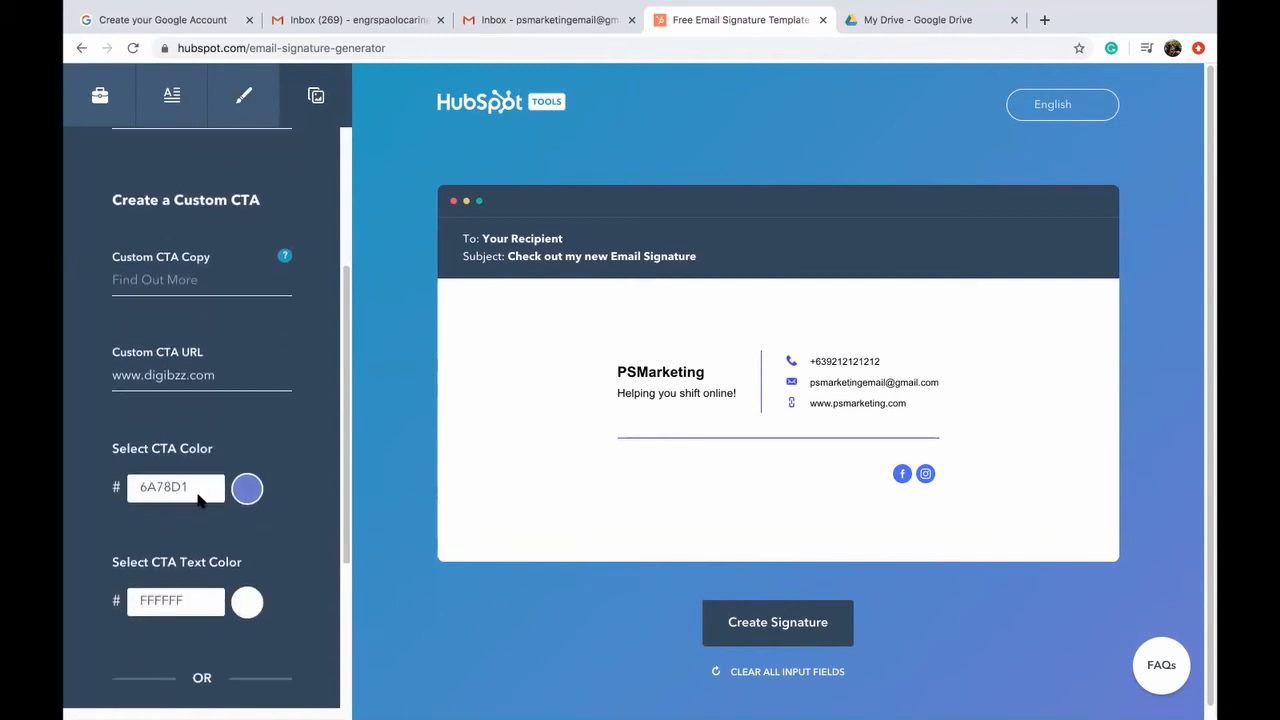
scroll(198, 502, "up", 5)
scroll(198, 500, "down", 8)
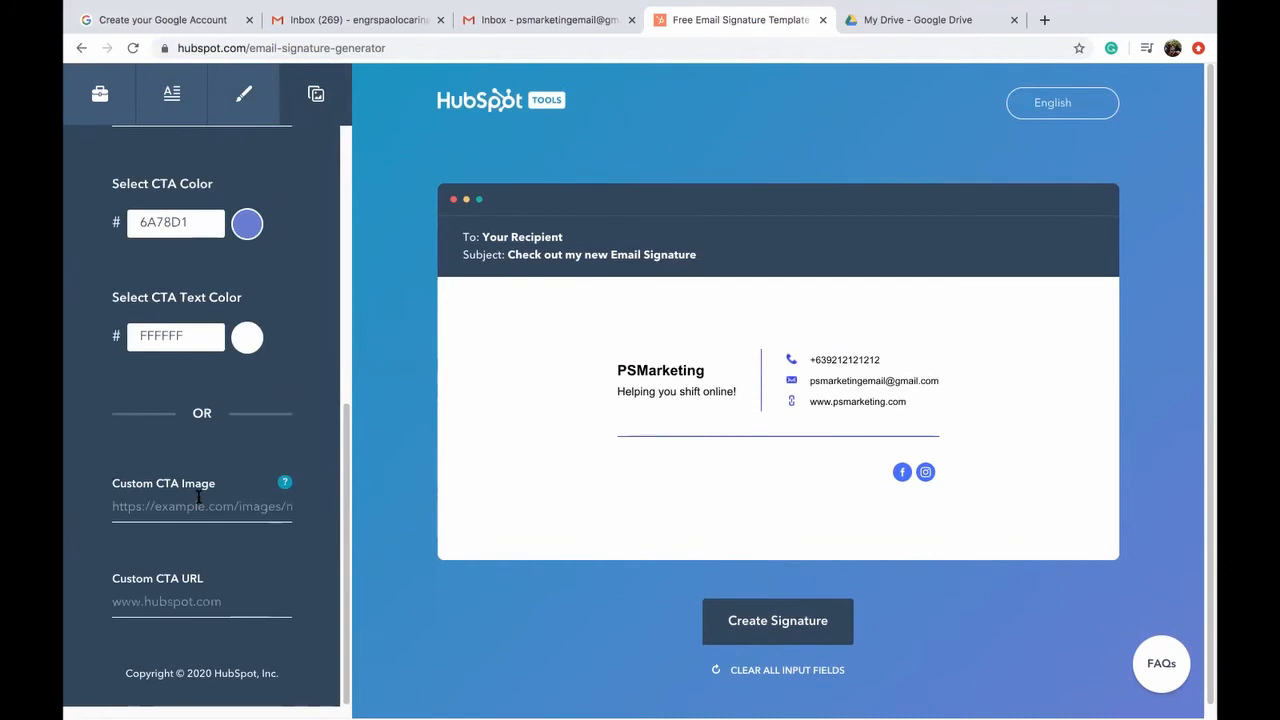
scroll(198, 497, "up", 4)
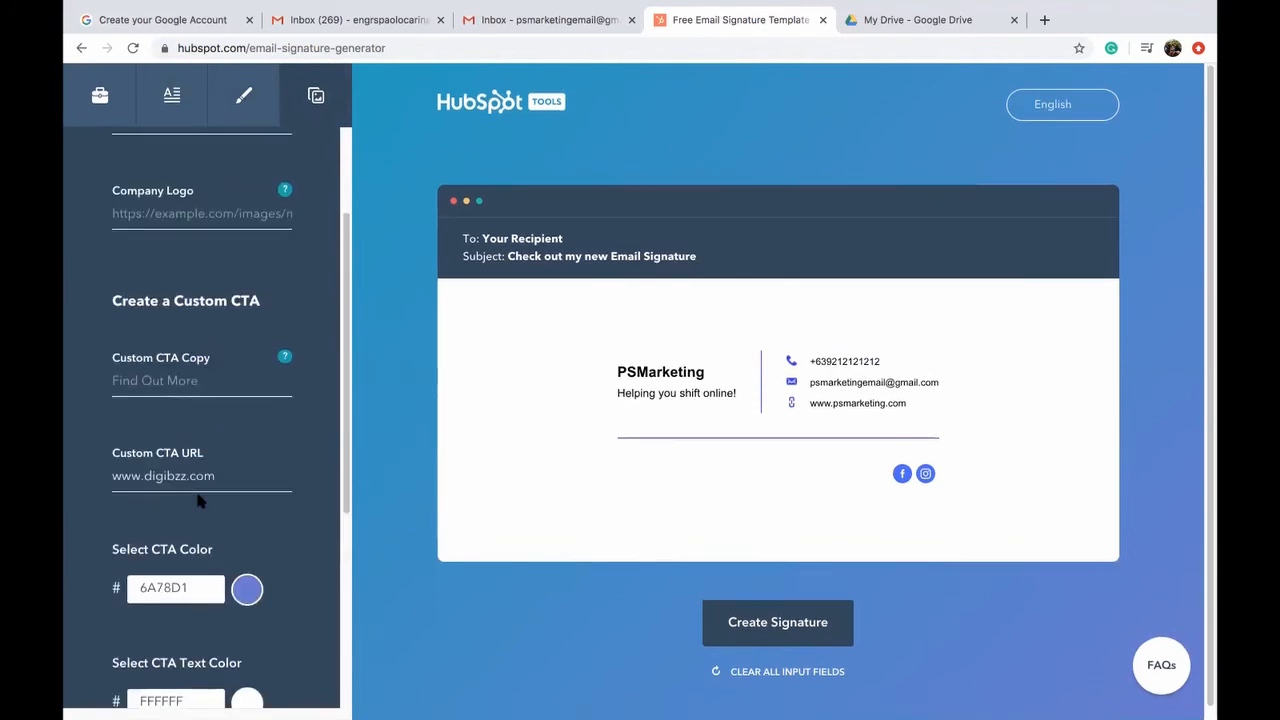
scroll(195, 485, "up", 3)
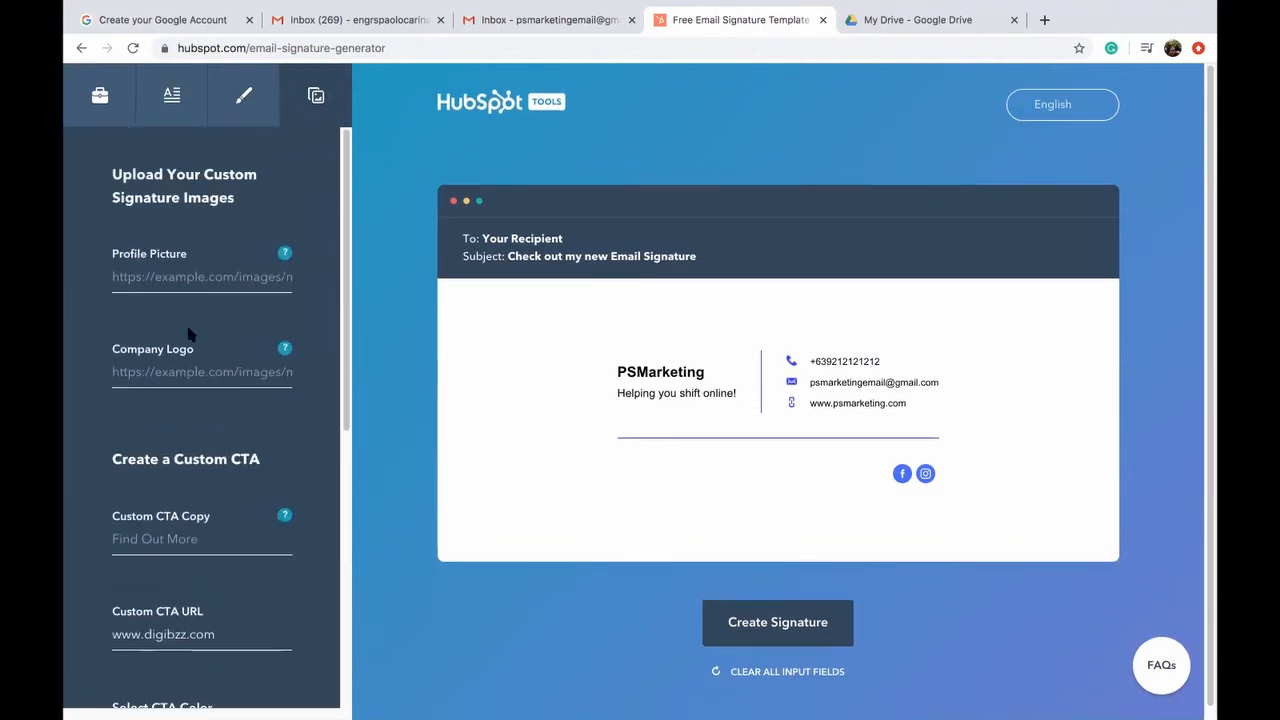
scroll(197, 510, "down", 2)
scroll(197, 514, "down", 1)
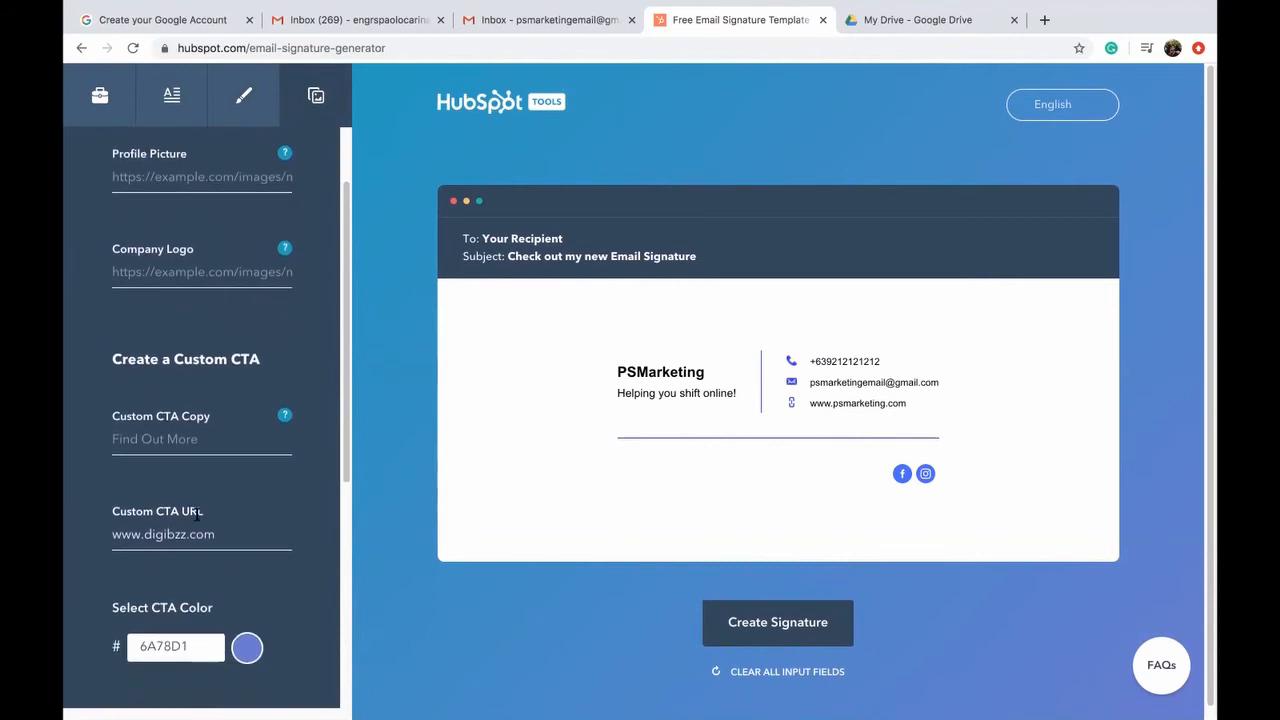
scroll(197, 512, "up", 3)
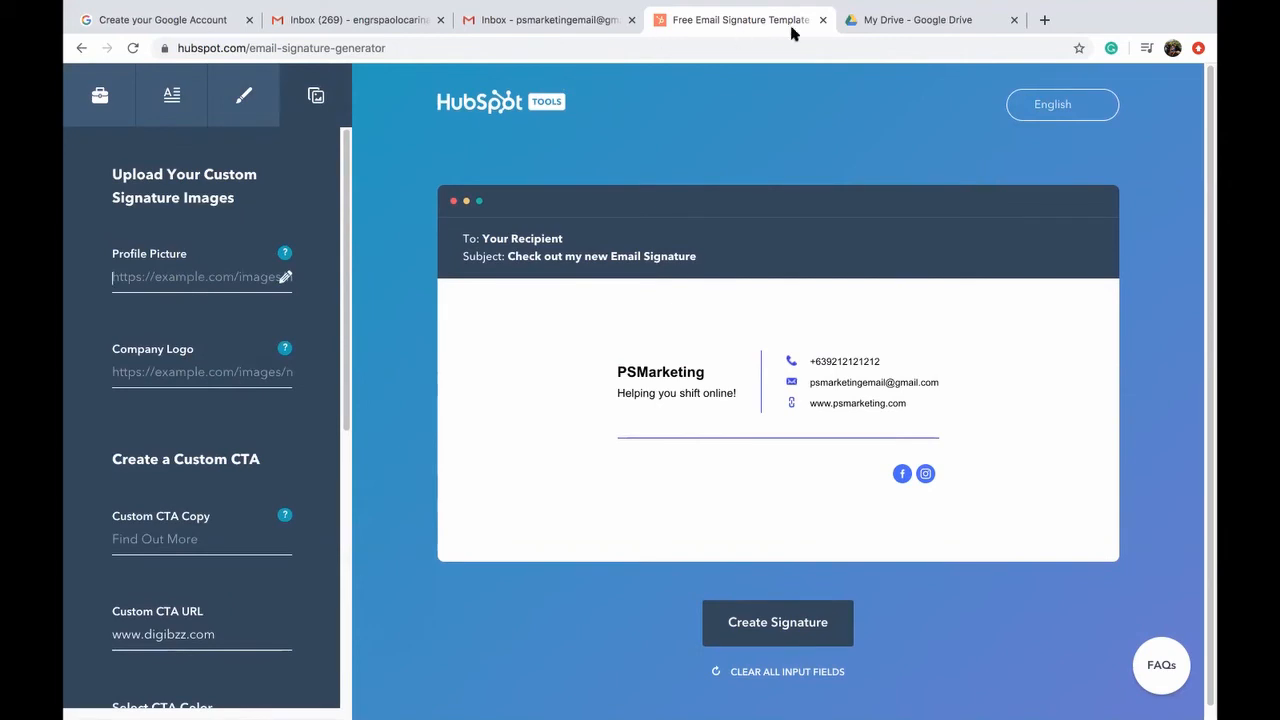
left_click(884, 22)
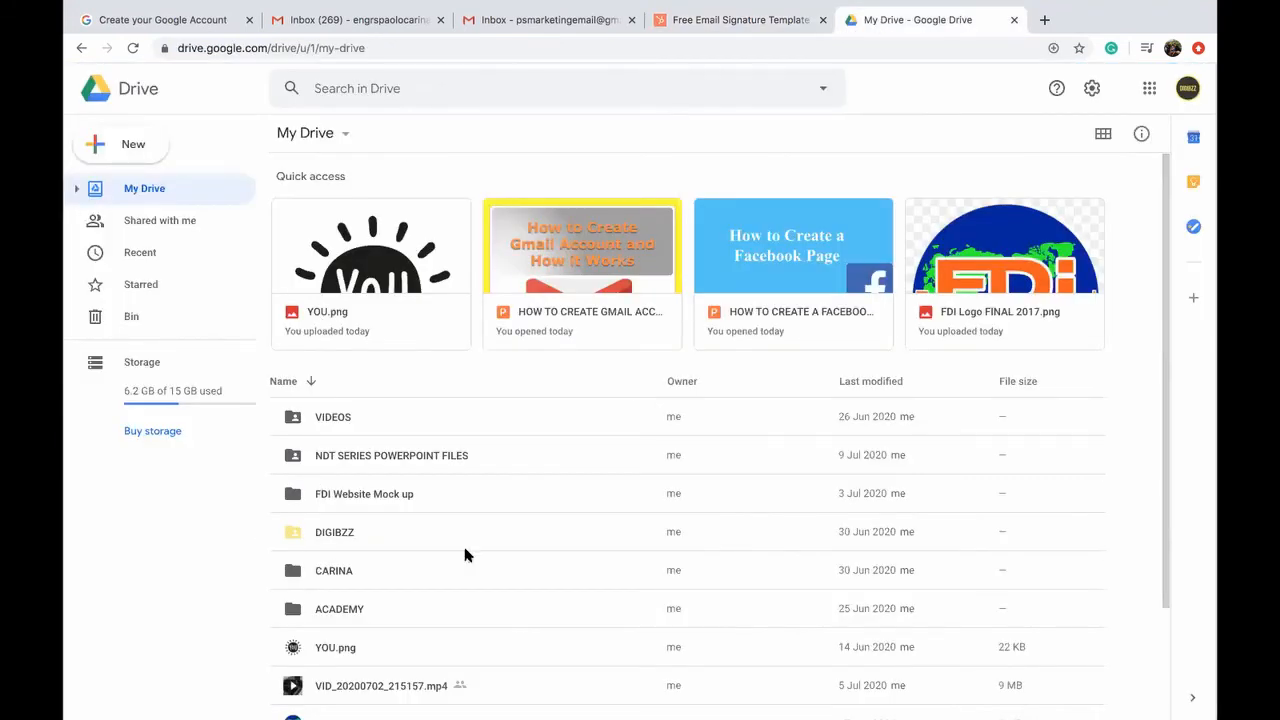
Step: Share YOU.png as Viewer with anyone with the link, then return to the HubSpot generator
left_click(380, 255)
right_click(380, 254)
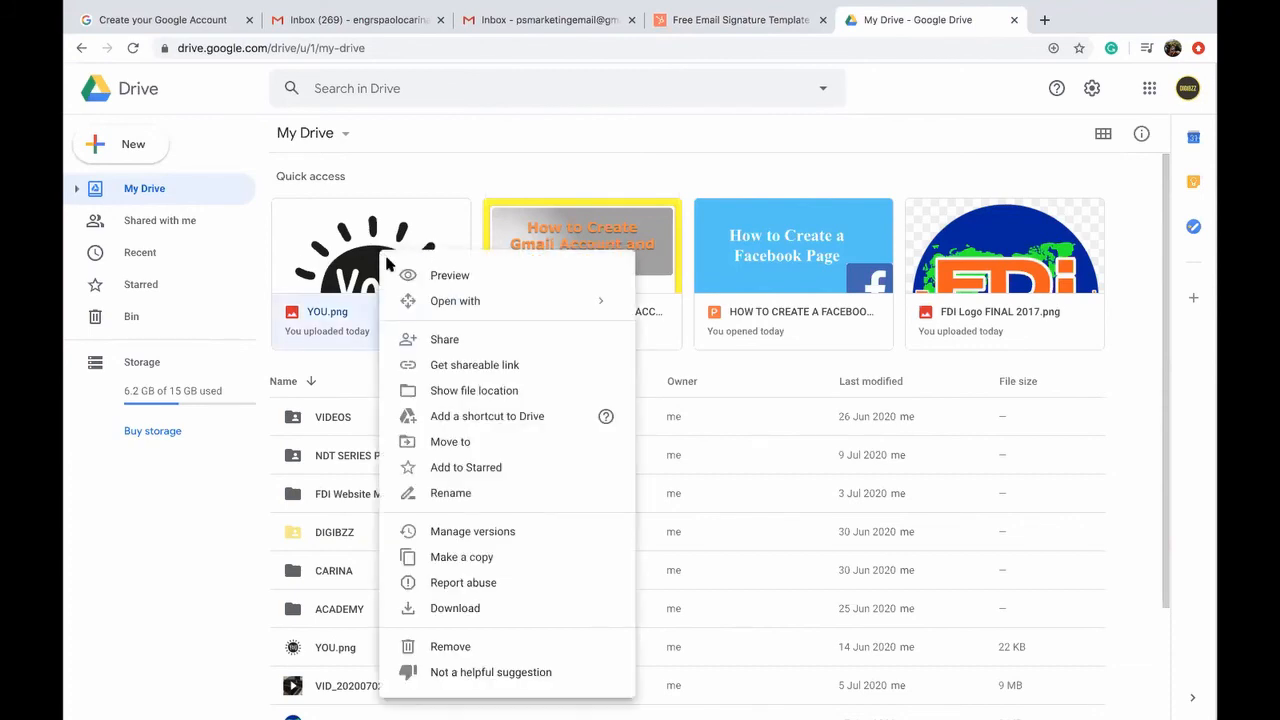
left_click(451, 365)
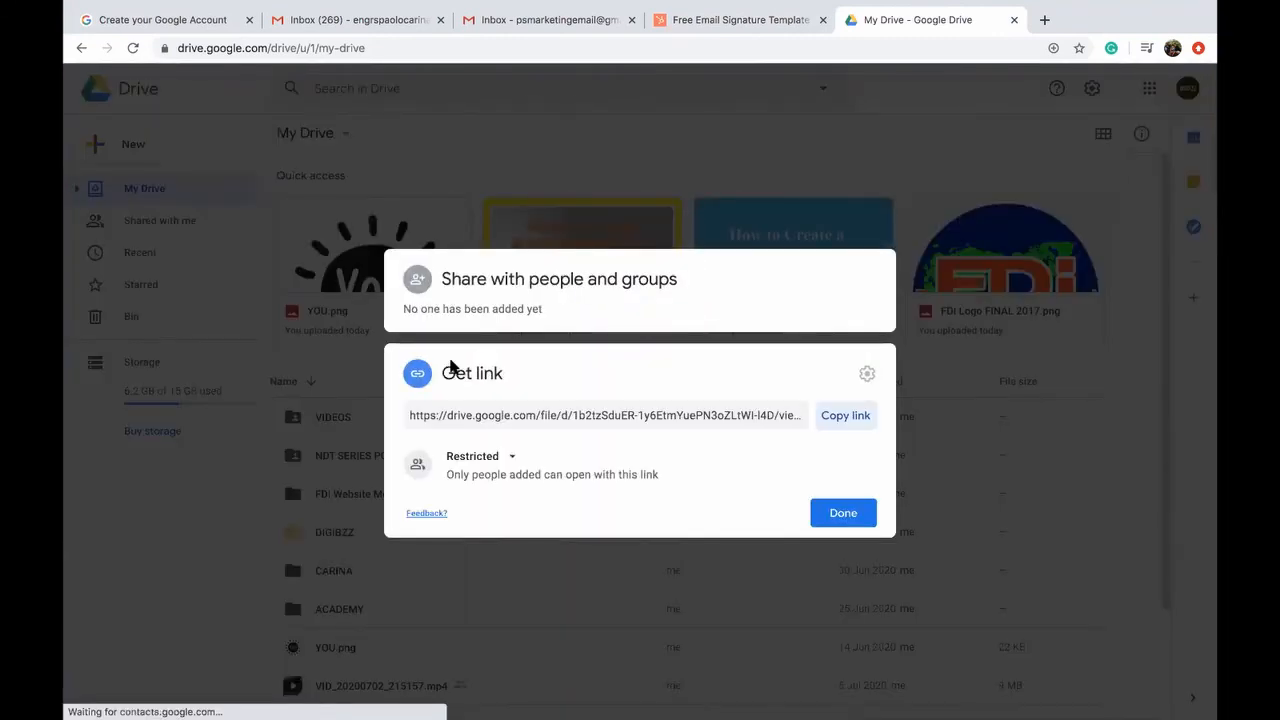
left_click(498, 458)
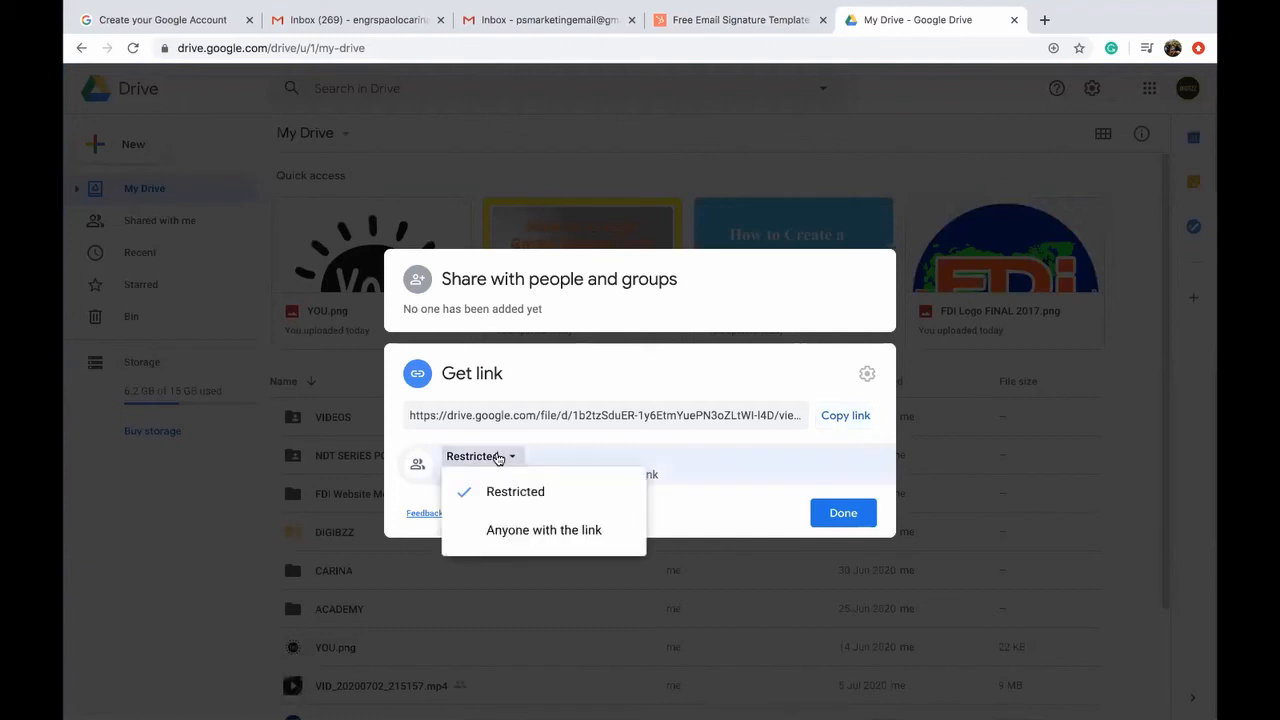
left_click(520, 530)
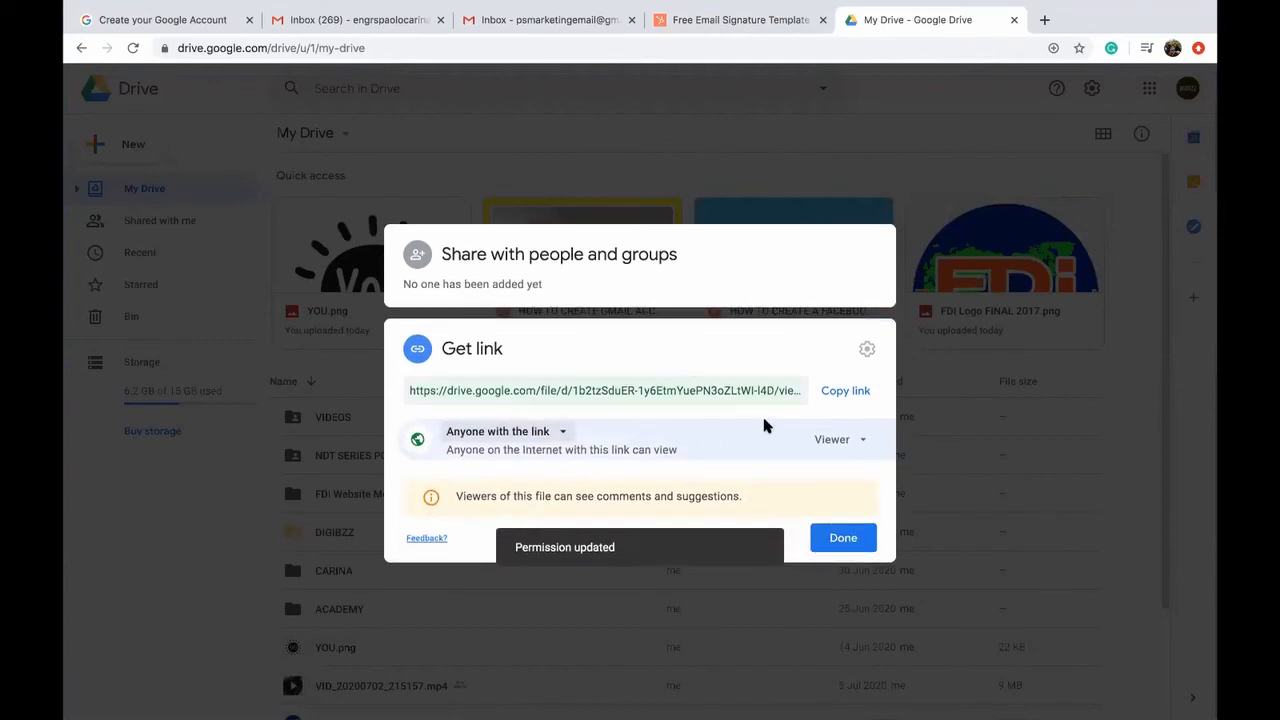
left_click(857, 441)
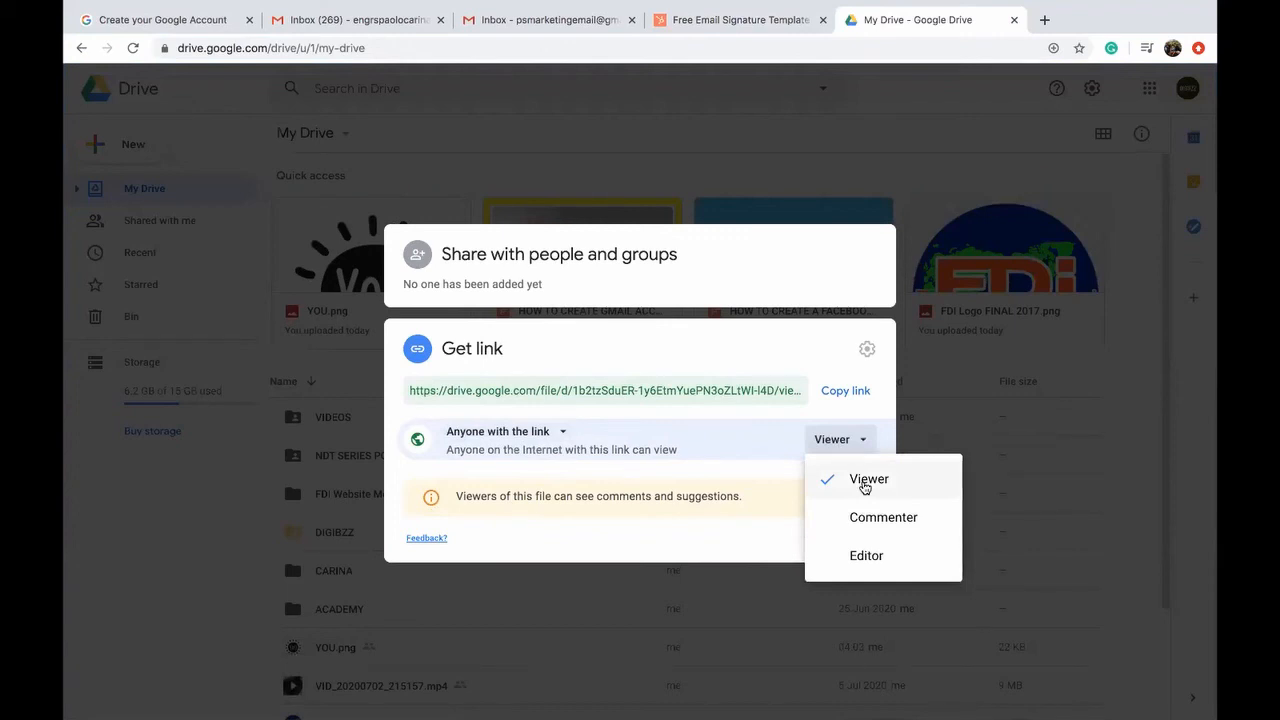
left_click(865, 486)
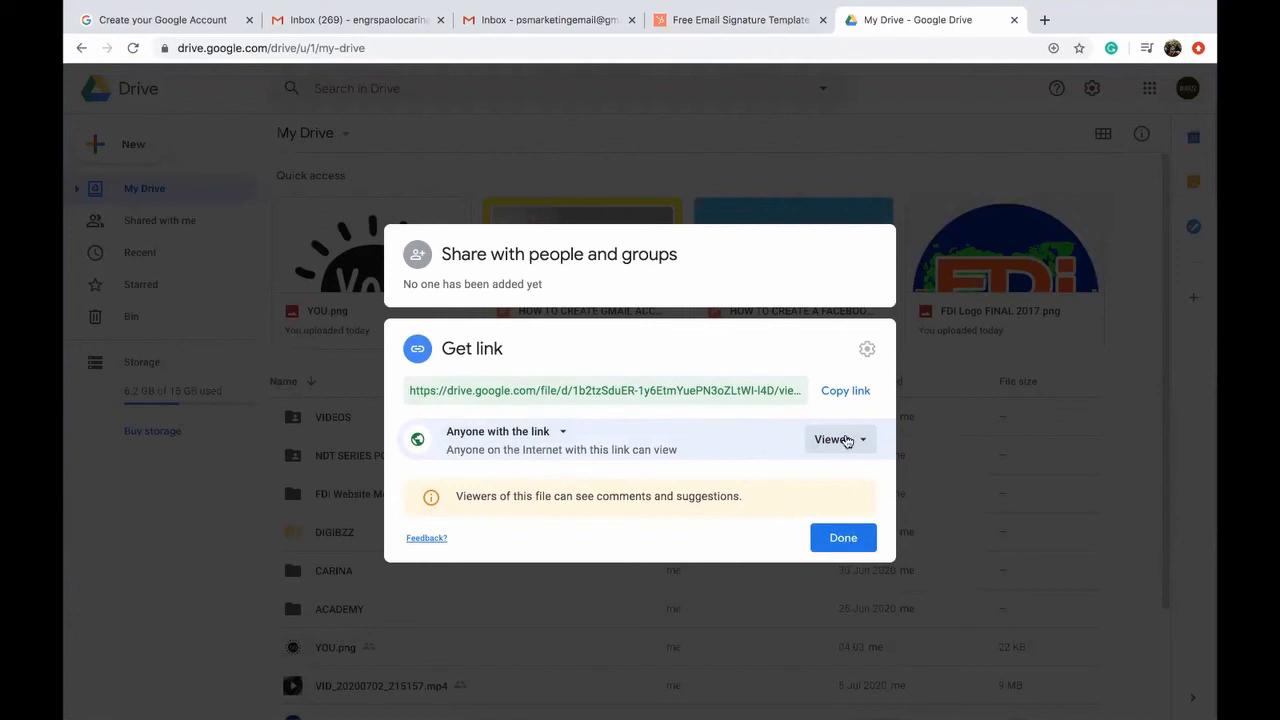
left_click(840, 538)
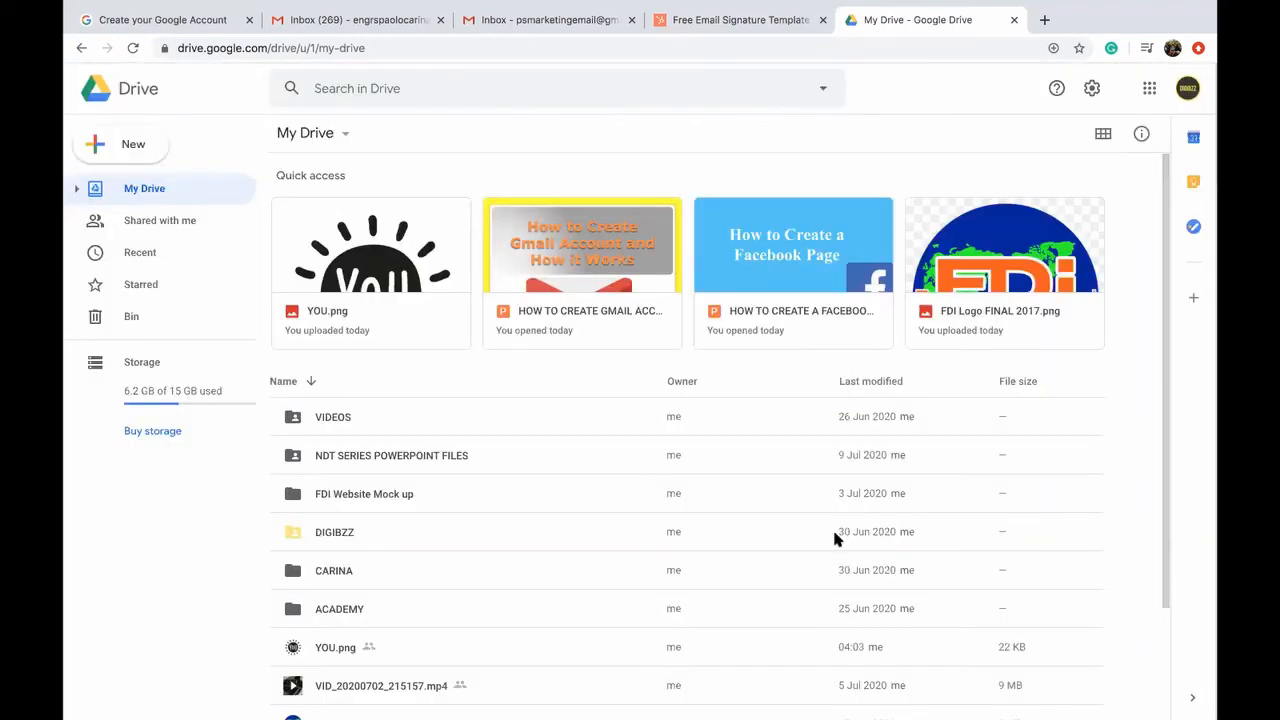
left_click(738, 22)
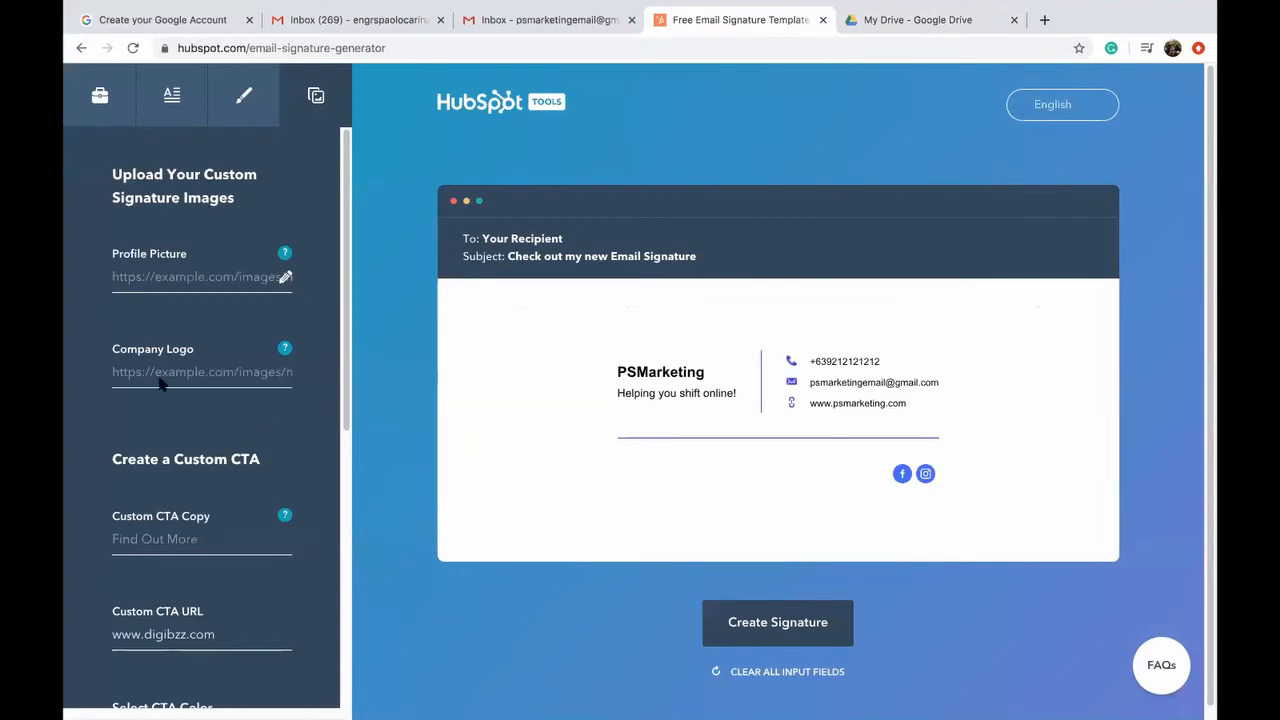
Step: Paste the copied link into the Profile Picture field, then go back to Google Drive
right_click(168, 276)
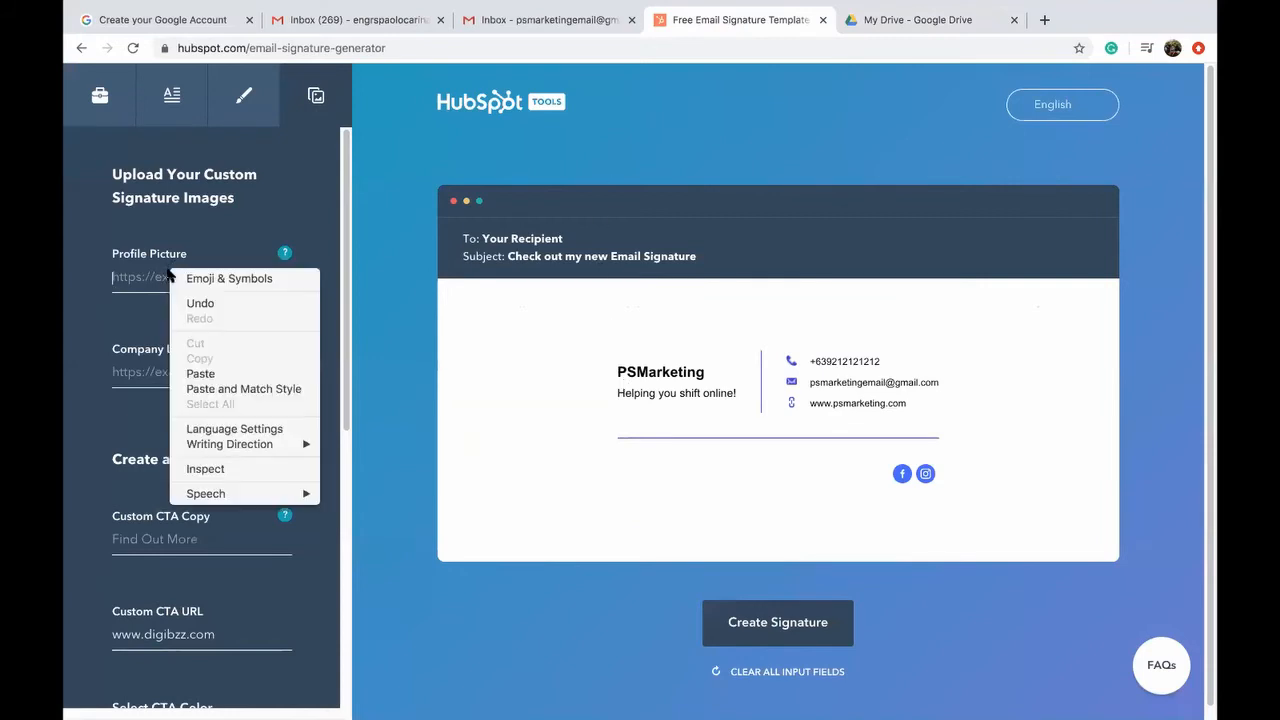
left_click(219, 373)
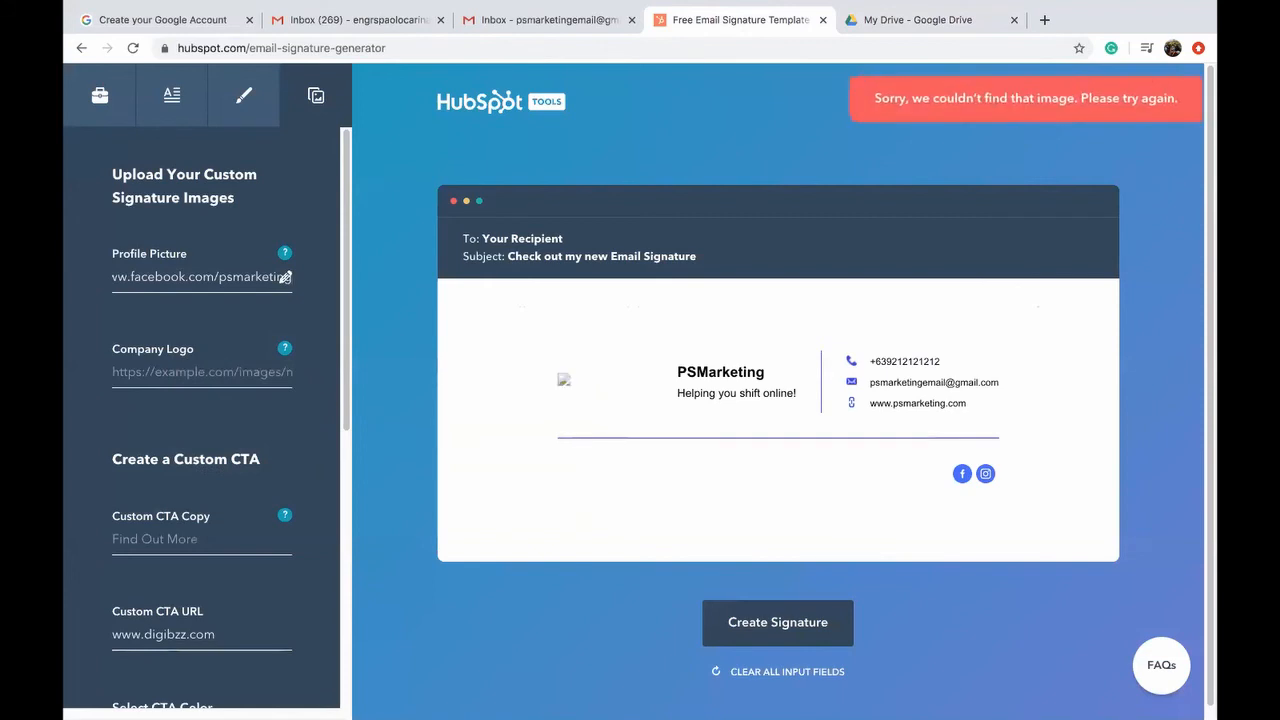
left_click(917, 28)
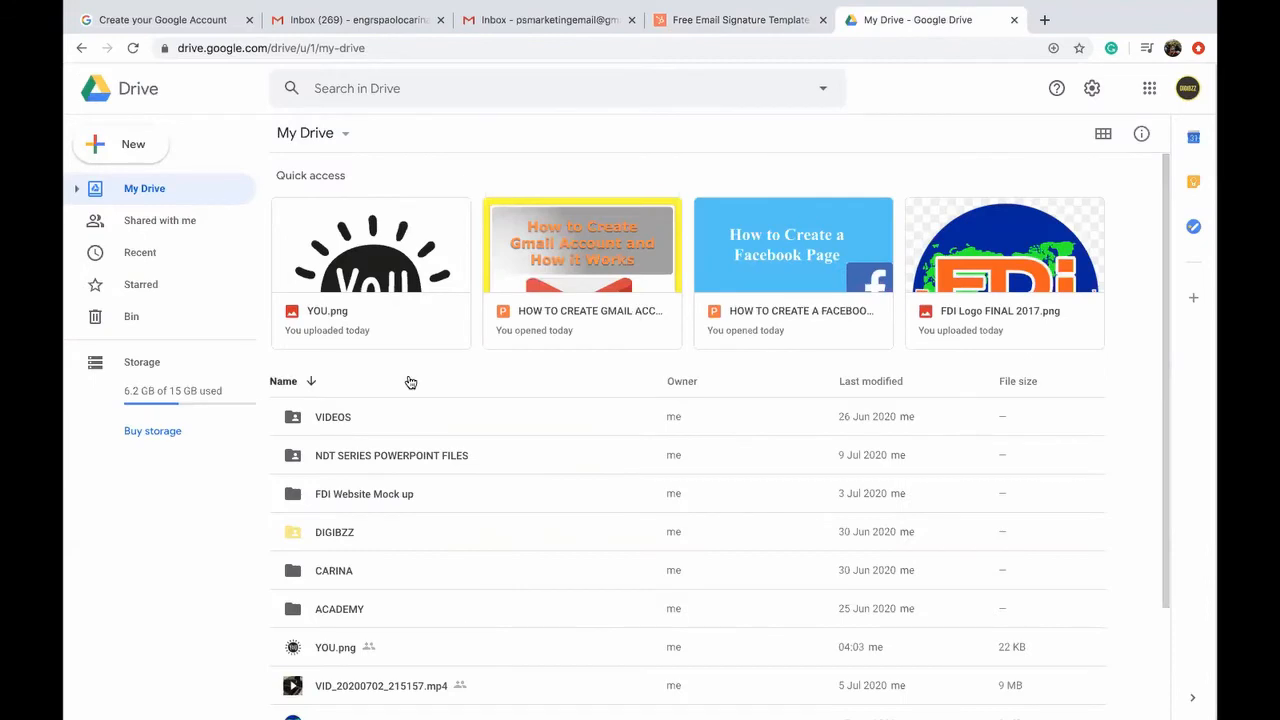
Step: Copy the shareable link for YOU.png in Google Drive
right_click(382, 260)
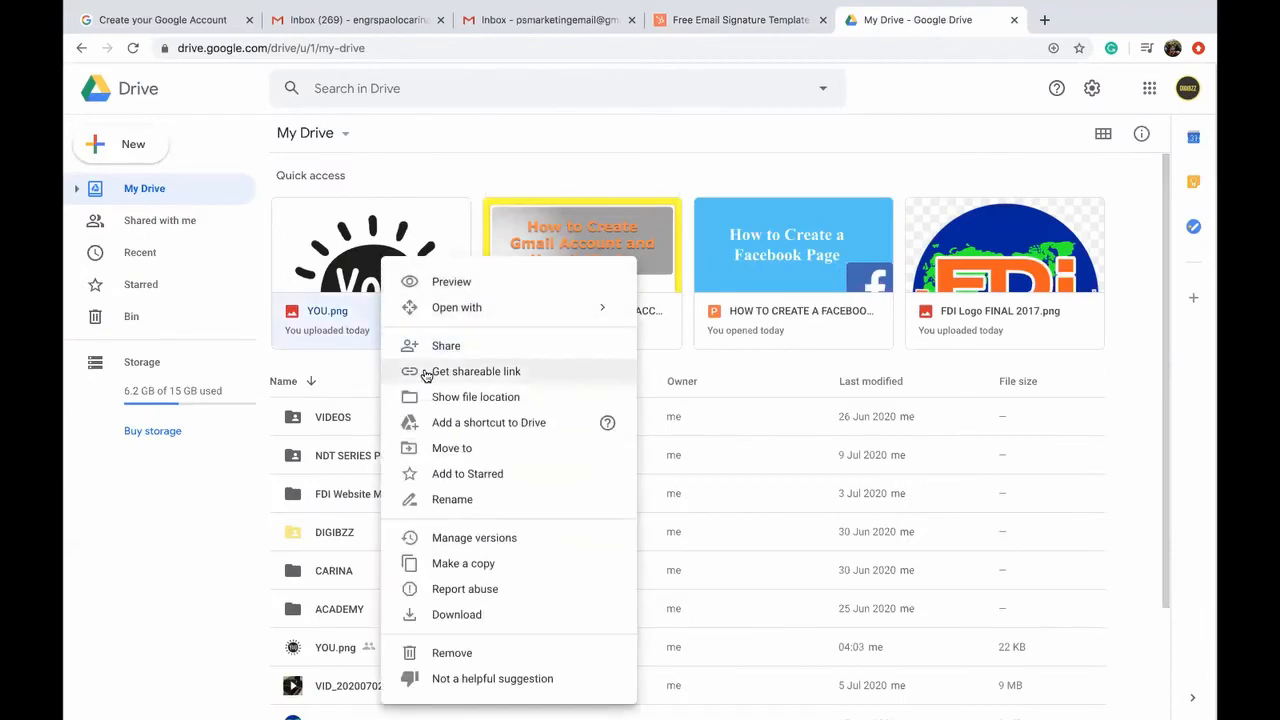
key("Escape")
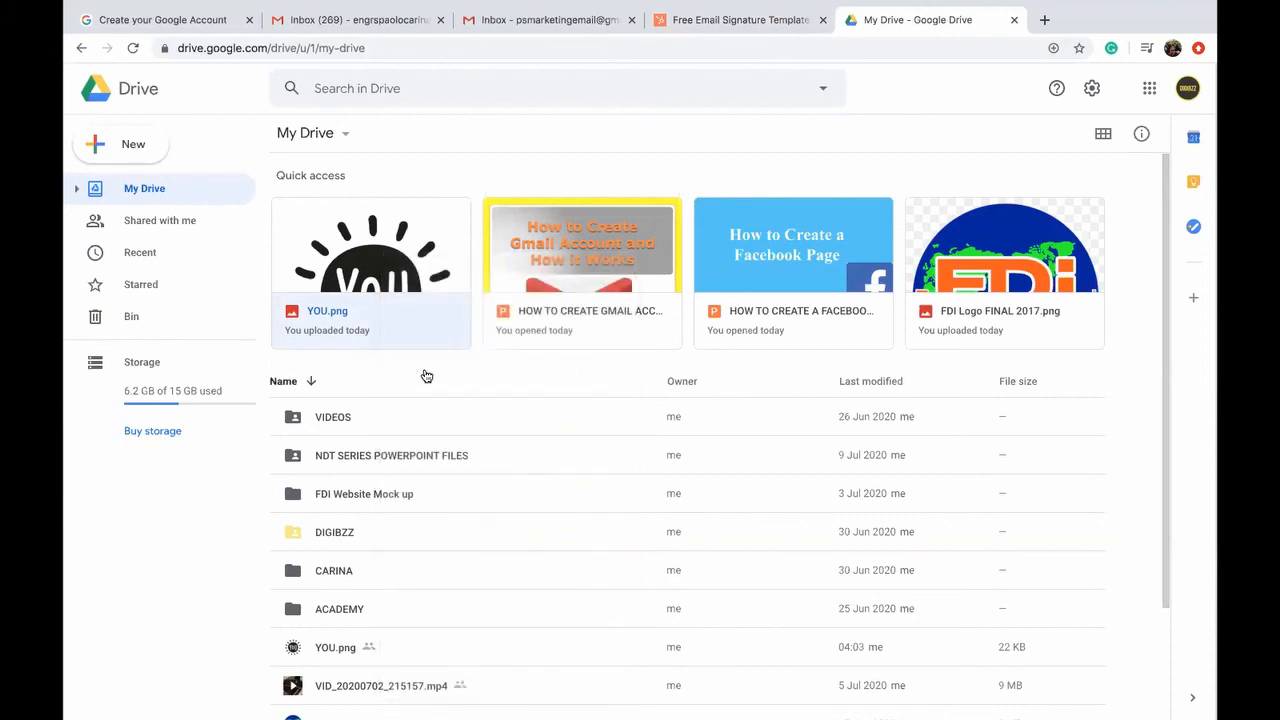
right_click(387, 304)
mouse_move(391, 316)
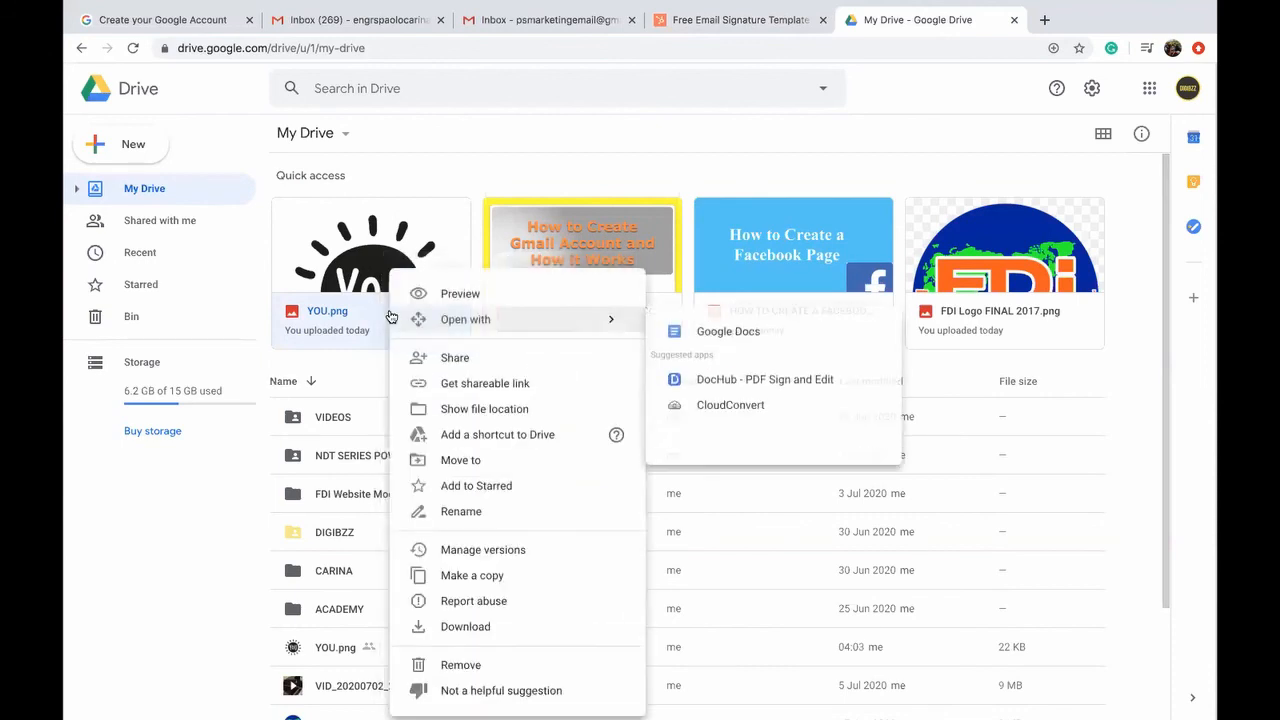
left_click(485, 380)
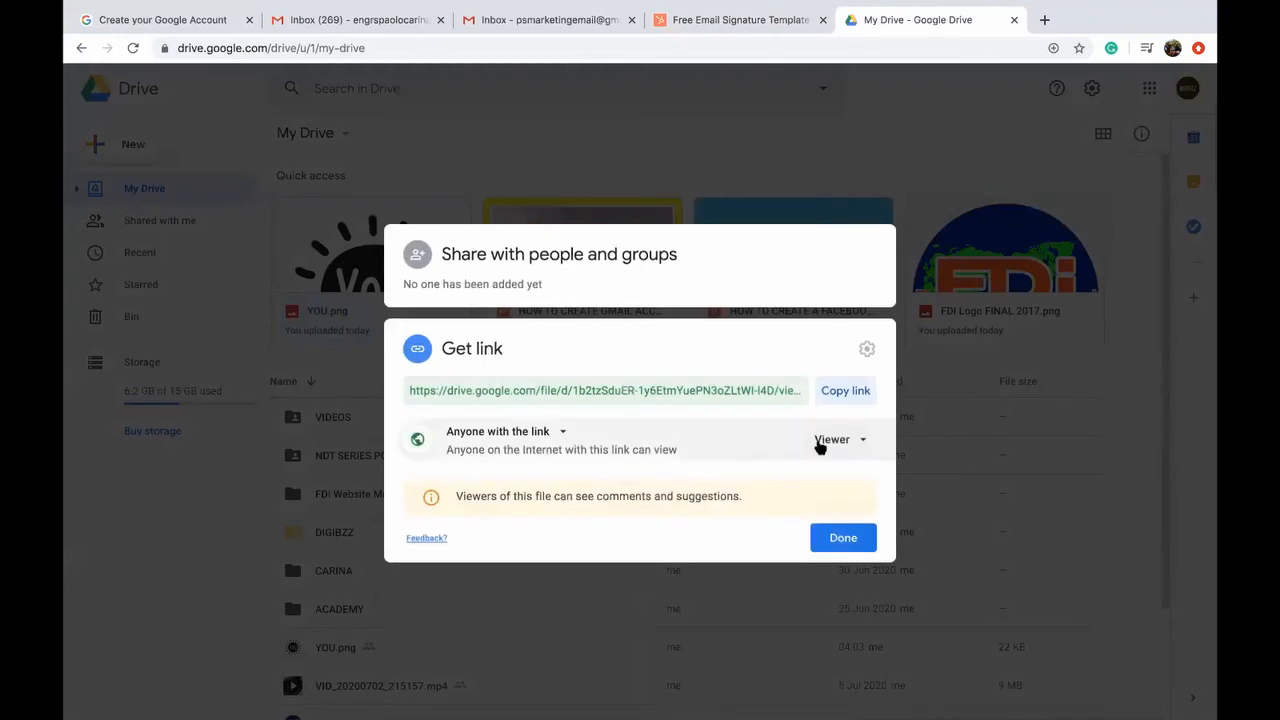
left_click(842, 401)
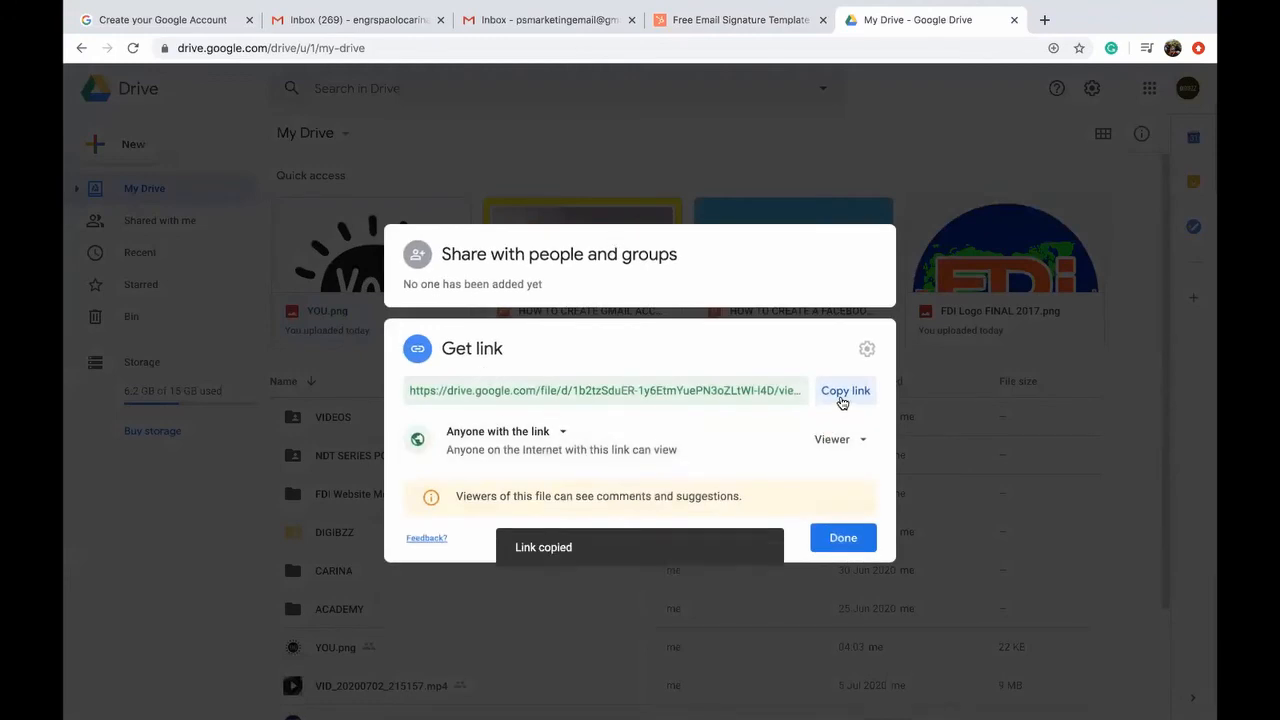
Step: Keep the link at Viewer (view-only) access and close the sharing settings
left_click(828, 448)
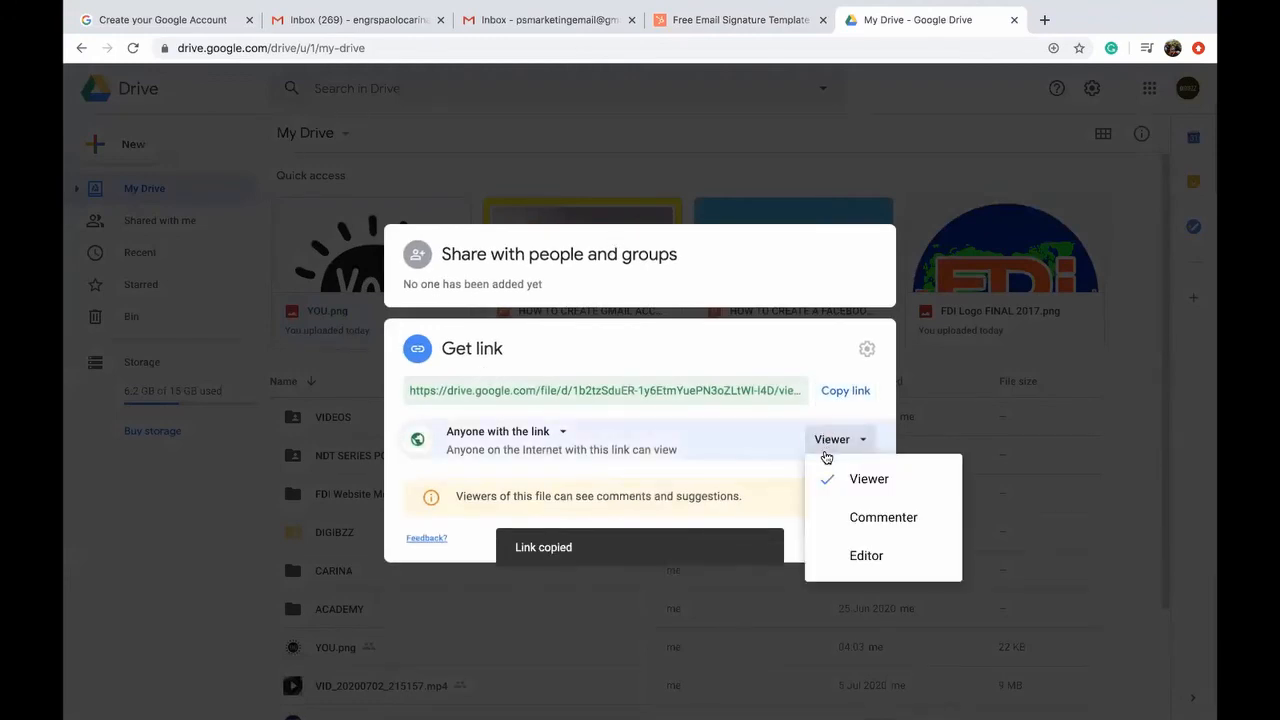
left_click(535, 437)
left_click(681, 428)
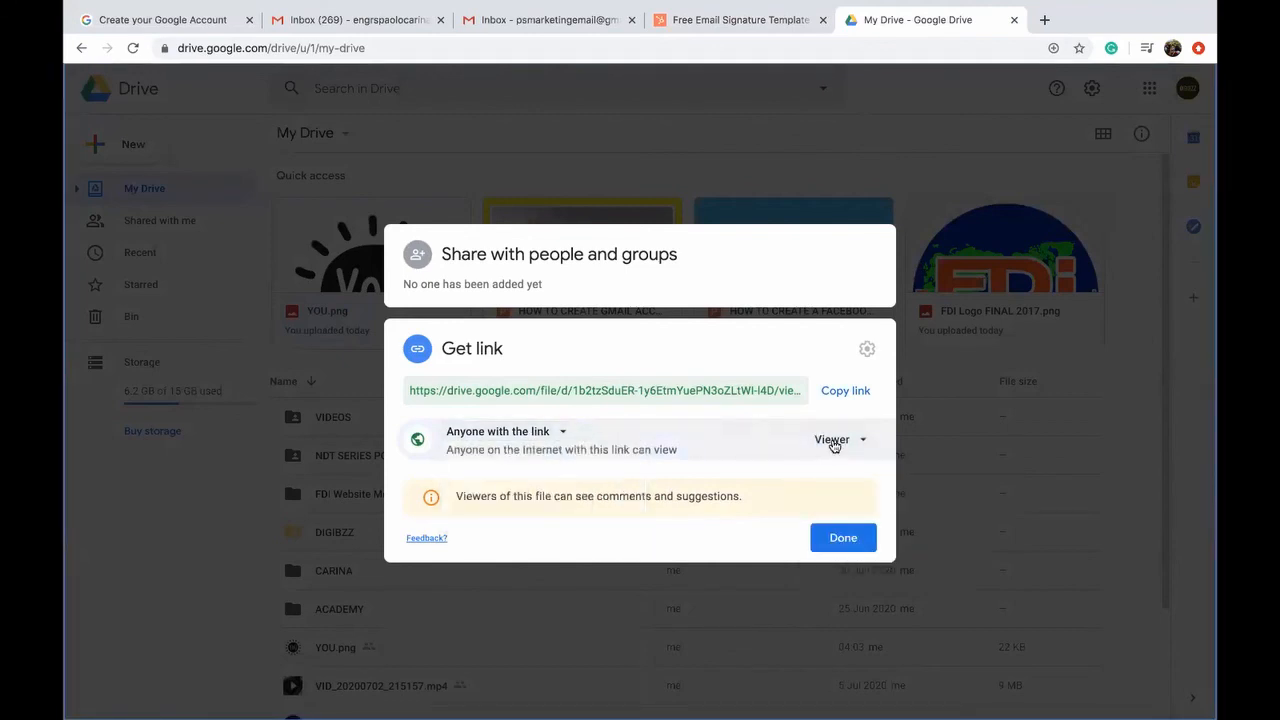
left_click(831, 443)
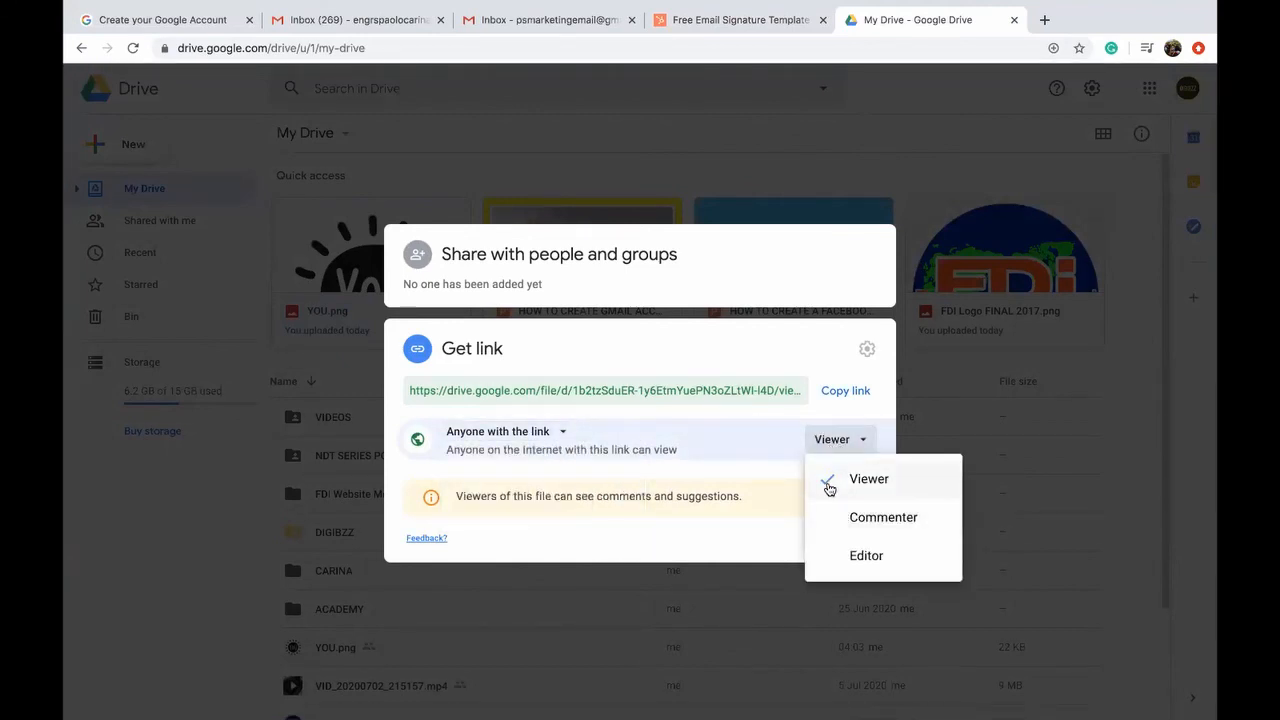
left_click(826, 480)
left_click(840, 538)
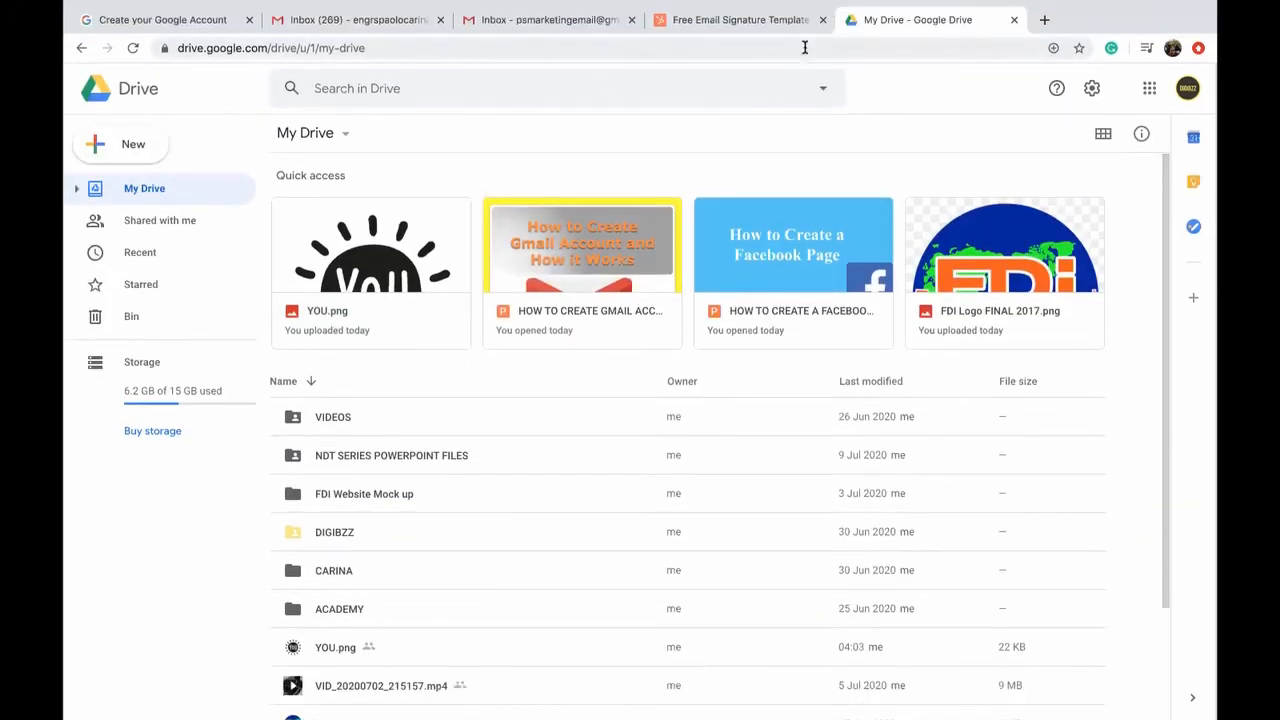
Step: Replace the Profile Picture address with the YOU.png Drive link so the YOU logo appears beside PSMarketing
left_click(766, 22)
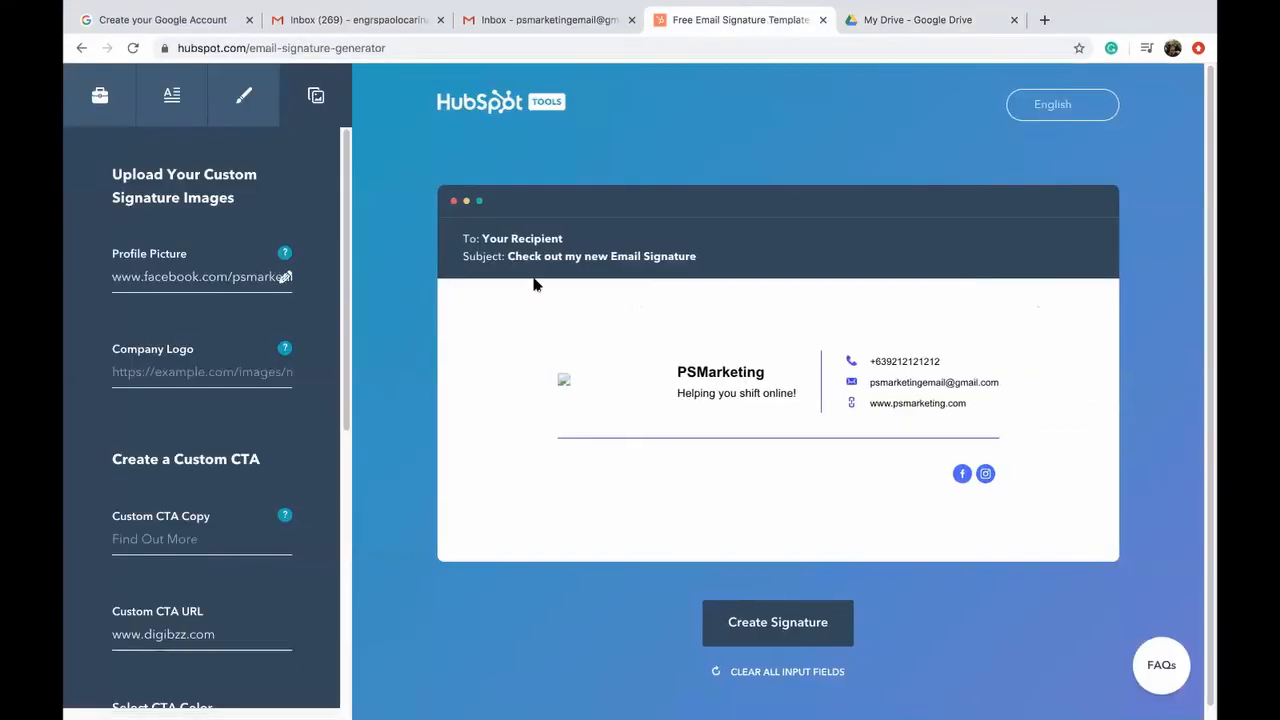
triple_click(221, 271)
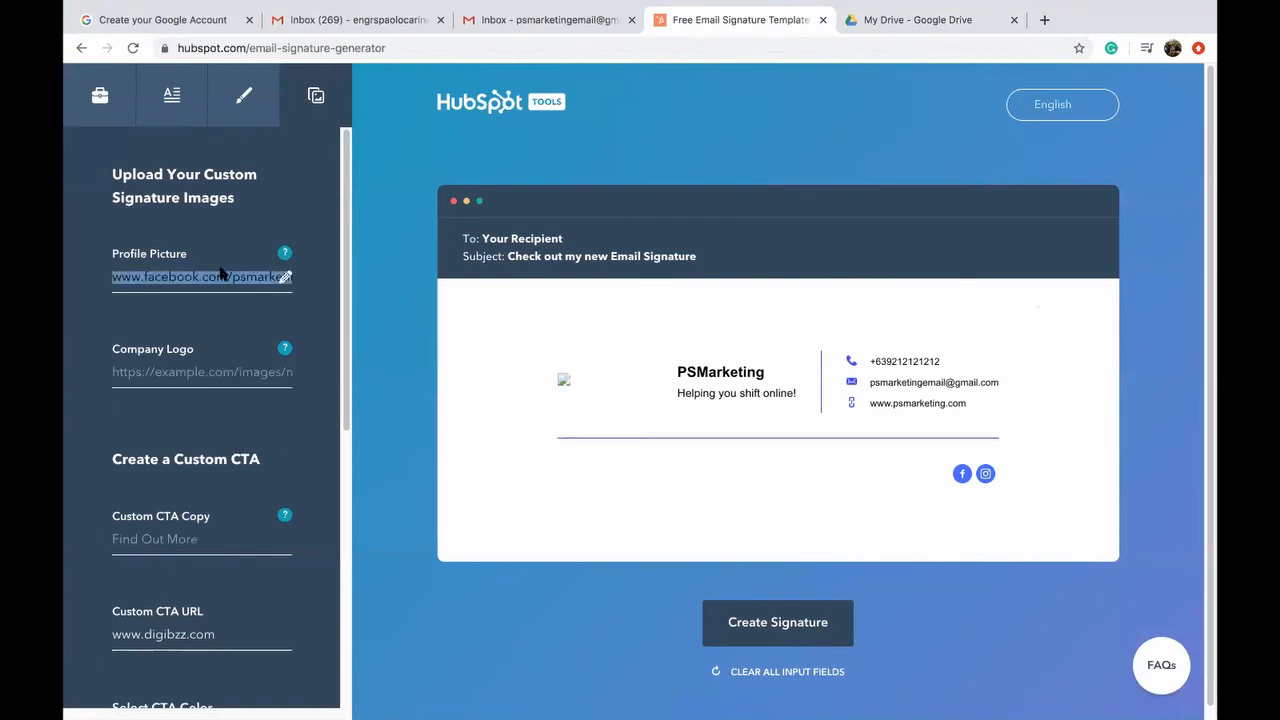
right_click(221, 272)
left_click(183, 278)
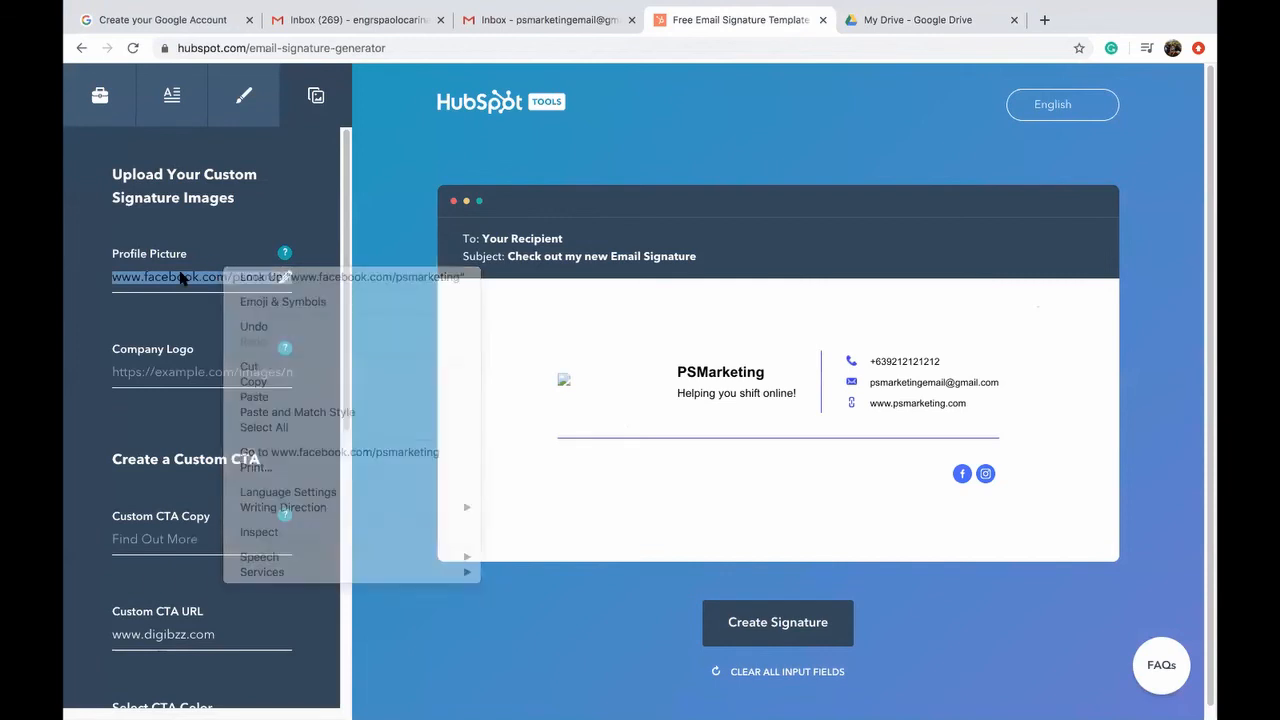
double_click(181, 277)
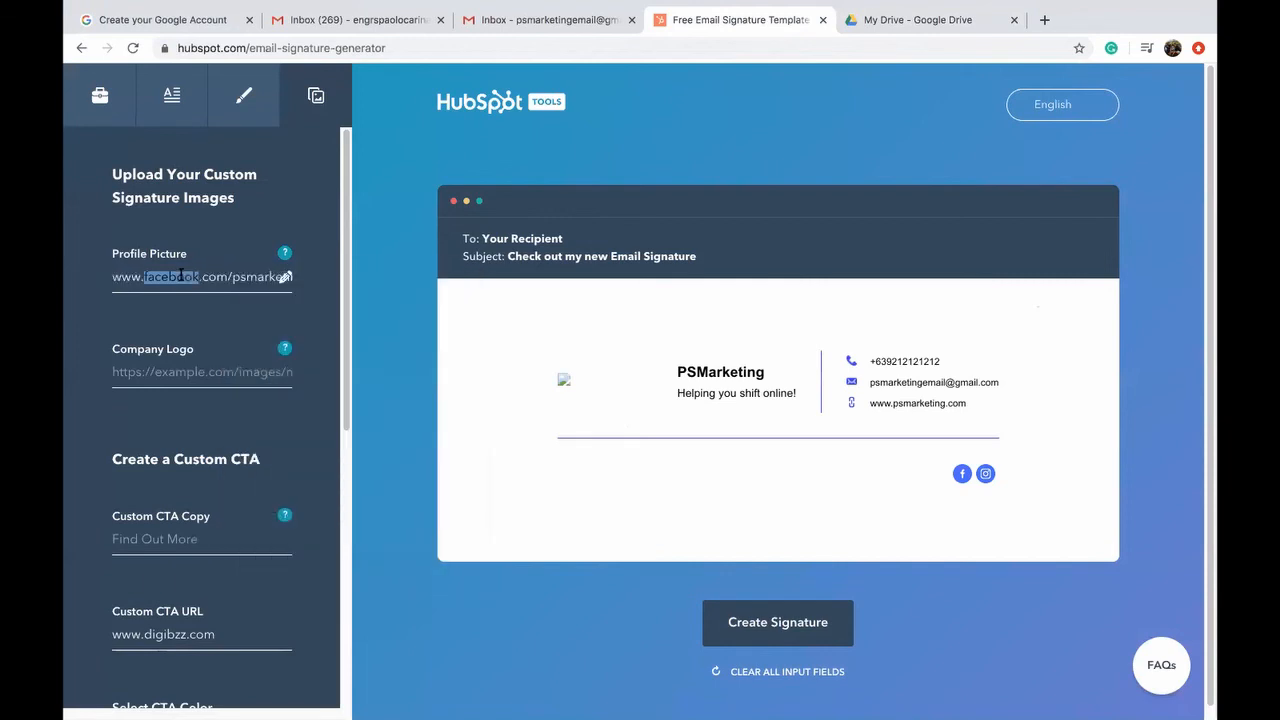
key("super+a")
key("BackSpace")
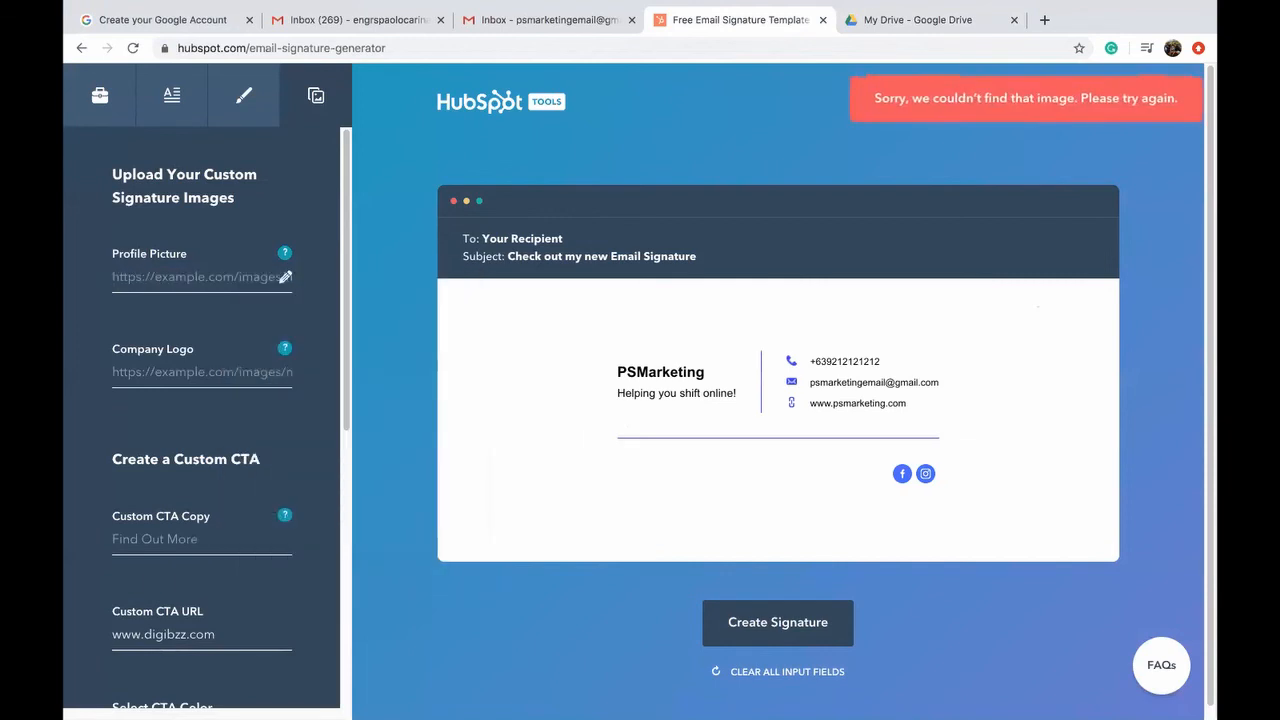
right_click(146, 281)
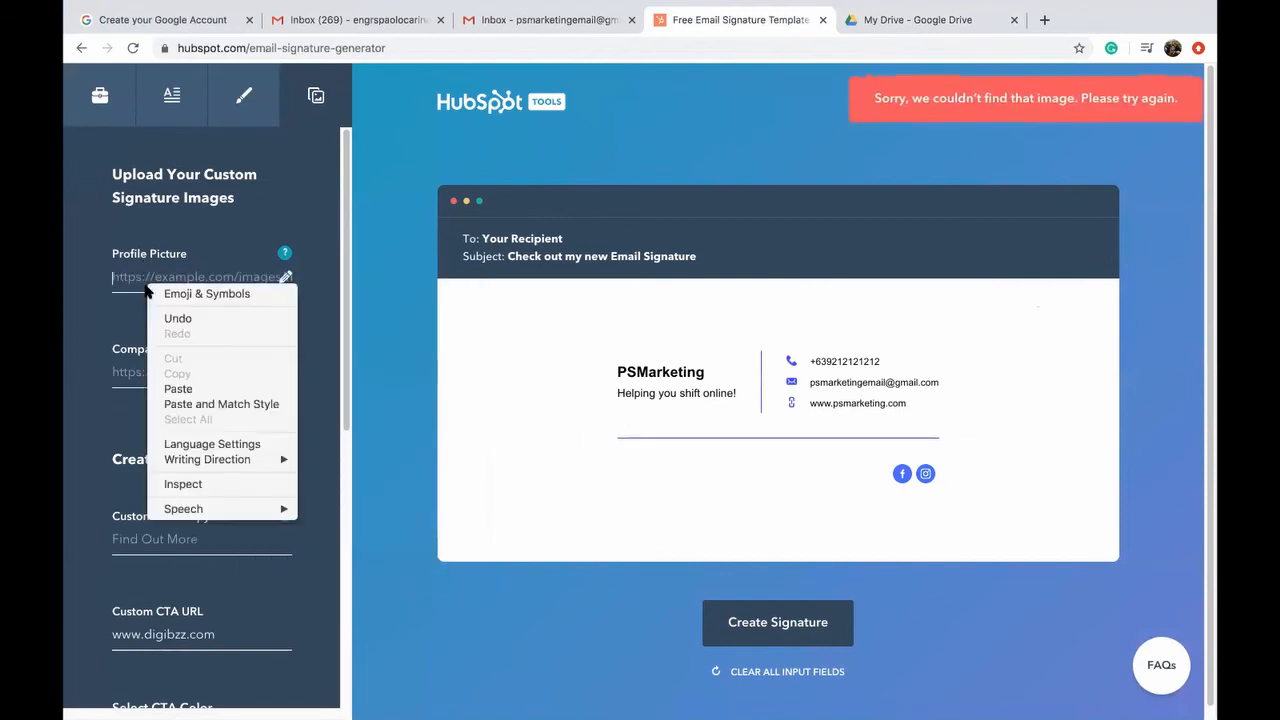
left_click(174, 389)
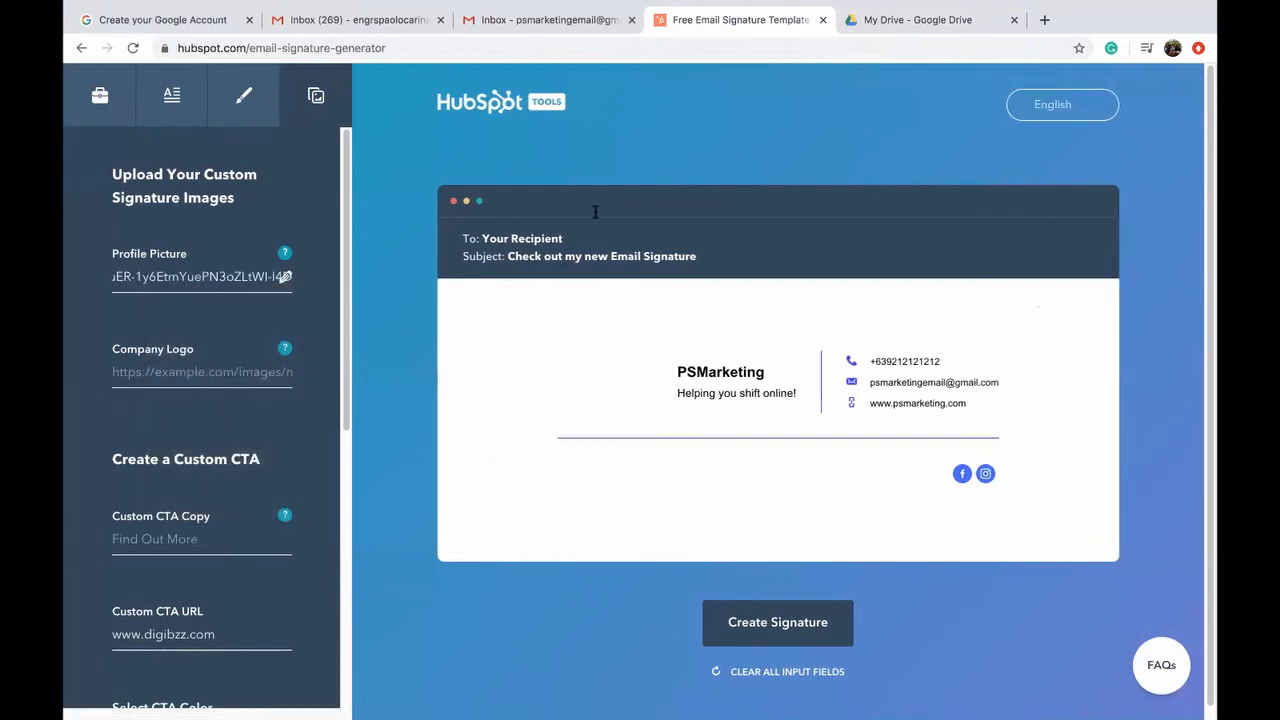
left_click(309, 325)
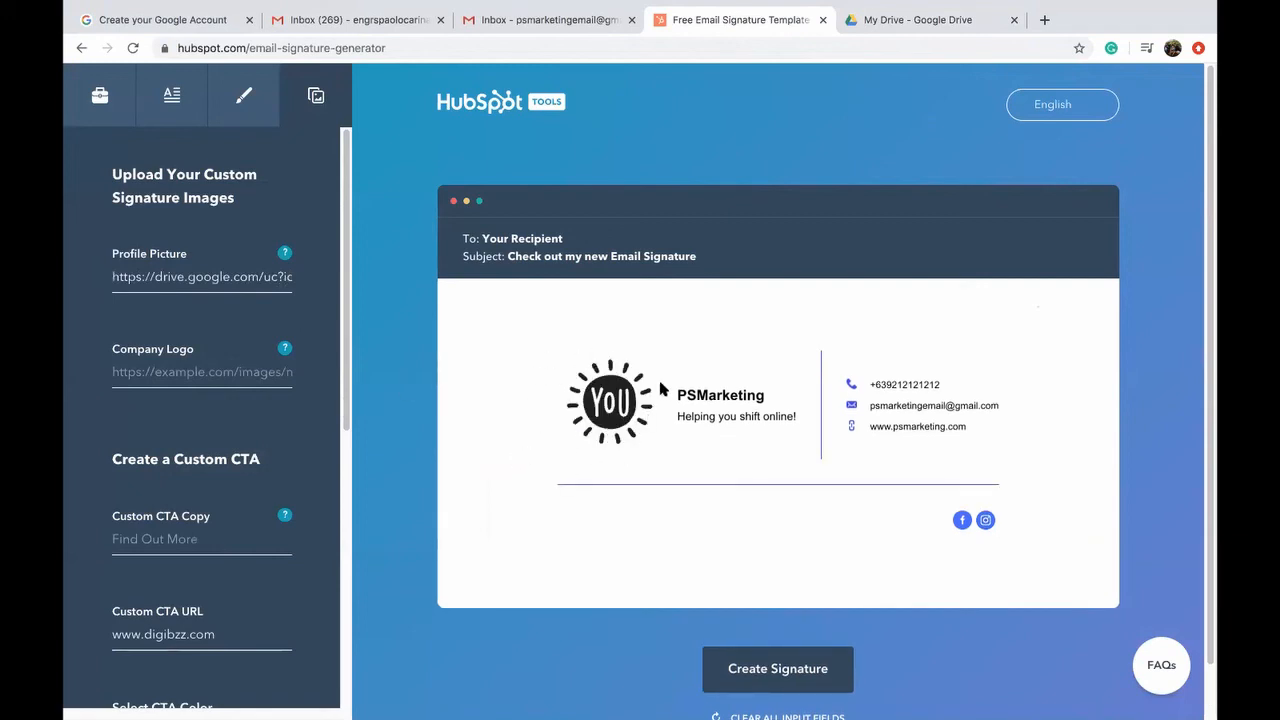
scroll(229, 446, "down", 5)
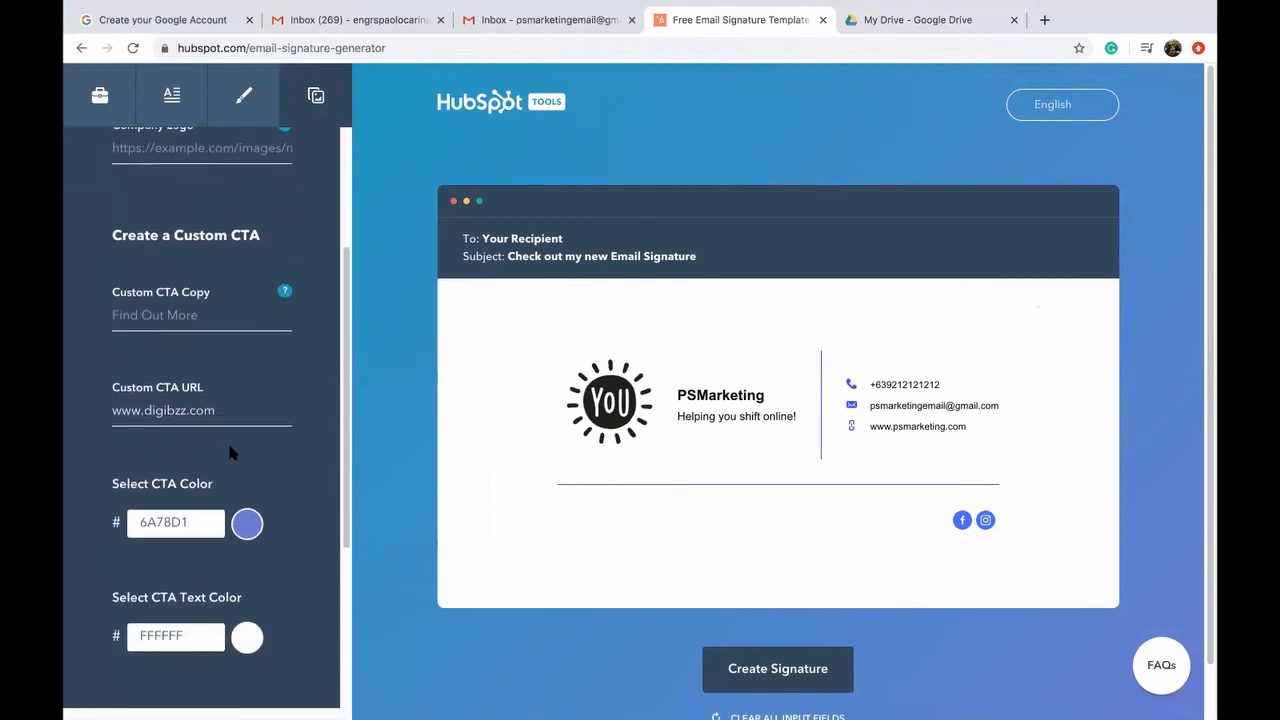
scroll(230, 452, "down", 1)
scroll(229, 452, "down", 3)
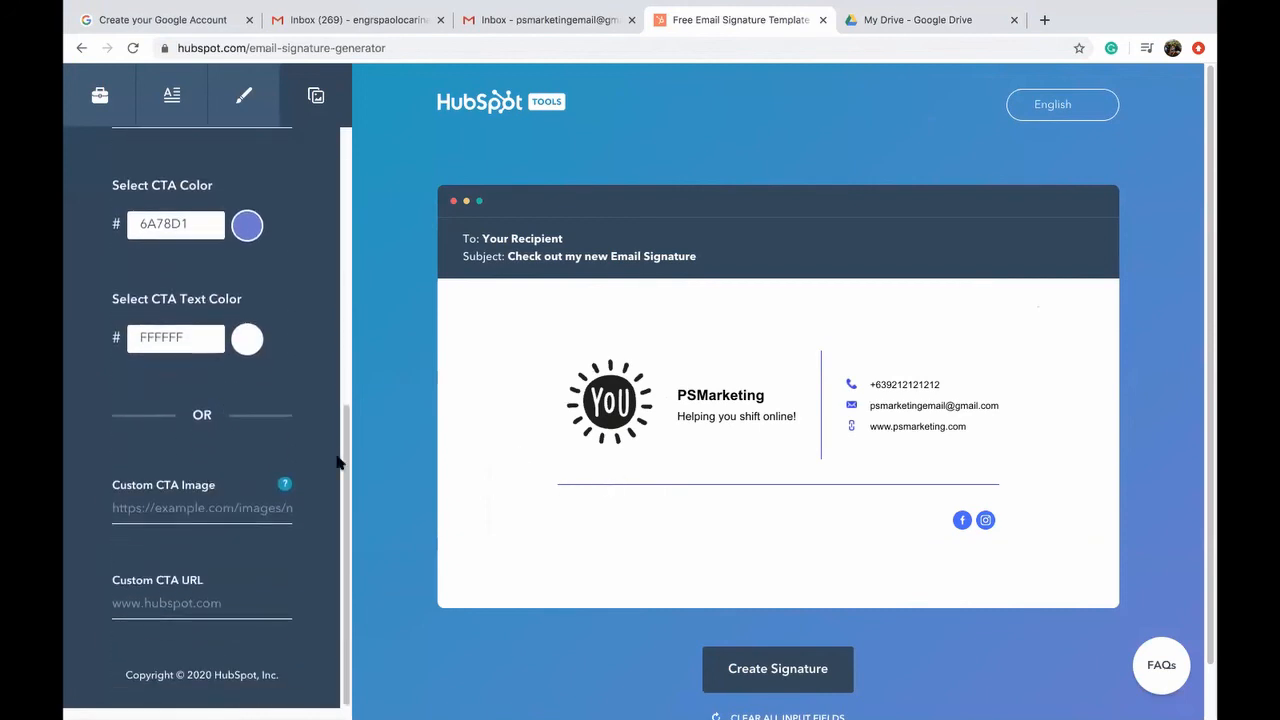
scroll(222, 462, "up", 4)
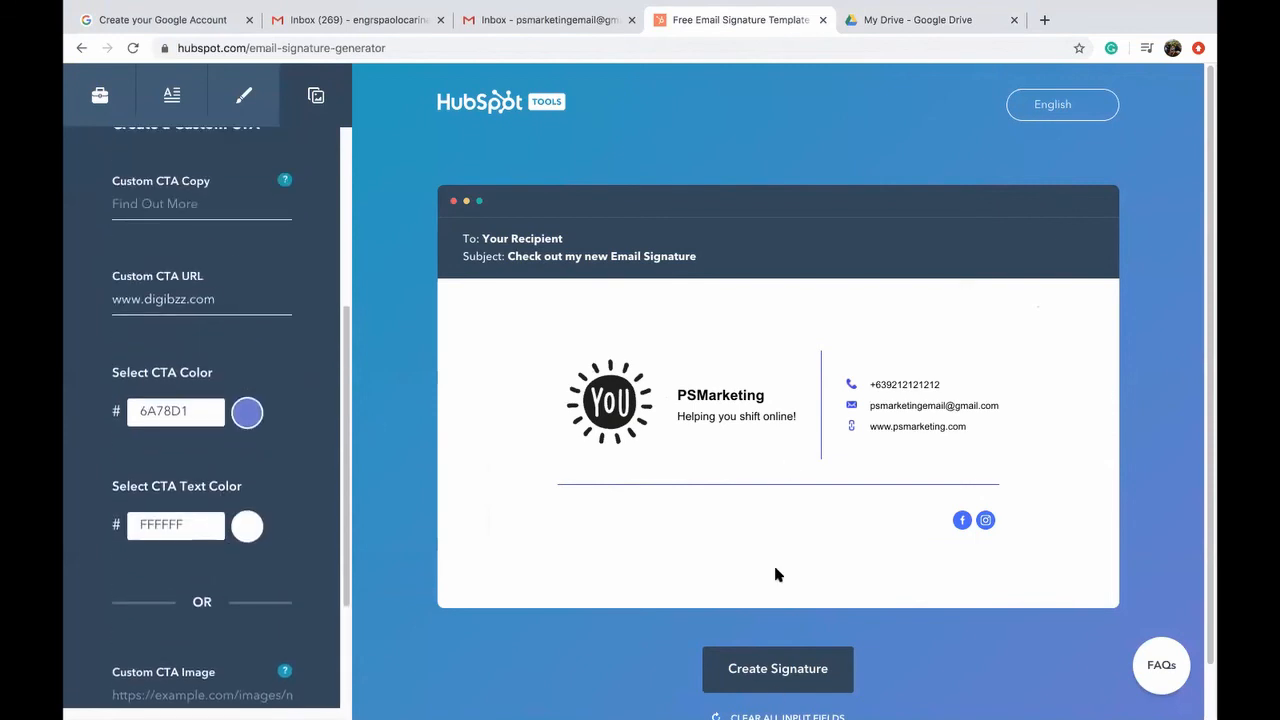
scroll(785, 632, "down", 1)
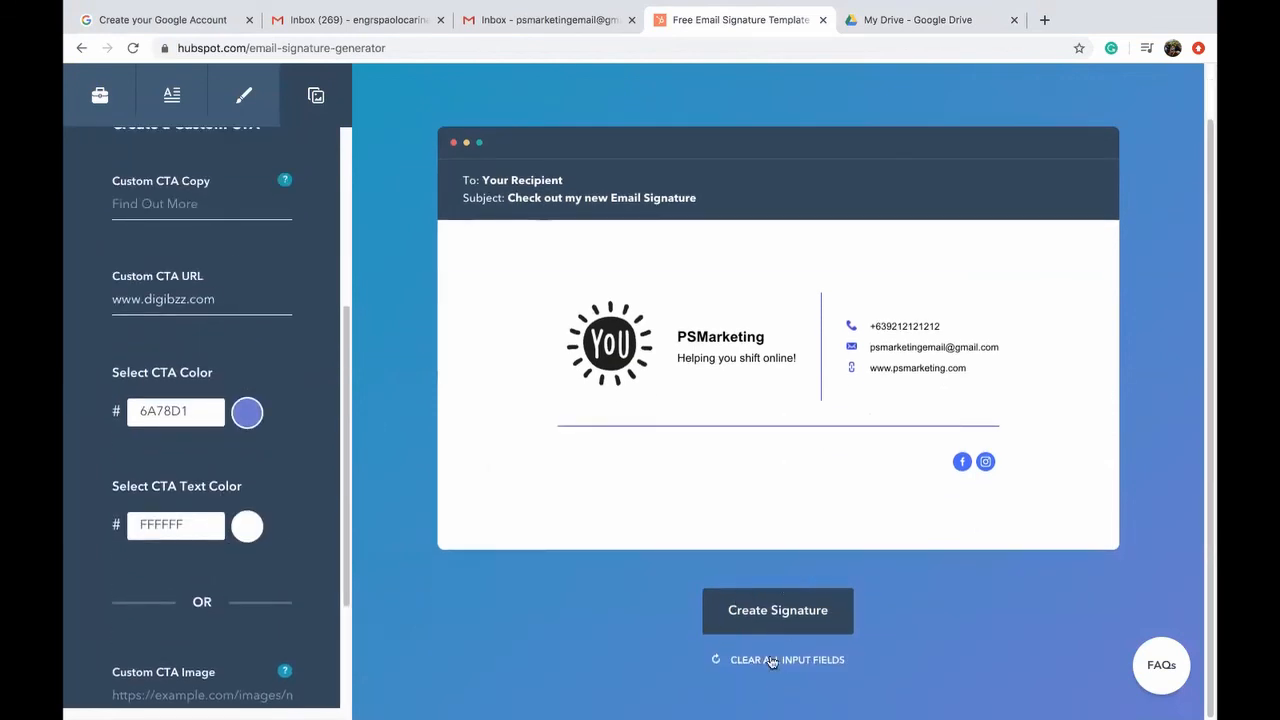
Step: Create the signature and submit the confirmation form with the minimum employee count
left_click(779, 618)
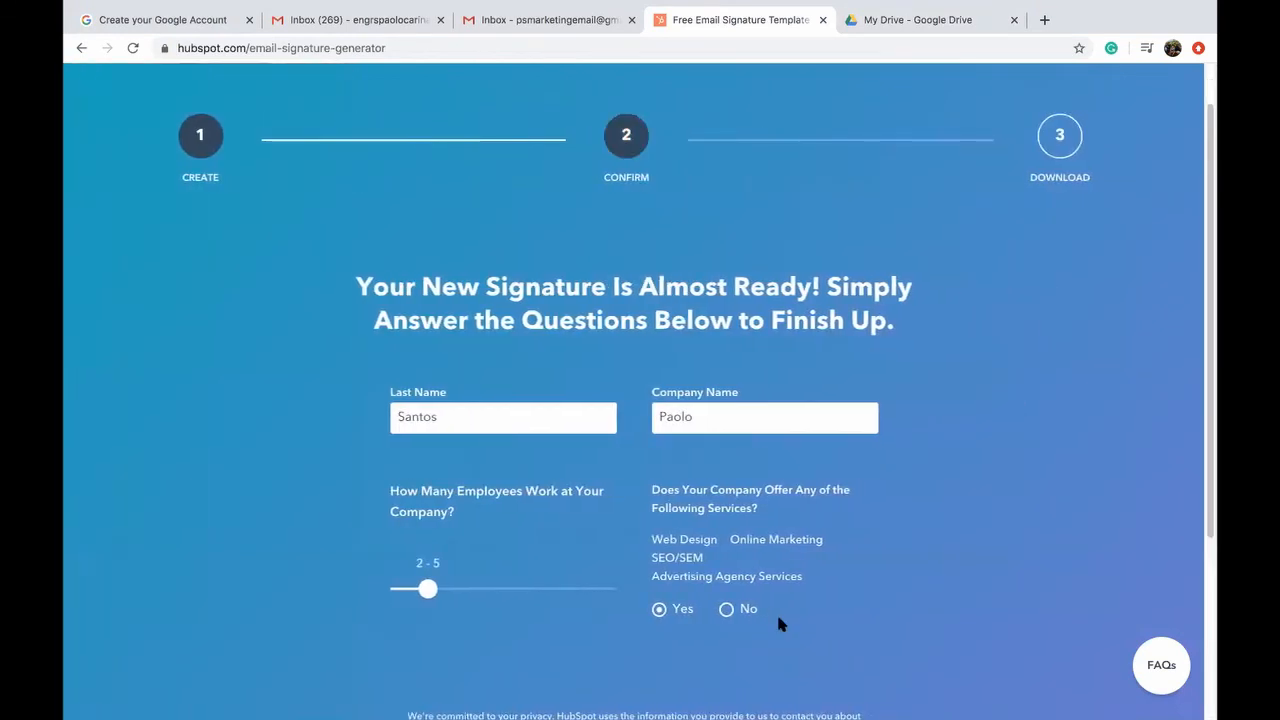
scroll(455, 480, "down", 2)
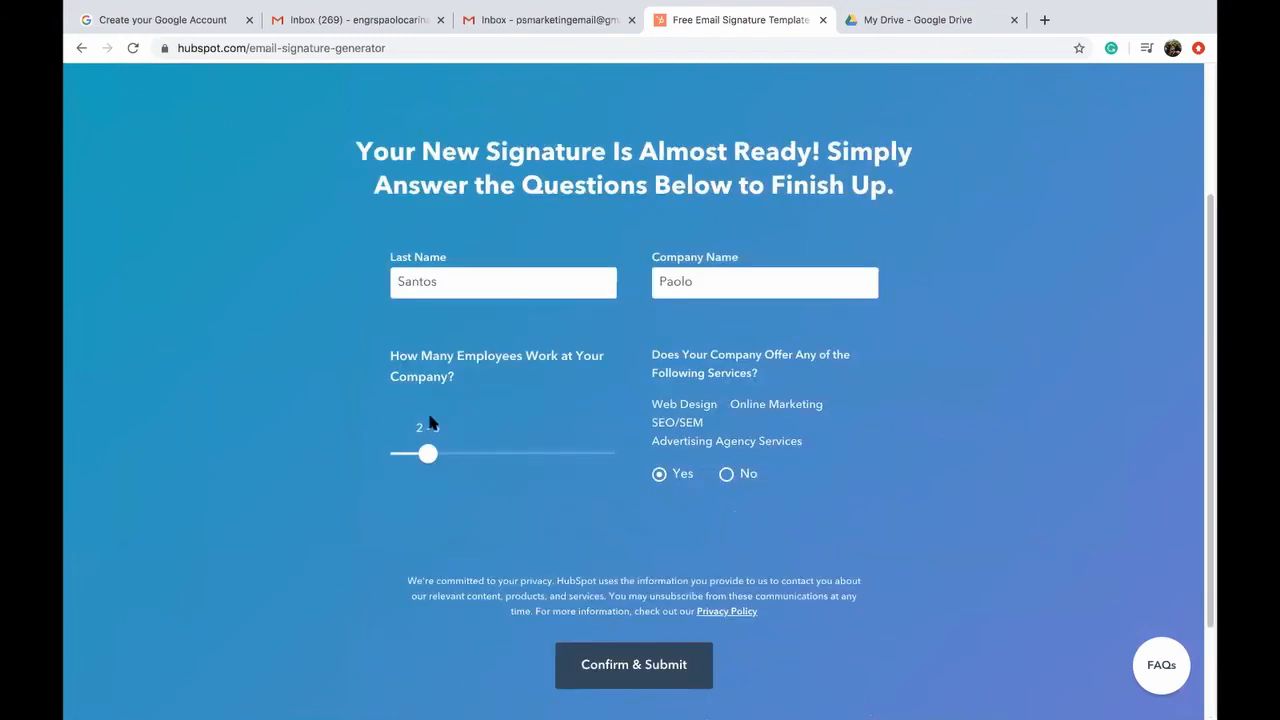
mouse_move(427, 453)
left_mouse_down()
mouse_move(523, 453)
mouse_move(405, 447)
mouse_move(434, 453)
left_mouse_up()
left_click(655, 672)
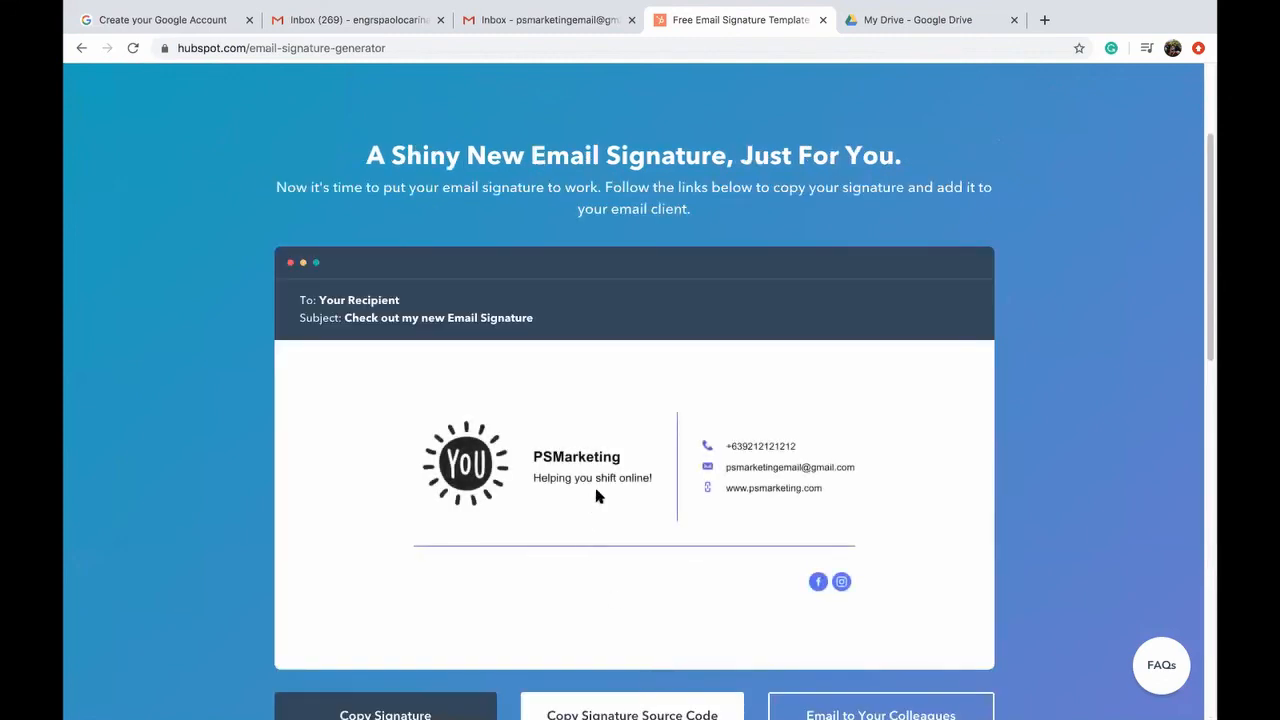
Step: Copy the finished HubSpot signature
scroll(671, 443, "down", 2)
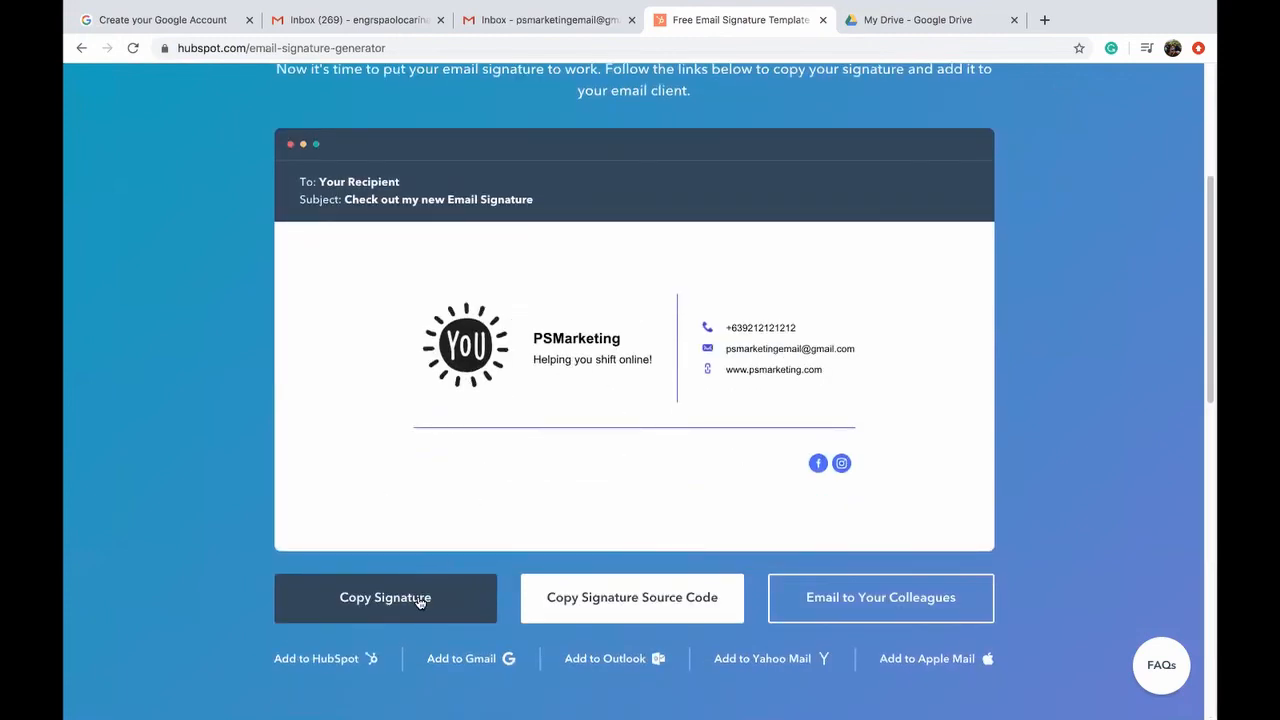
left_click(390, 613)
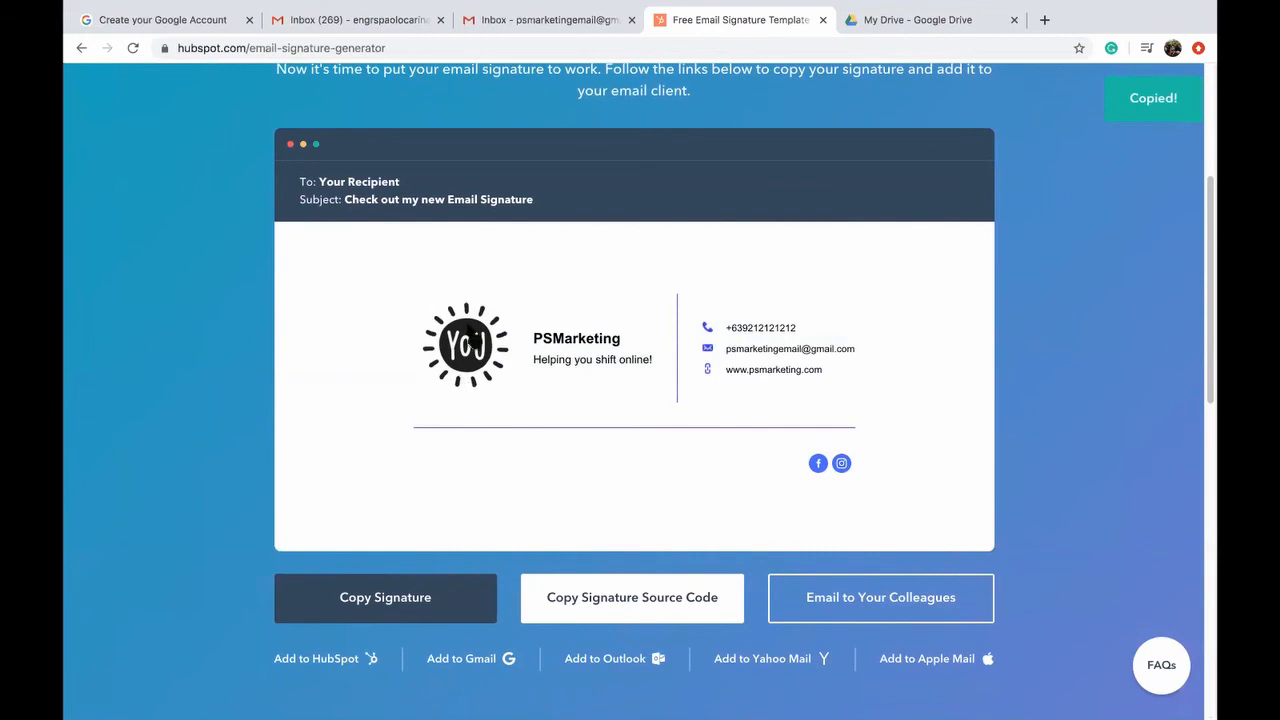
left_click_drag(857, 468, 560, 324)
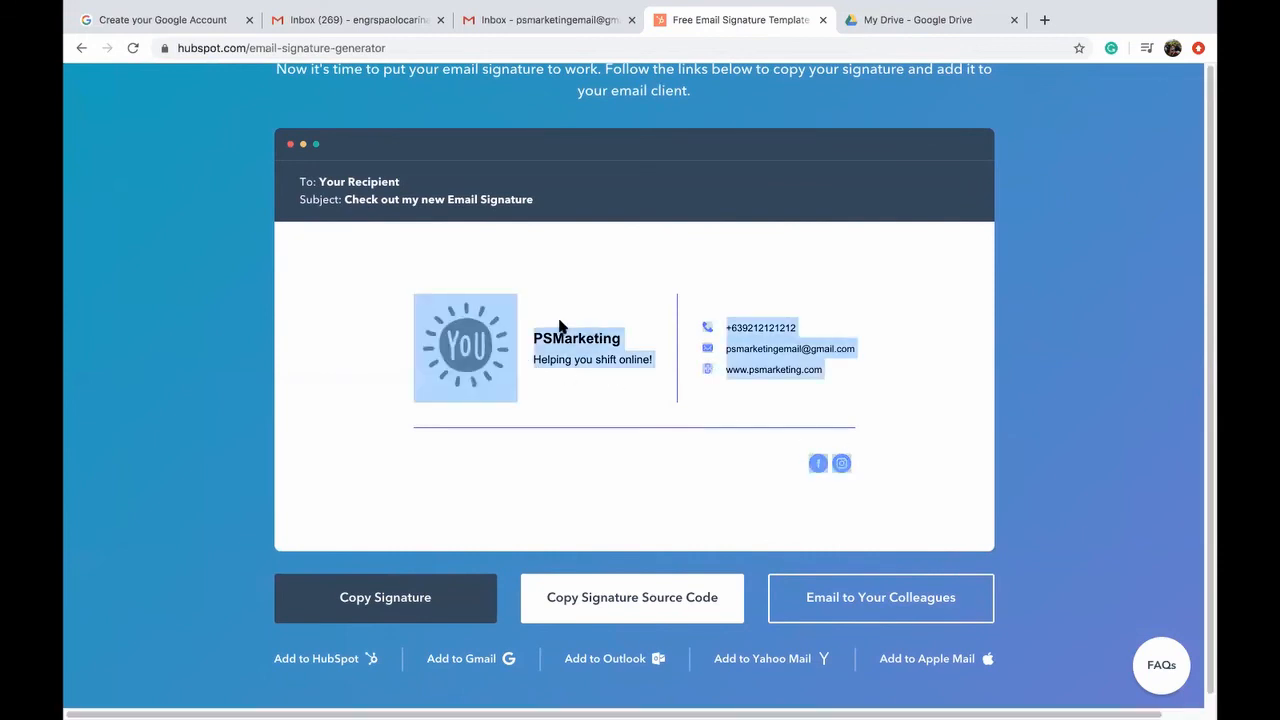
left_click(486, 448)
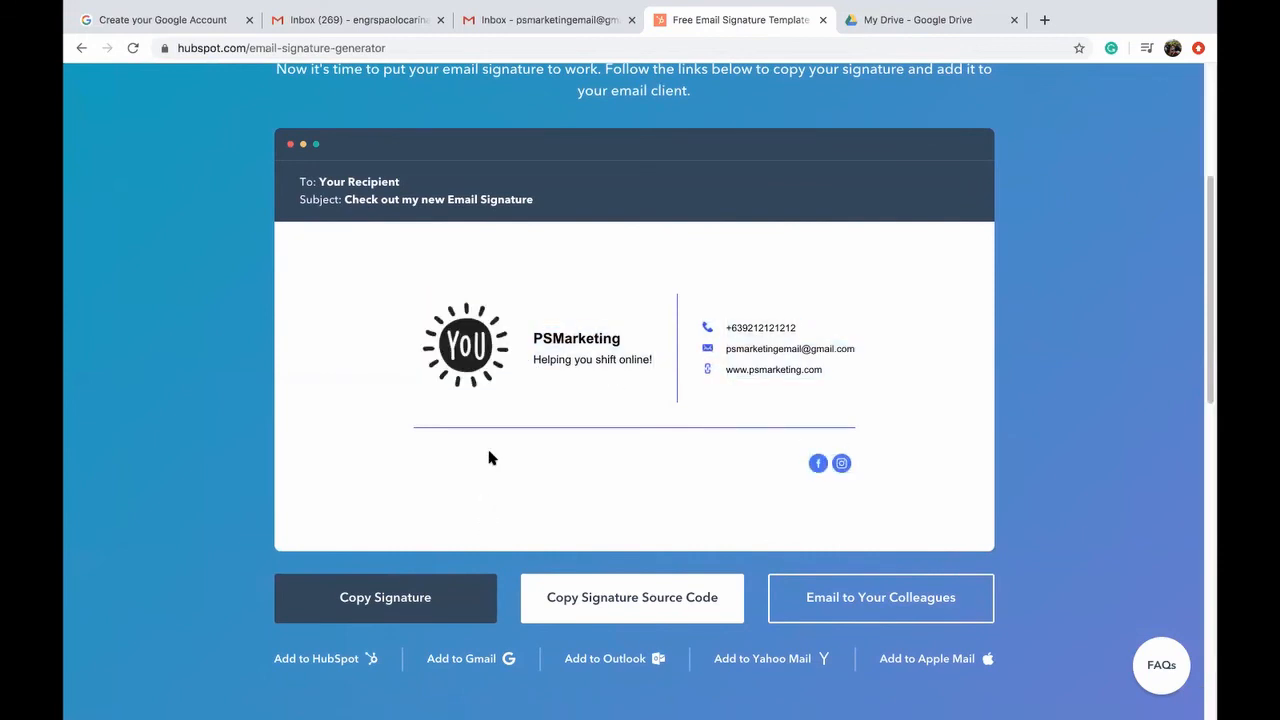
left_click(423, 597)
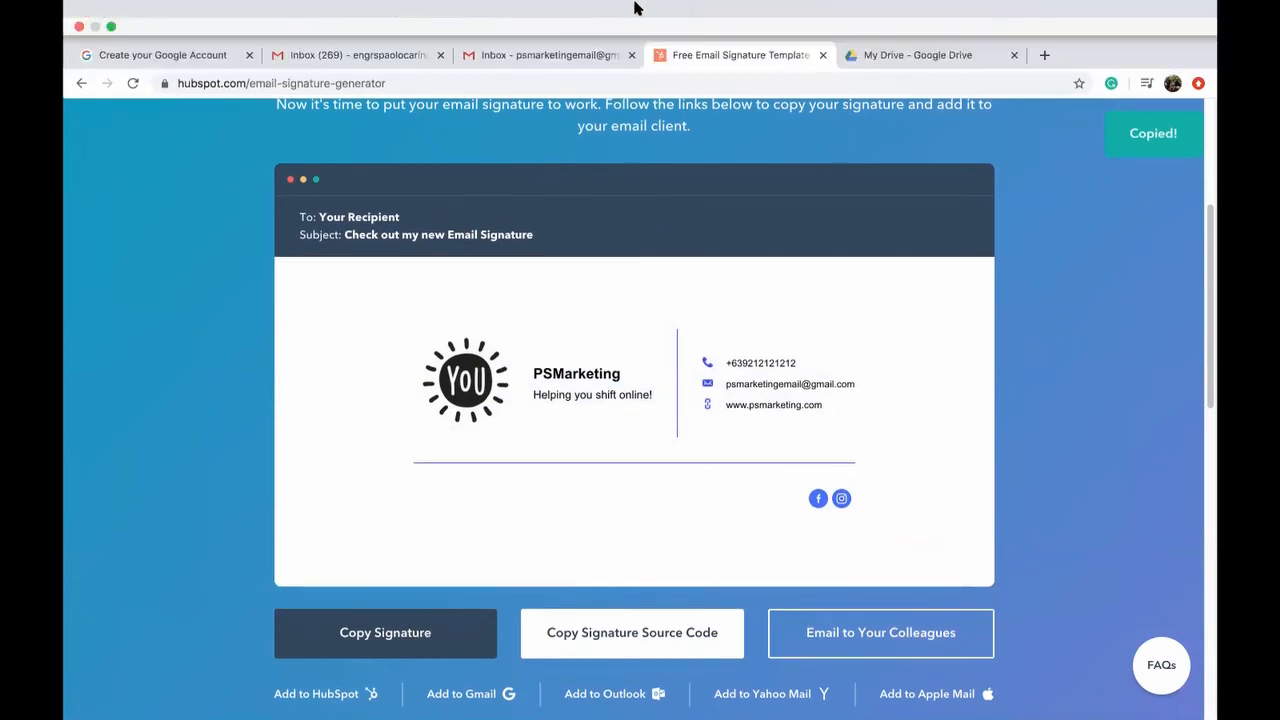
Step: In the Gmail draft, go to Manage signatures from the signature menu
left_click(550, 57)
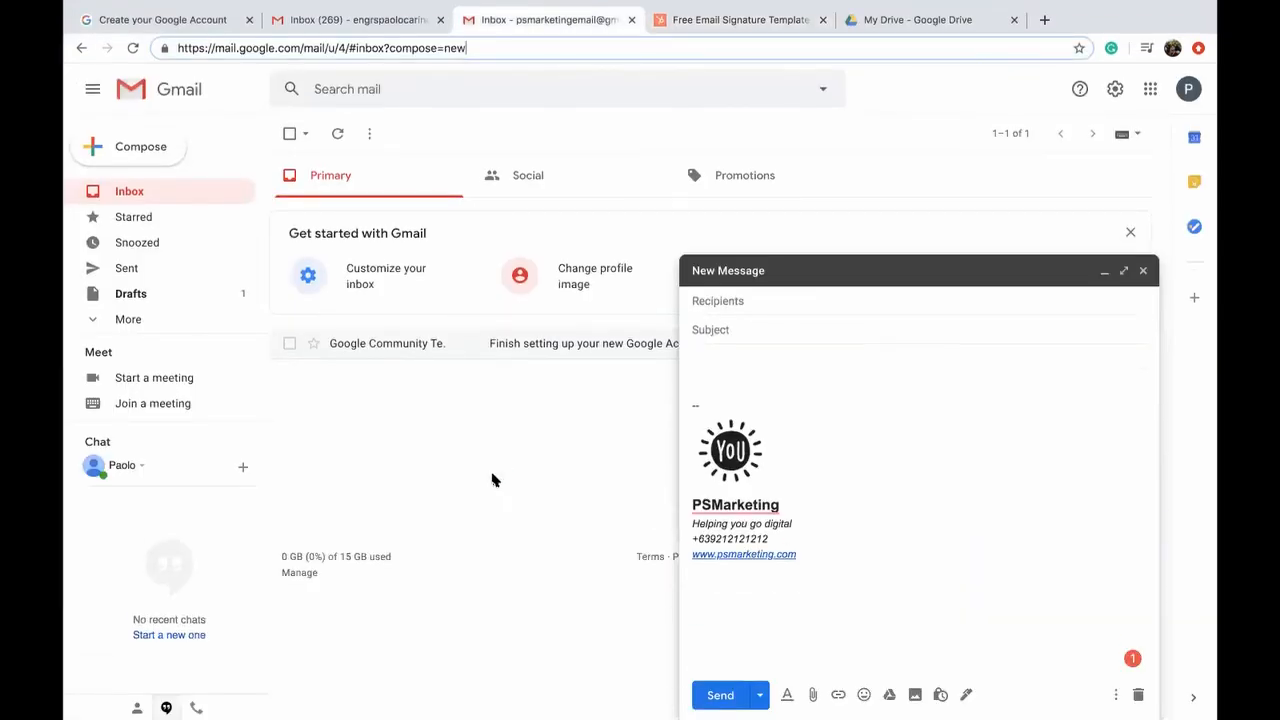
left_click(966, 694)
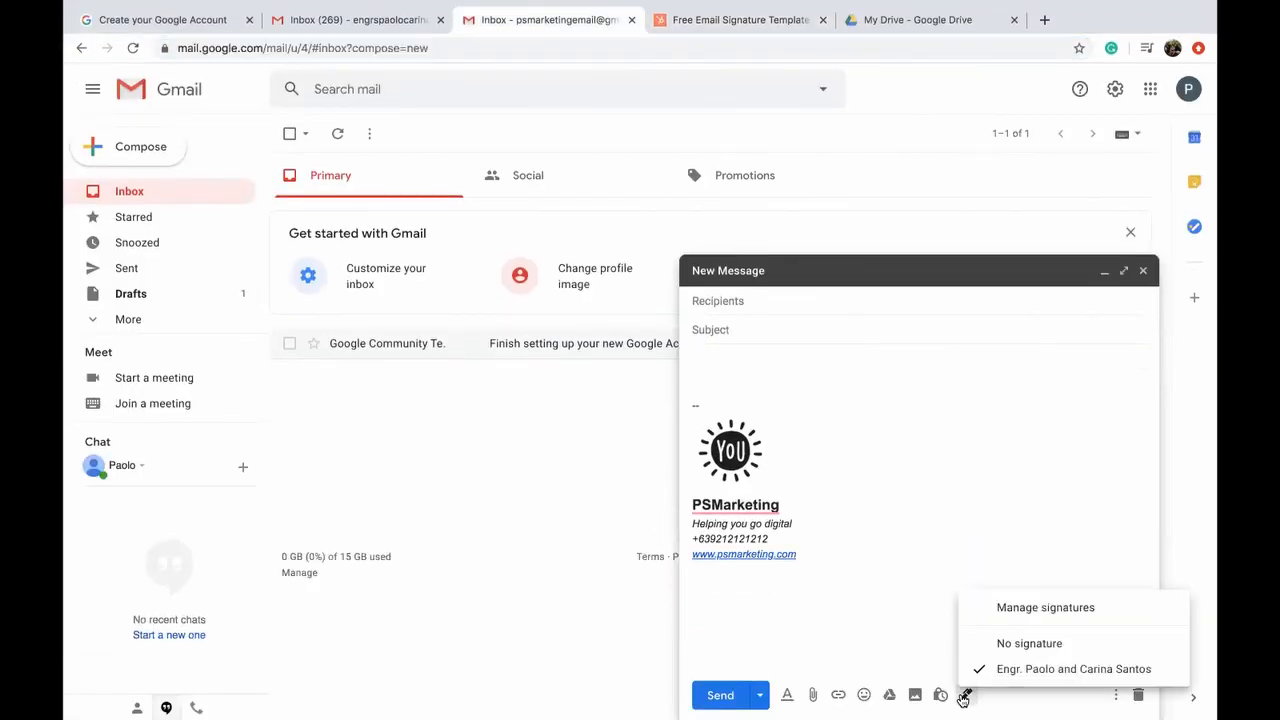
left_click(1018, 608)
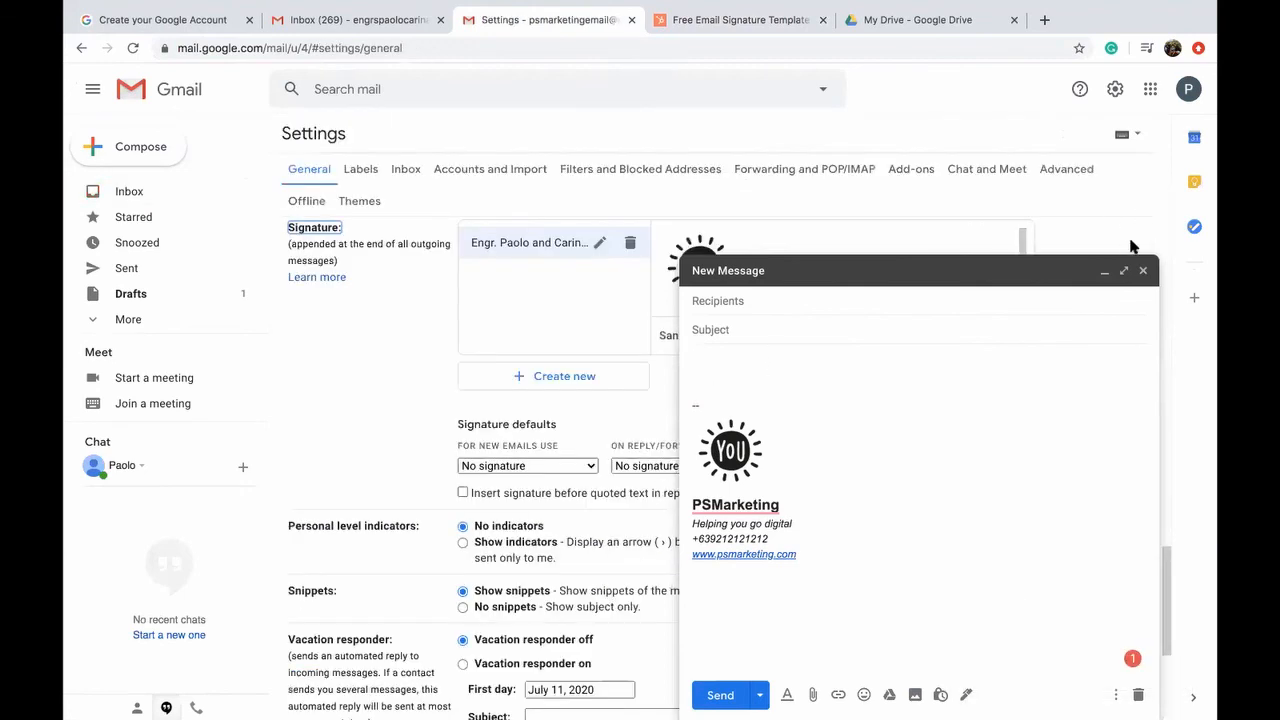
Step: Create a new Gmail signature named PSMarketing
left_click(1105, 271)
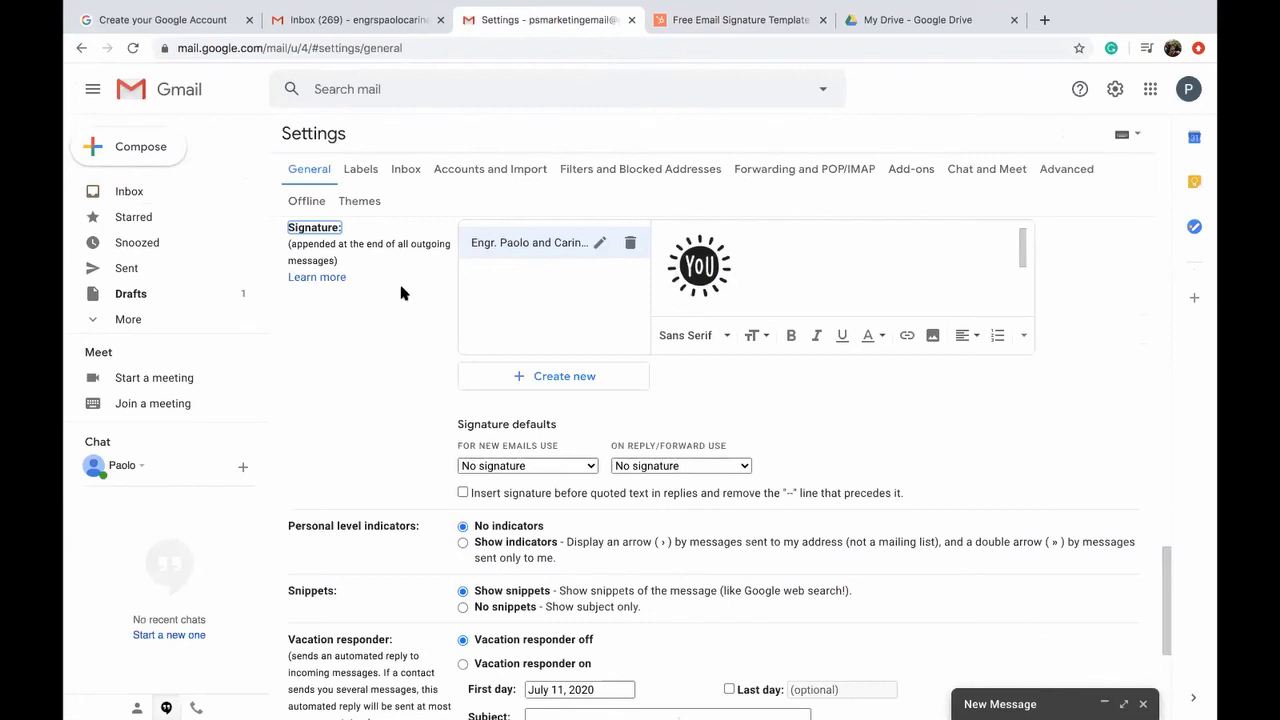
scroll(349, 286, "up", 1)
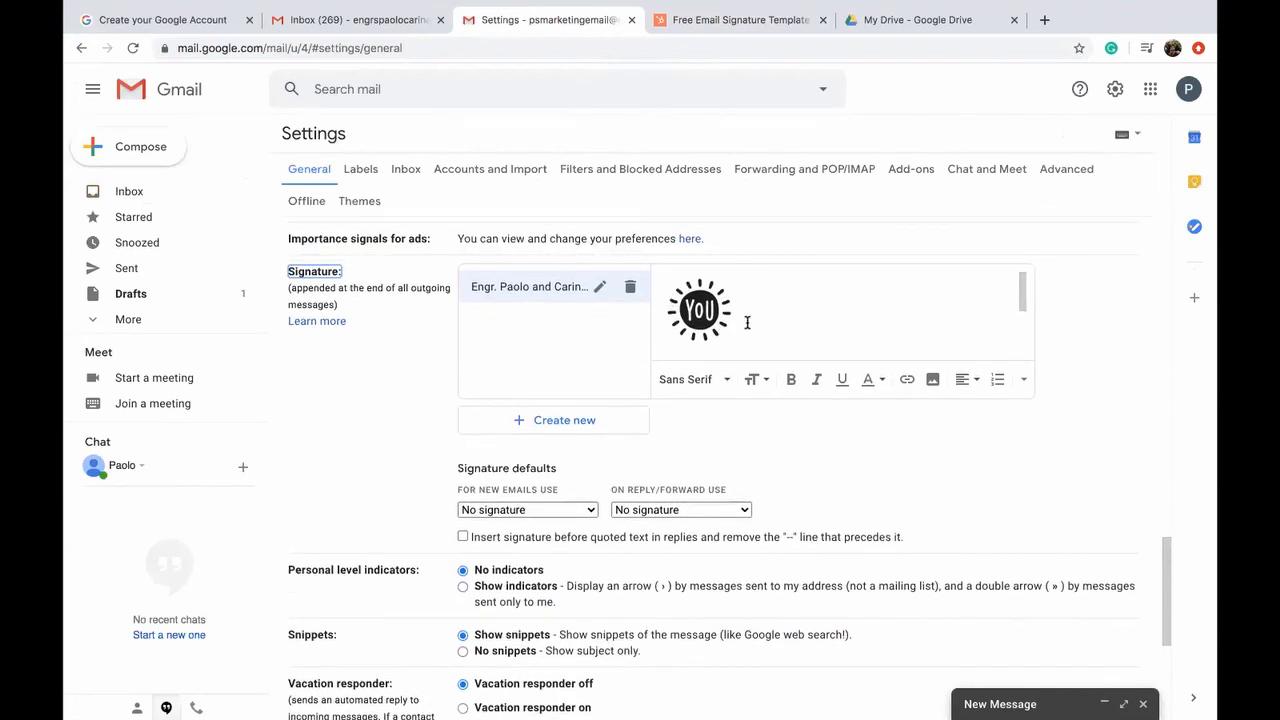
scroll(747, 322, "down", 2)
scroll(700, 318, "up", 1)
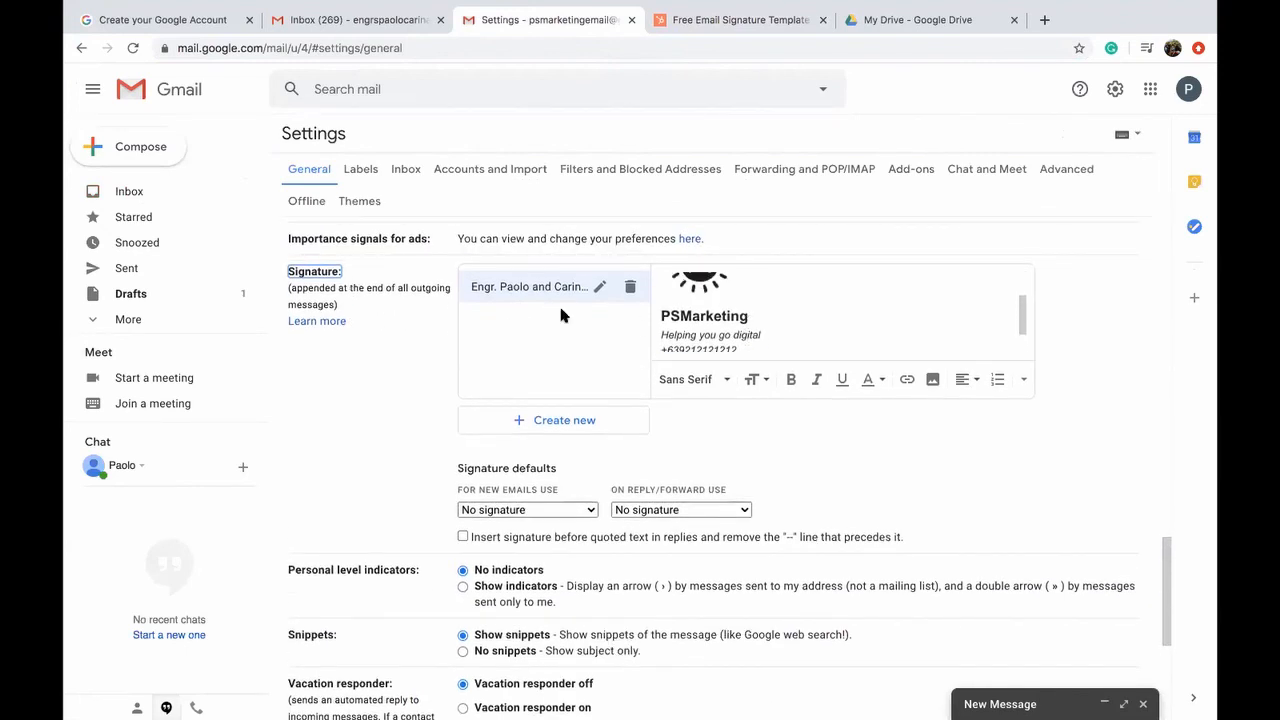
left_click(547, 424)
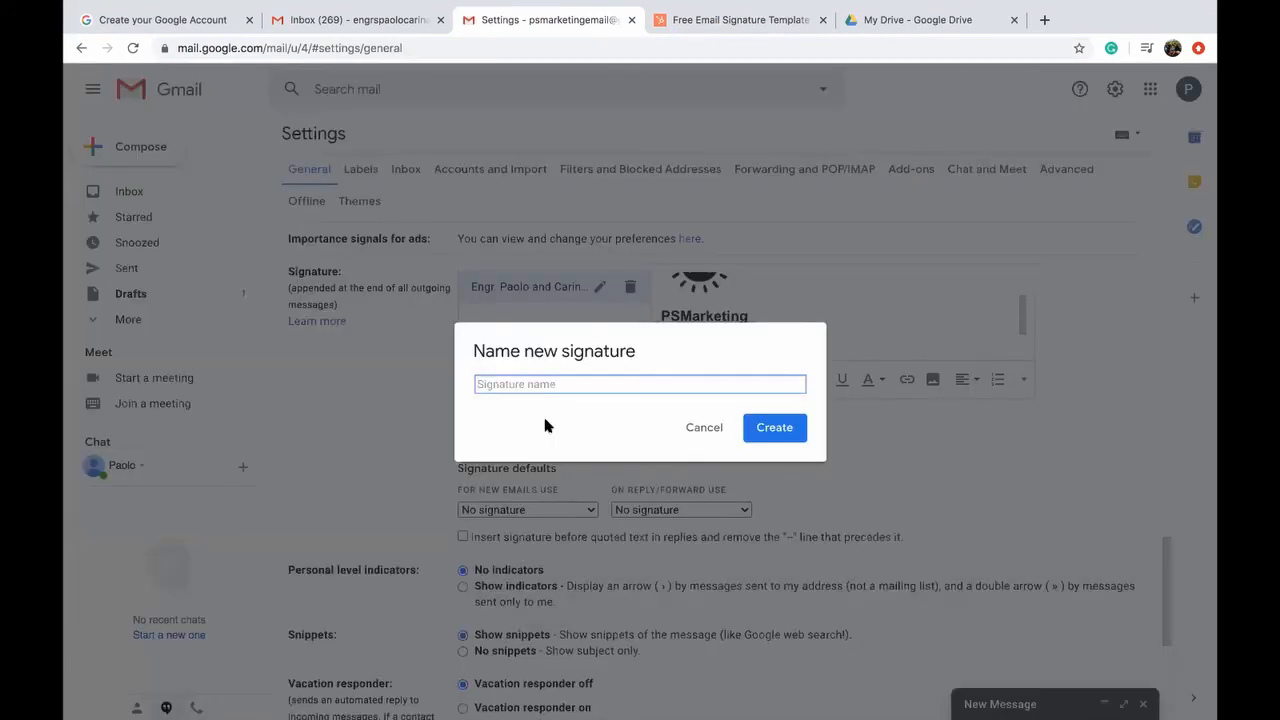
type("PSMarke")
key("BackSpace")
type("ke")
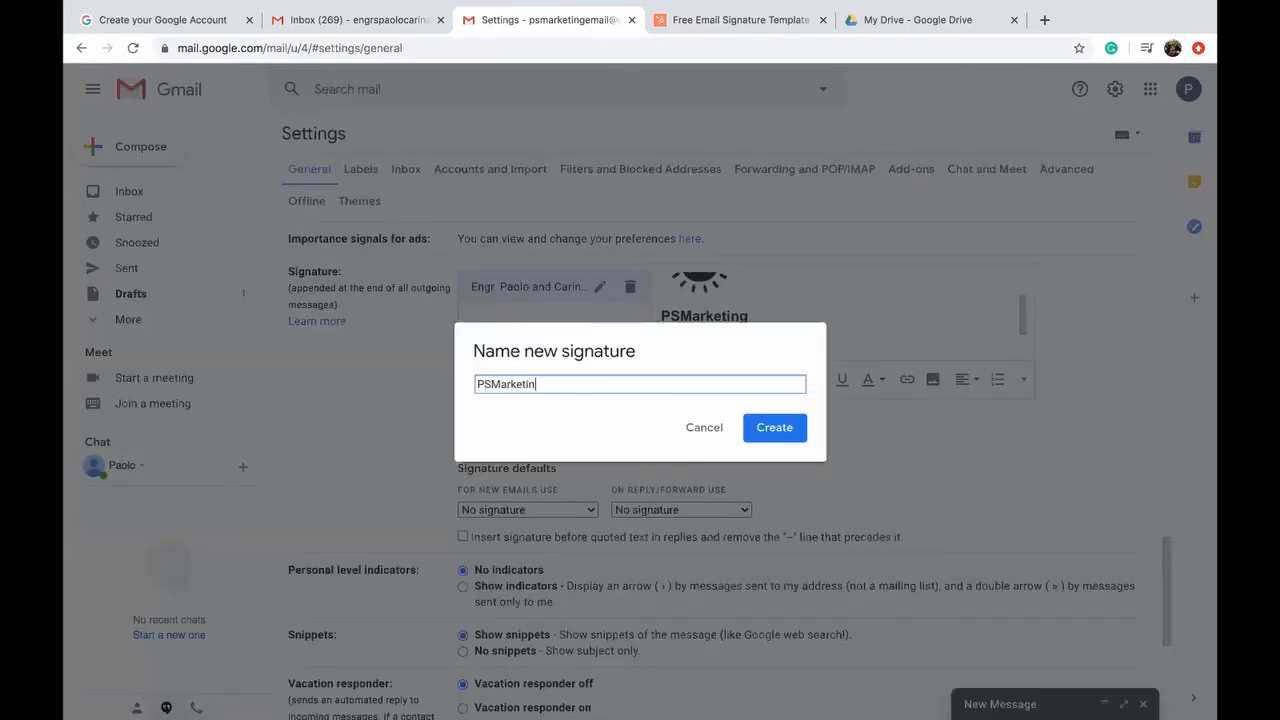
left_click(772, 428)
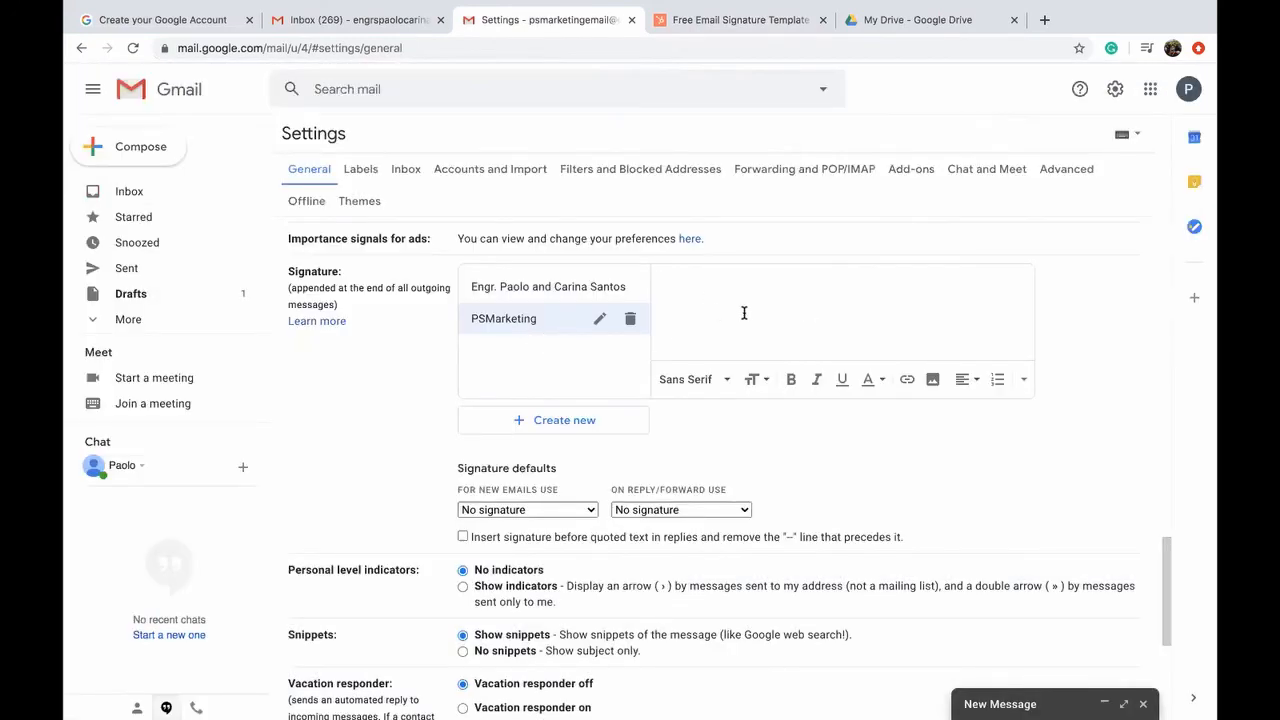
Step: Paste the HubSpot signature into the PSMarketing editor and save the changes
right_click(745, 335)
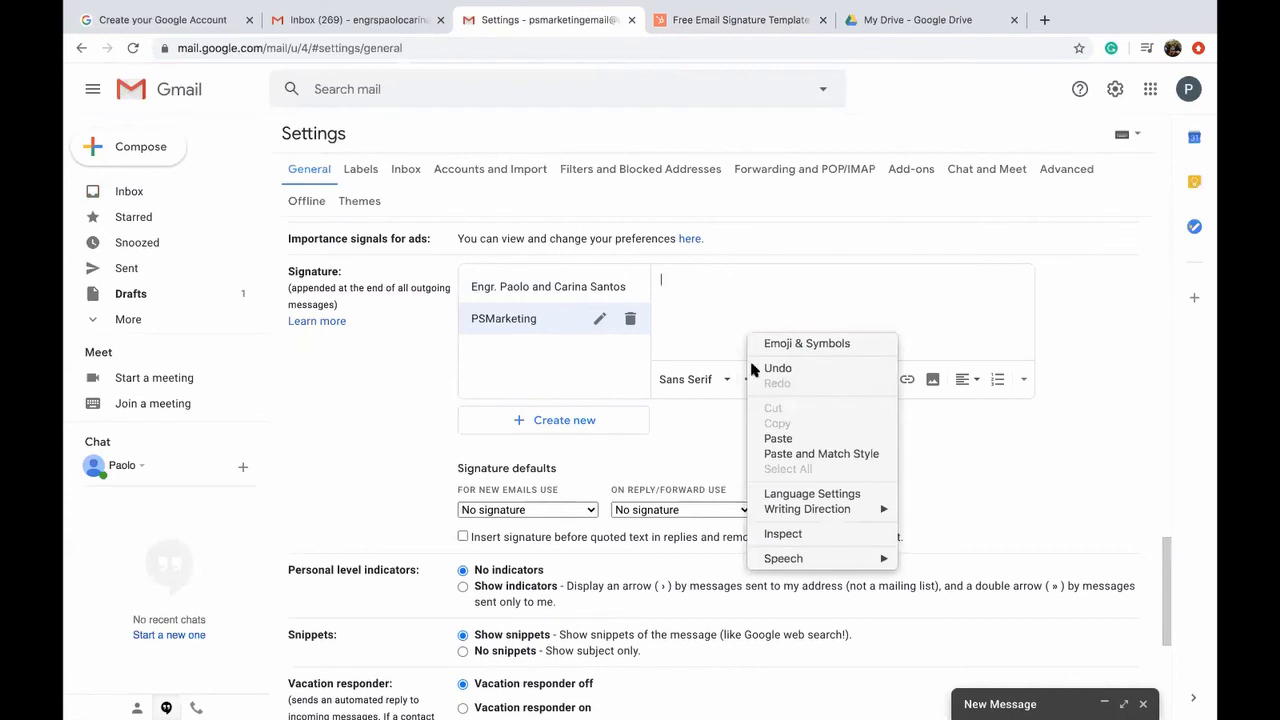
left_click(781, 436)
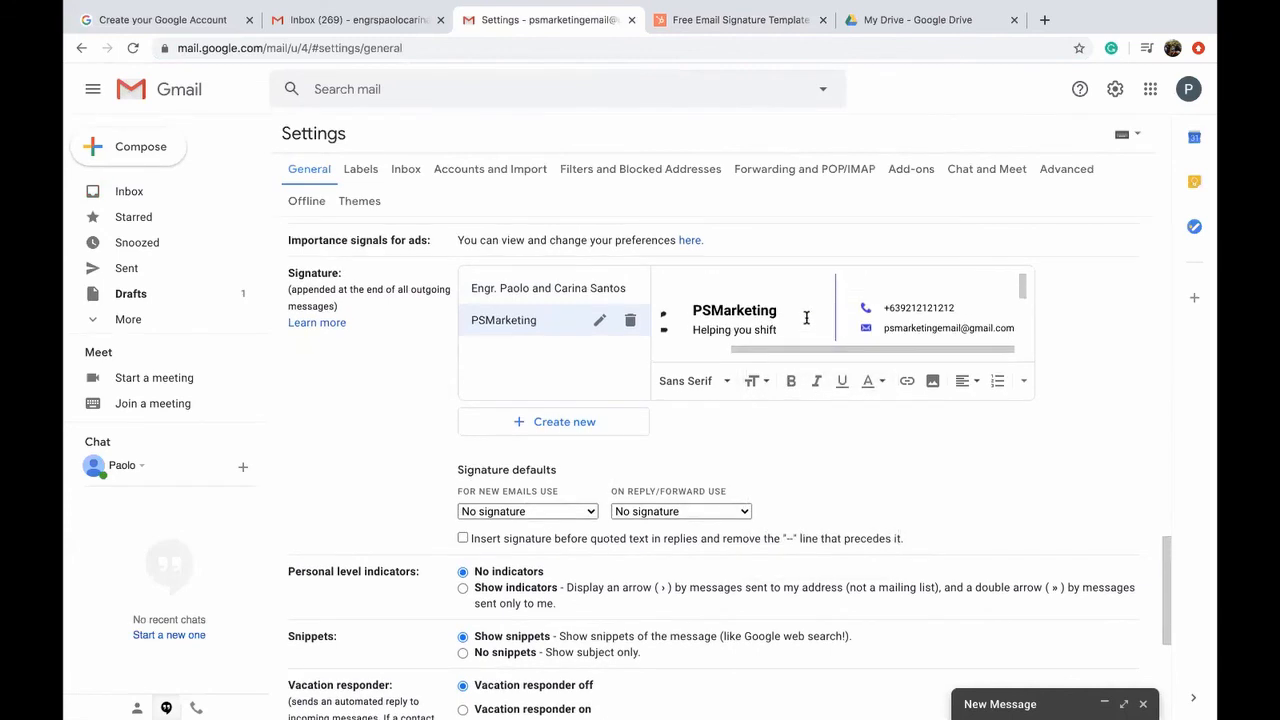
scroll(806, 317, "down", 2)
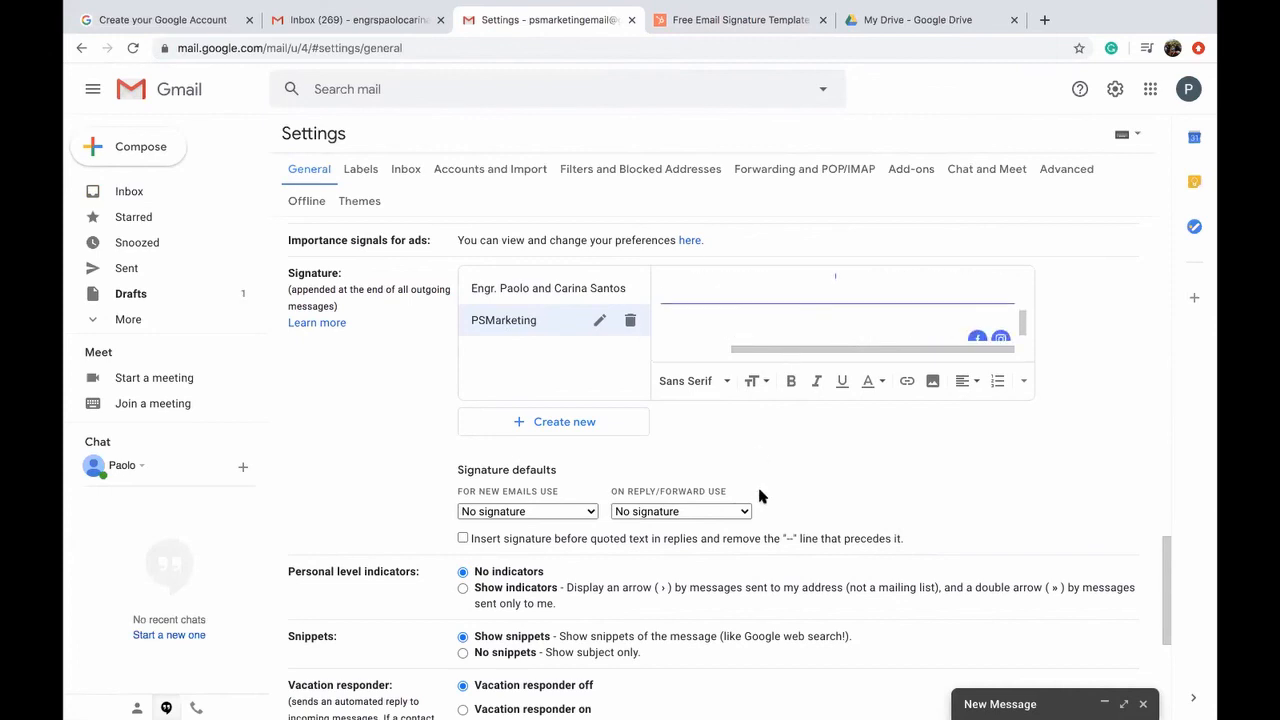
scroll(782, 494, "down", 1)
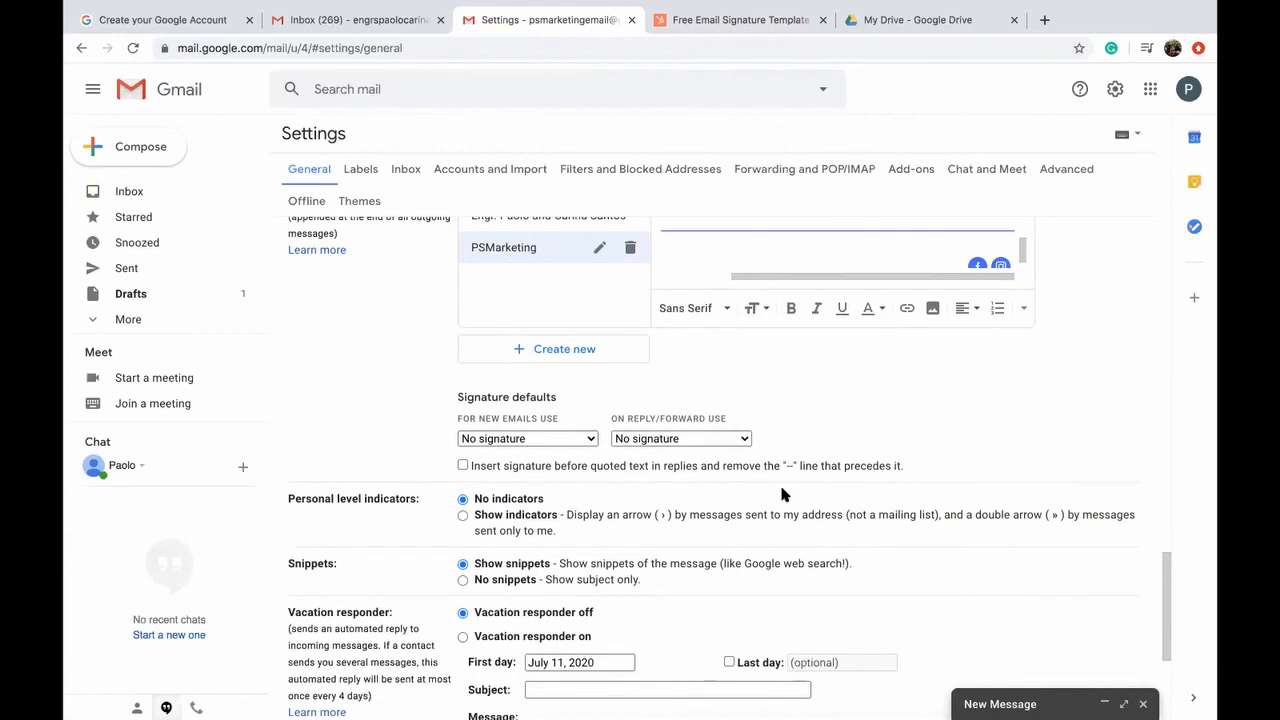
scroll(781, 492, "down", 3)
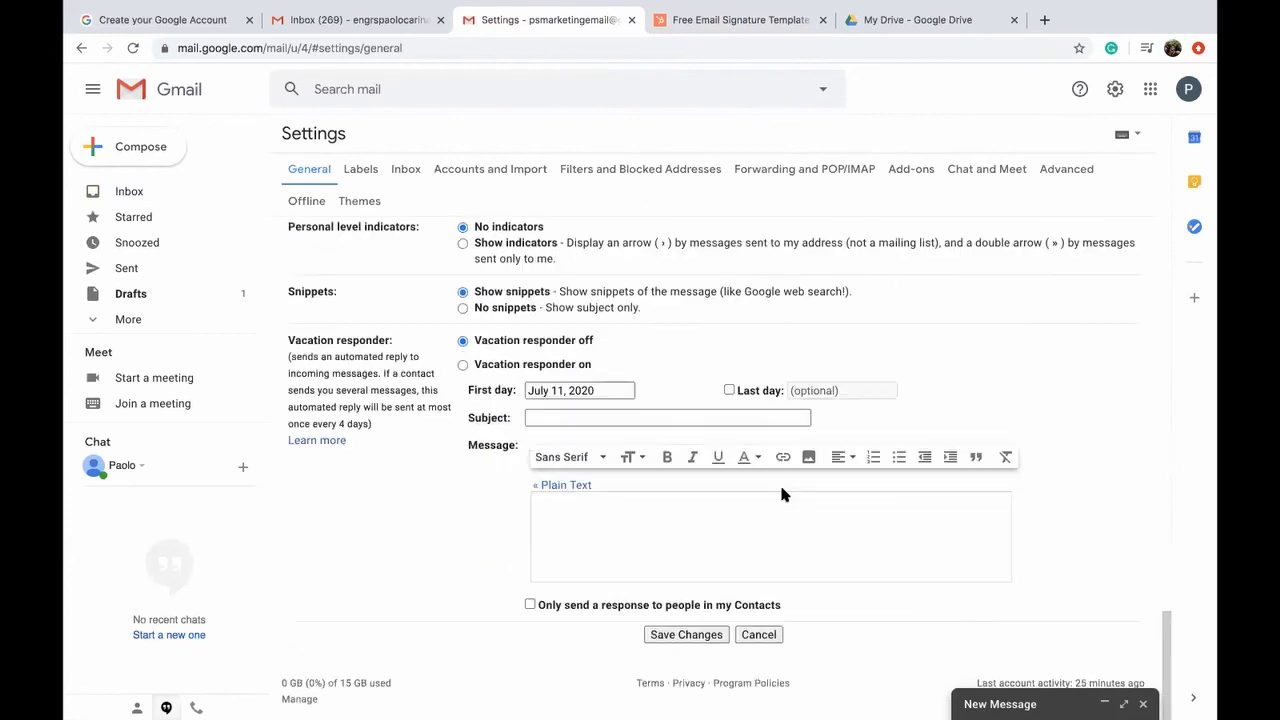
left_click(685, 634)
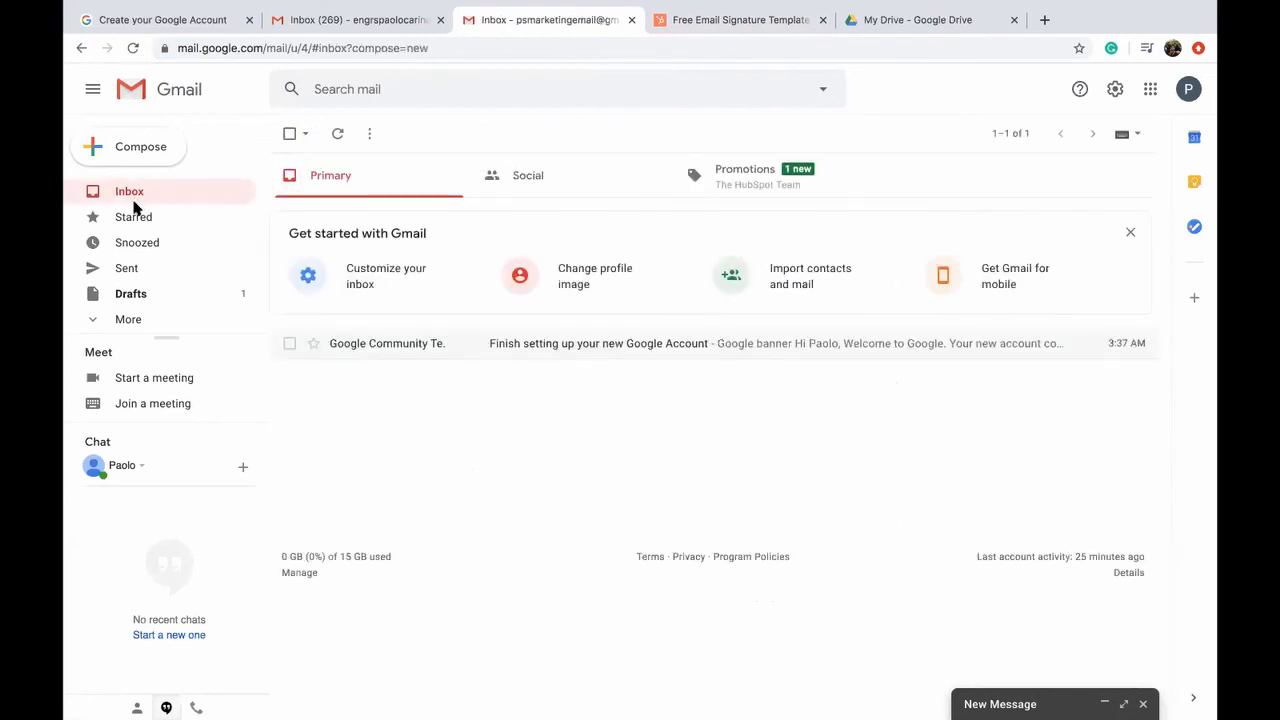
Step: Compose a new email and insert the PSMarketing signature
left_click(120, 150)
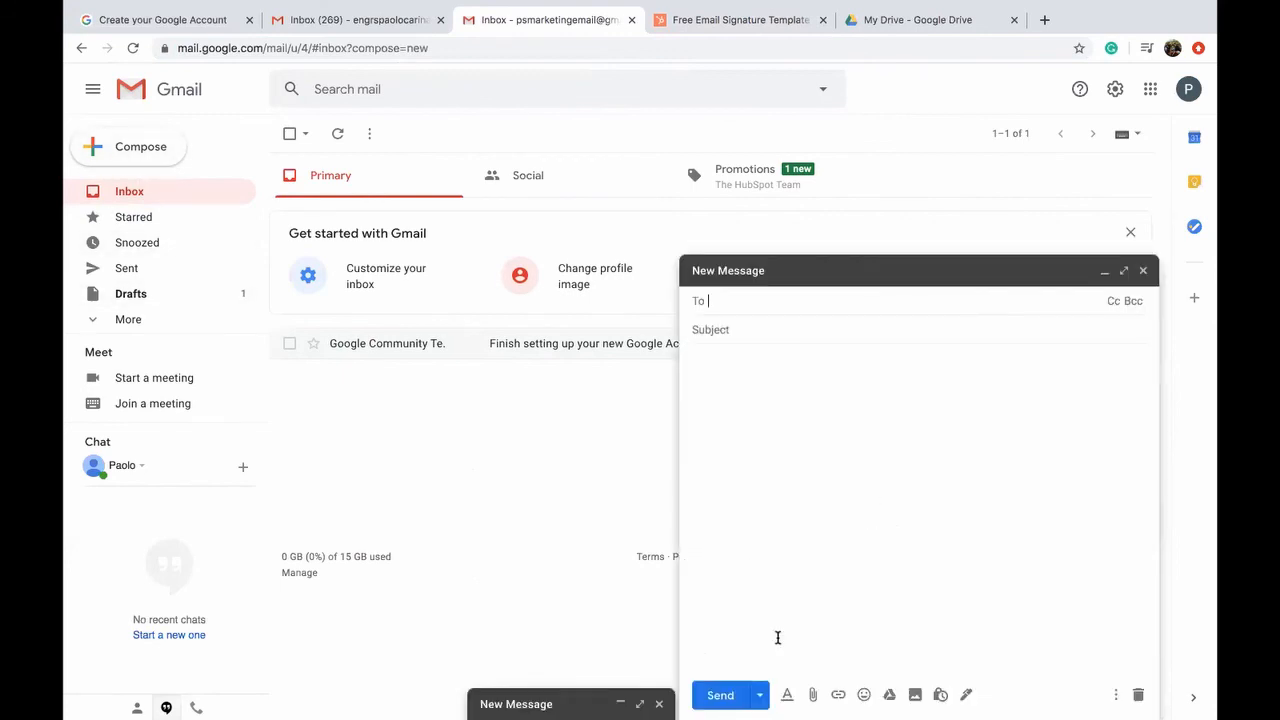
left_click(966, 694)
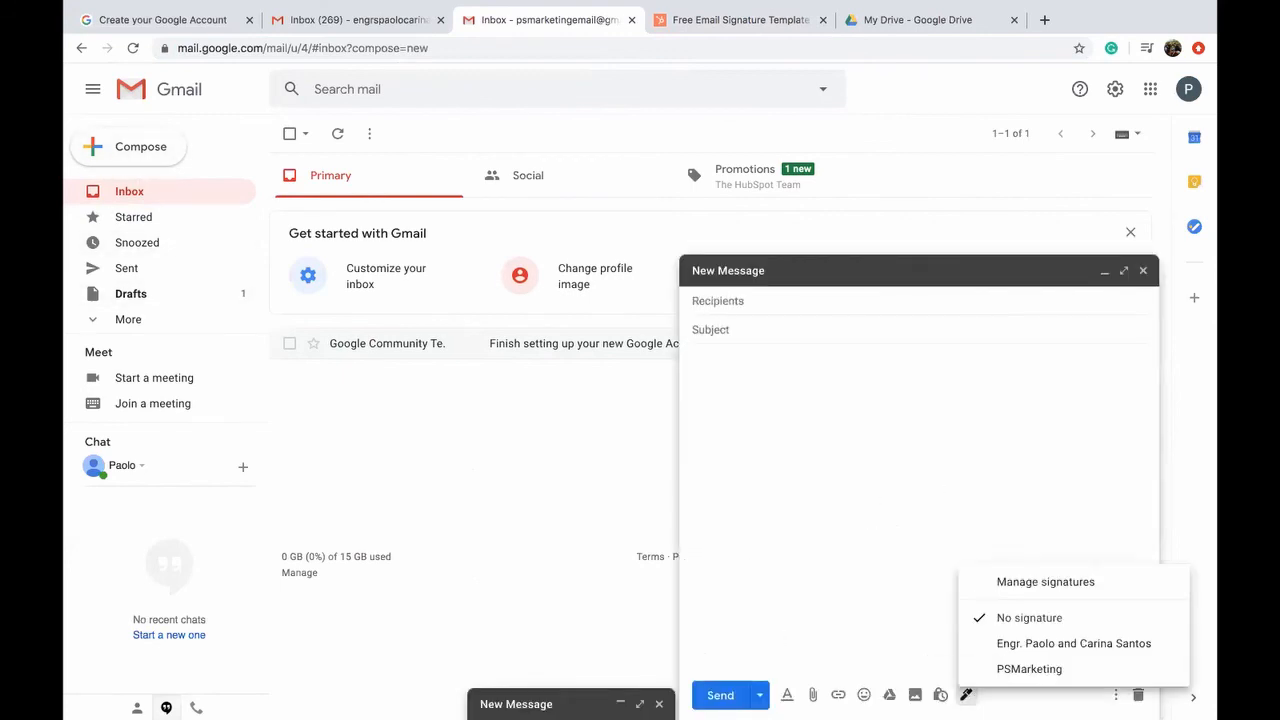
left_click(1008, 669)
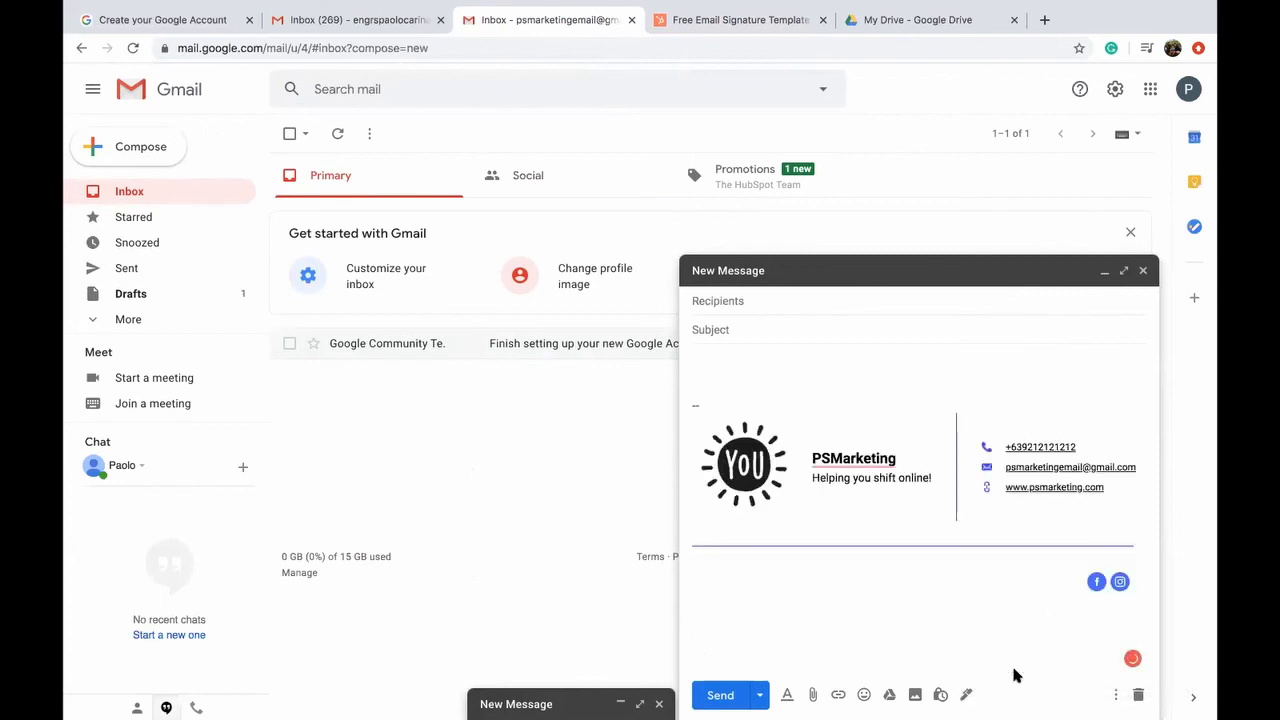